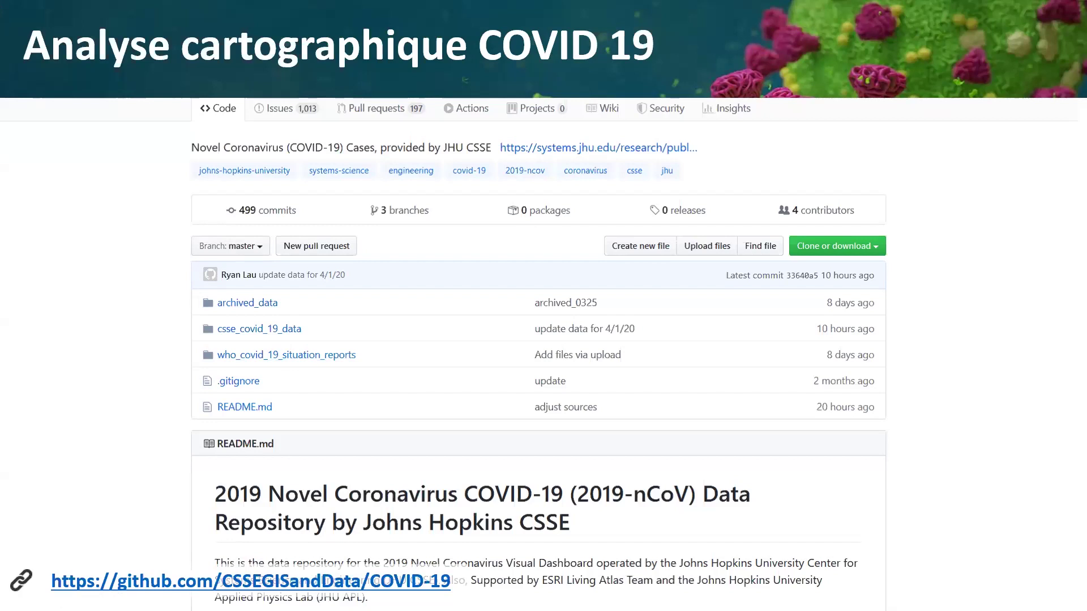
key(Right)
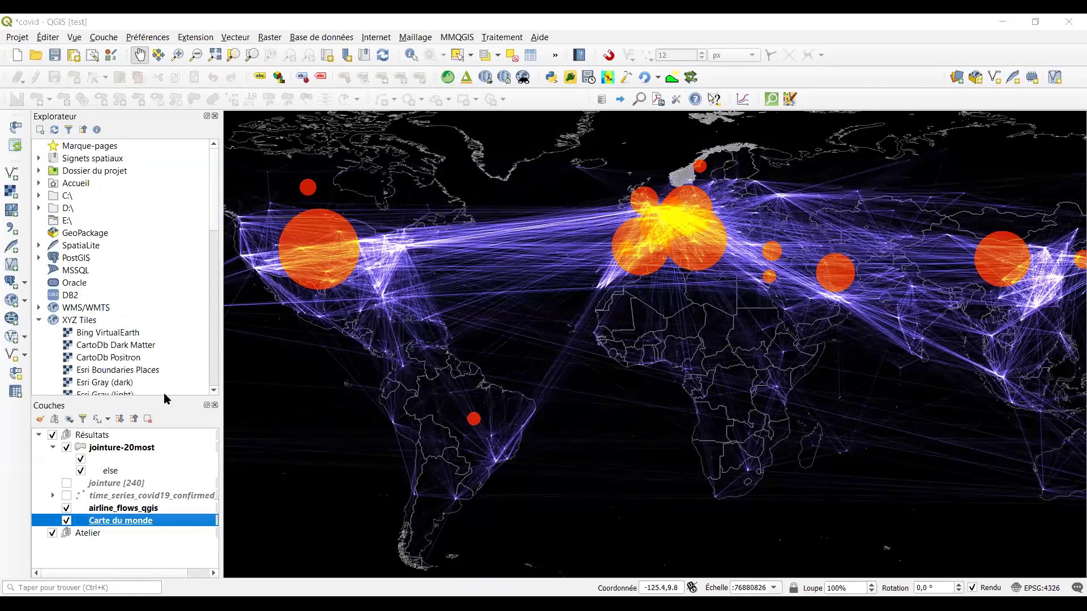
Hide the jointure-20most, airline_flows_qgis and Carte du monde layers in the Résultats group.
click(66, 447)
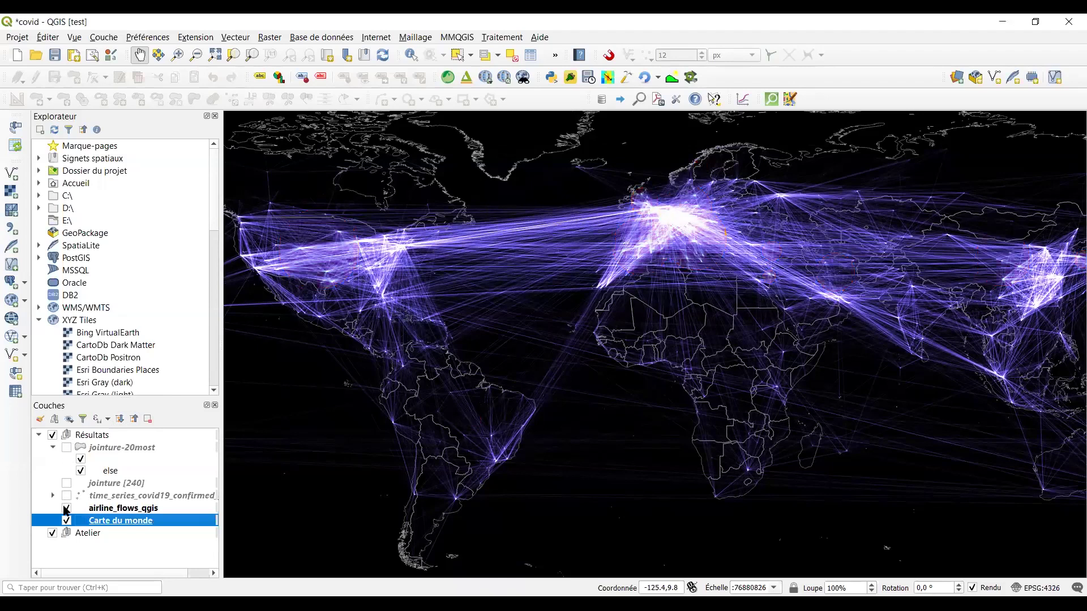
click(67, 508)
click(66, 520)
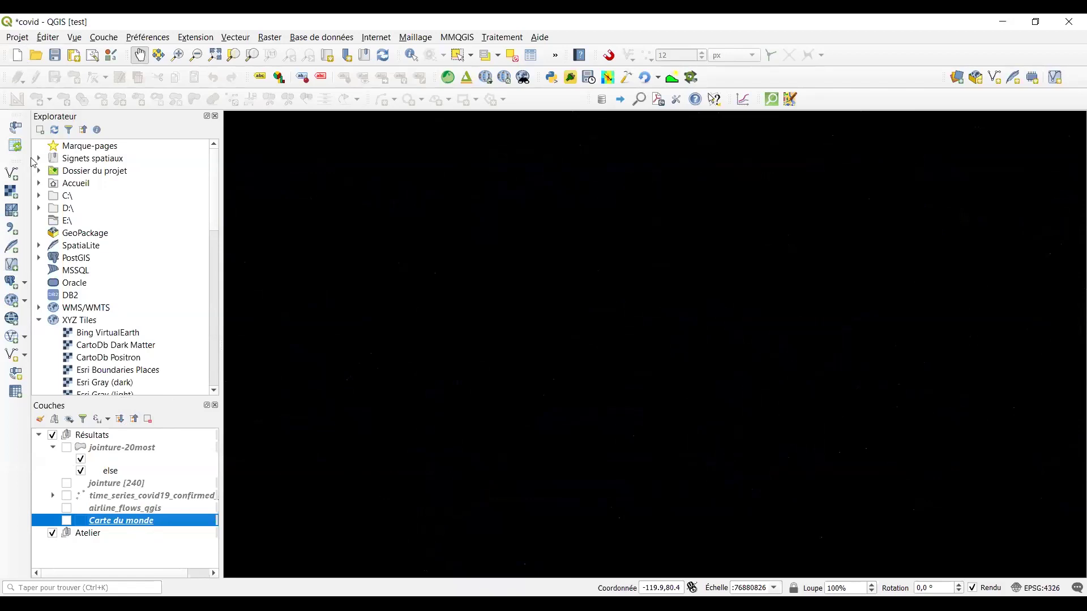
Set the project's background color to white in the project properties and apply it.
click(17, 37)
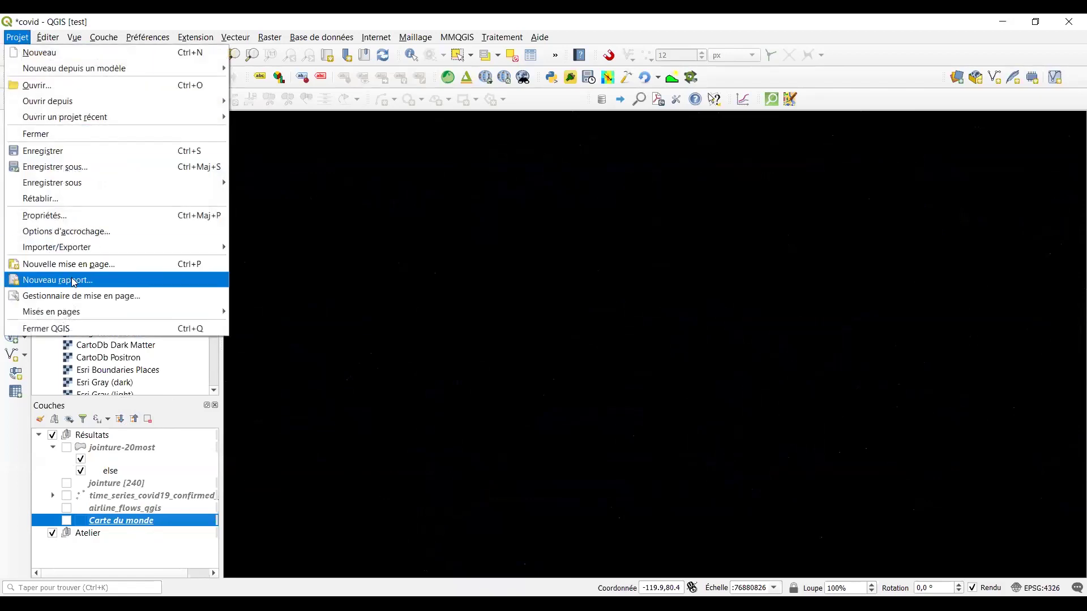
click(72, 215)
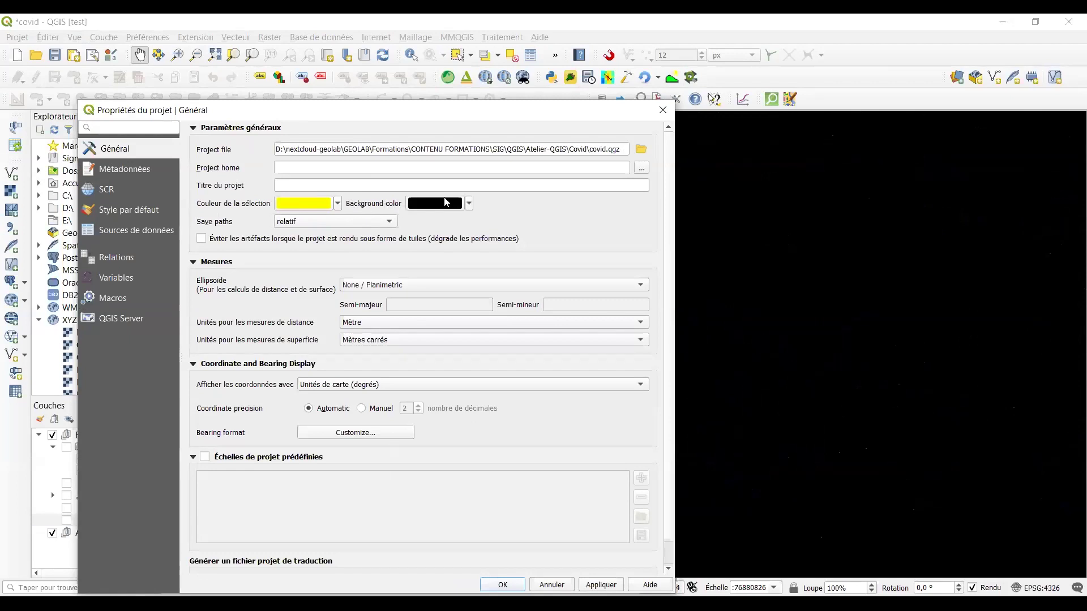
click(470, 205)
click(460, 220)
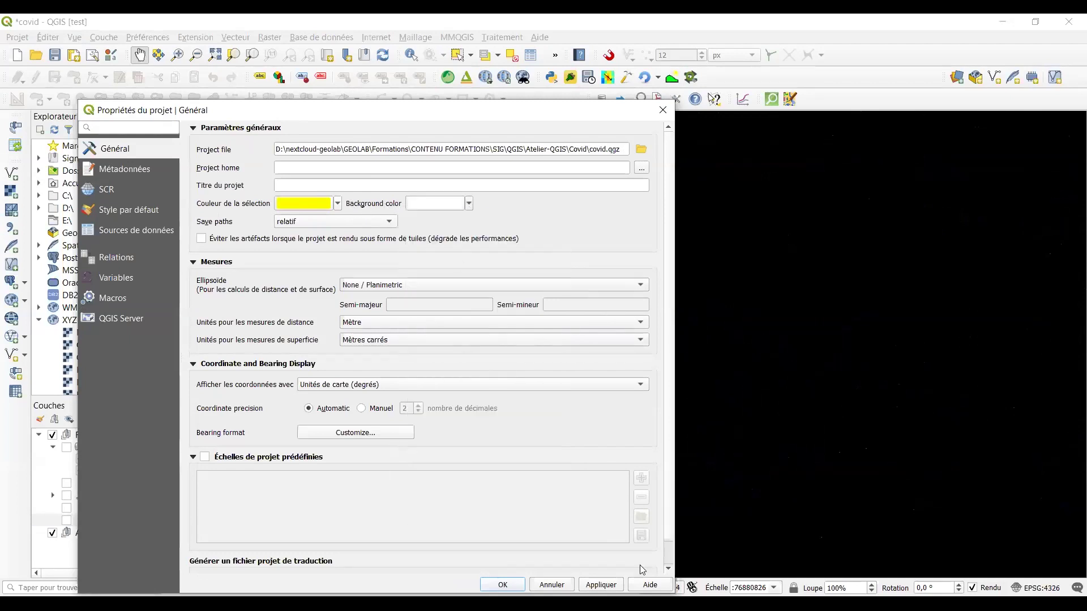
click(602, 585)
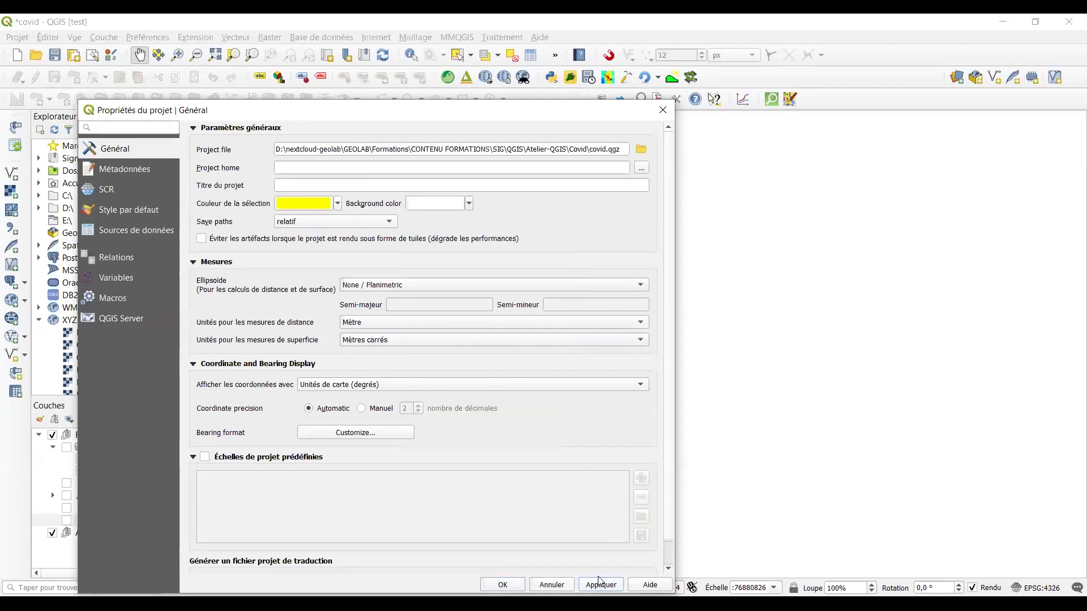
Set the project's background color back to black, apply it and close the project properties.
click(469, 204)
click(415, 451)
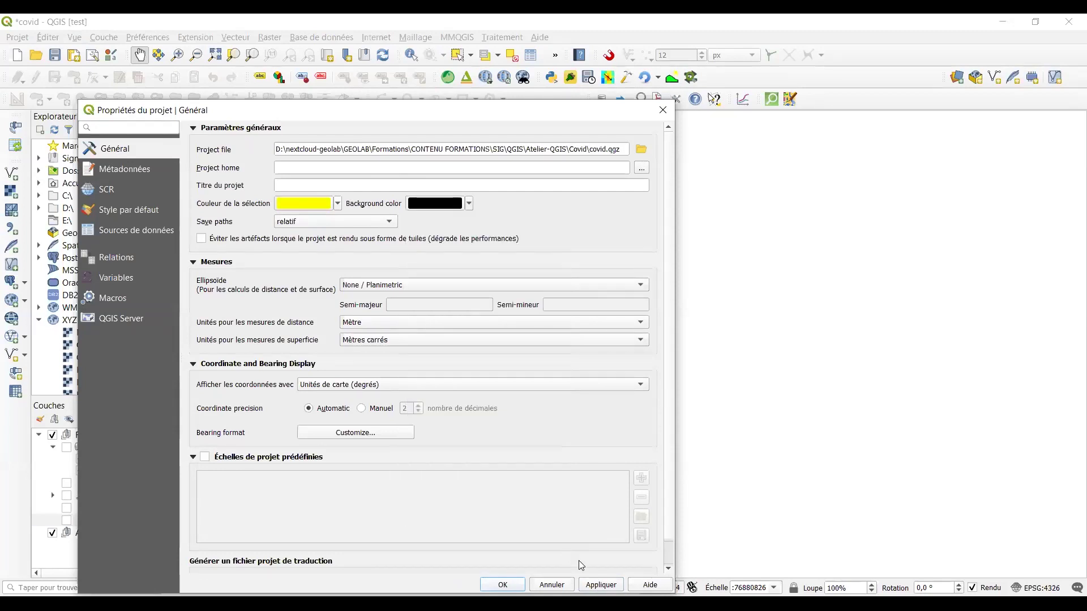
click(602, 585)
click(502, 585)
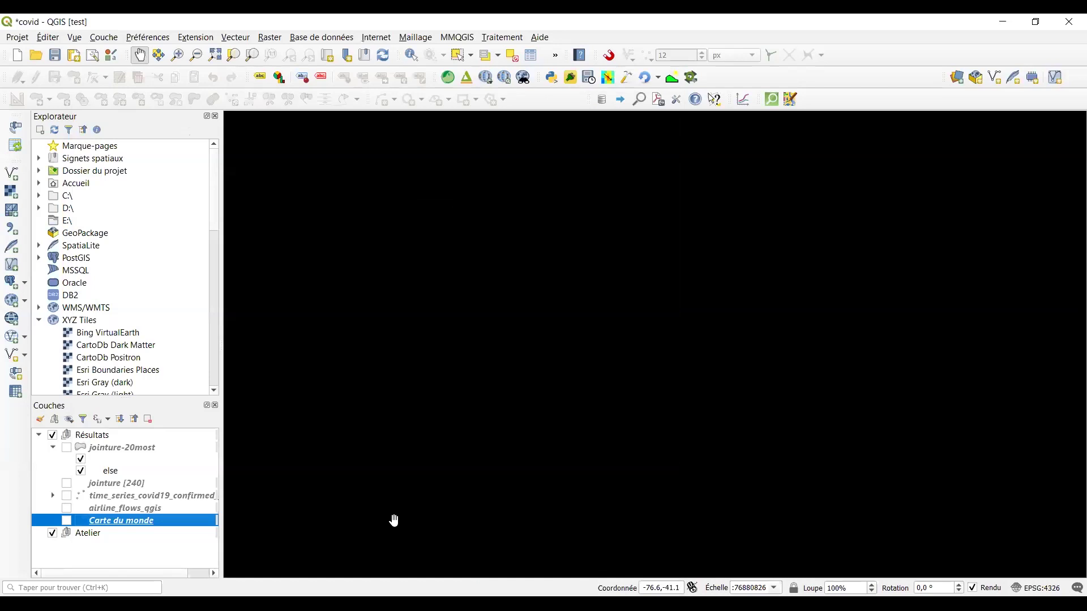
Load the built-in world map as a new layer by entering "world" as the coordinate.
drag(394, 520, 385, 532)
drag(386, 533, 350, 509)
click(668, 588)
text(world)
key(Return)
key(BackSpace)
text(world)
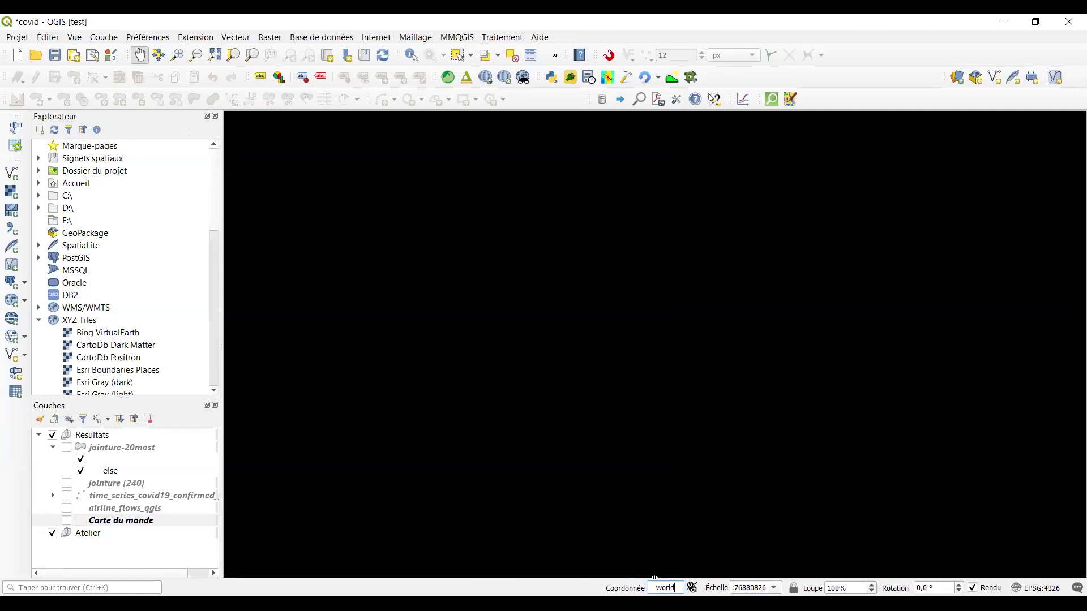
key(Return)
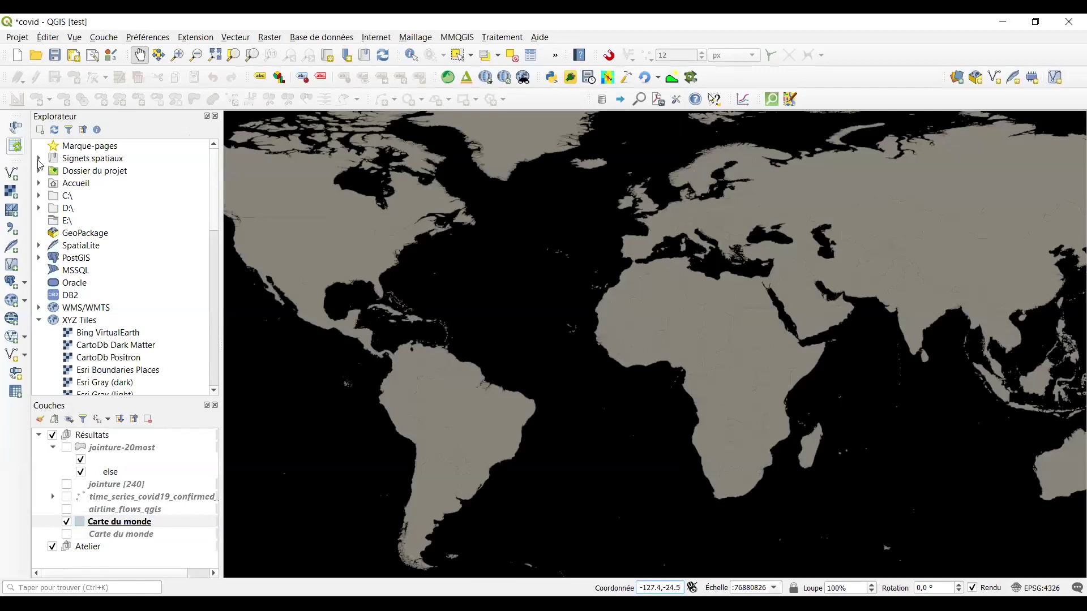
Move the new Carte du monde layer into the Atelier group, hide it and show the Carte du monde layer in Résultats.
drag(122, 521, 152, 554)
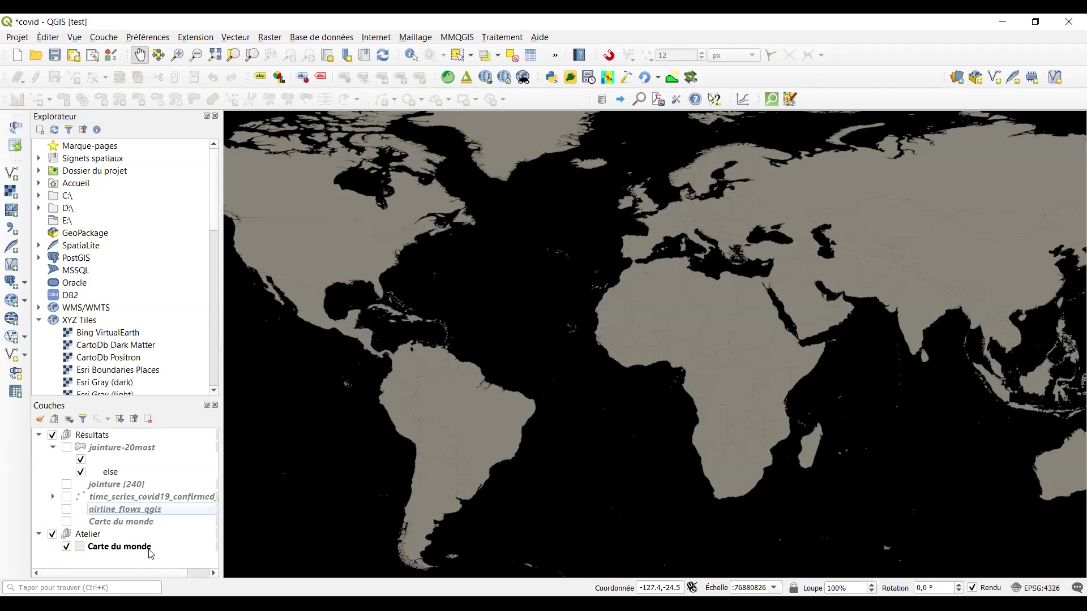
click(66, 547)
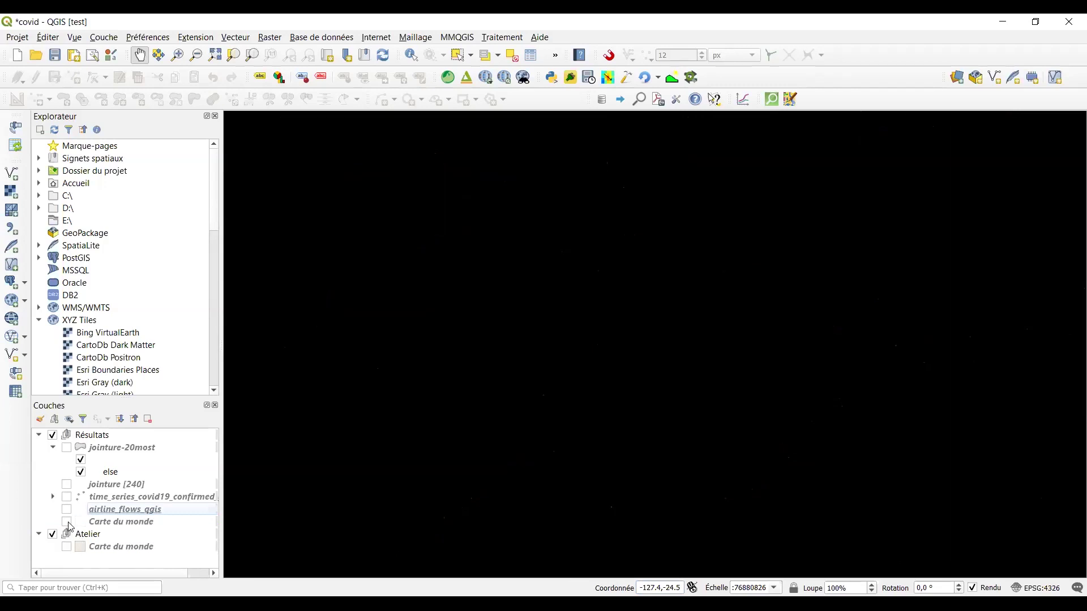
click(67, 522)
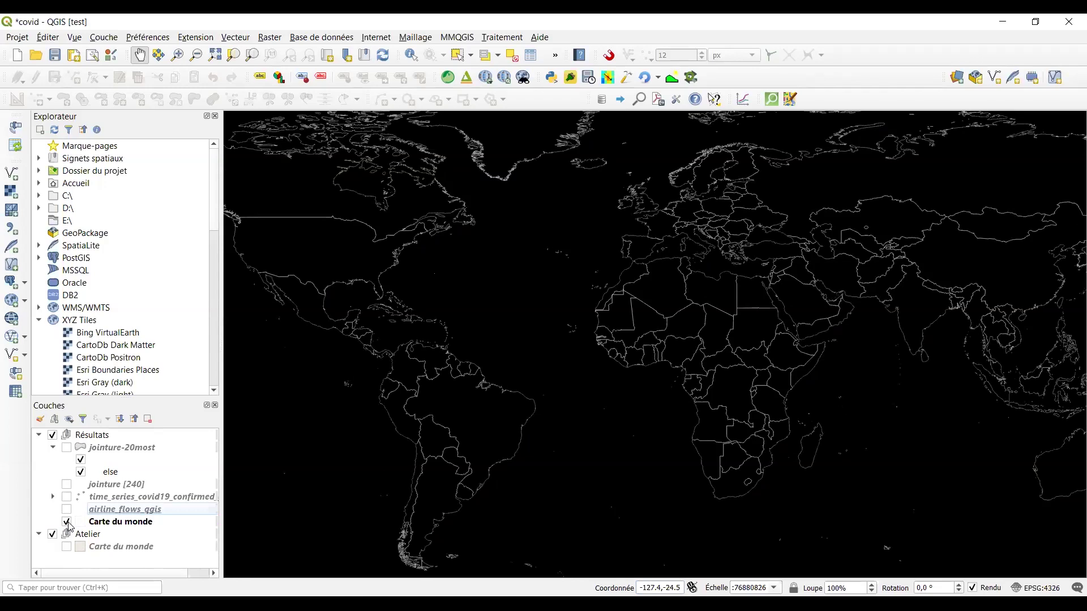
Examine the simple fill symbology settings of the Carte du monde layer in the Atelier group.
click(96, 549)
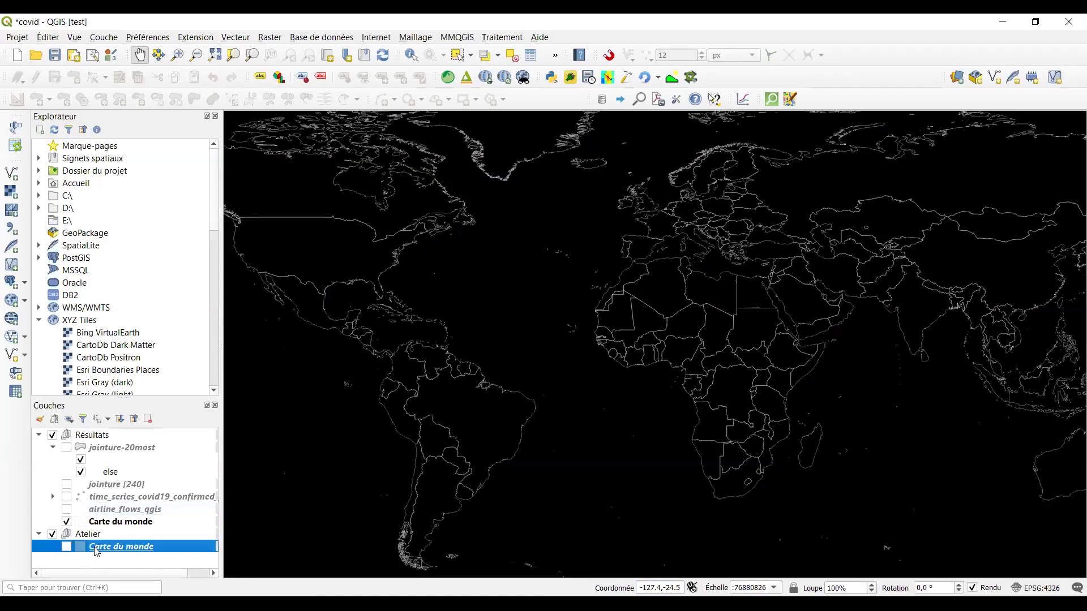
double_click(96, 552)
click(387, 150)
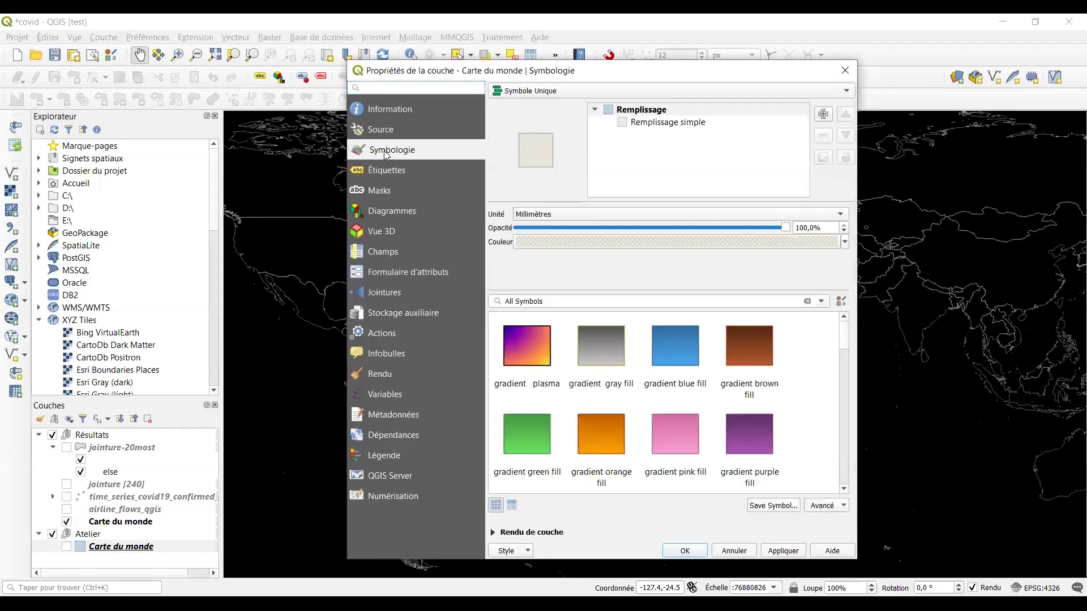
click(645, 123)
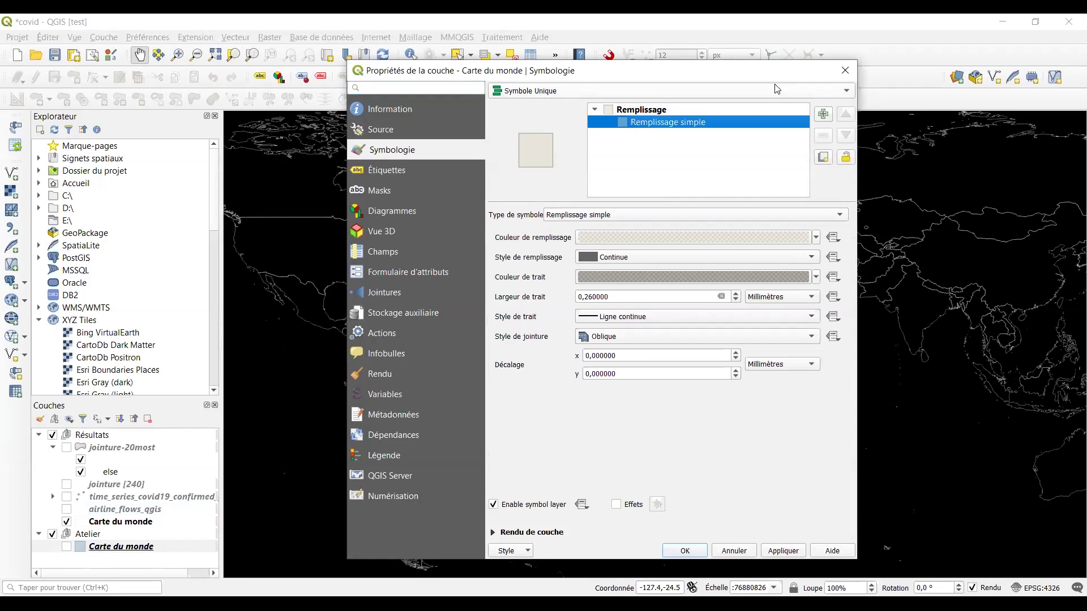
click(842, 73)
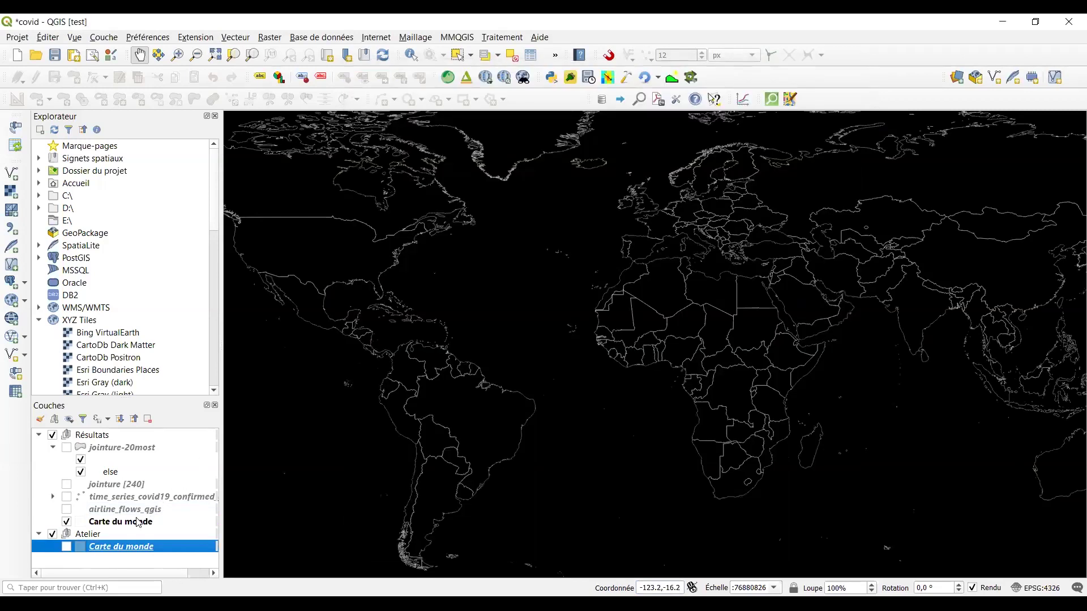
Copy all style categories from the Résultats group's Carte du monde layer and paste them onto the Atelier group's Carte du monde layer.
right_click(138, 521)
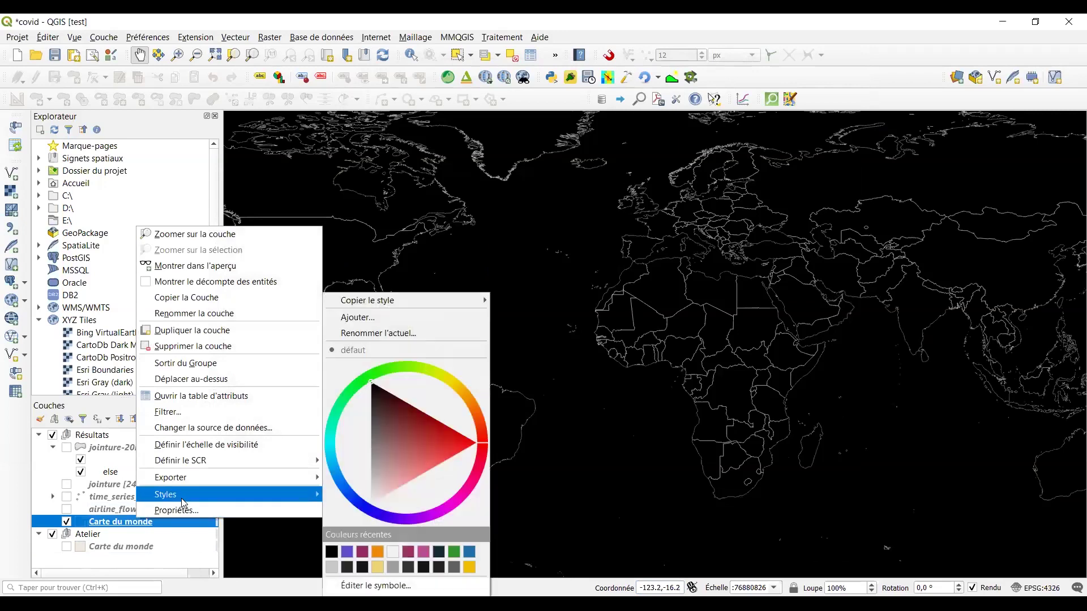
mouse_move(270, 487)
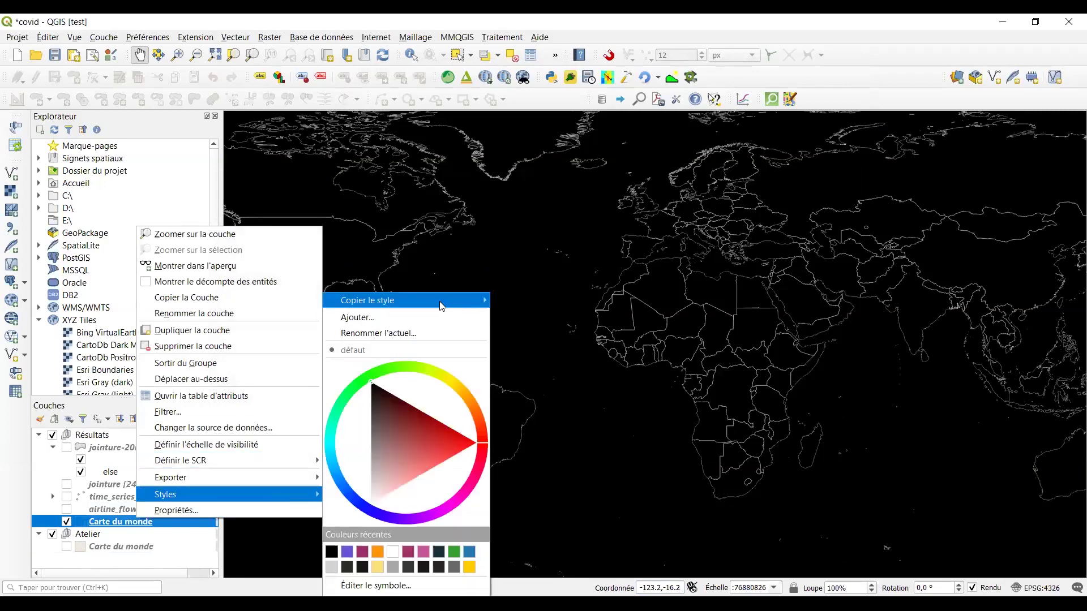
mouse_move(442, 306)
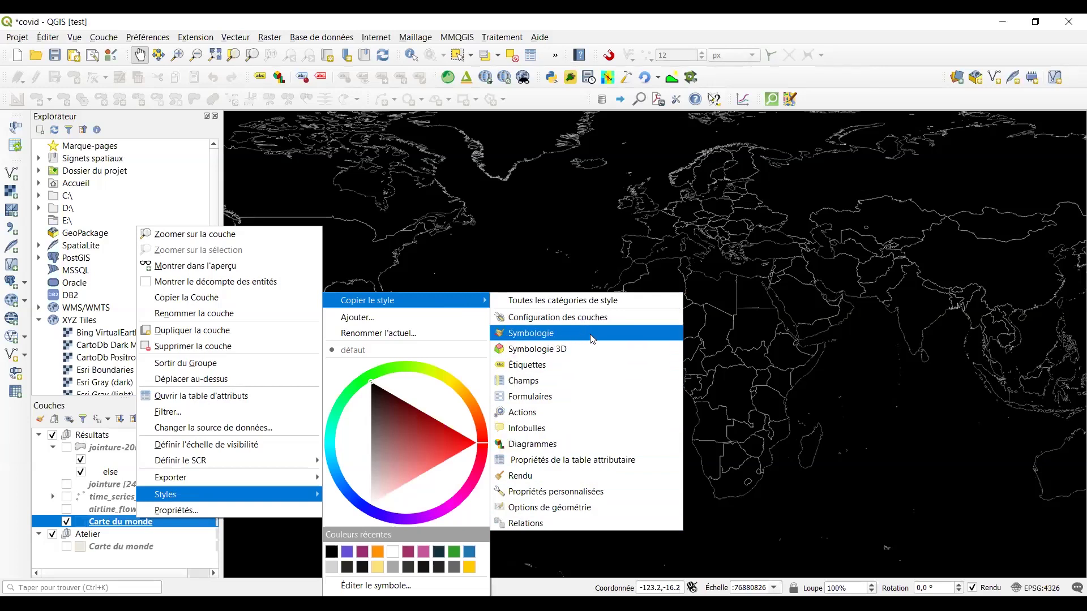
click(615, 301)
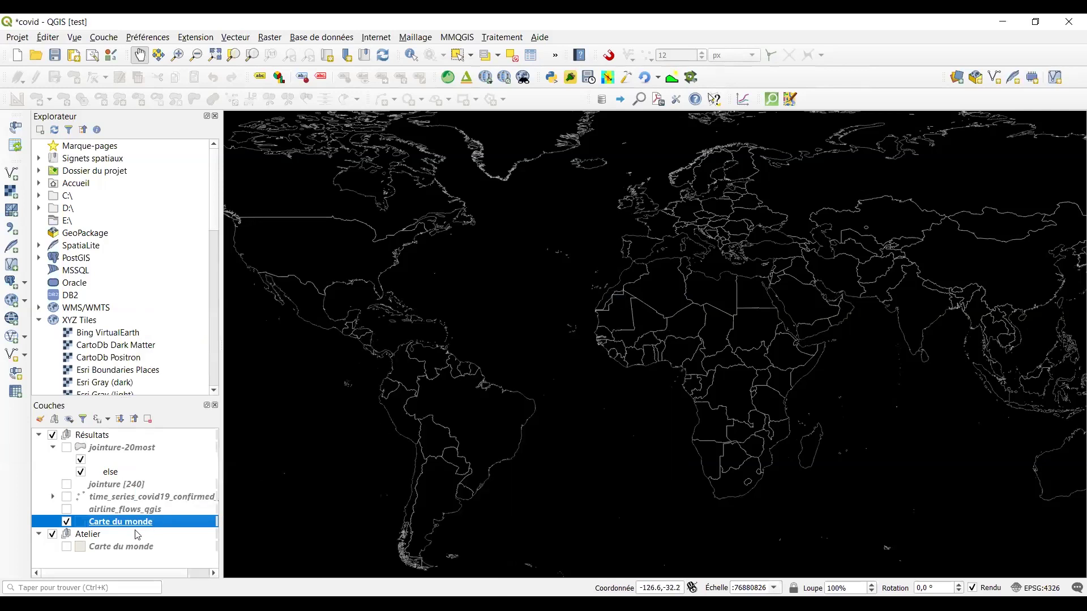
click(137, 548)
right_click(137, 549)
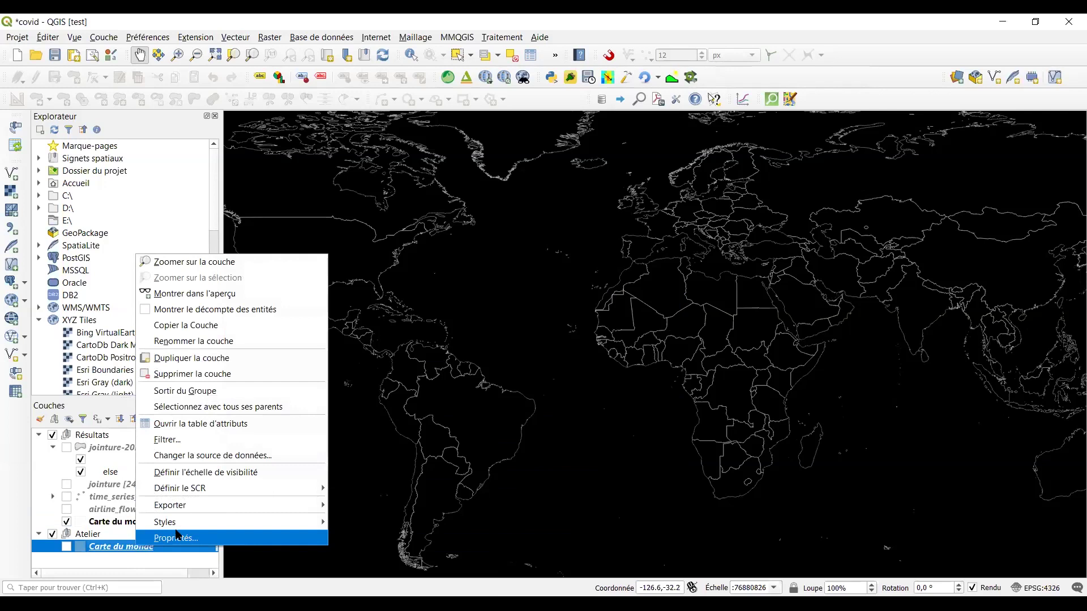
mouse_move(238, 522)
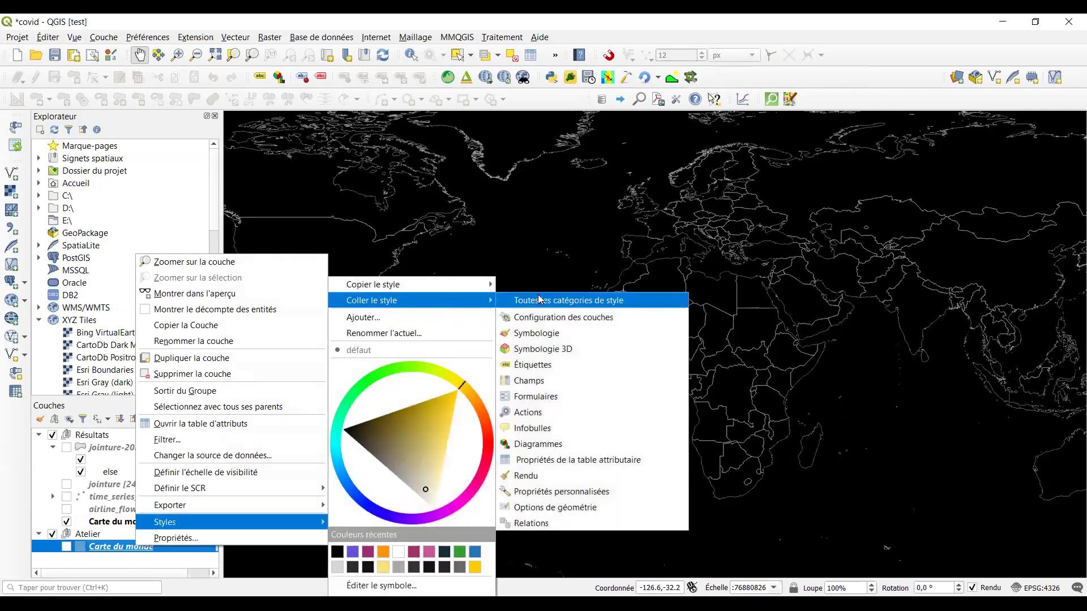
click(567, 300)
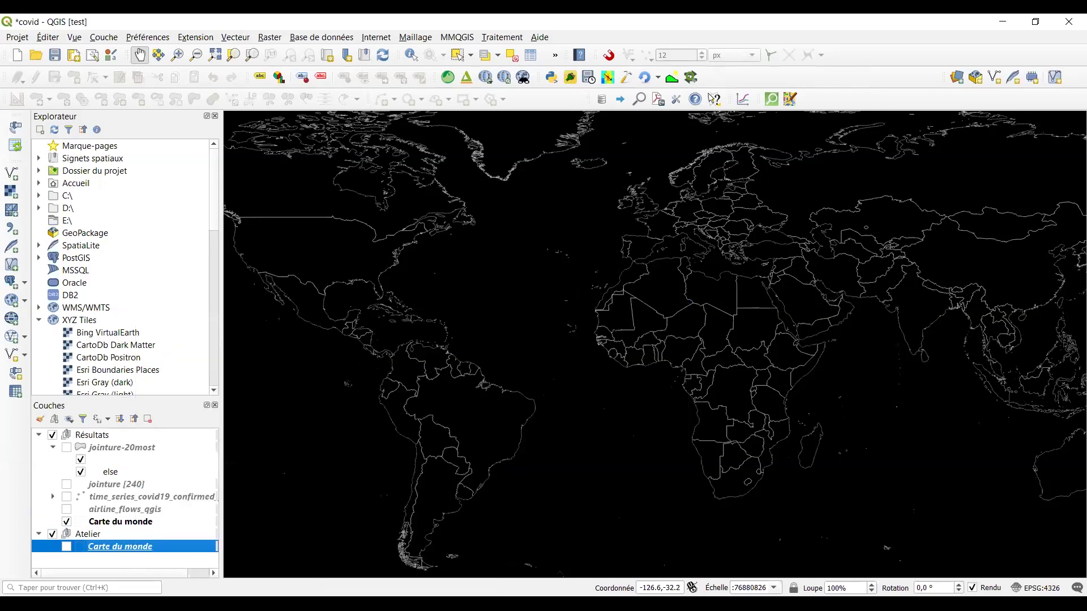
Hide the Carte du monde layer in Résultats and show the one in the Atelier group.
click(67, 522)
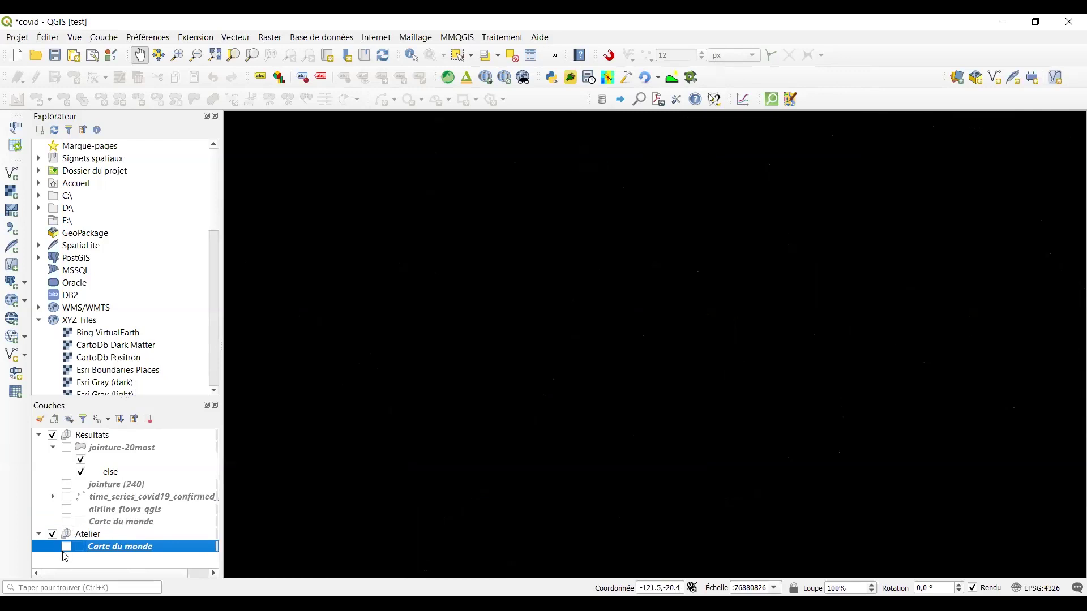
click(66, 547)
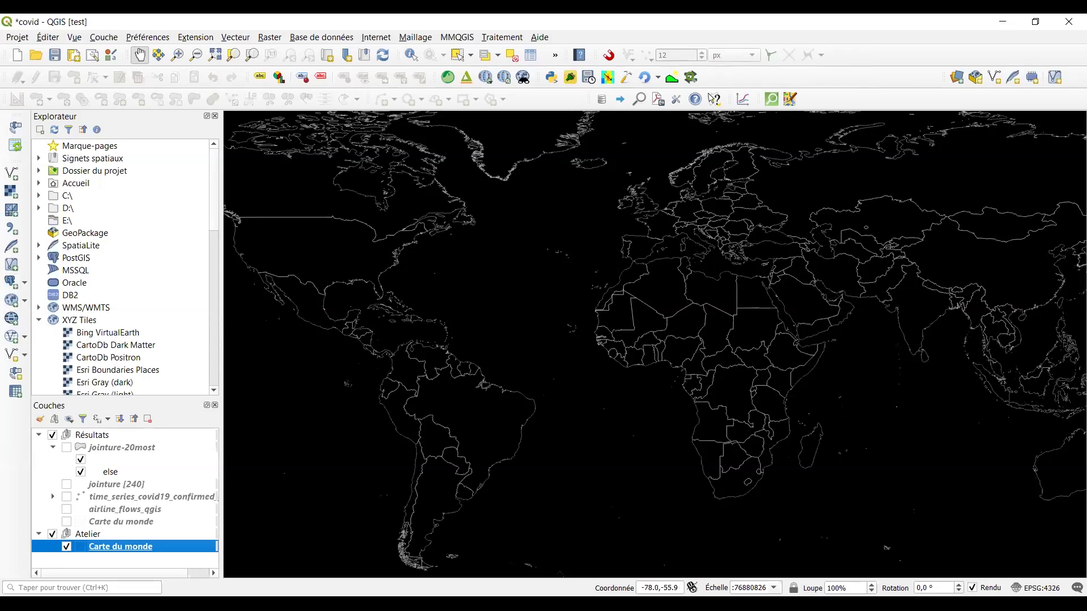
click(453, 604)
Open the data source manager at the delimited text source for adding a CSV layer.
click(107, 41)
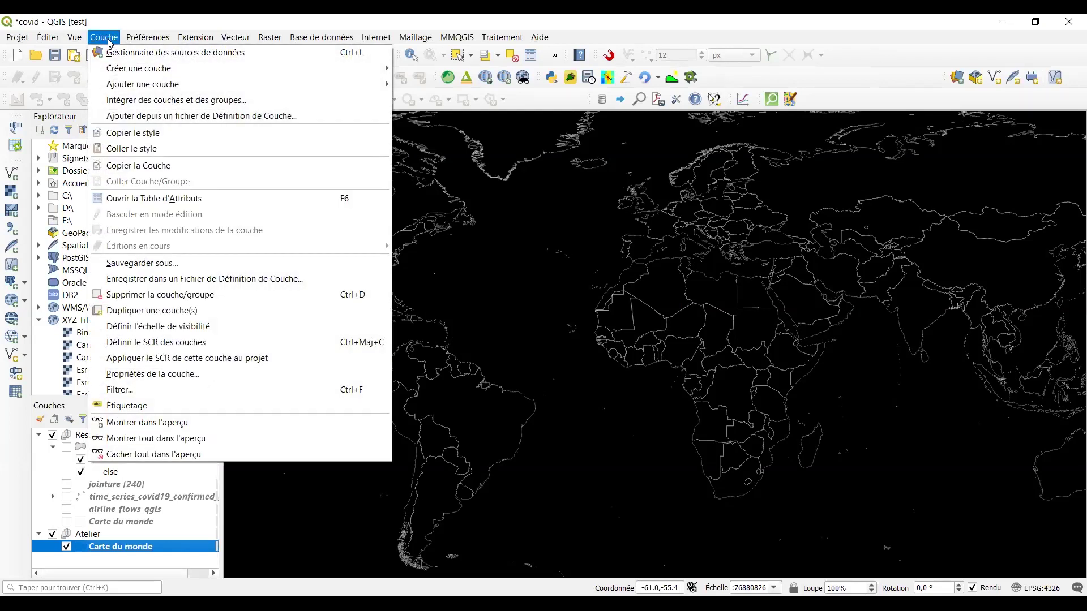
mouse_move(141, 86)
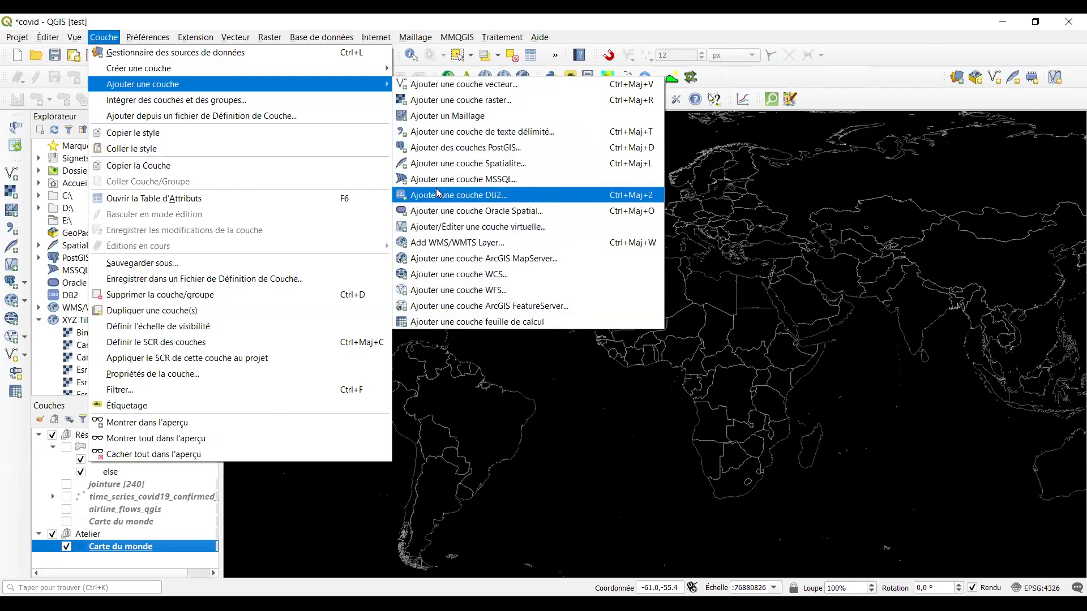
click(326, 56)
click(326, 57)
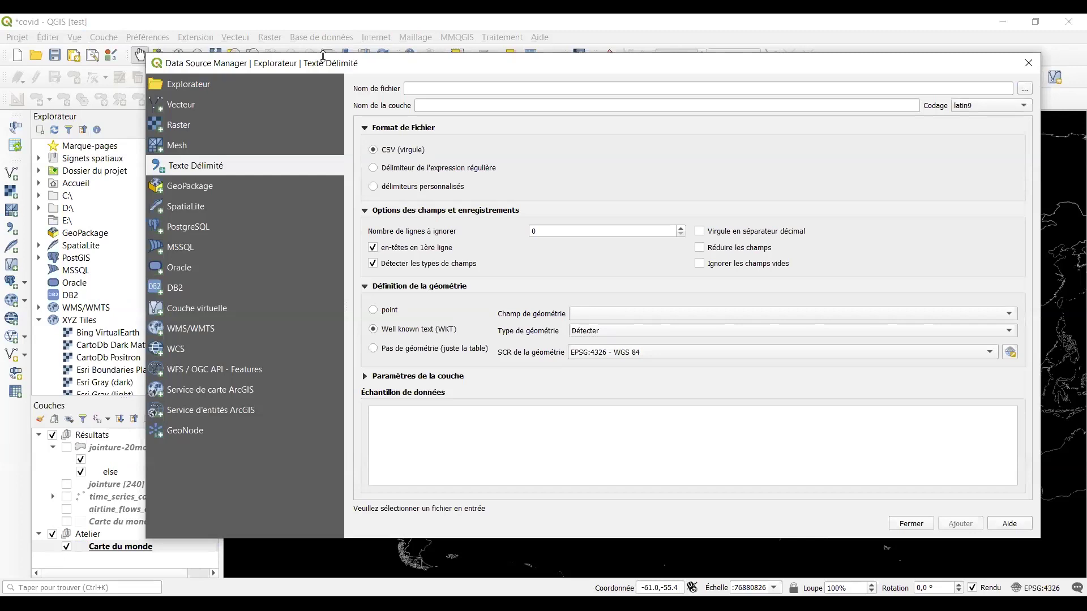
click(224, 110)
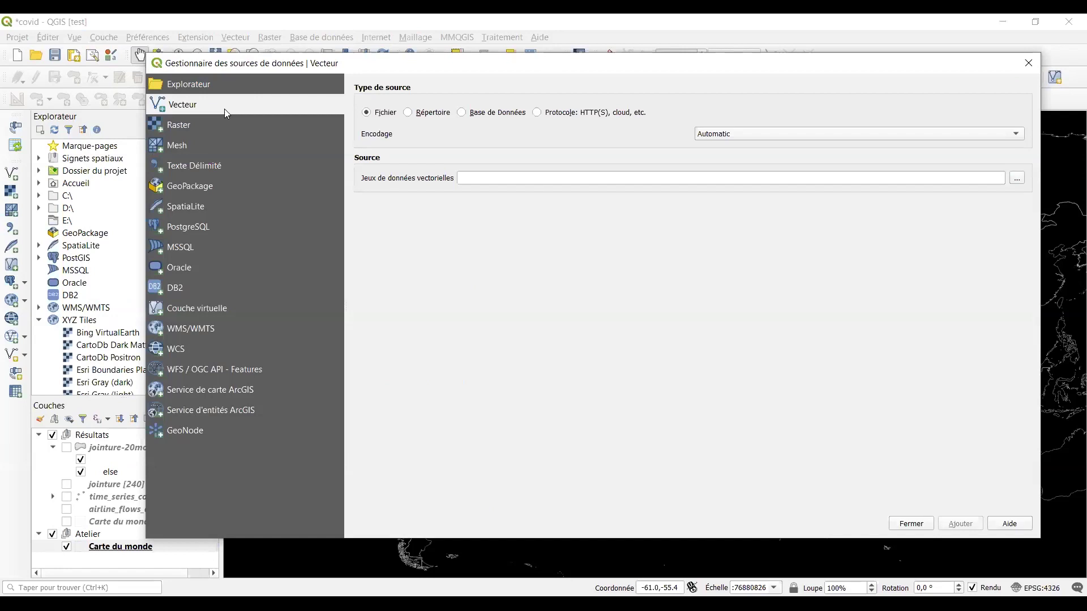
click(224, 124)
click(228, 146)
click(245, 167)
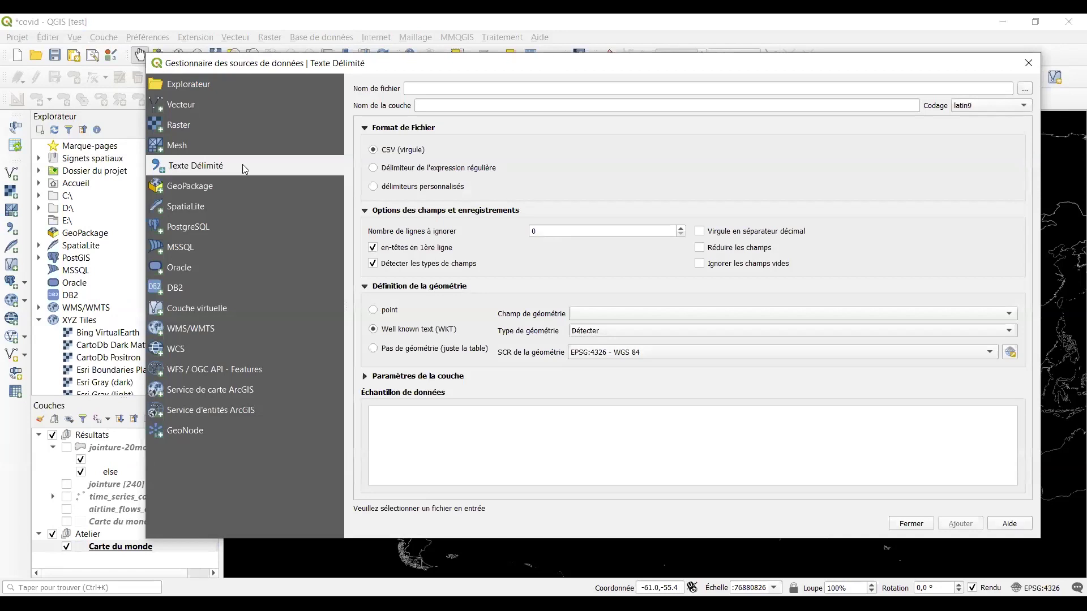
Choose time_series_covid19_confirmed_global.csv from the Covid folder as the delimited text file to import.
click(1025, 89)
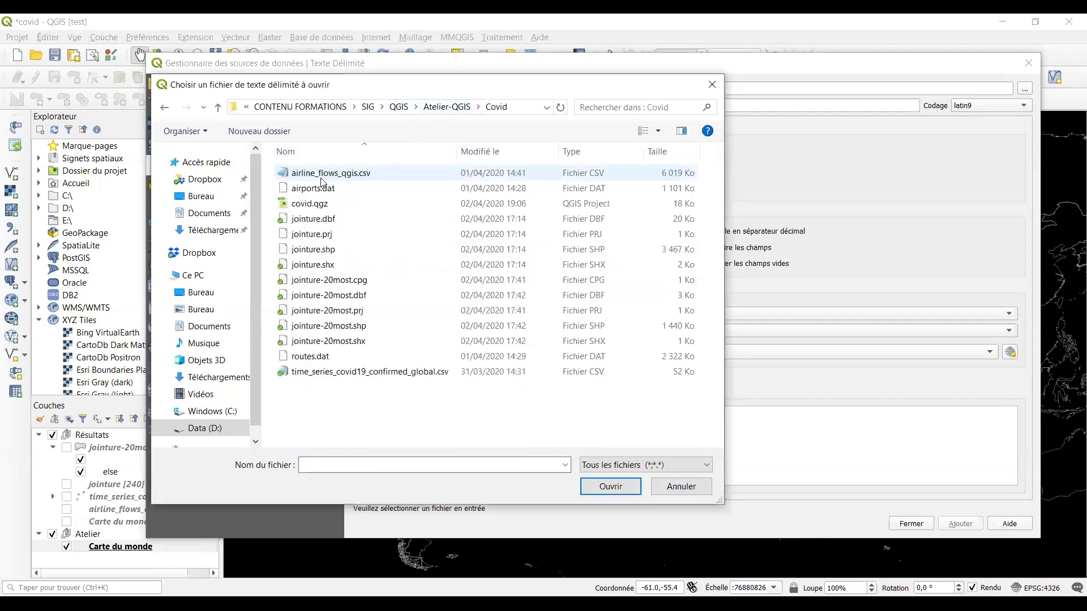
click(417, 373)
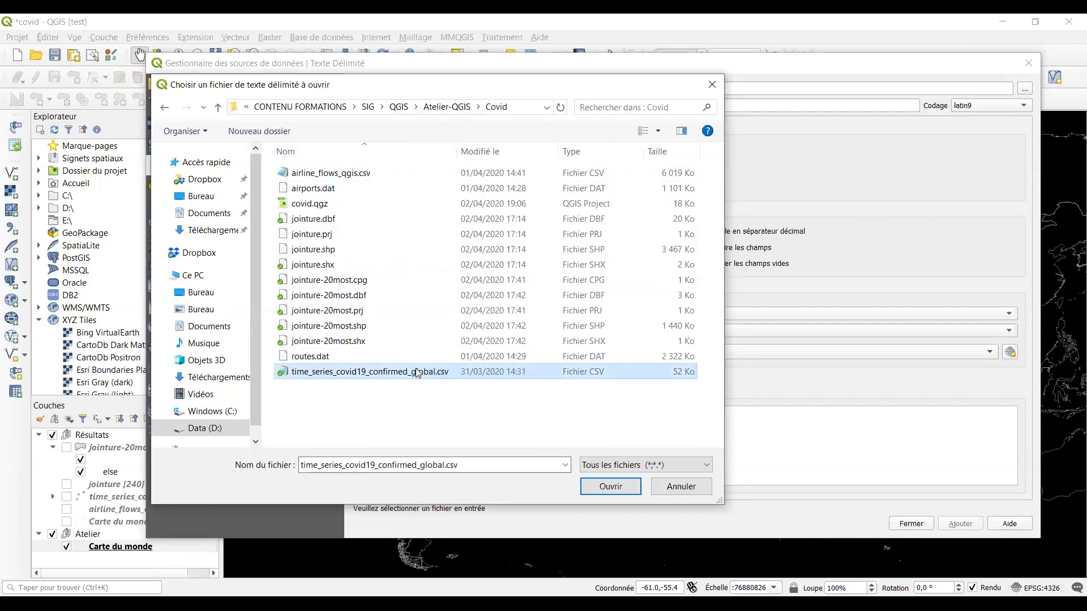
click(598, 490)
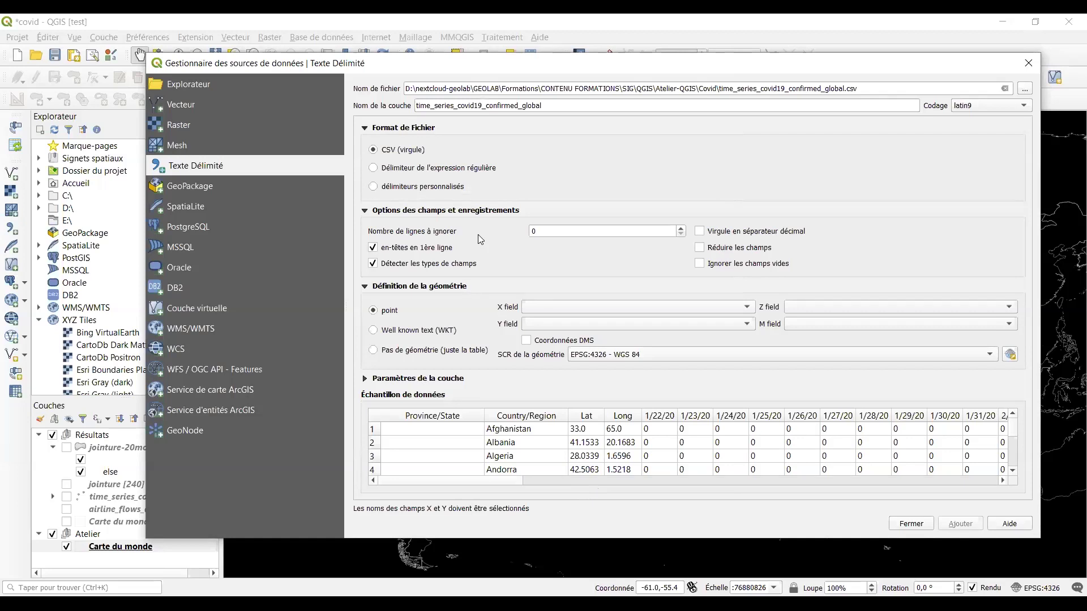
click(373, 187)
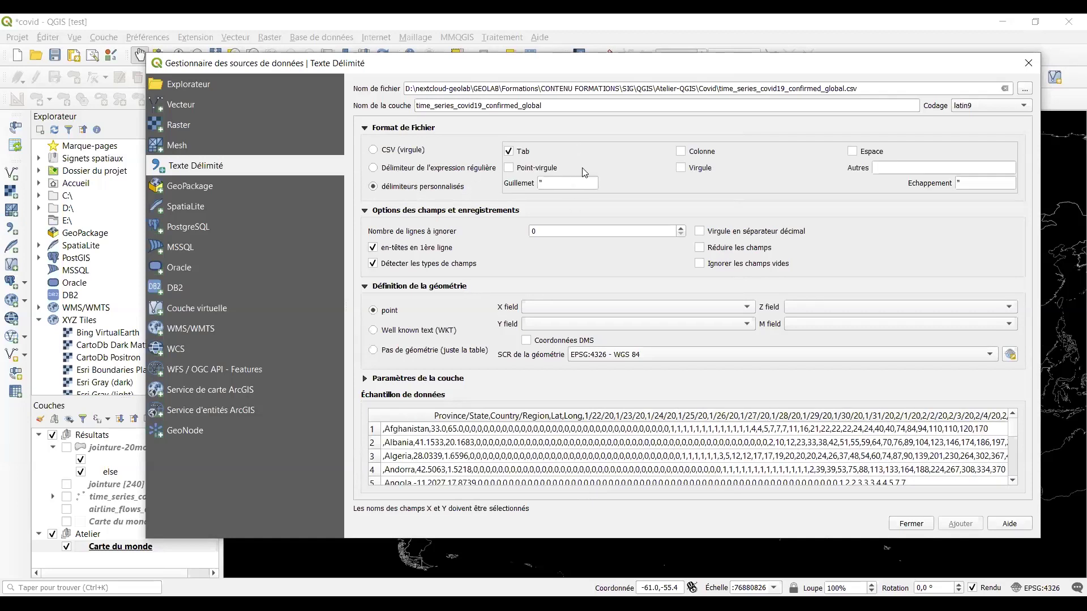
click(417, 151)
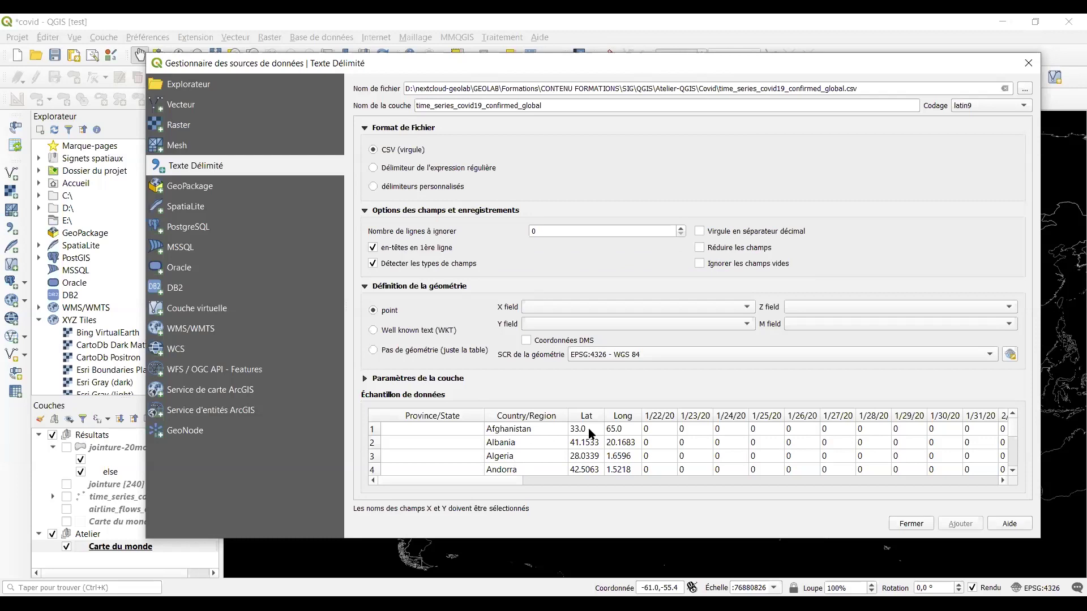
click(466, 351)
click(394, 305)
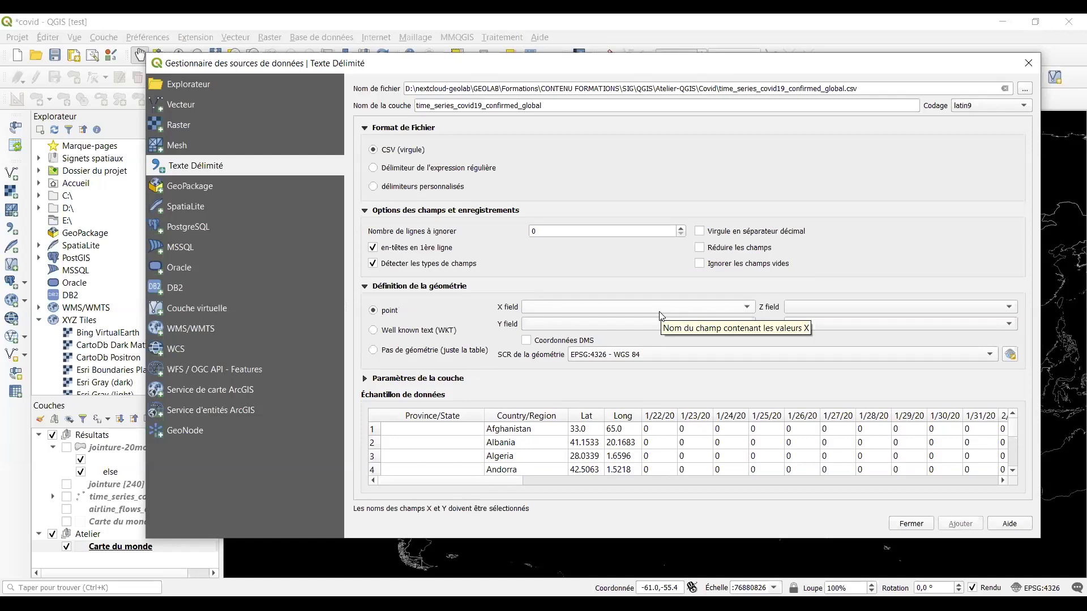
Define the point geometry of the CSV import with Long as the X field and Lat as the Y field.
click(686, 310)
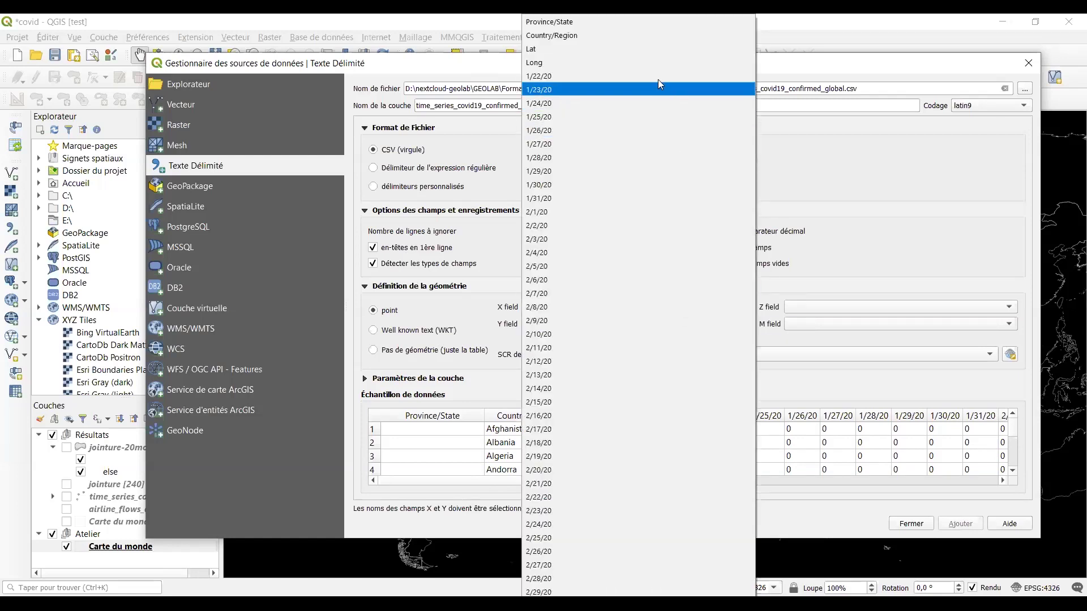
click(658, 62)
click(644, 326)
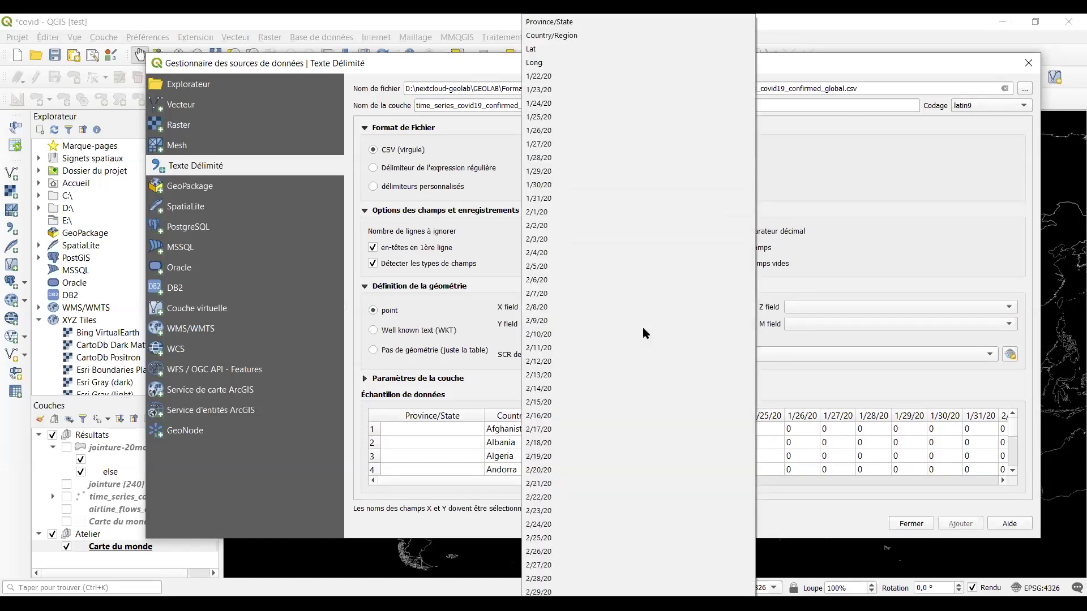
click(594, 49)
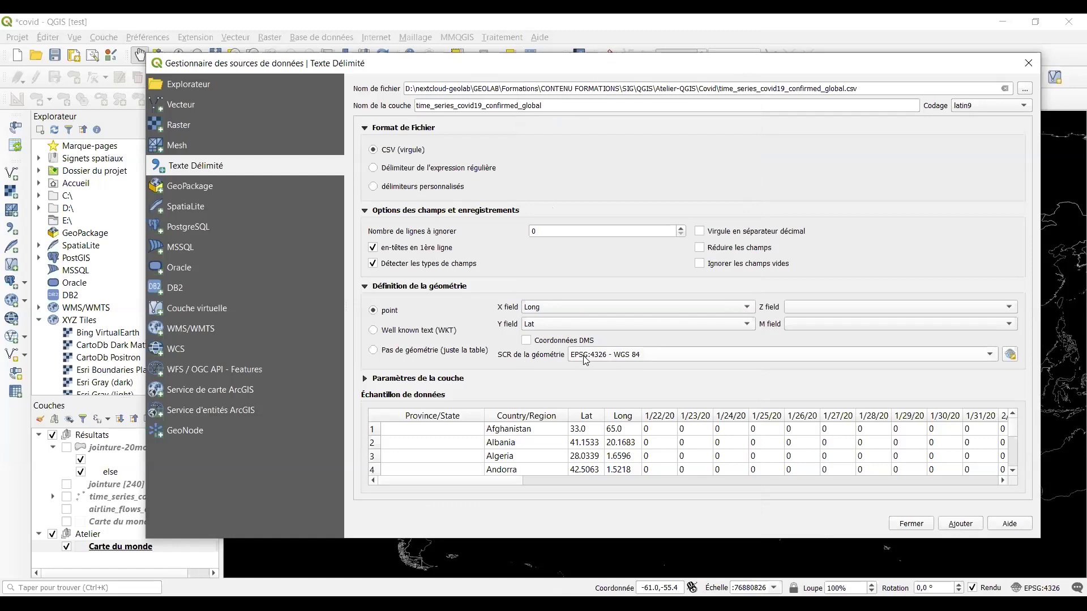
Keep EPSG:4326 - WGS 84 as the geometry CRS, add the confirmed-cases layer to the project and close the data source manager.
mouse_move(586, 360)
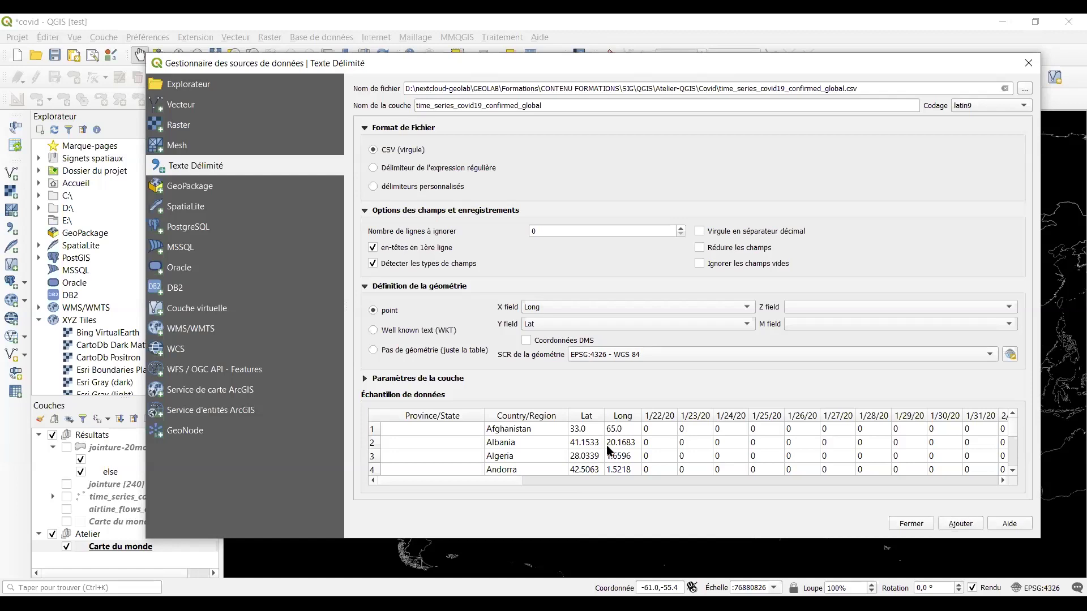
click(631, 354)
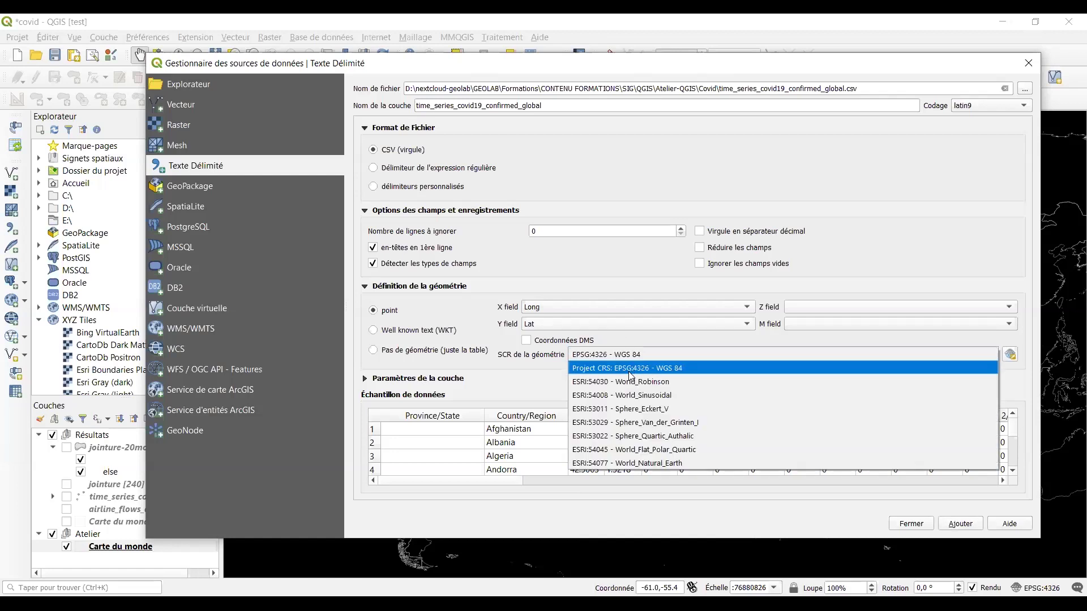
click(547, 392)
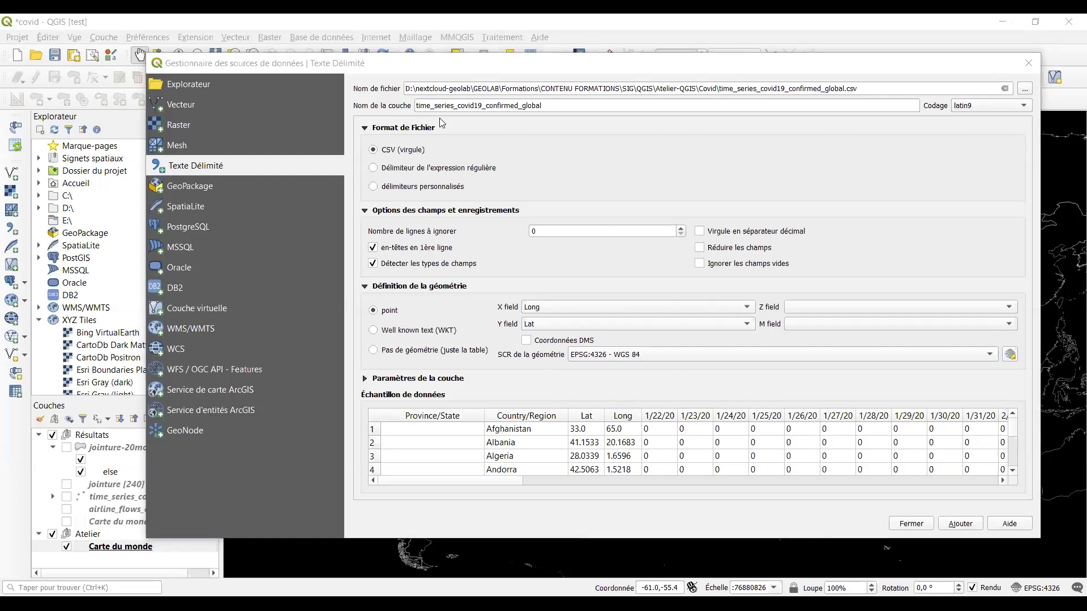
click(969, 526)
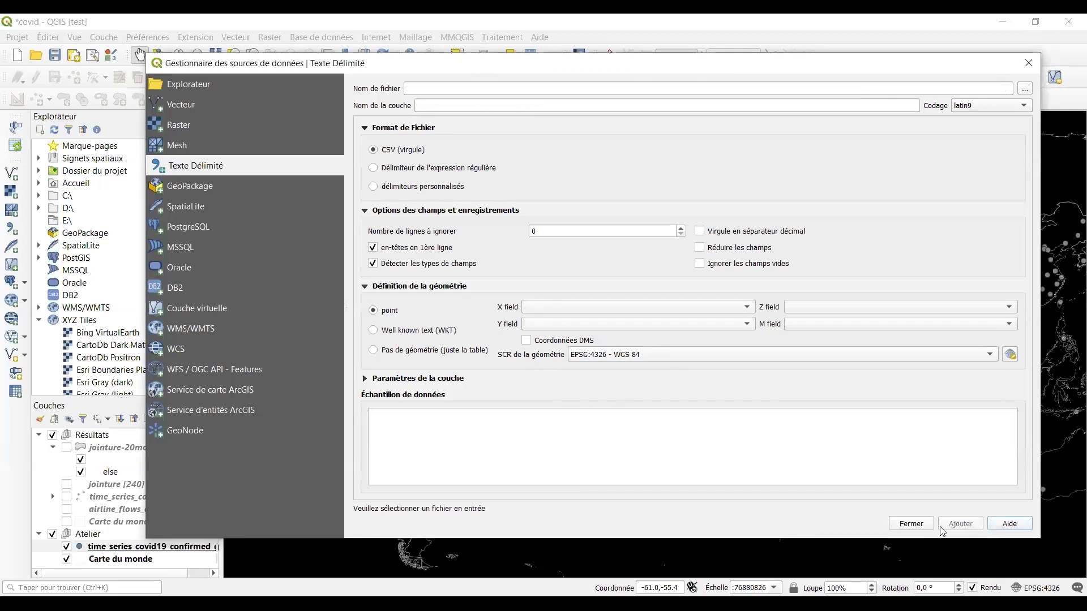
click(911, 525)
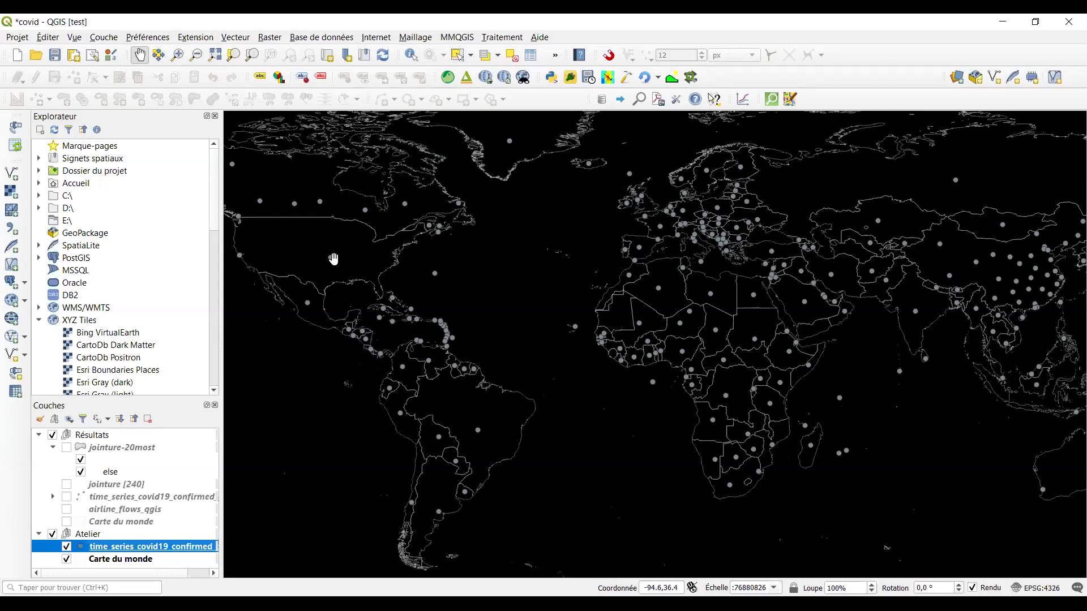
double_click(129, 547)
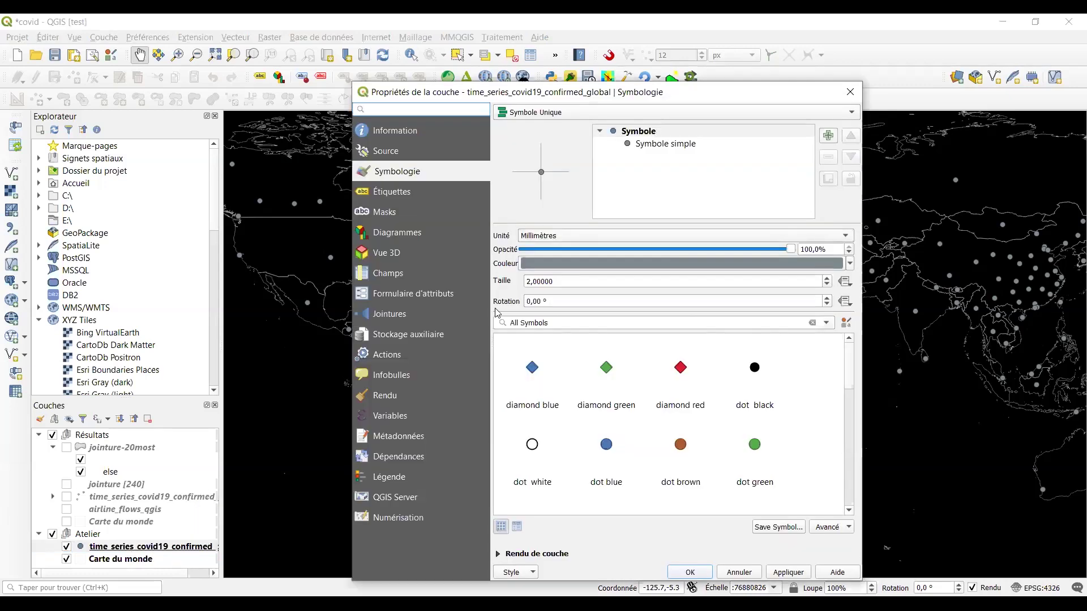
click(850, 92)
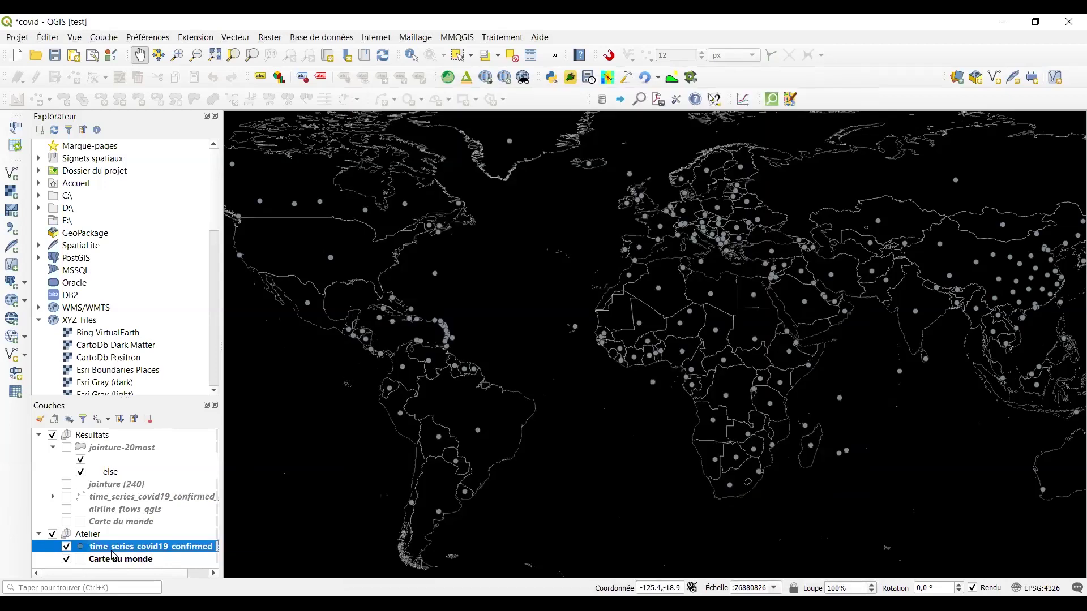
right_click(115, 547)
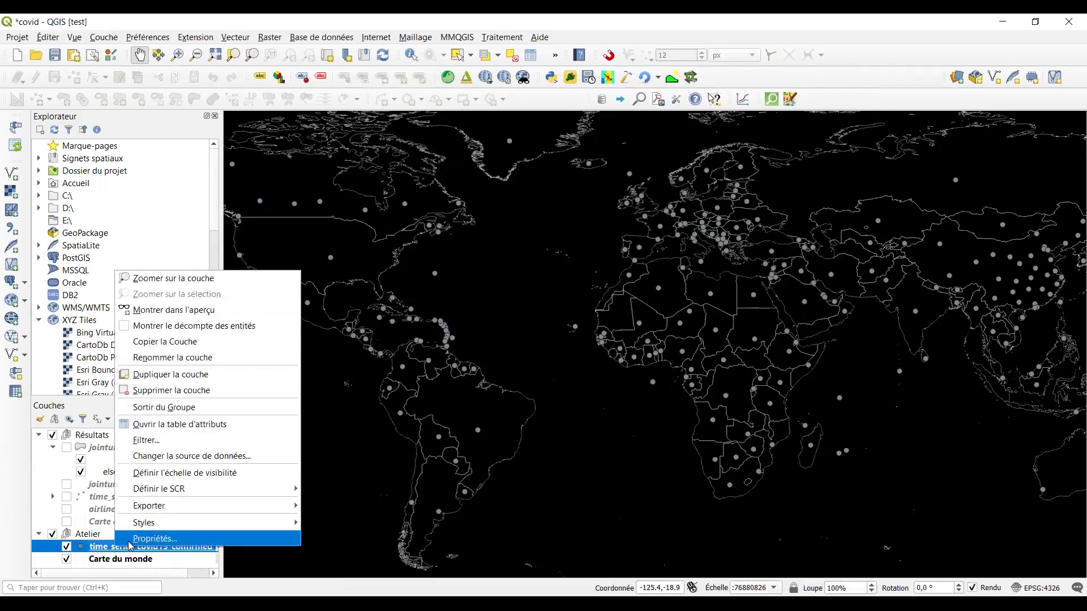
click(96, 548)
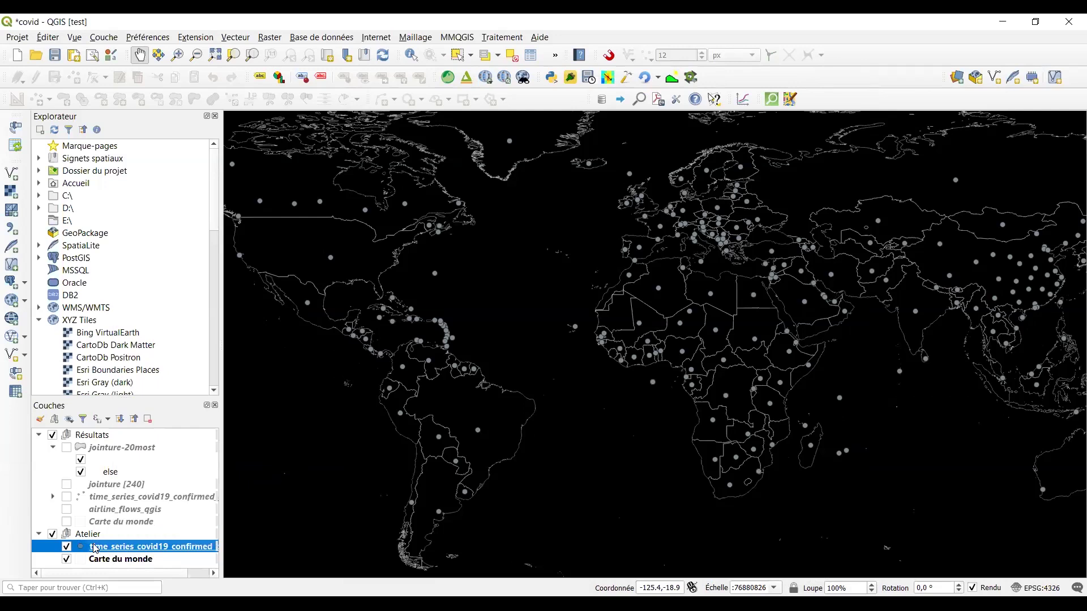
Open the symbology of the Atelier group's time_series_covid19_confirmed_global layer and apply the diamond red symbol.
double_click(95, 548)
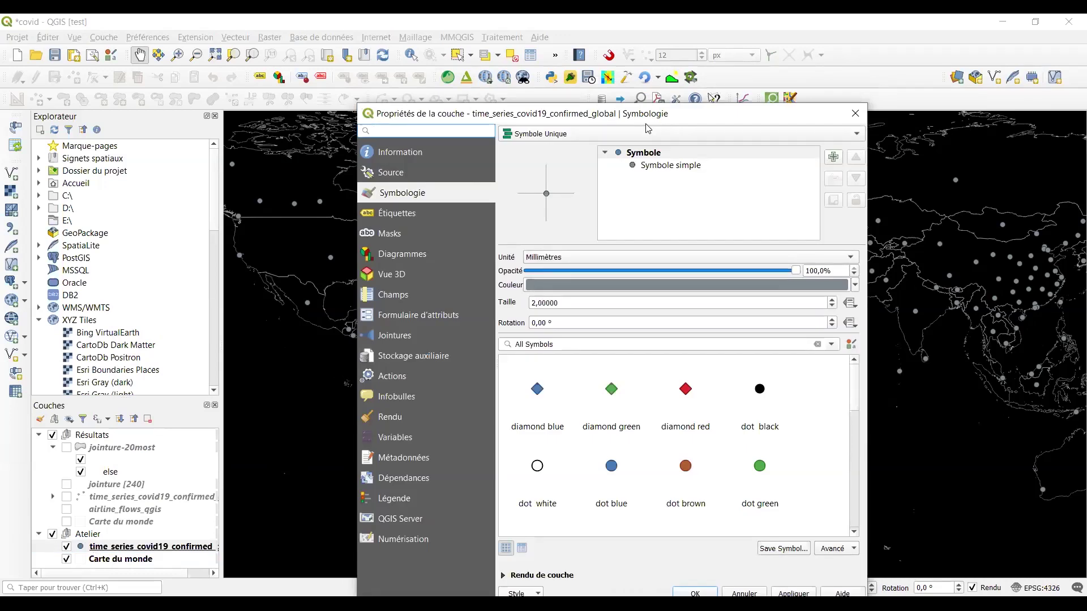
drag(642, 120, 603, 88)
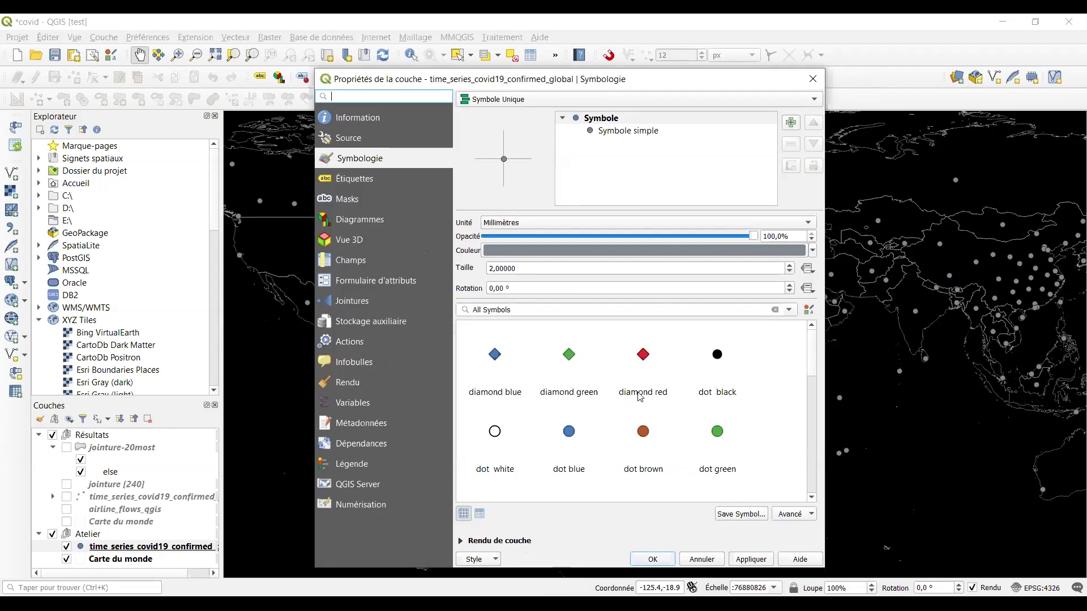
click(638, 359)
click(751, 560)
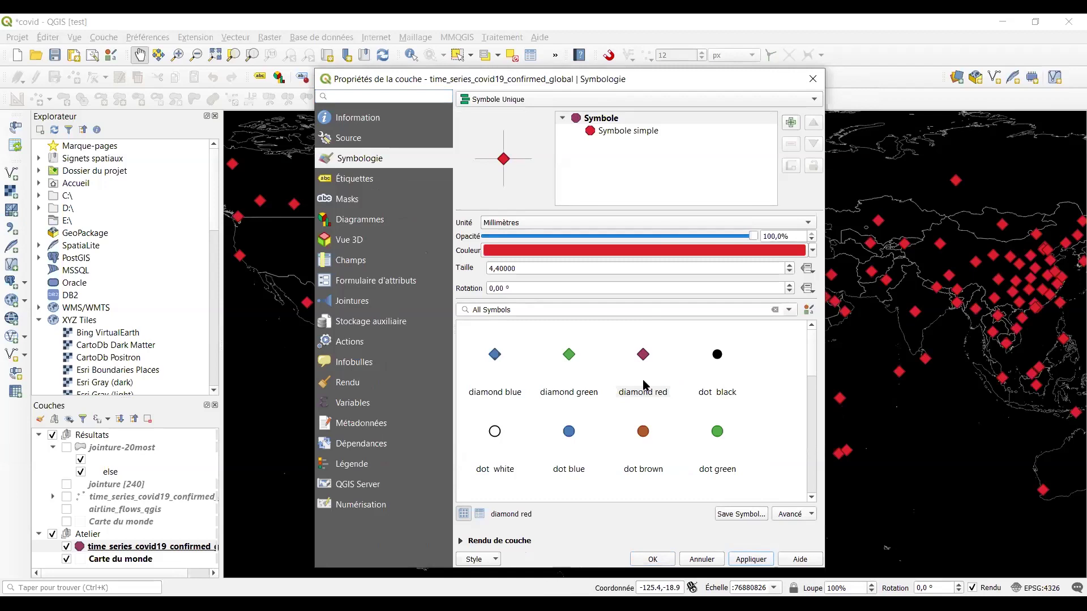
mouse_move(643, 385)
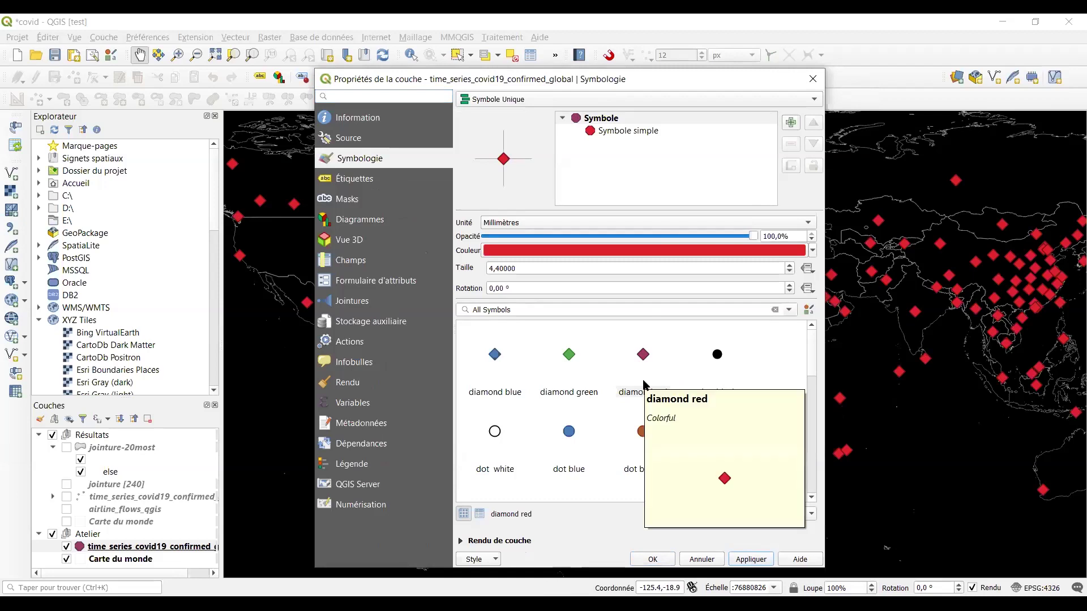
Reset the layer's symbology to the default Symbole Unique round marker and apply it.
click(563, 96)
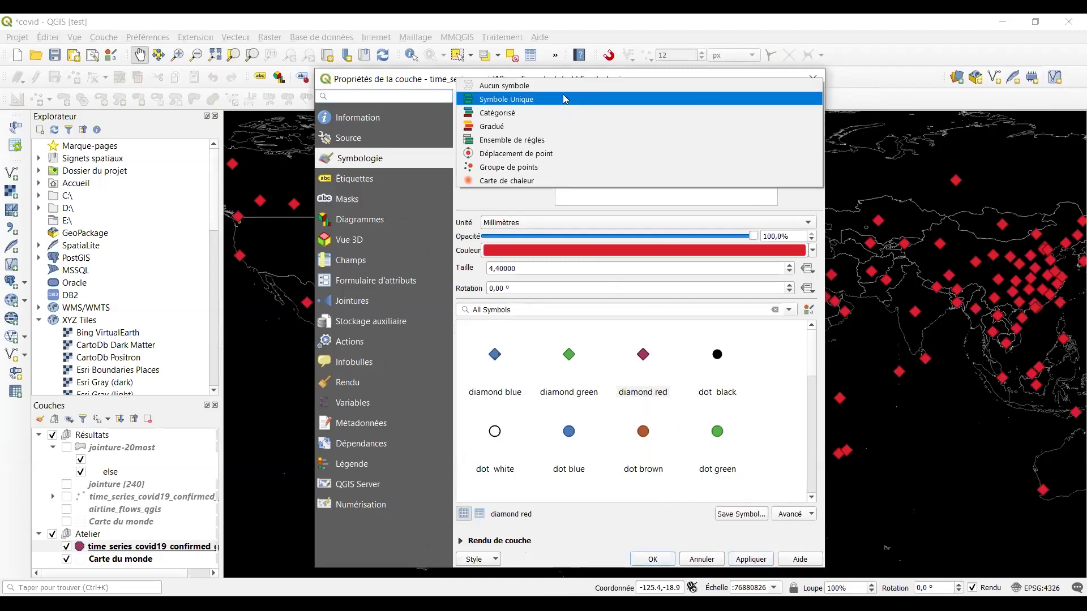
click(559, 85)
click(562, 98)
click(570, 112)
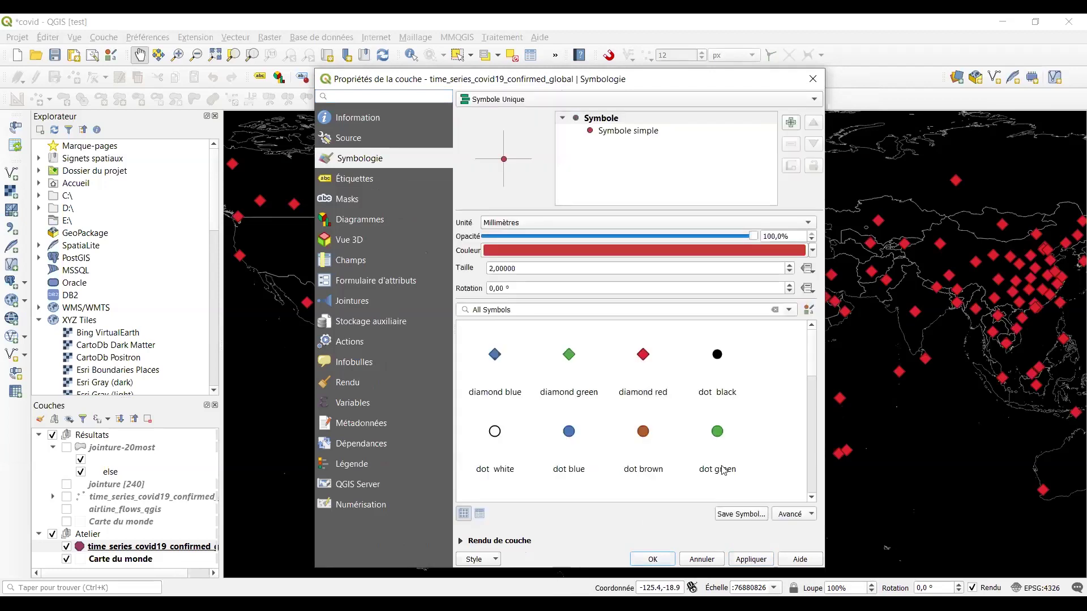
click(748, 559)
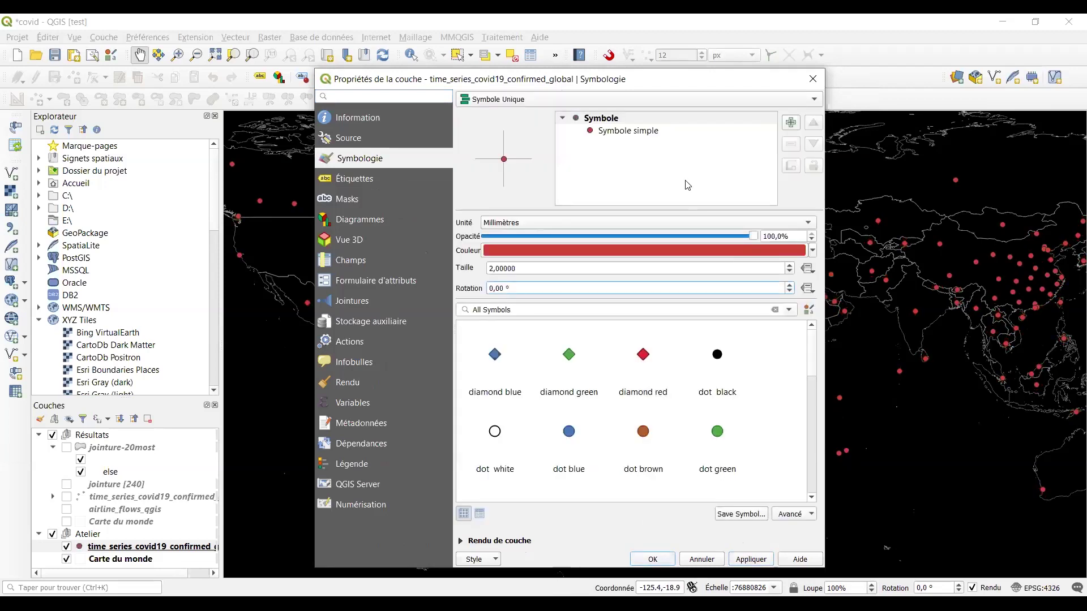
Set the simple symbol's size to 3 millimetres and apply it.
click(659, 136)
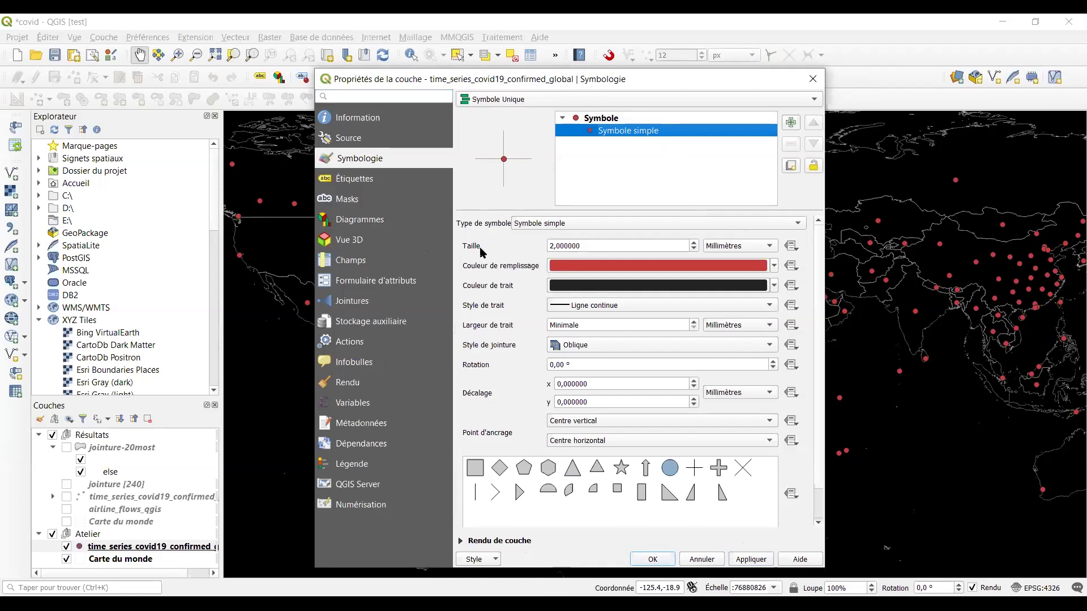
click(694, 243)
click(744, 560)
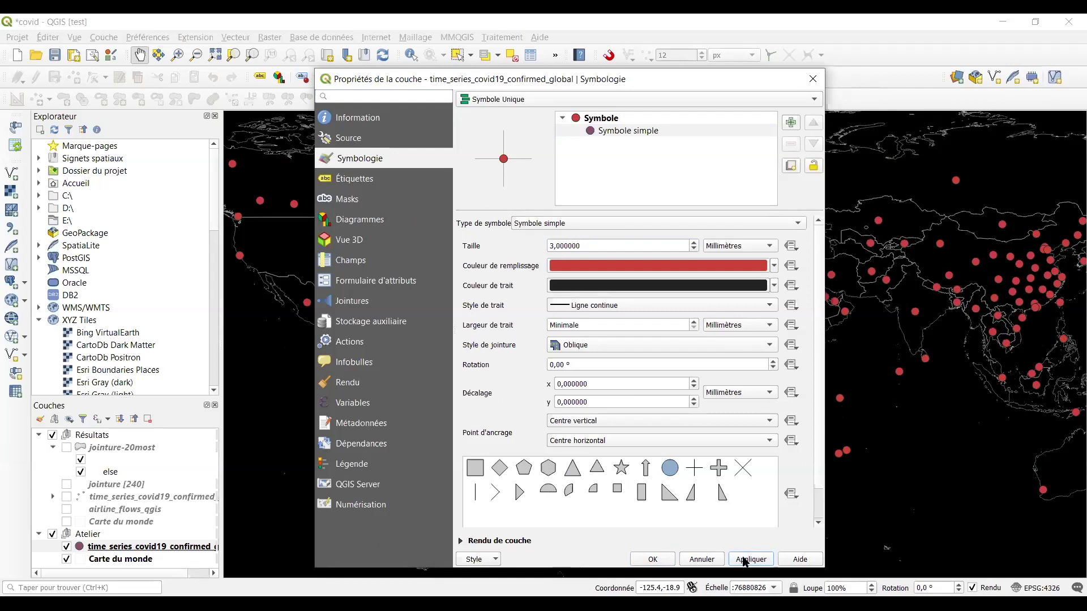
Drive the symbol size from the 3/30/20 field with the size assistant, loading its value range and starting the values from 1.
click(792, 247)
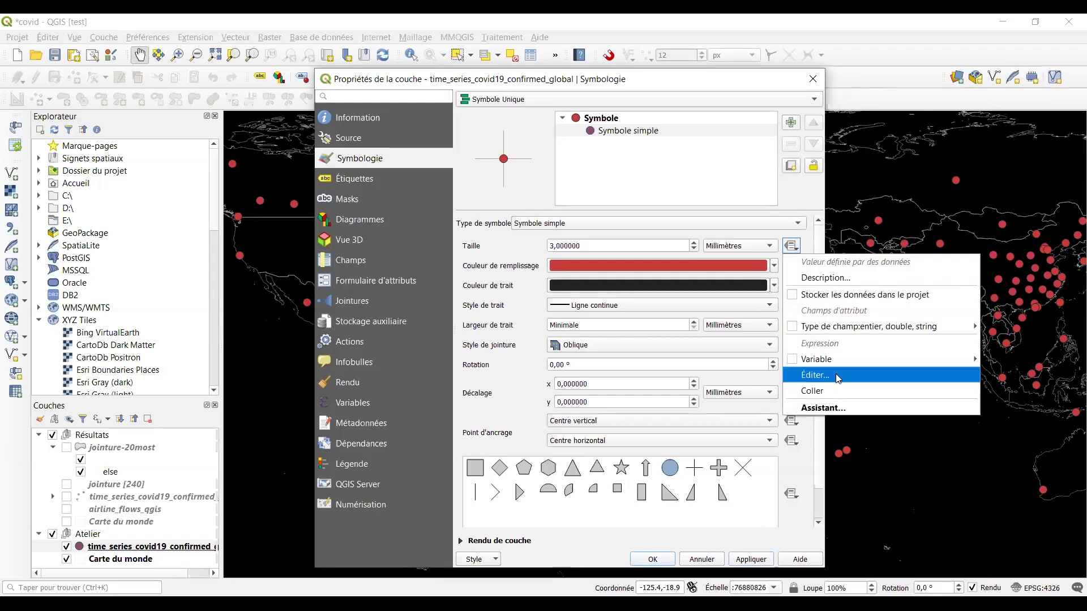
click(841, 408)
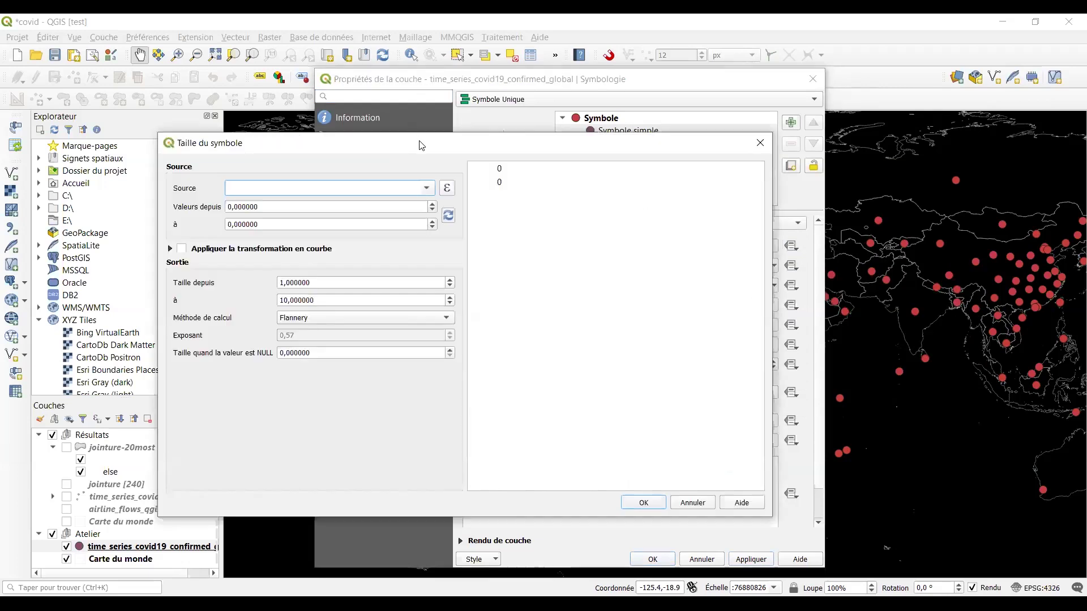
click(429, 193)
drag(430, 209, 428, 369)
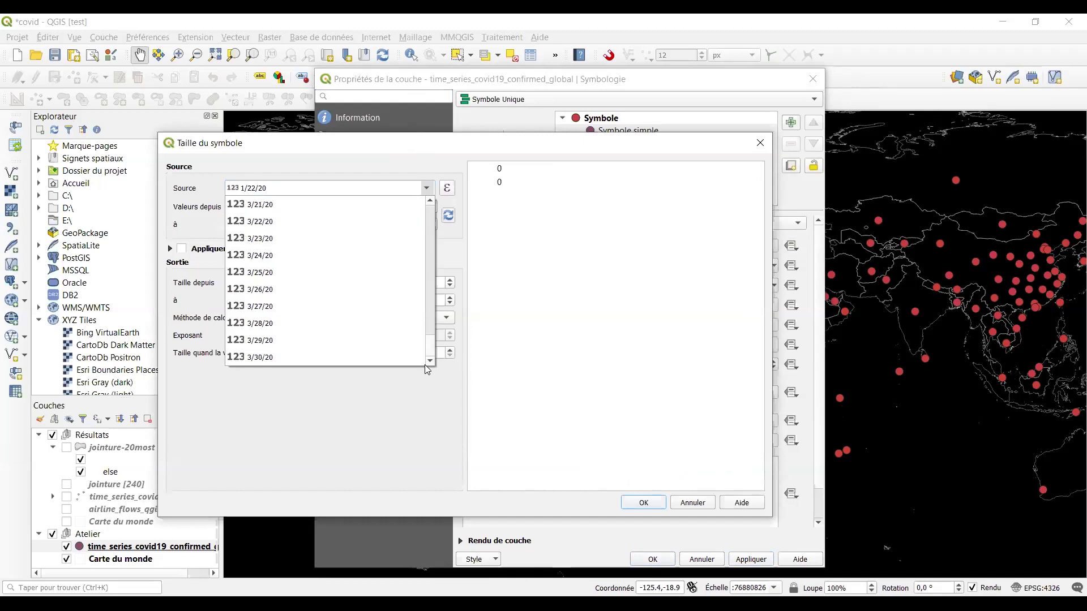
click(395, 360)
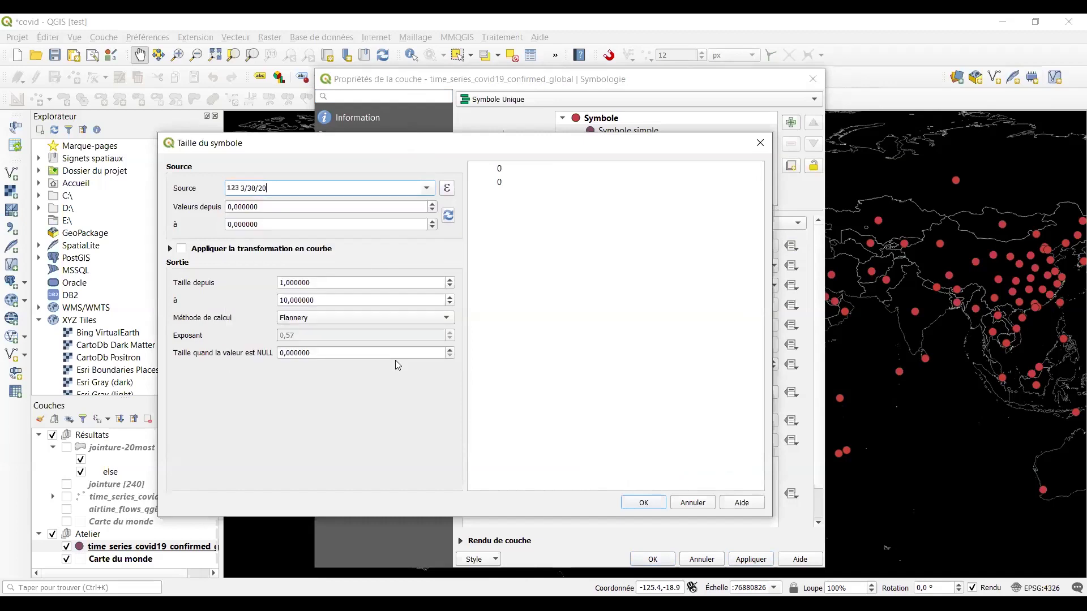
click(447, 218)
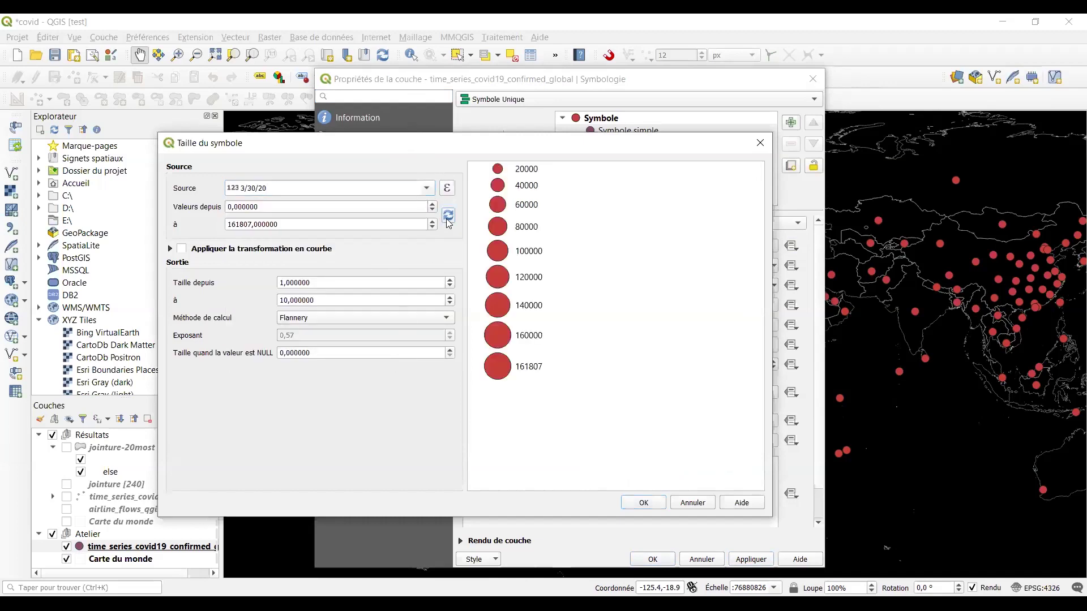
click(252, 205)
drag(274, 206, 134, 204)
text(1)
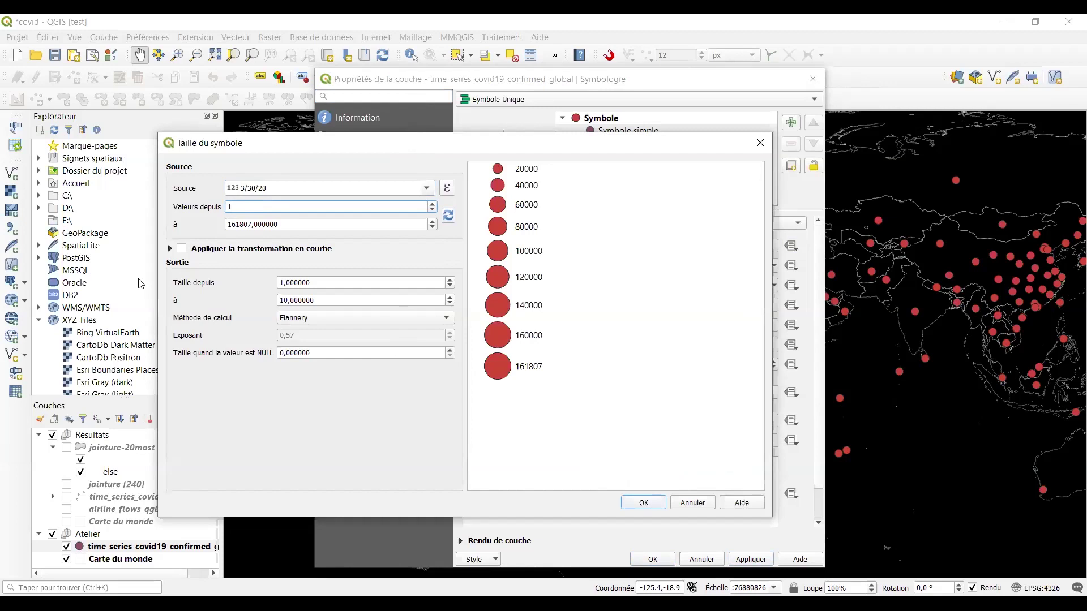
Set the assistant's output symbol sizes from 2 to 30 and apply the proportional symbols to the layer.
click(283, 299)
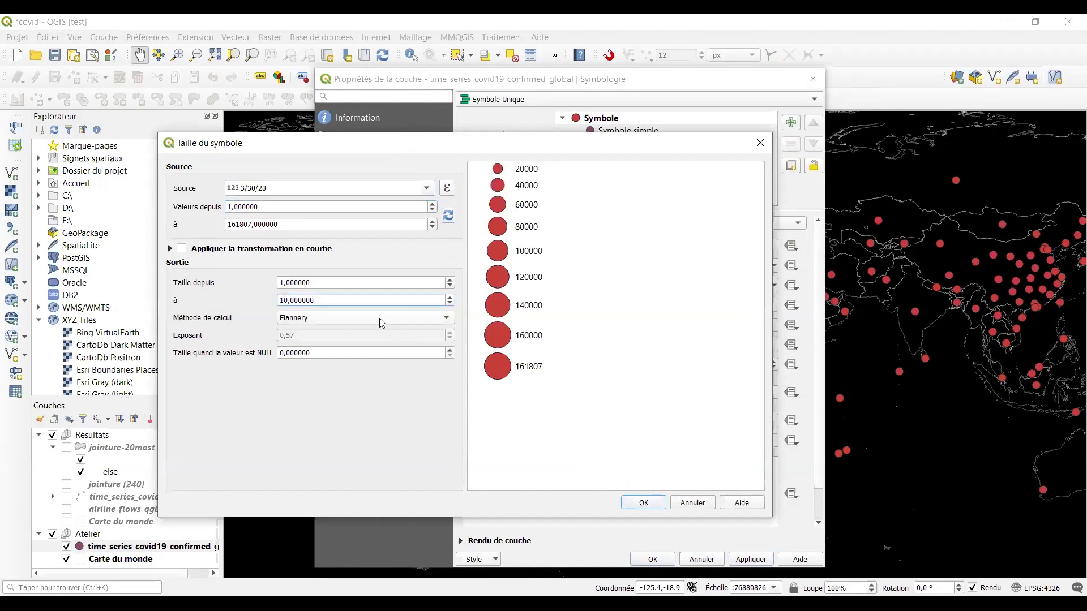
key(BackSpace)
text(3)
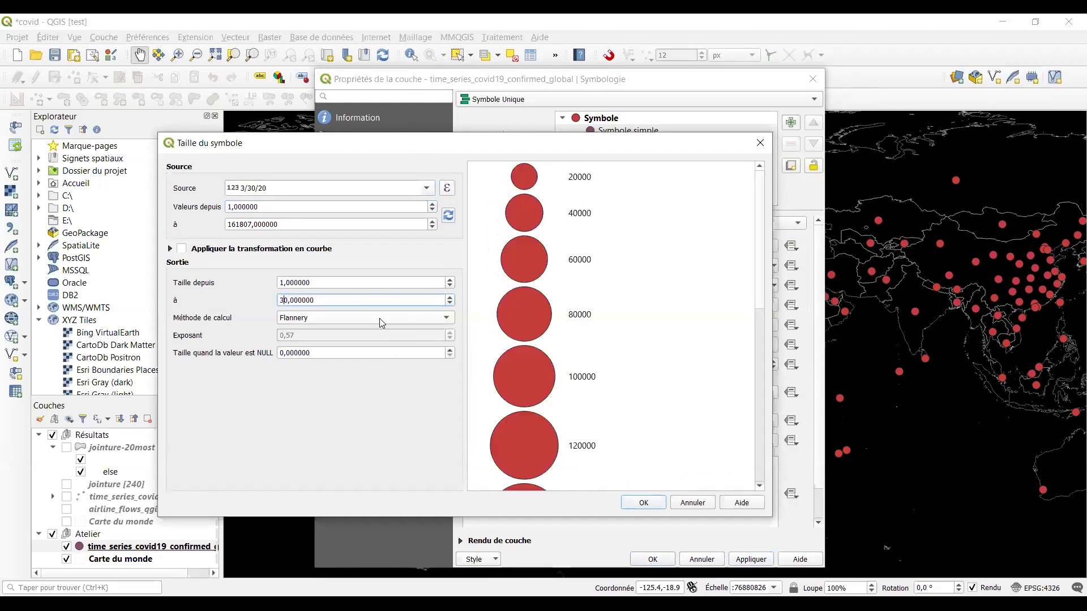
click(284, 282)
key(BackSpace)
text(2)
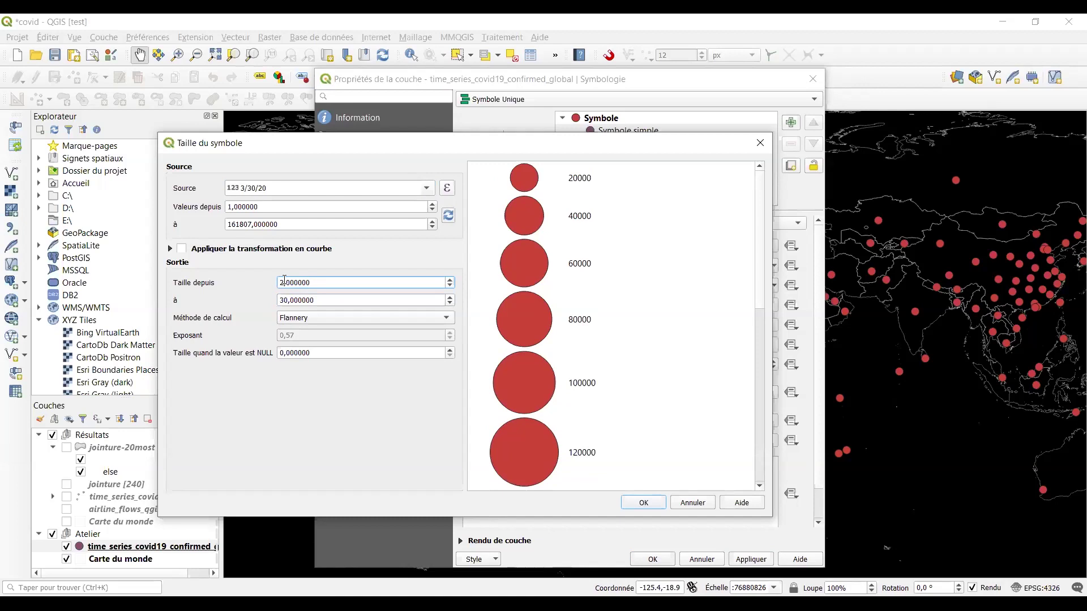
click(643, 504)
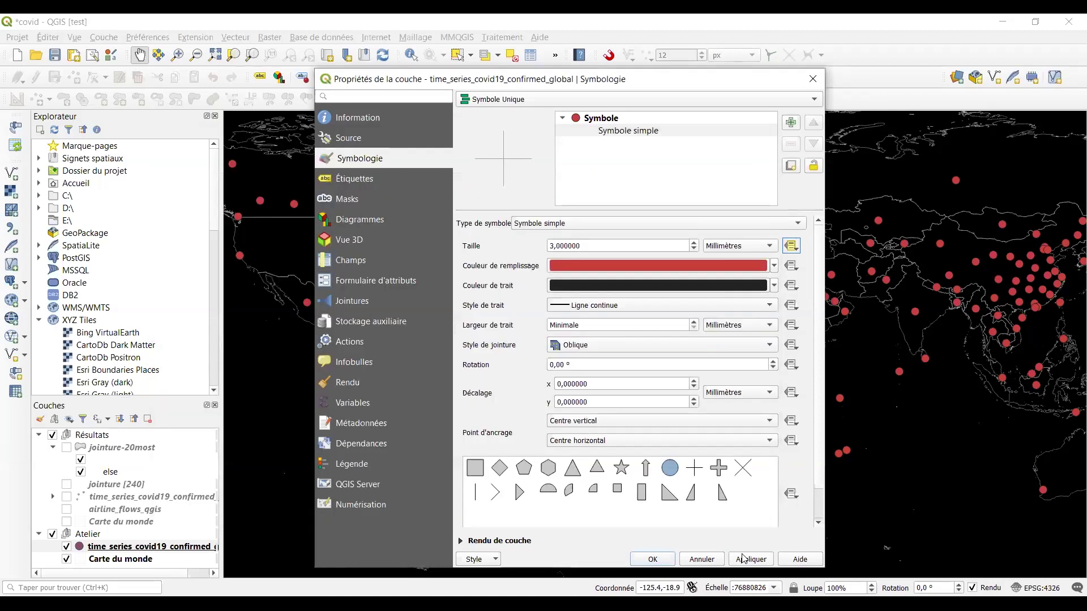
click(745, 560)
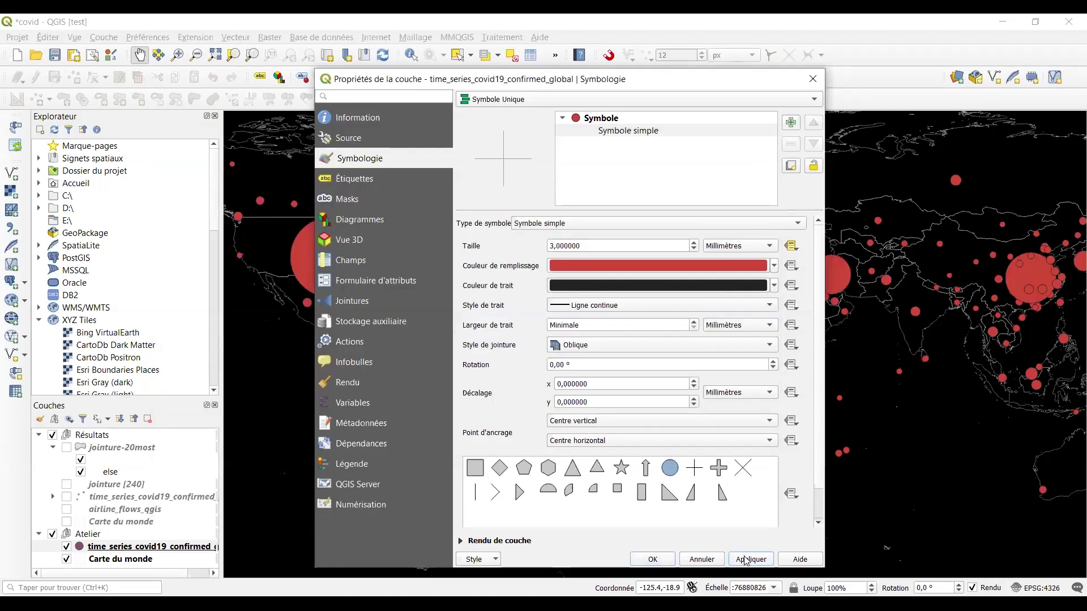
Set the fill colour of the confirmed-cases layer's simple symbol to #ff9101.
click(653, 560)
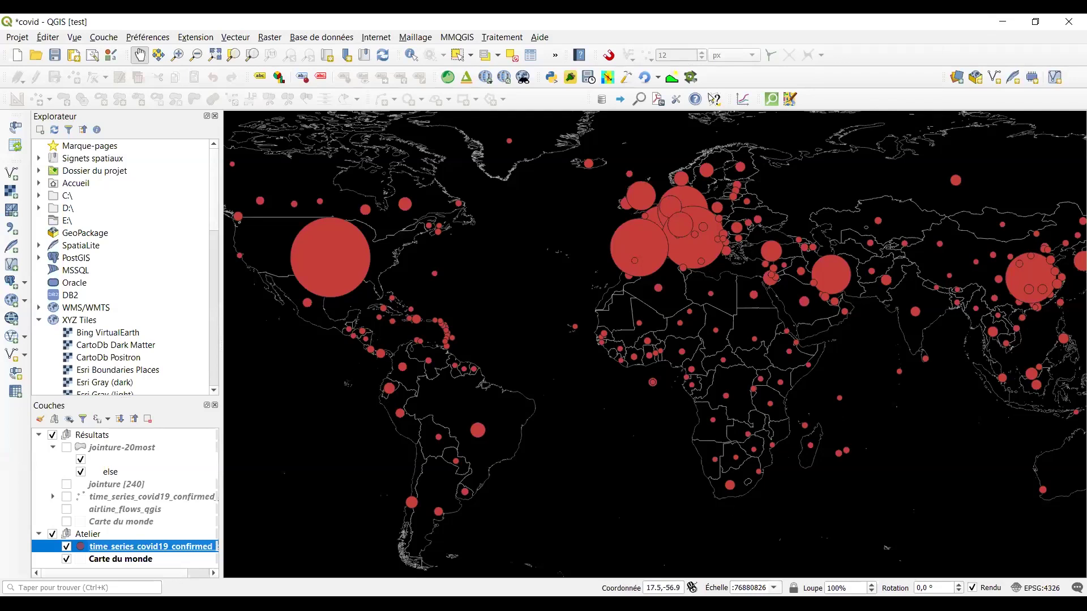
click(759, 604)
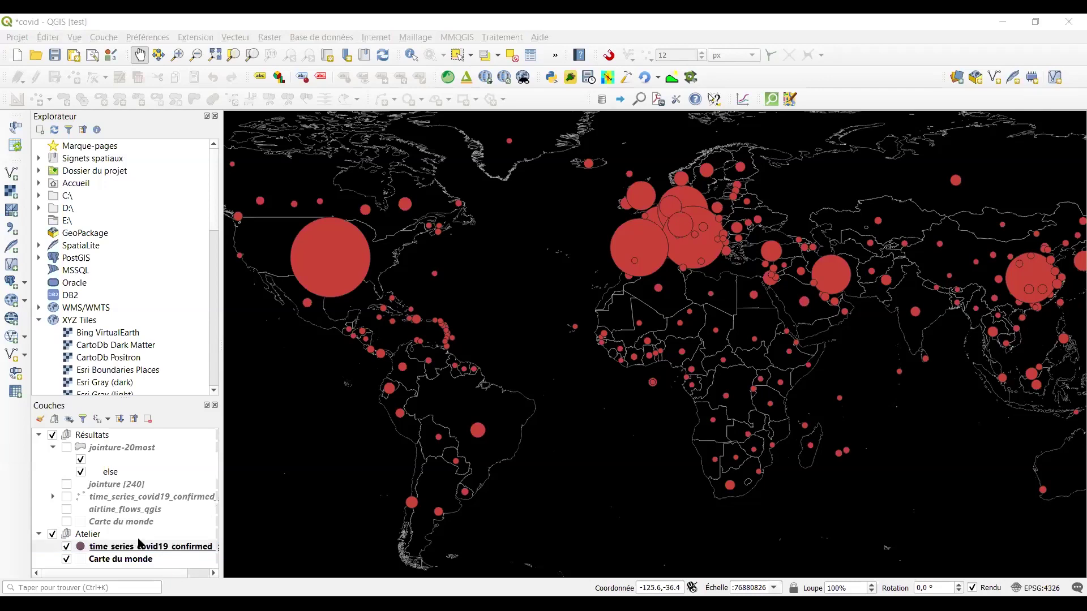
double_click(140, 547)
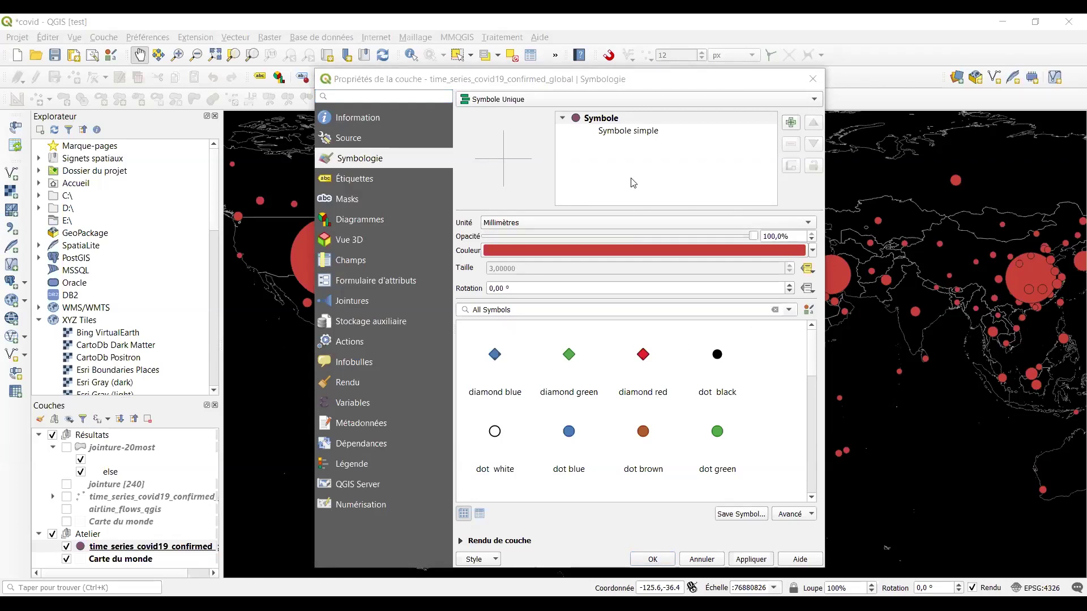
click(769, 118)
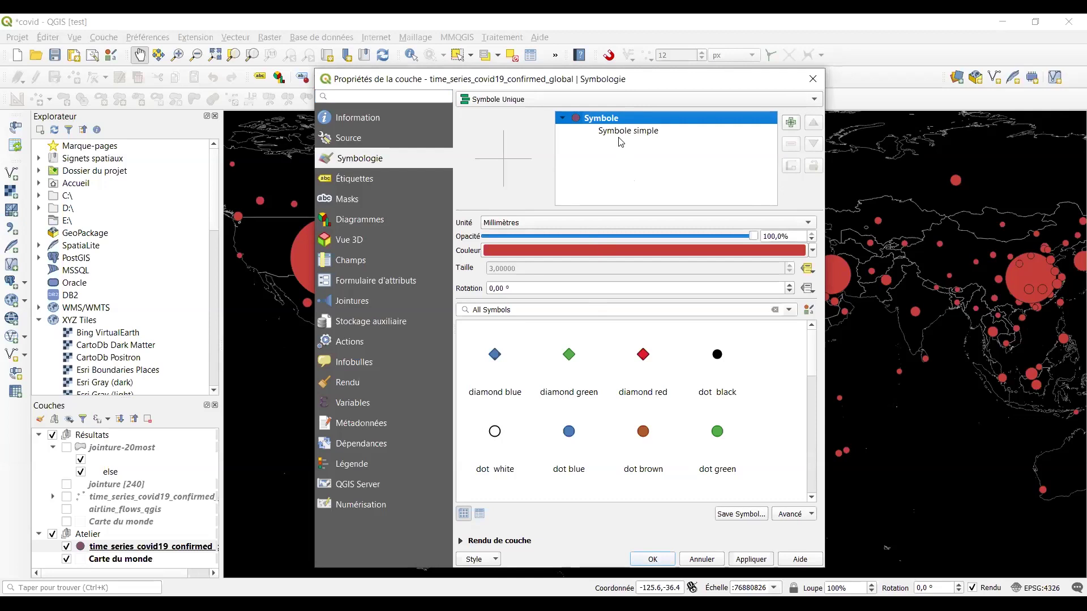
click(638, 135)
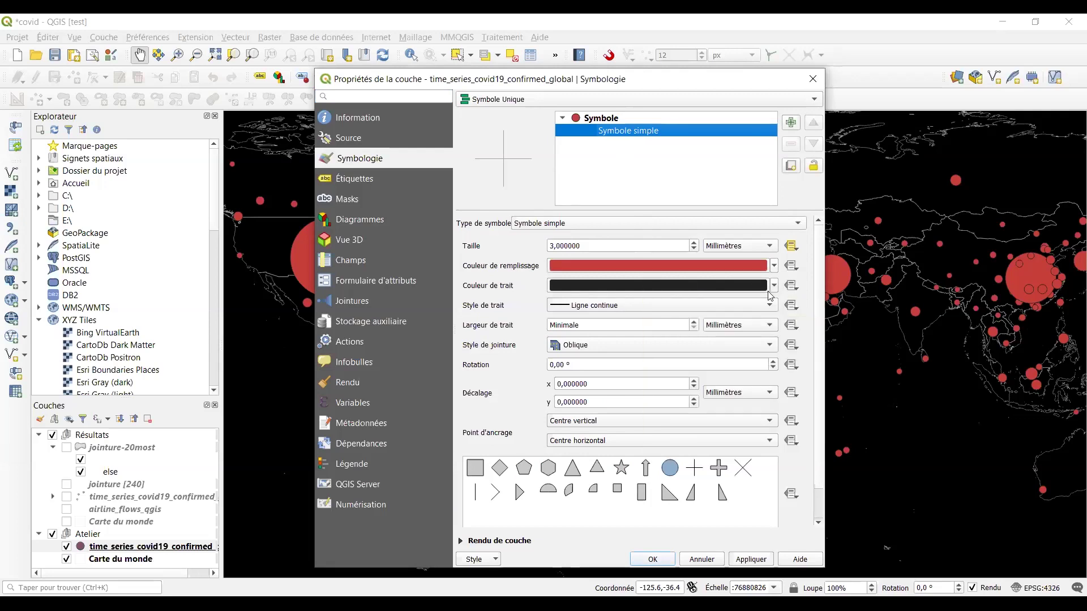
click(774, 267)
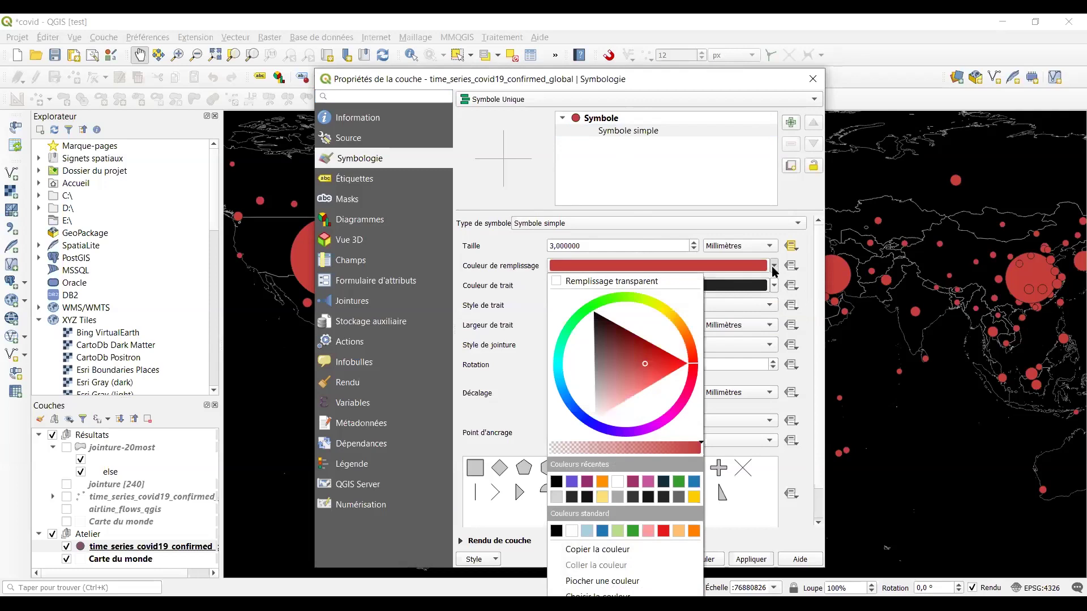
click(652, 271)
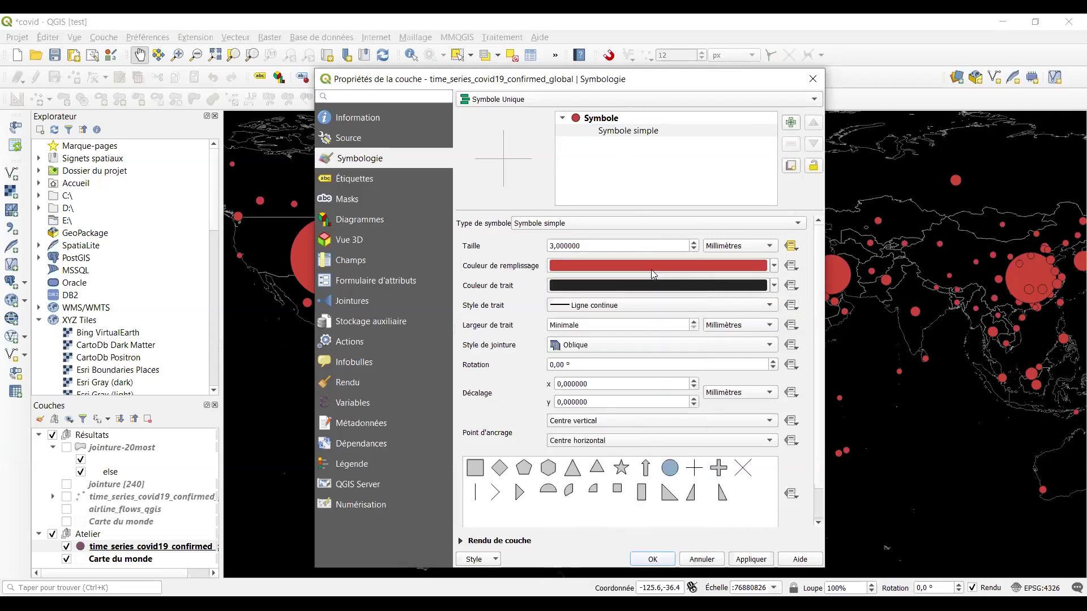
click(684, 264)
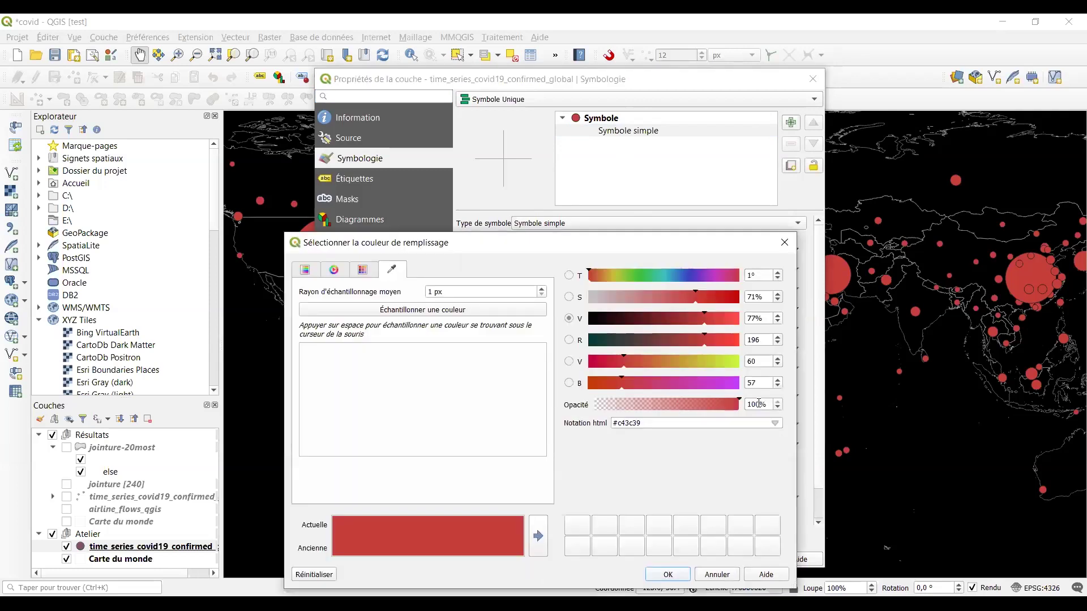
drag(657, 423, 618, 423)
key(BackSpace)
text(ff9101)
key(Return)
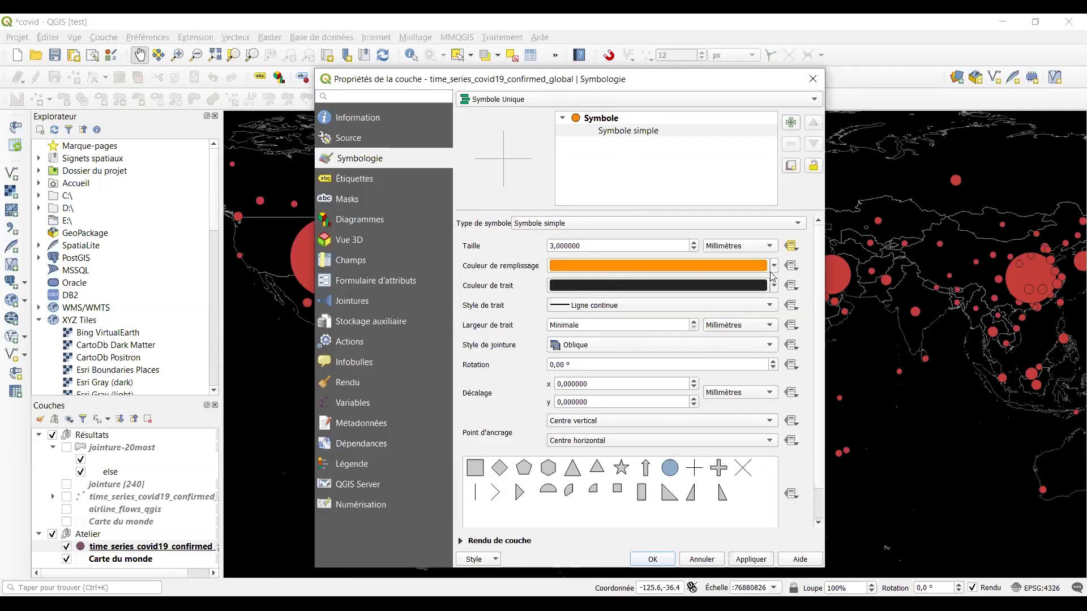
click(740, 264)
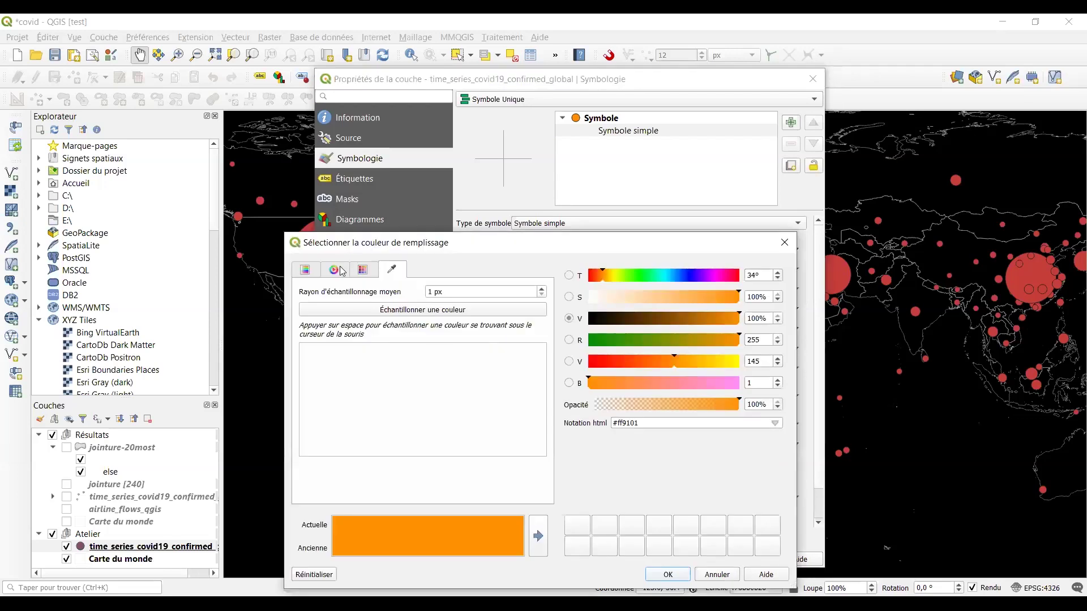
click(337, 270)
click(312, 271)
click(332, 271)
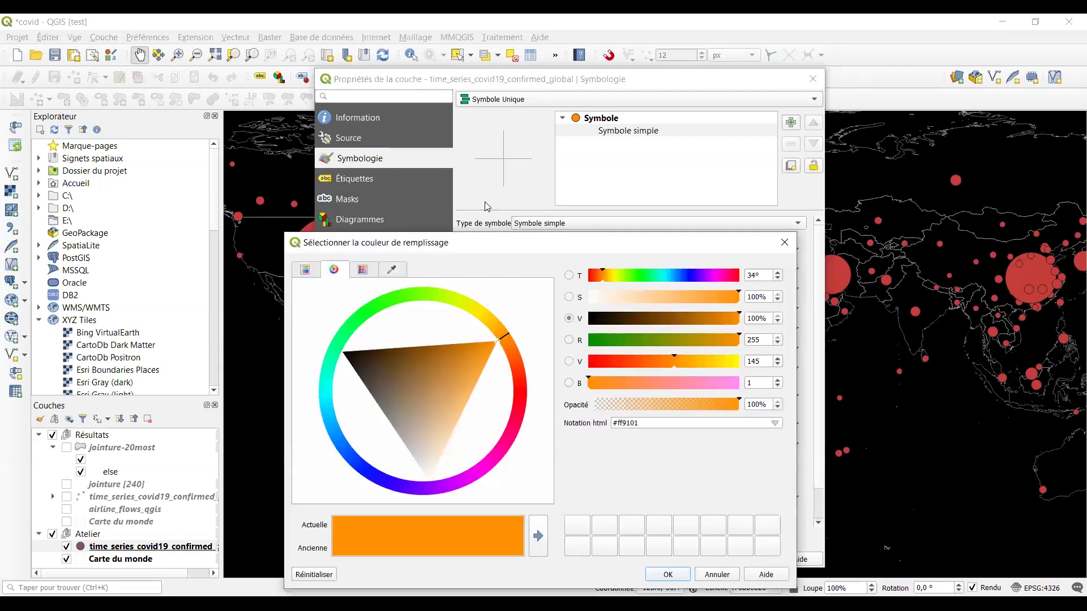
click(787, 244)
Set the symbol's stroke to the standard orange and make its fill semi-transparent, applying both to the confirmed-cases layer.
click(774, 285)
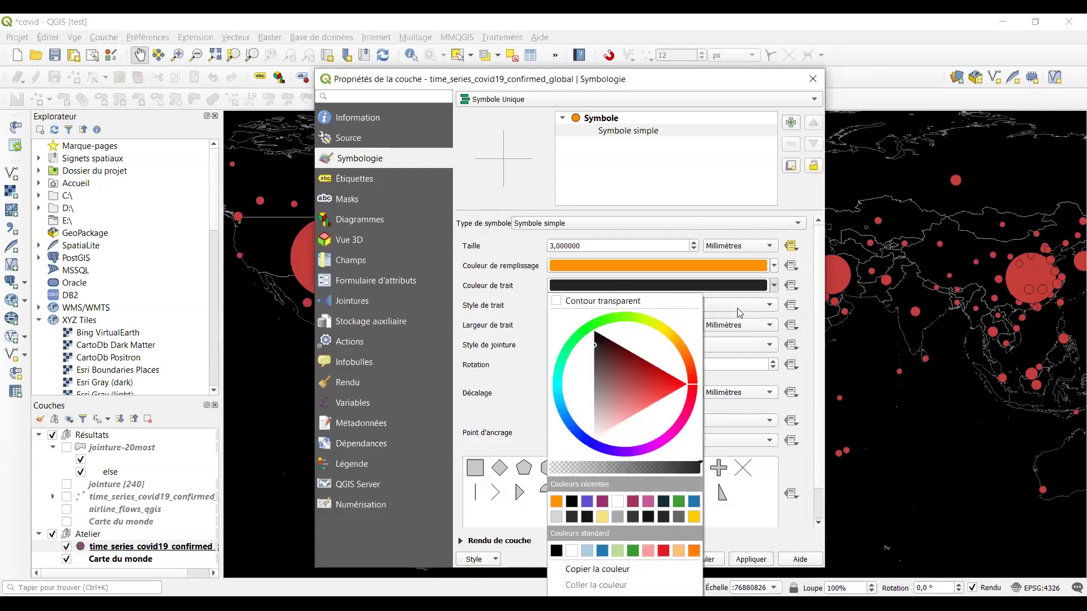
click(694, 550)
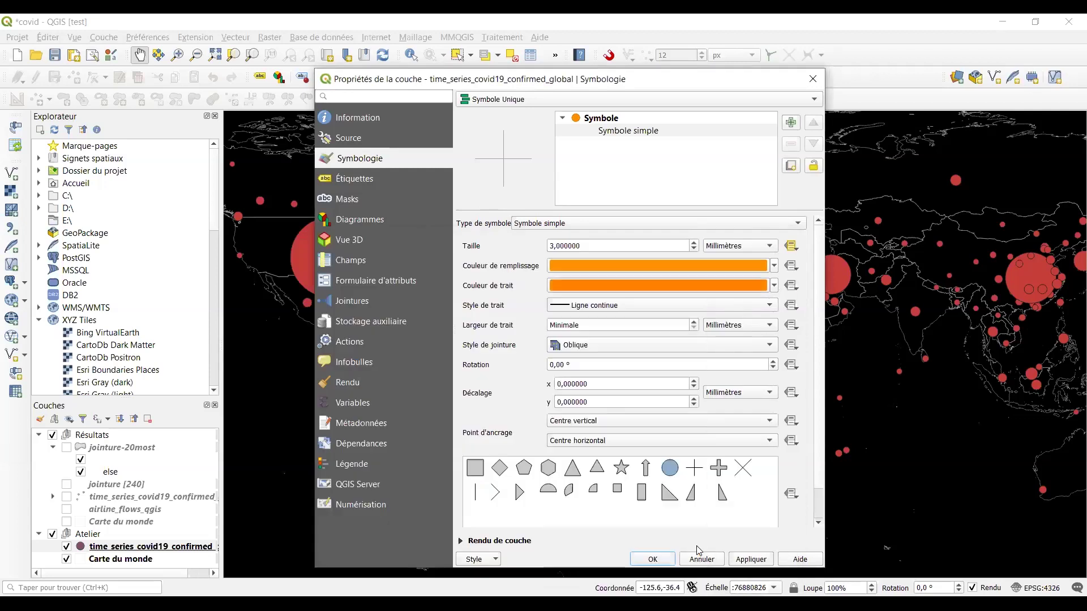
click(773, 268)
drag(661, 445, 617, 449)
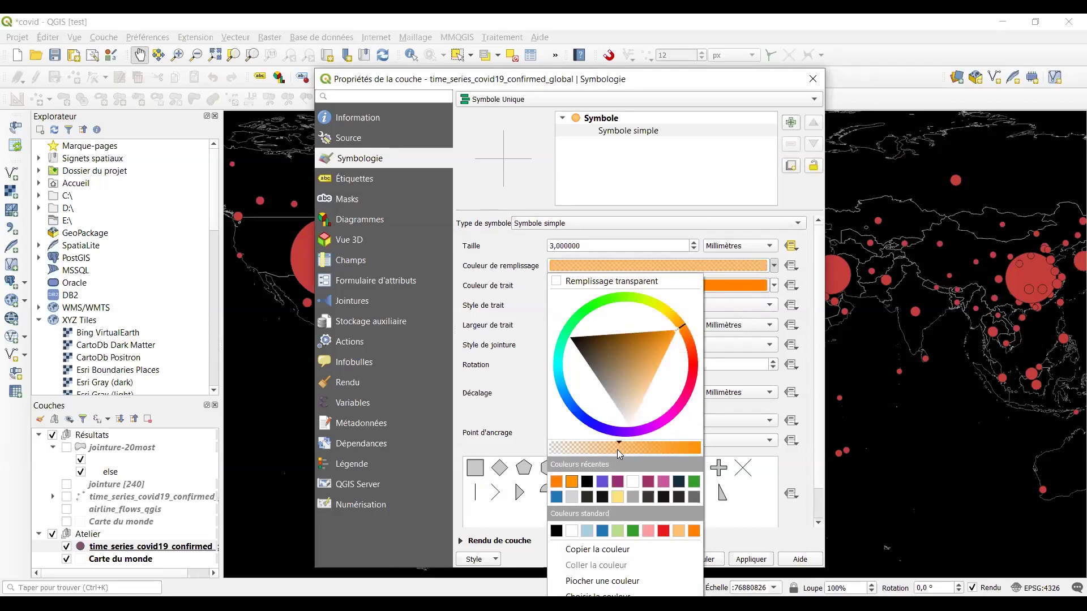
click(767, 558)
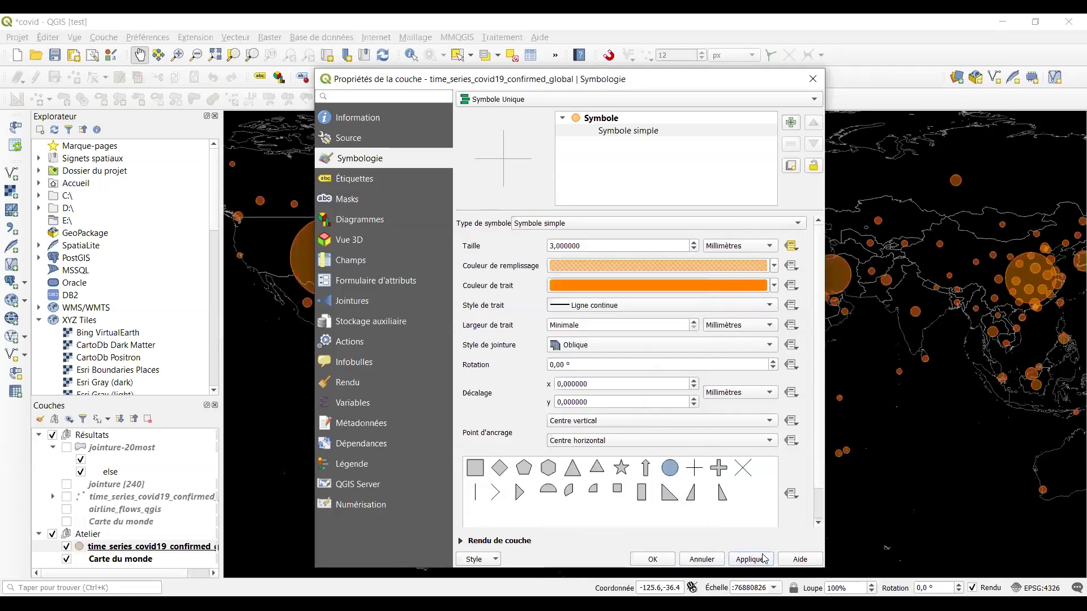
click(661, 561)
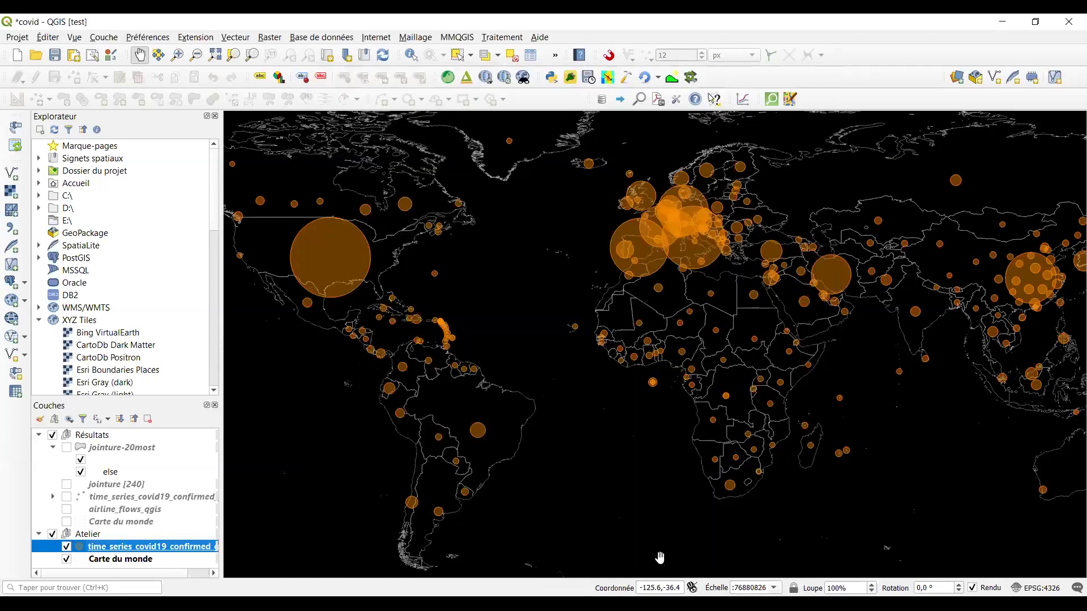
double_click(120, 552)
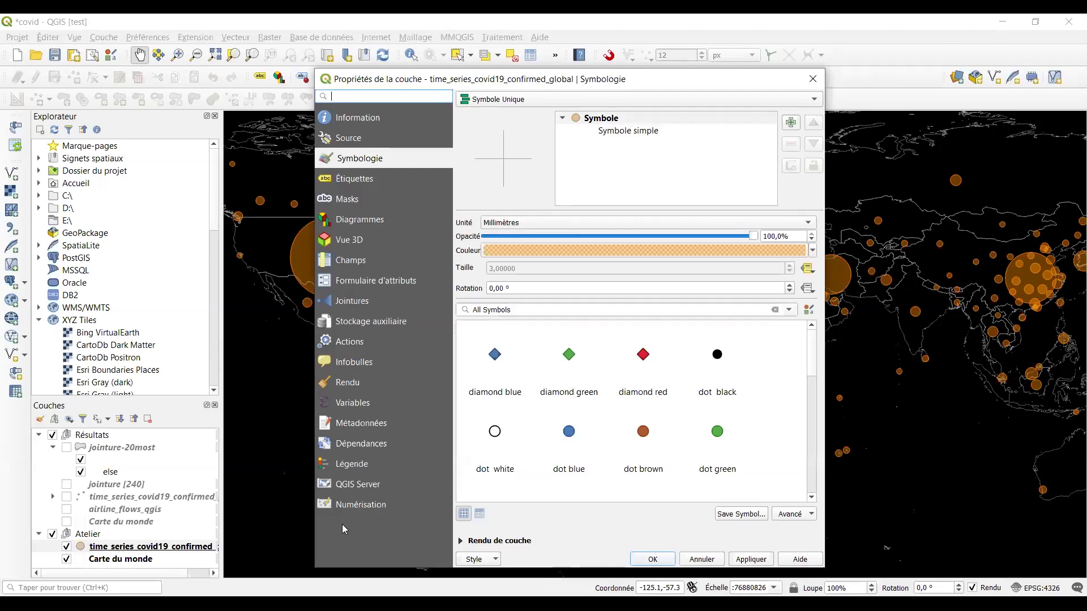
click(694, 559)
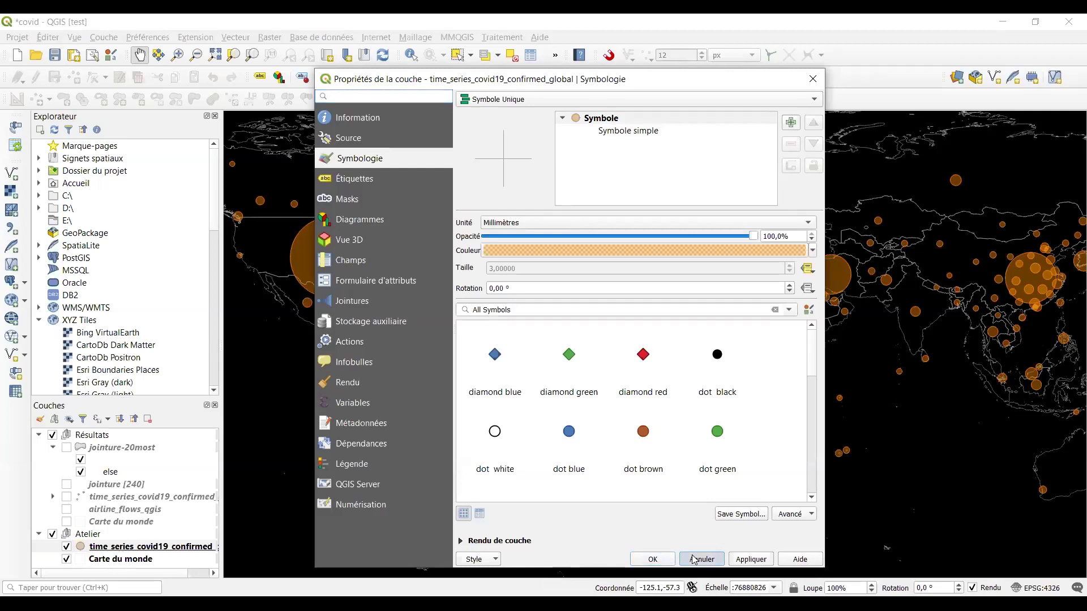
drag(617, 467, 539, 369)
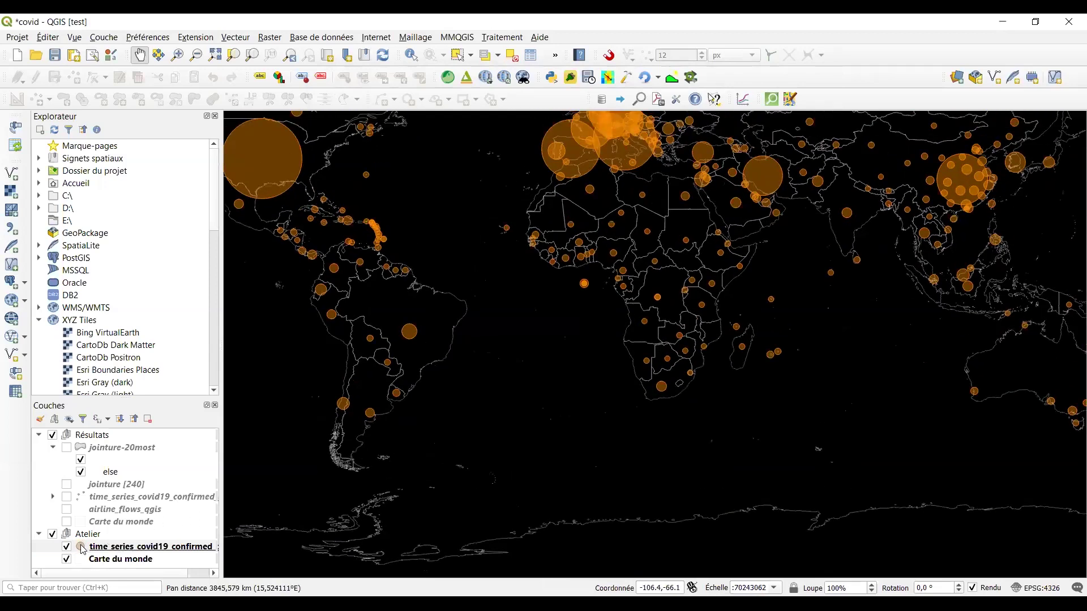
drag(467, 215, 471, 246)
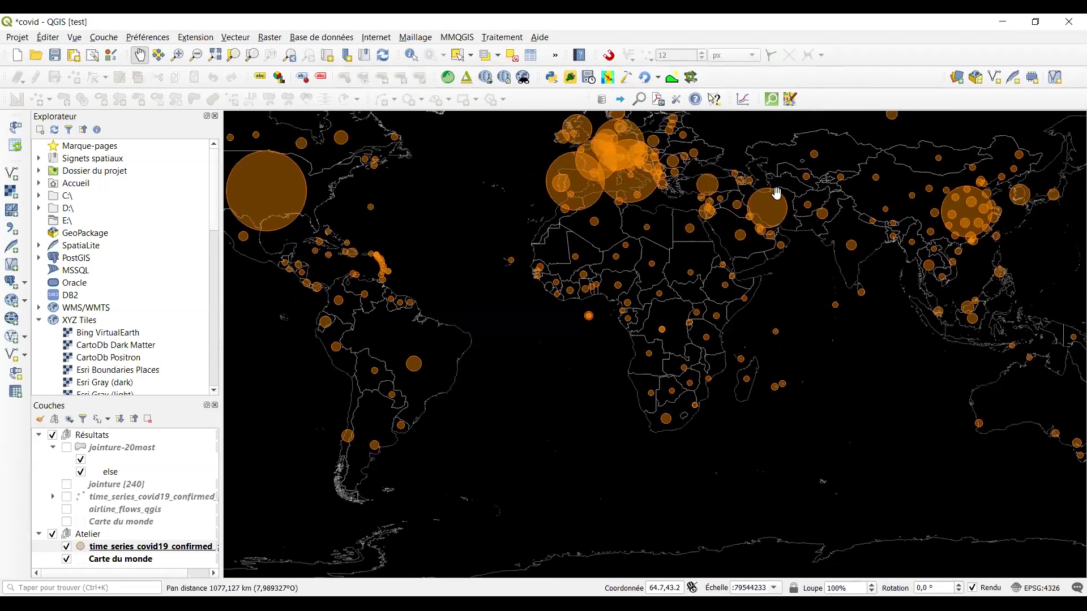
Give the confirmed-cases layer a collapsed data-defined size legend (Légende repliée) and apply it.
click(152, 548)
double_click(152, 548)
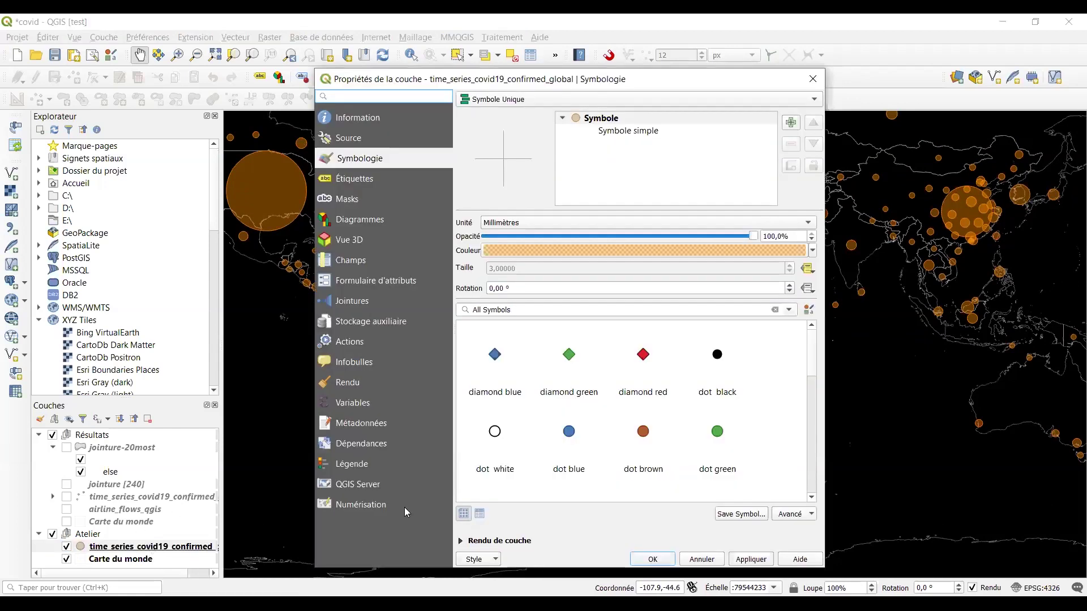
click(790, 515)
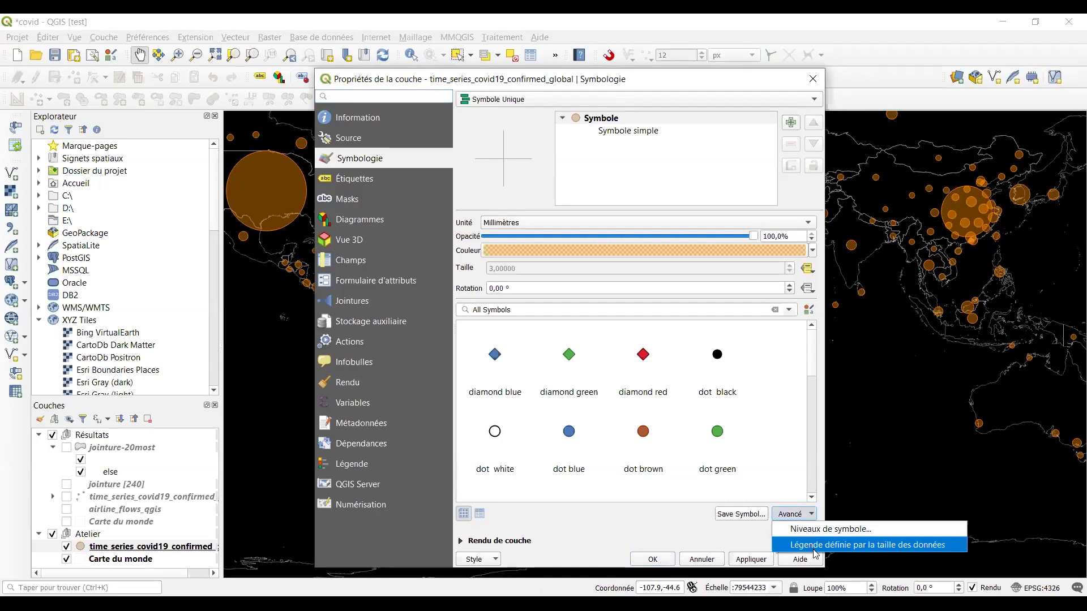
click(814, 547)
click(452, 236)
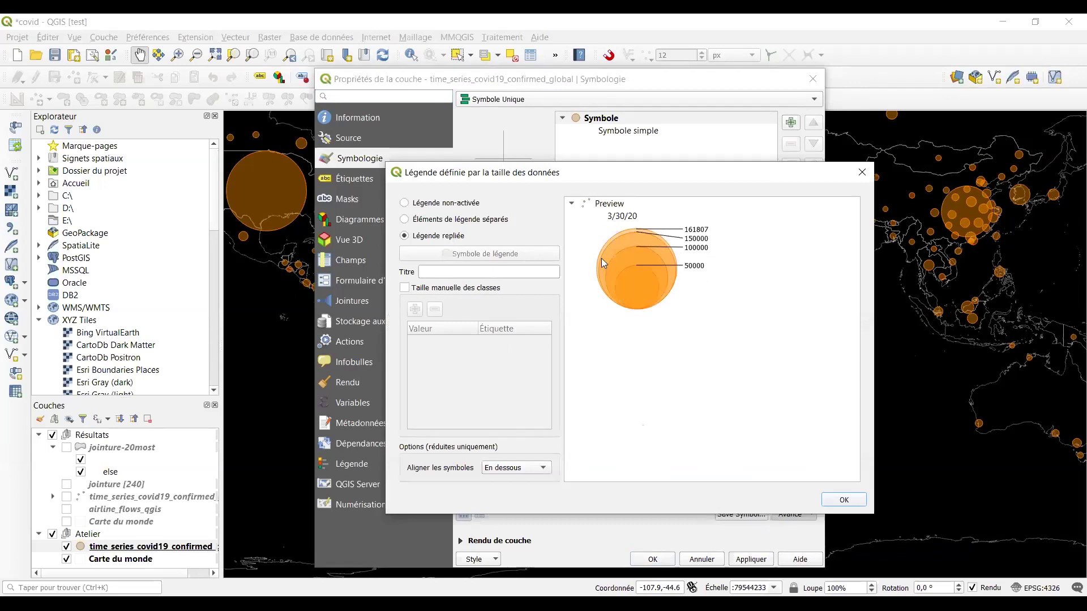
click(843, 500)
click(759, 560)
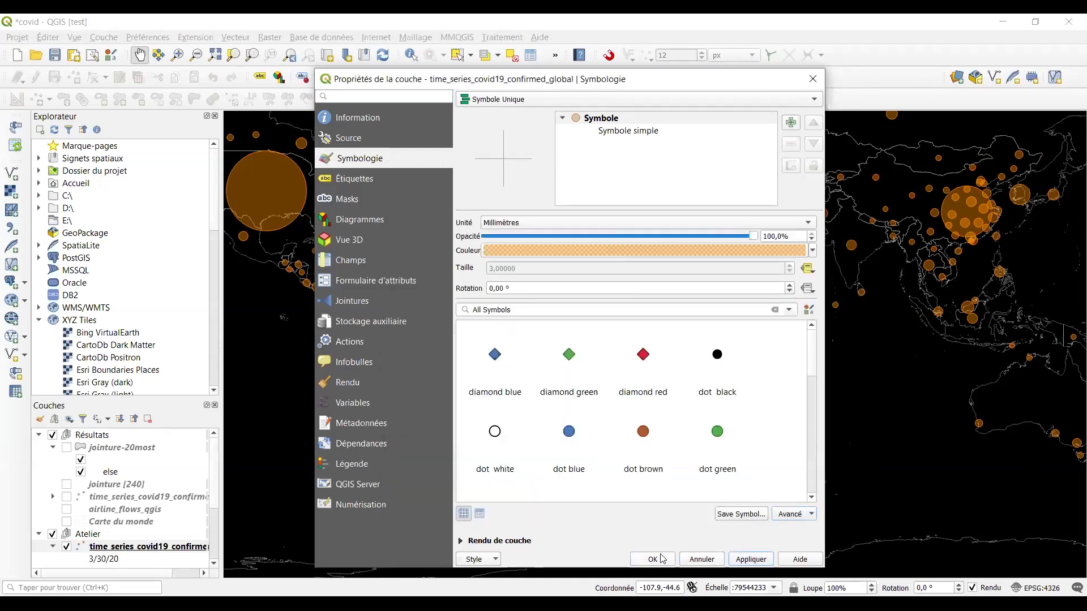
scroll(214, 461, down, 3)
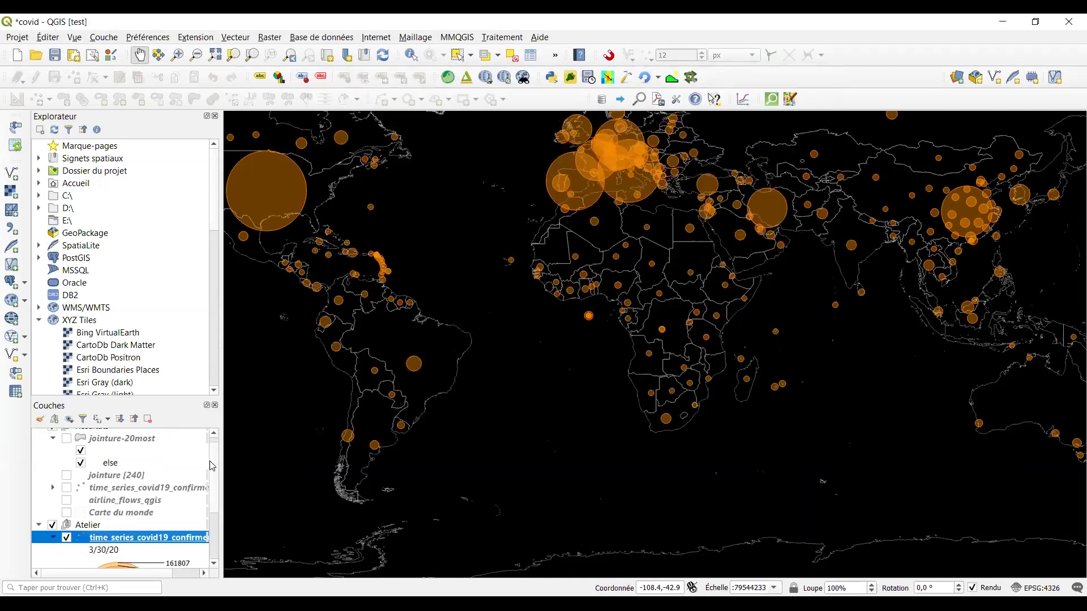
drag(398, 294, 384, 388)
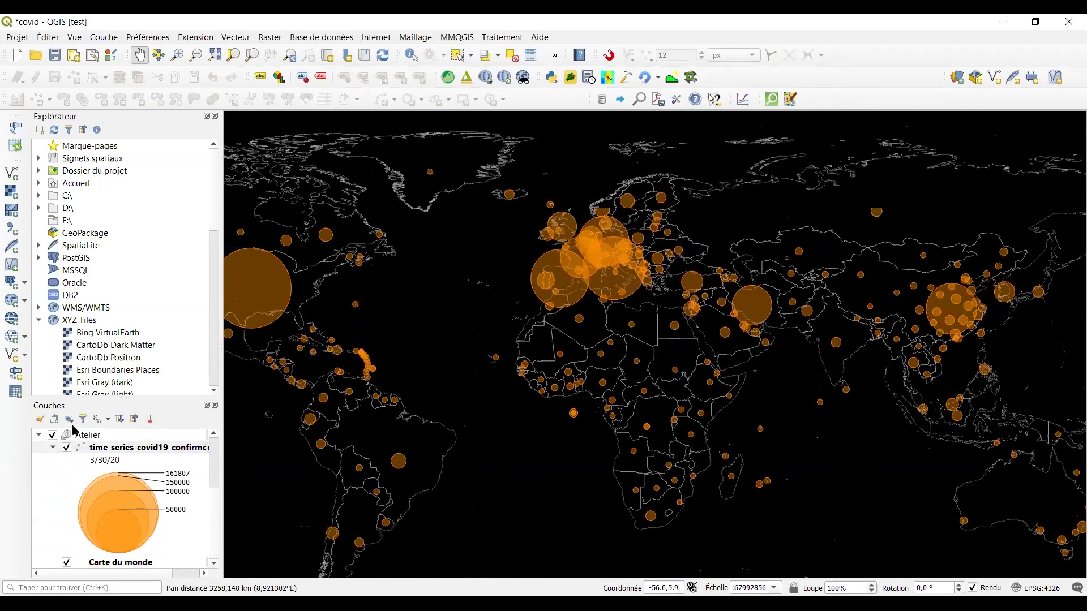
click(73, 435)
click(116, 448)
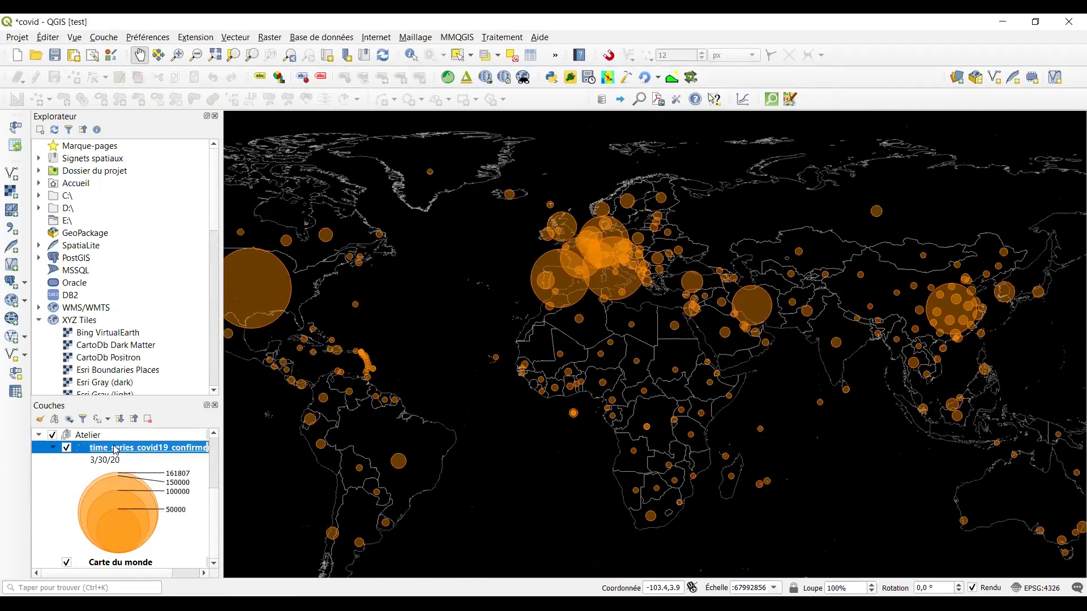
double_click(115, 449)
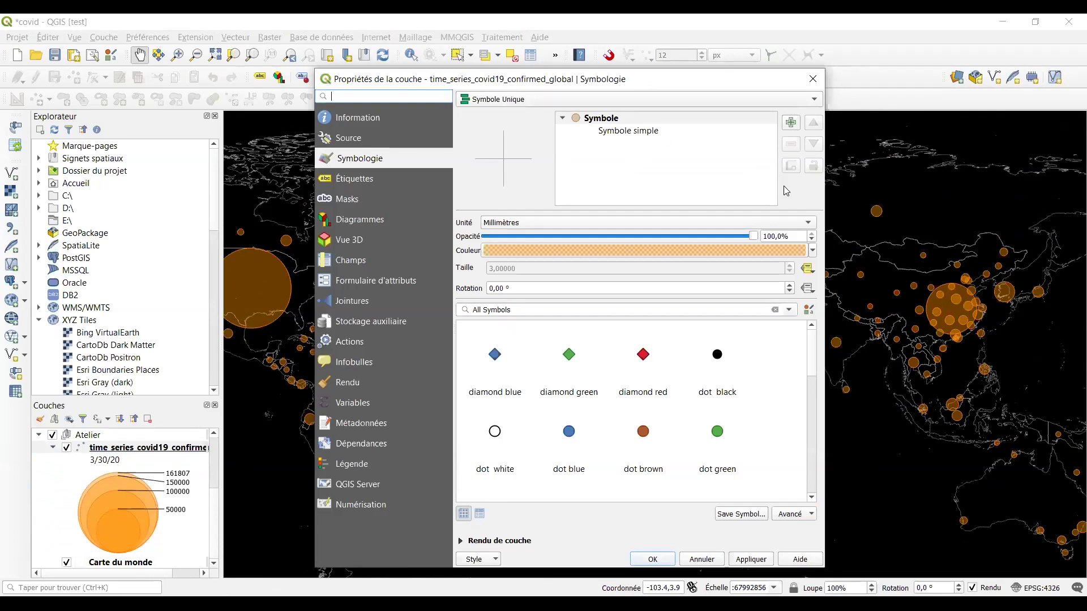
click(812, 79)
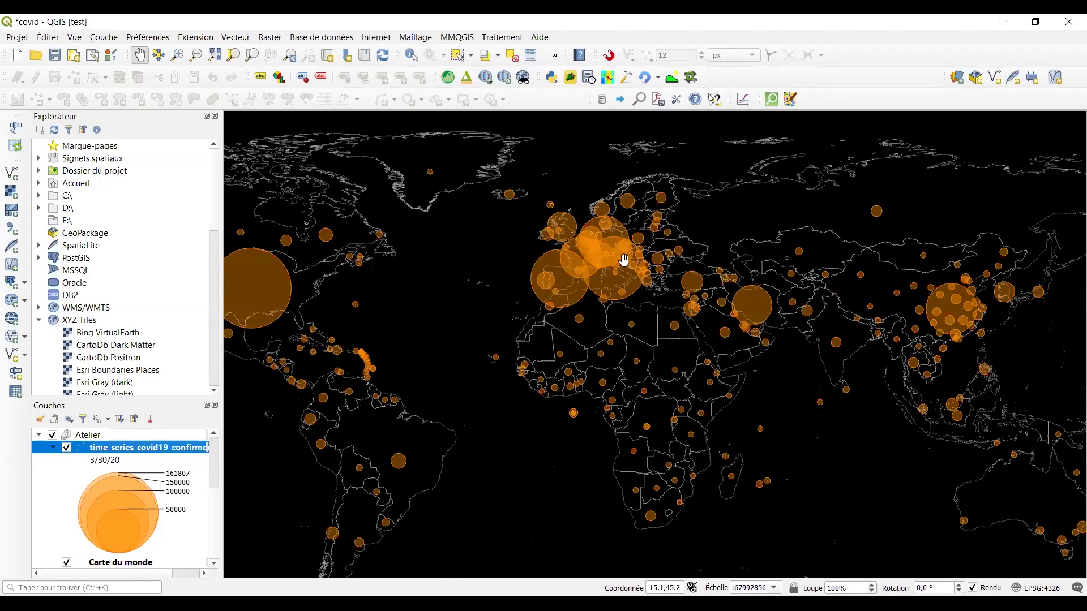
Enable control of the feature rendering order in the confirmed-cases layer's symbology.
double_click(162, 447)
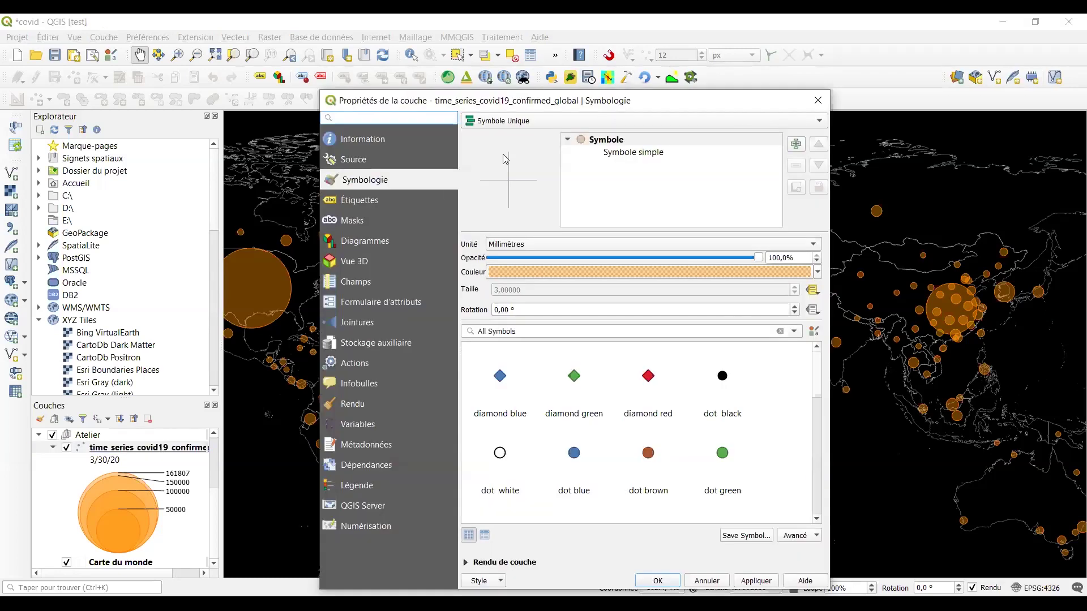
drag(573, 102, 295, 66)
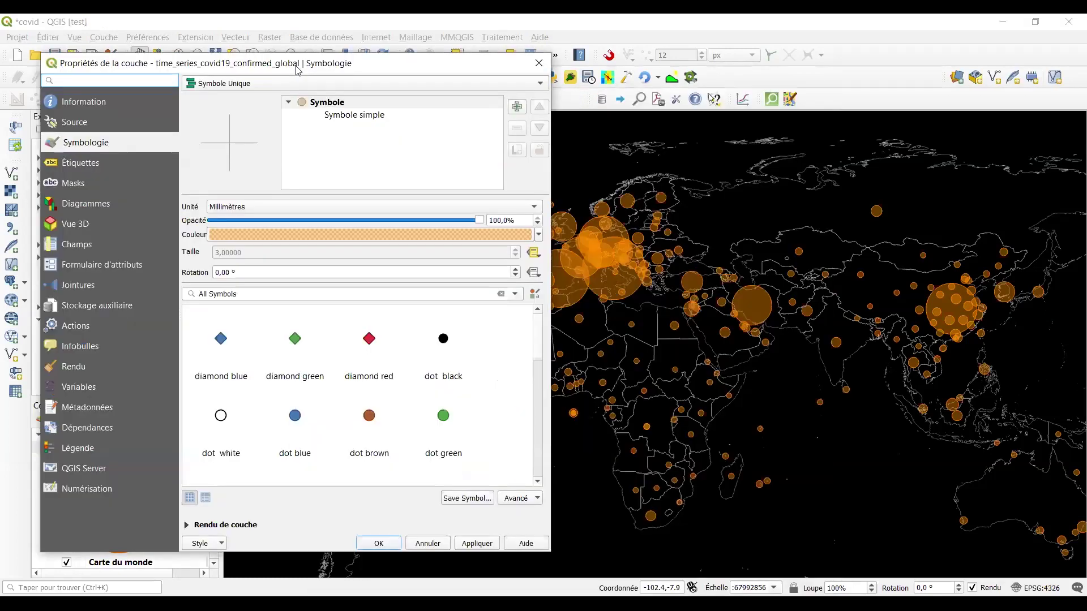
click(377, 118)
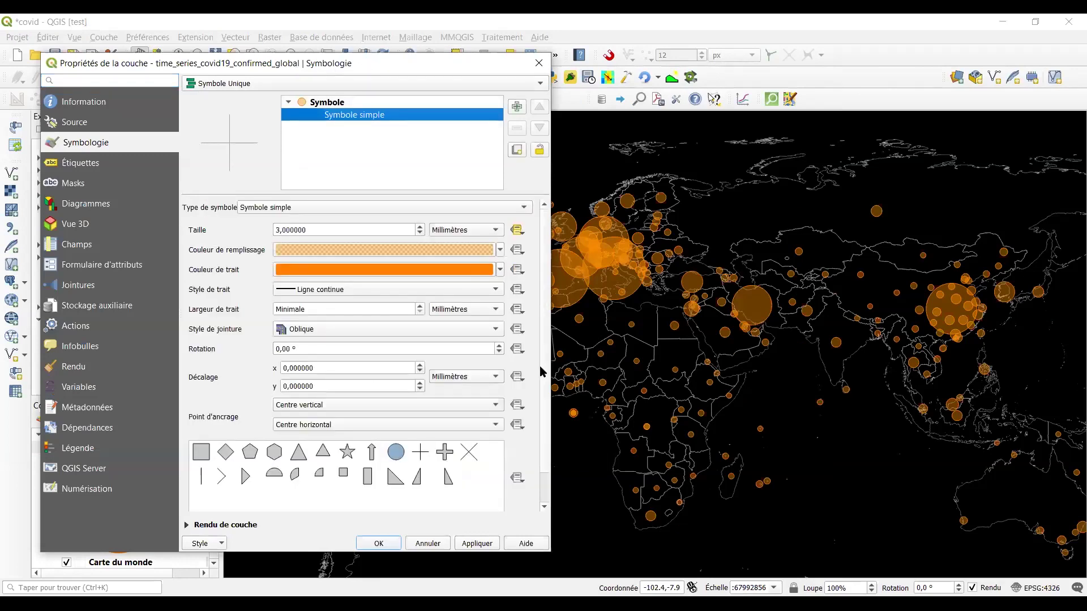
scroll(539, 366, down, 1)
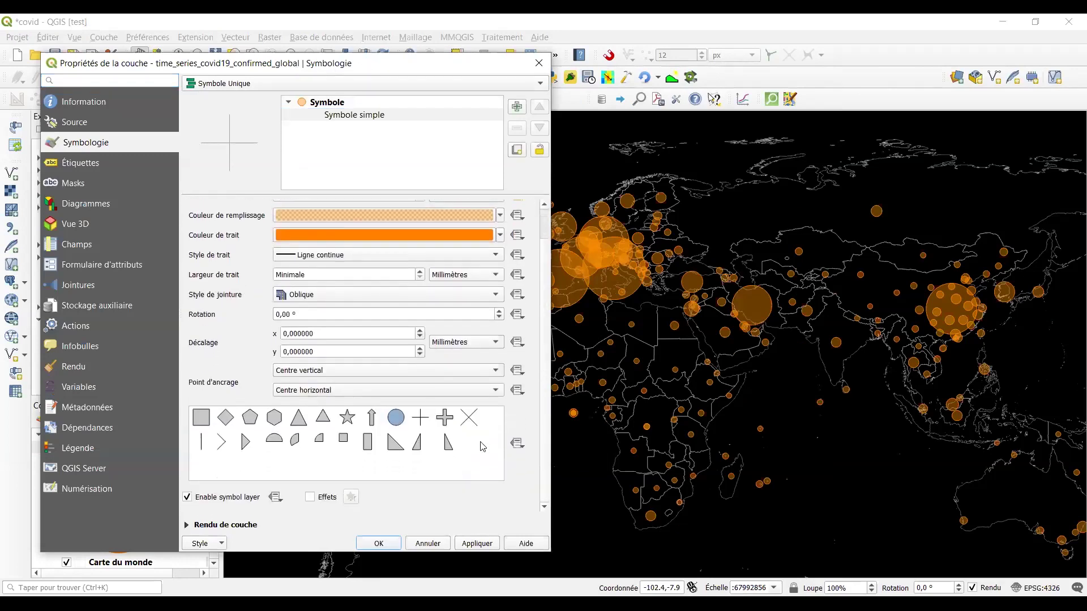
click(187, 526)
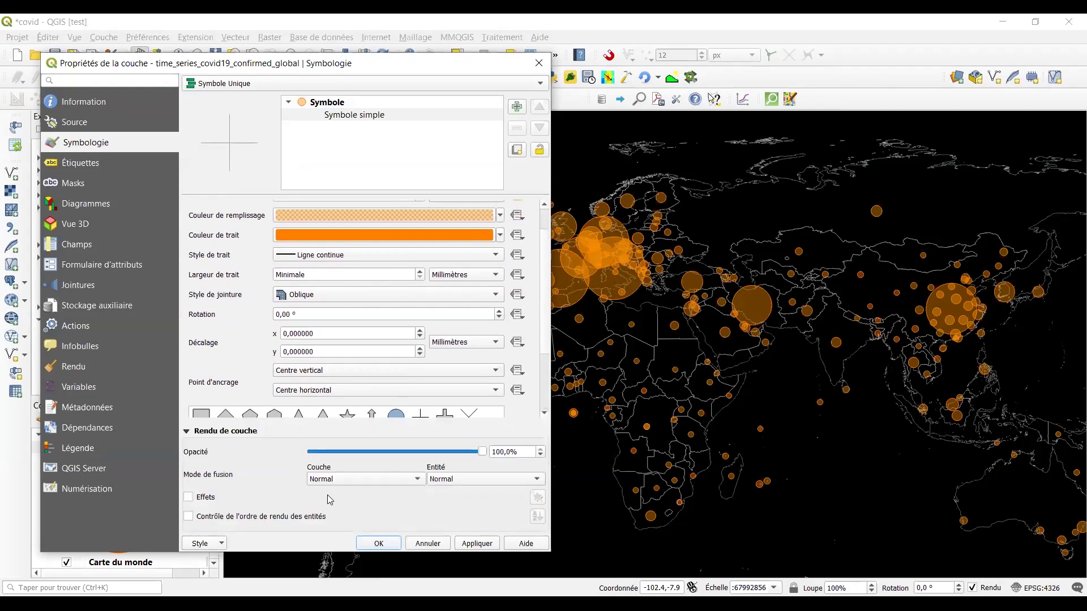
click(266, 518)
Order the confirmed-cases features by the 3/30/20 field in descending order and apply it to the layer.
click(537, 517)
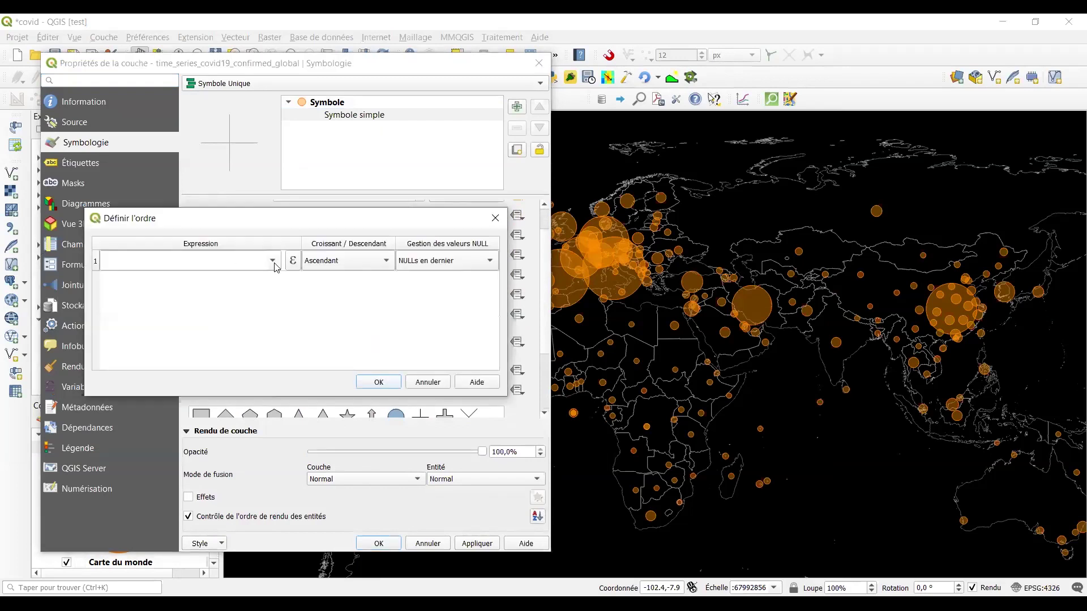
click(273, 261)
scroll(214, 396, down, 20)
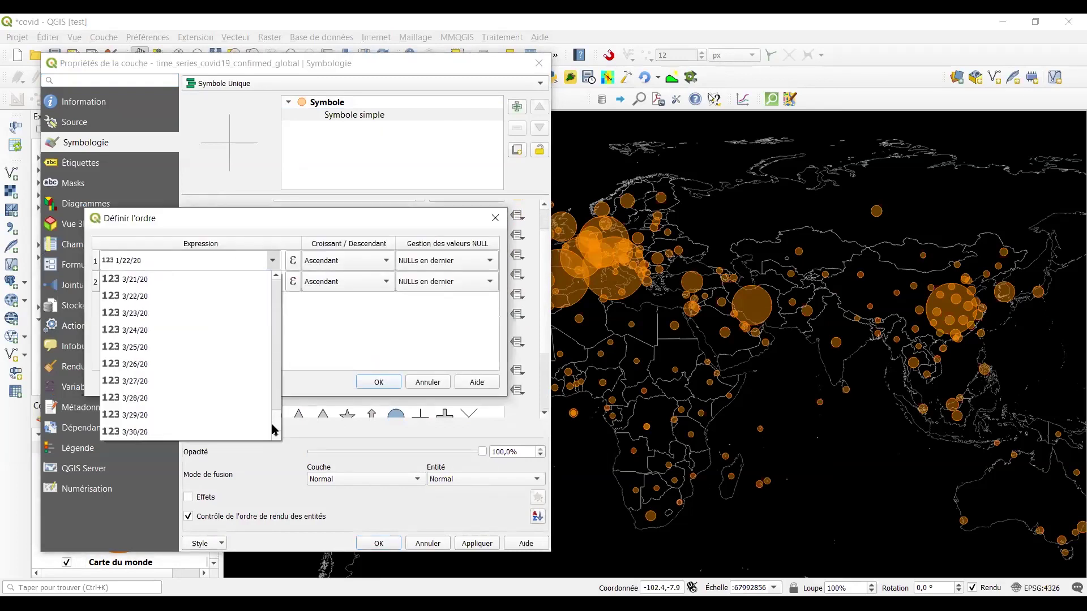
click(214, 433)
click(344, 267)
click(344, 270)
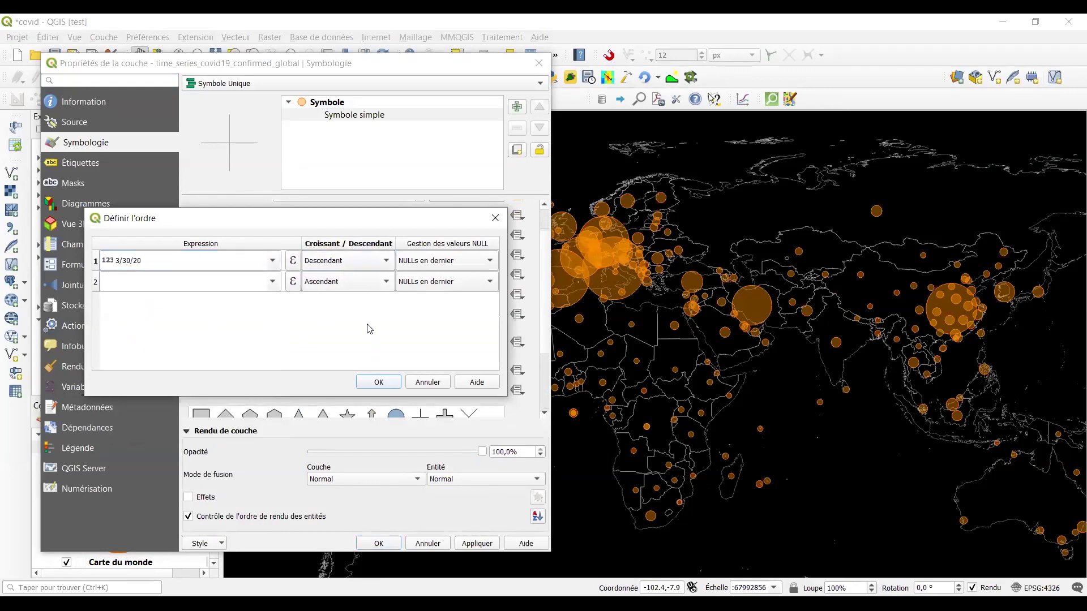
click(379, 382)
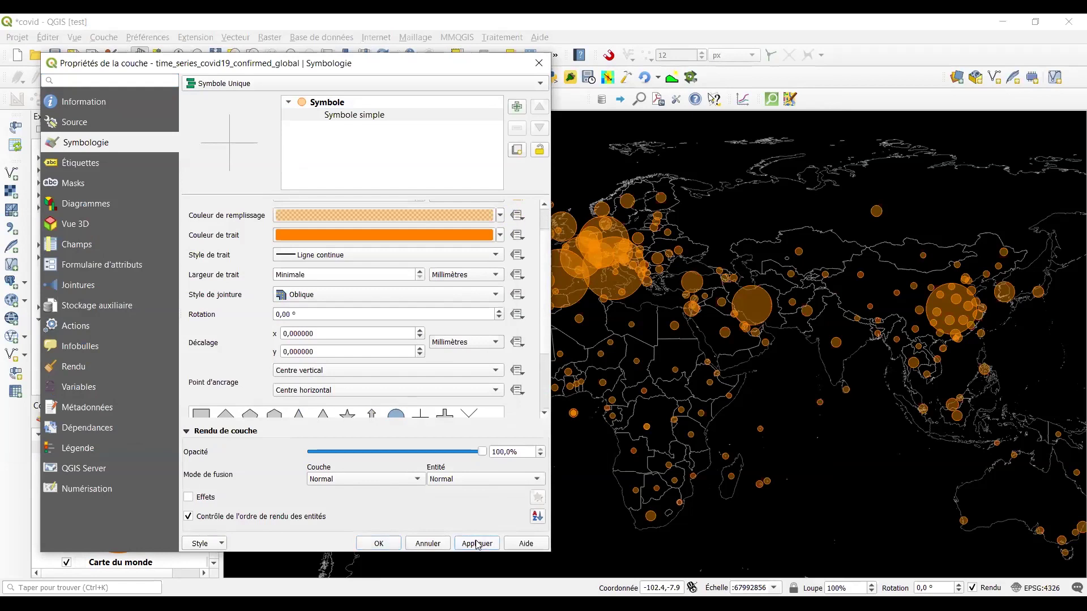
click(477, 545)
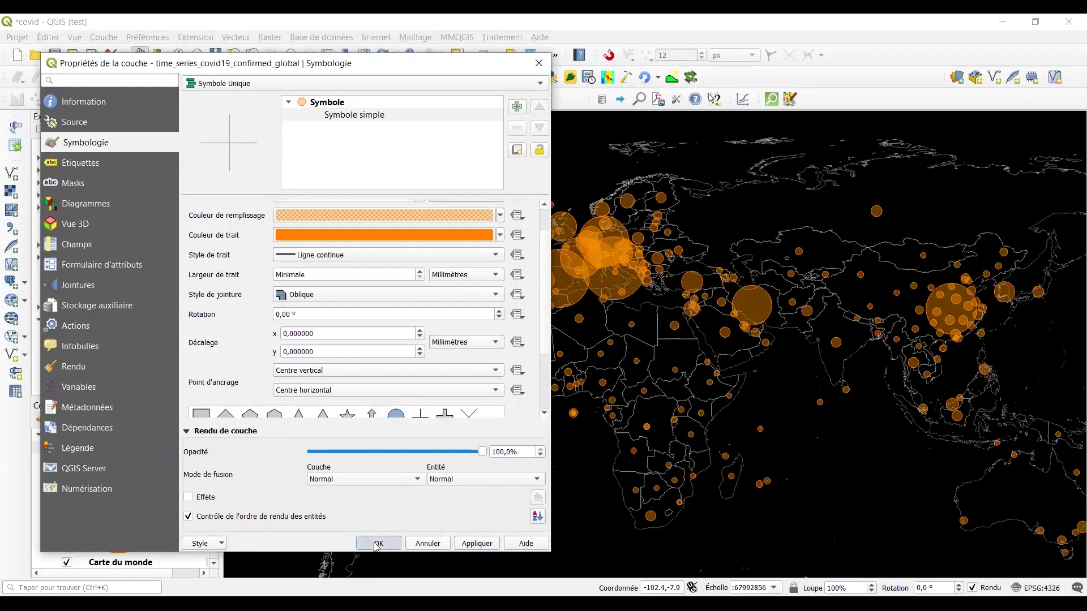
key(Return)
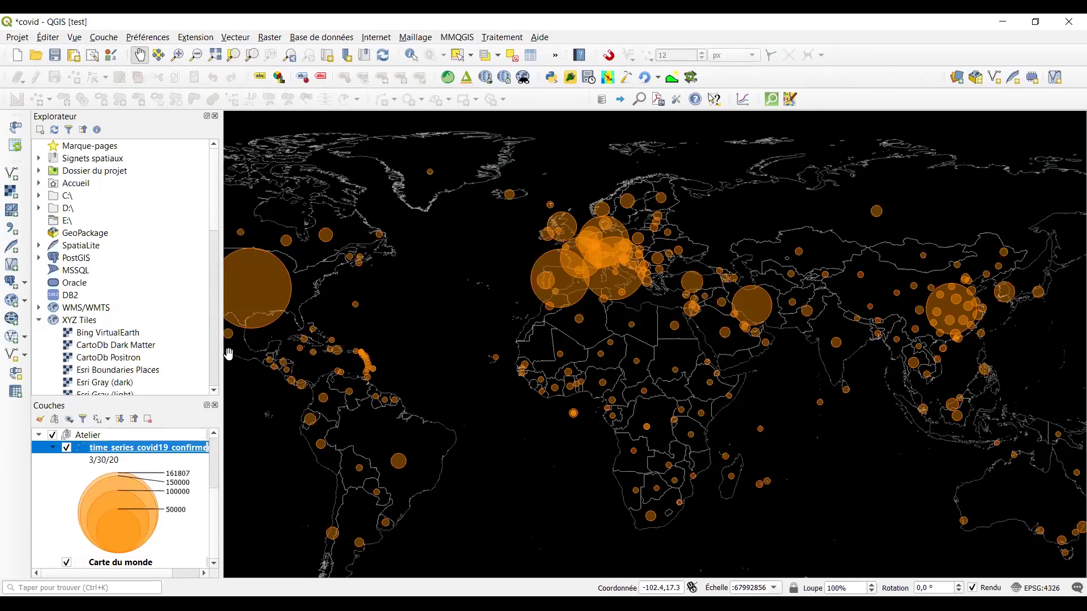
Set the confirmed-cases layer's blending mode to Lumière dure and apply it.
double_click(161, 449)
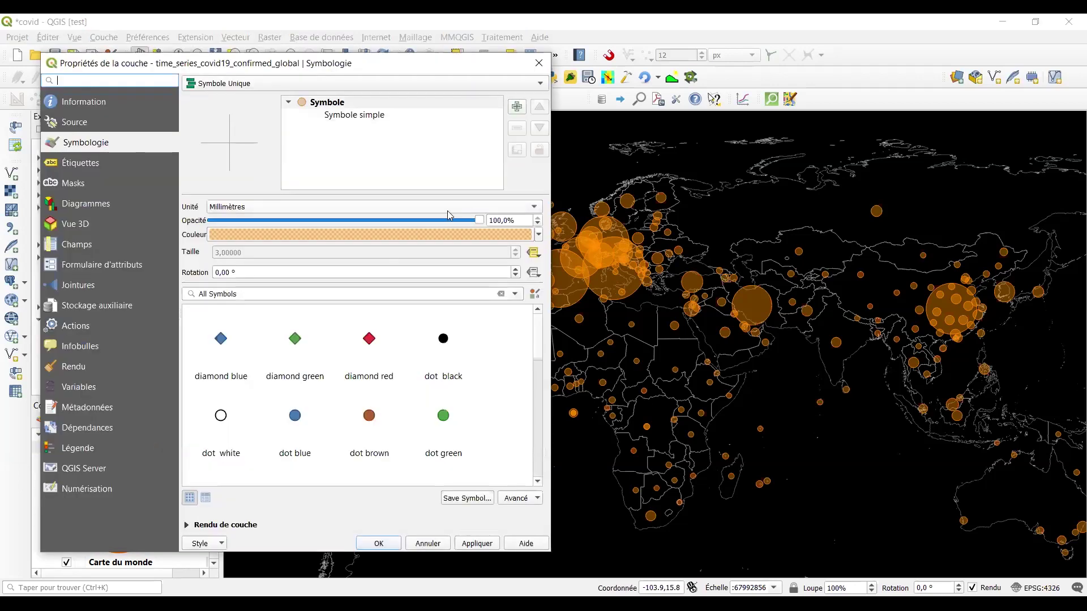
click(373, 117)
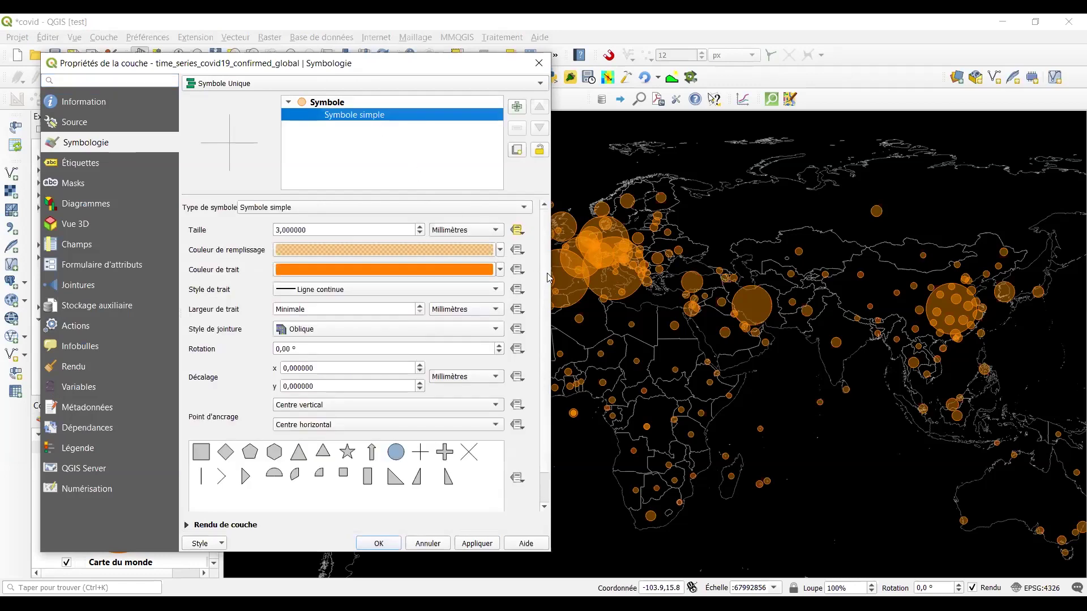
scroll(541, 323, down, 1)
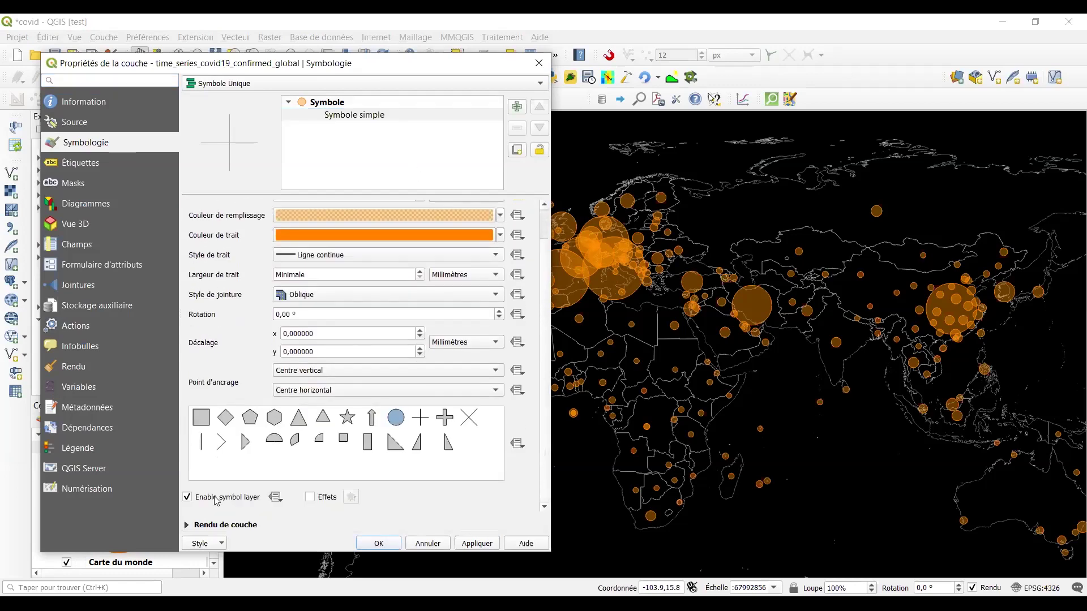
click(219, 526)
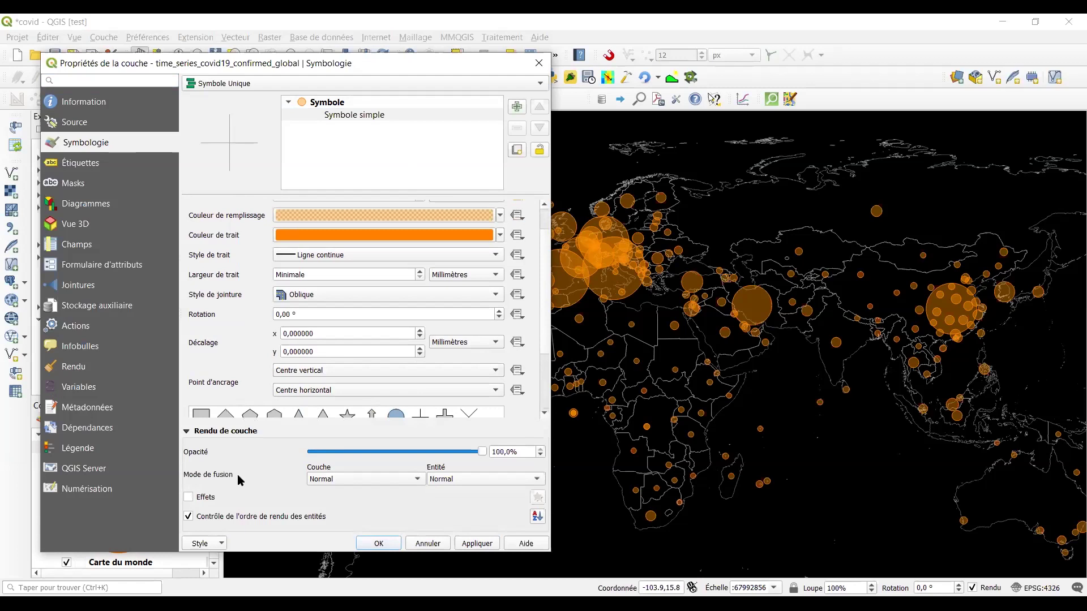
click(343, 481)
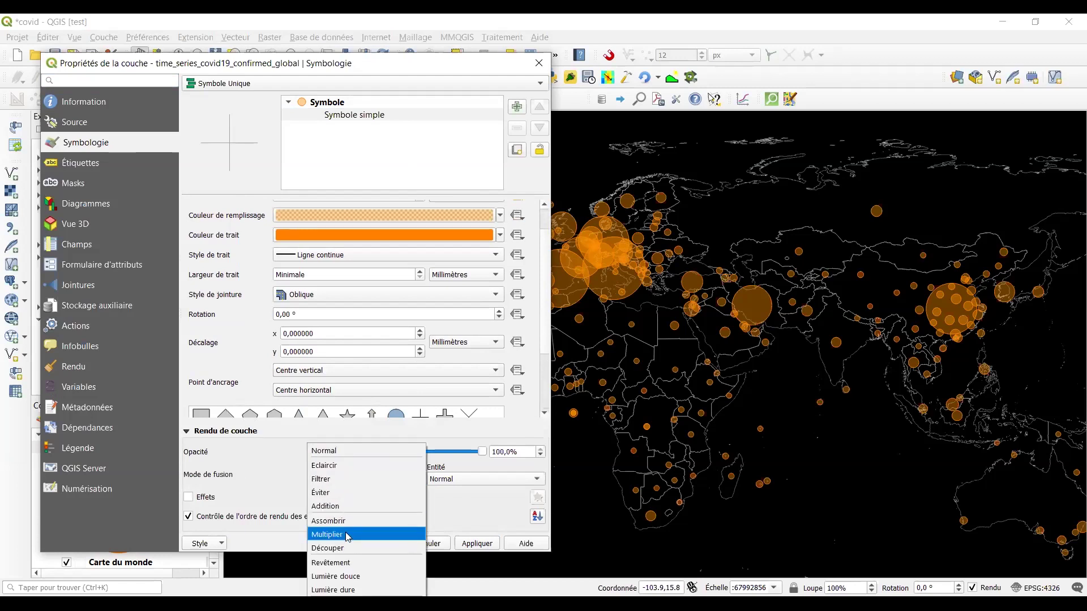
click(348, 591)
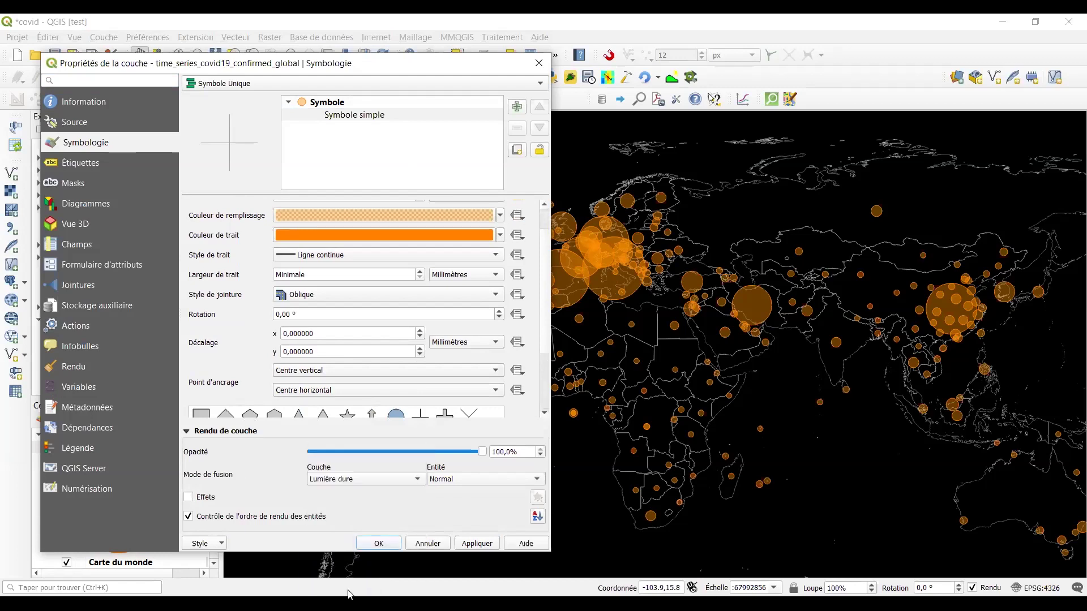
click(467, 545)
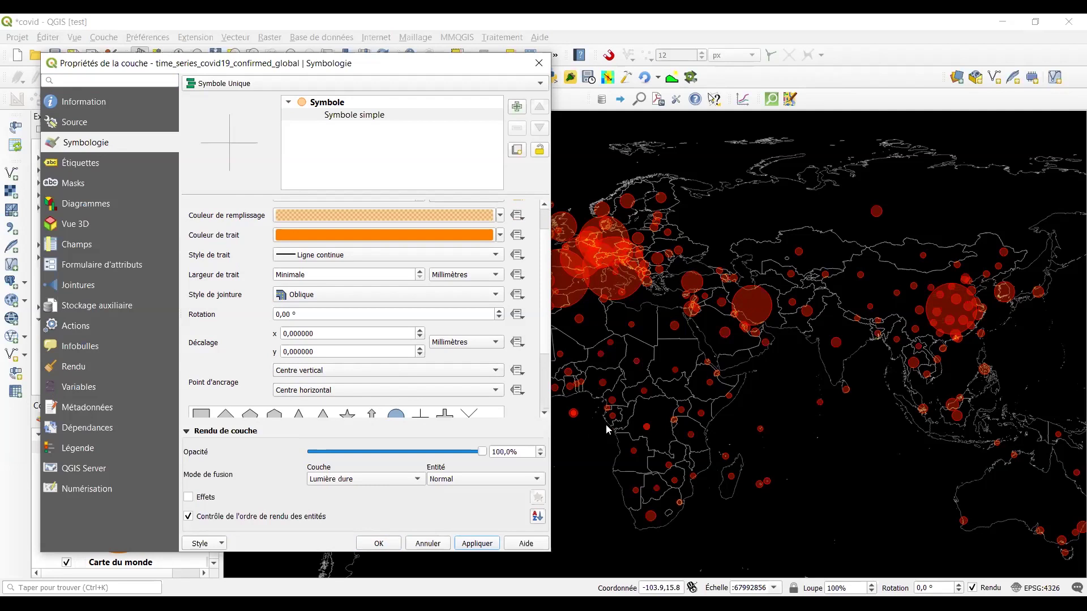
click(387, 547)
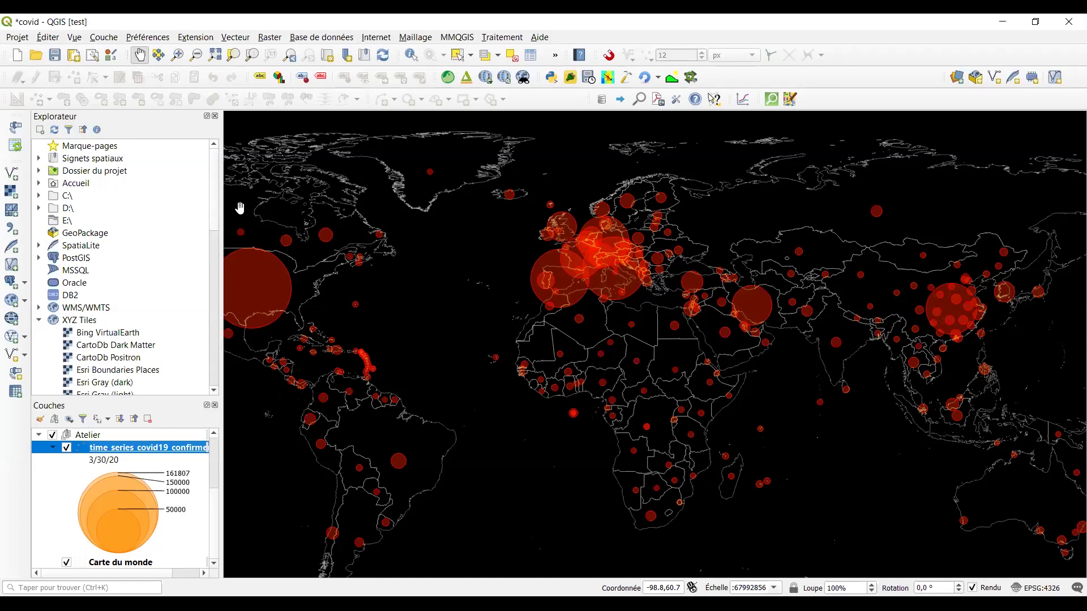
Add airline_flows_qgis.csv as a comma-delimited text layer with Well known text (WKT) geometry from the Geom field.
click(104, 37)
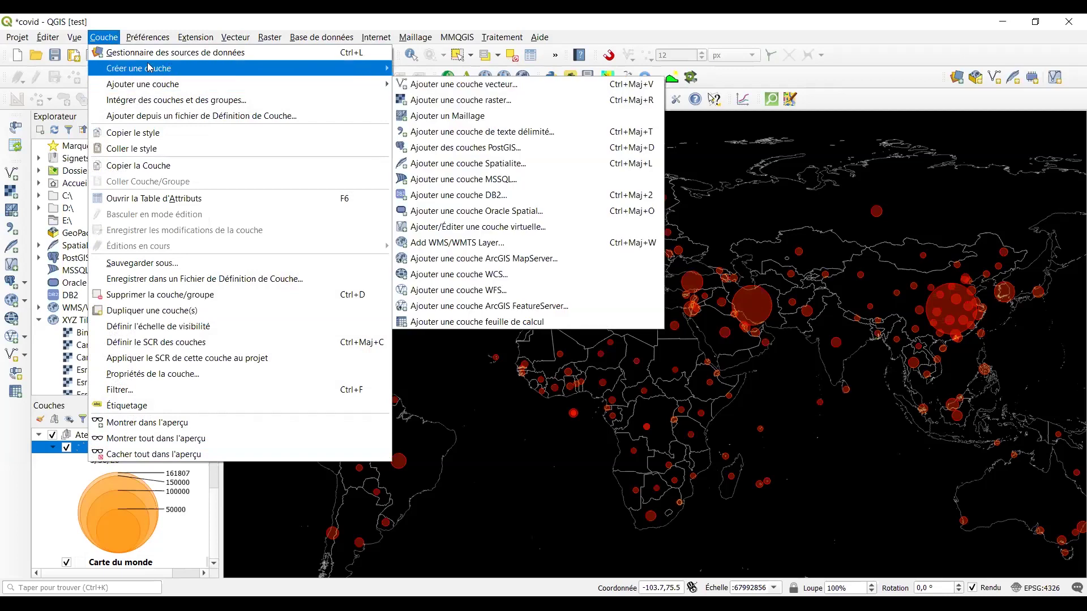
key(ctrl+shift+t)
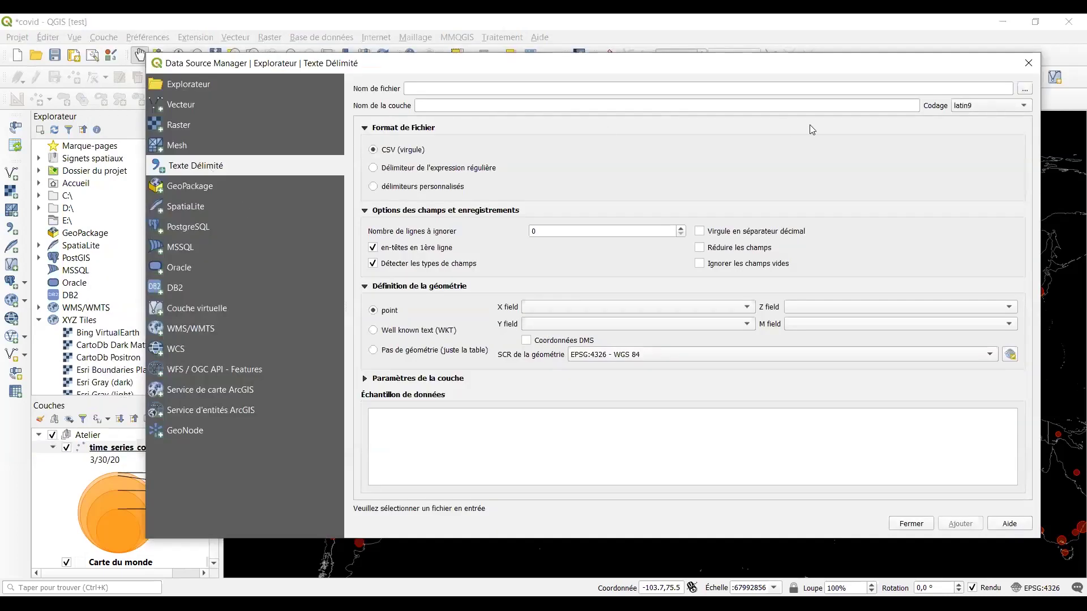
click(1023, 89)
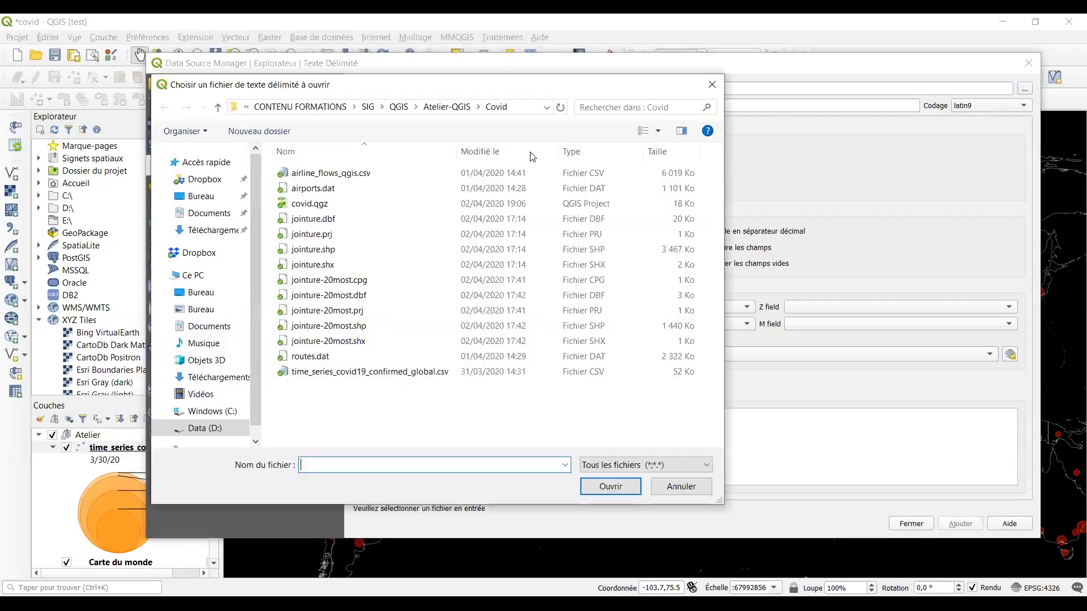
click(322, 179)
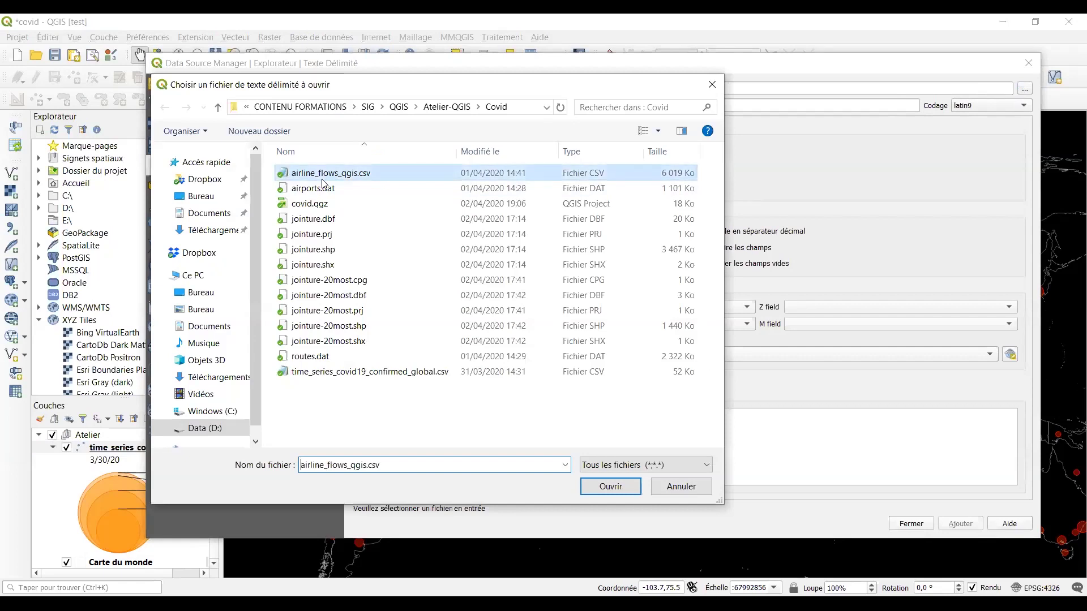
double_click(322, 179)
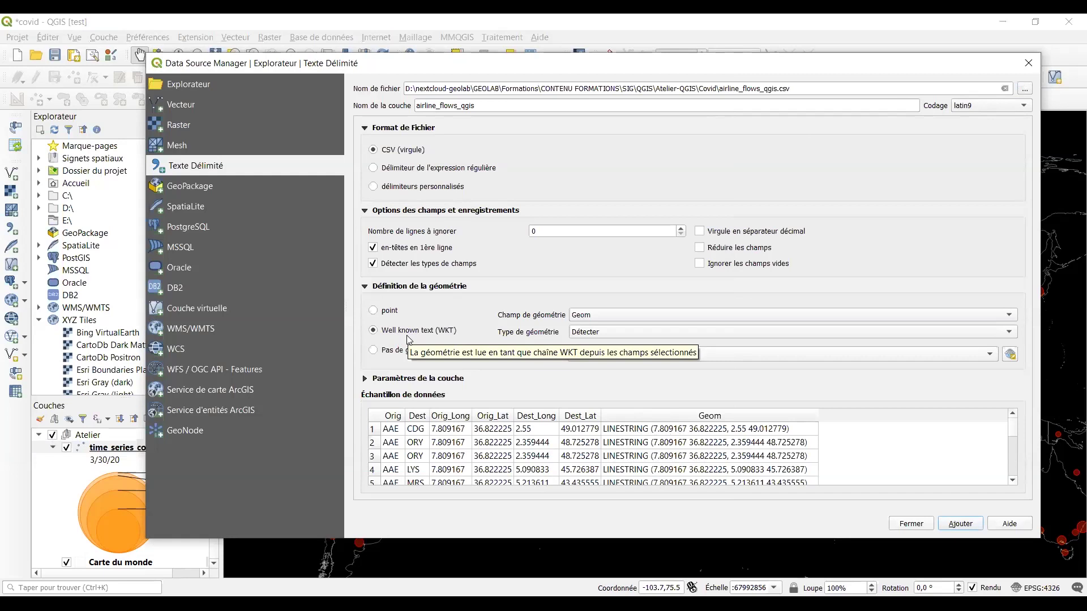
click(388, 312)
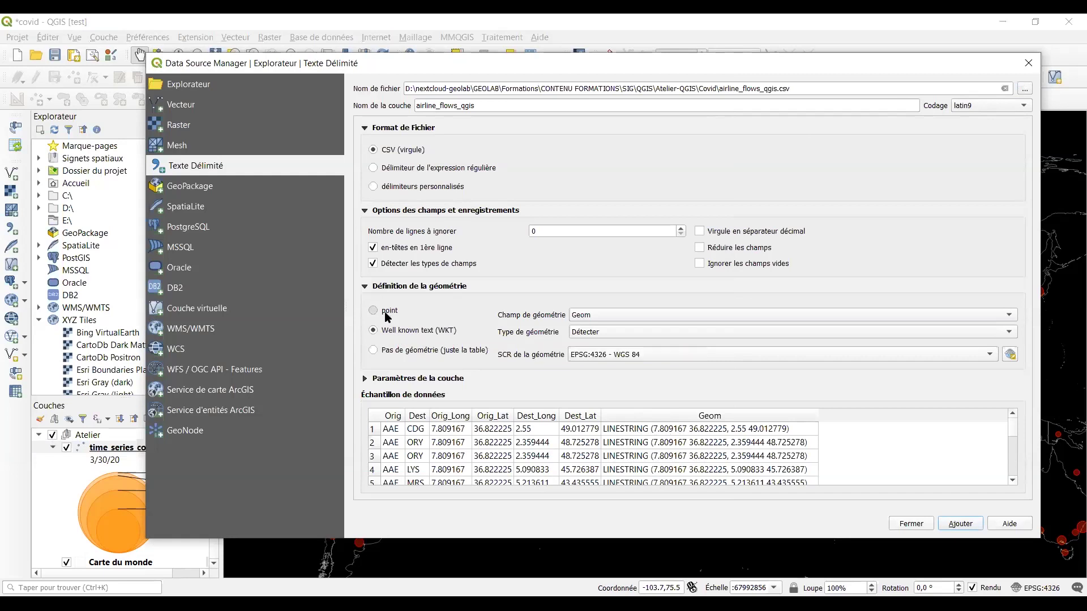
click(405, 333)
click(921, 526)
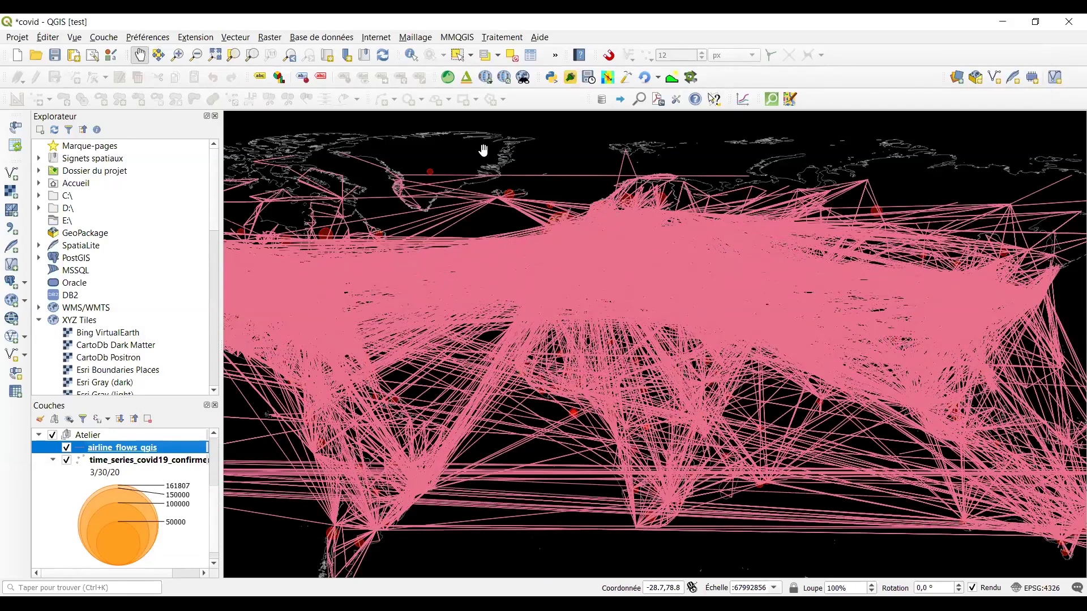
click(433, 120)
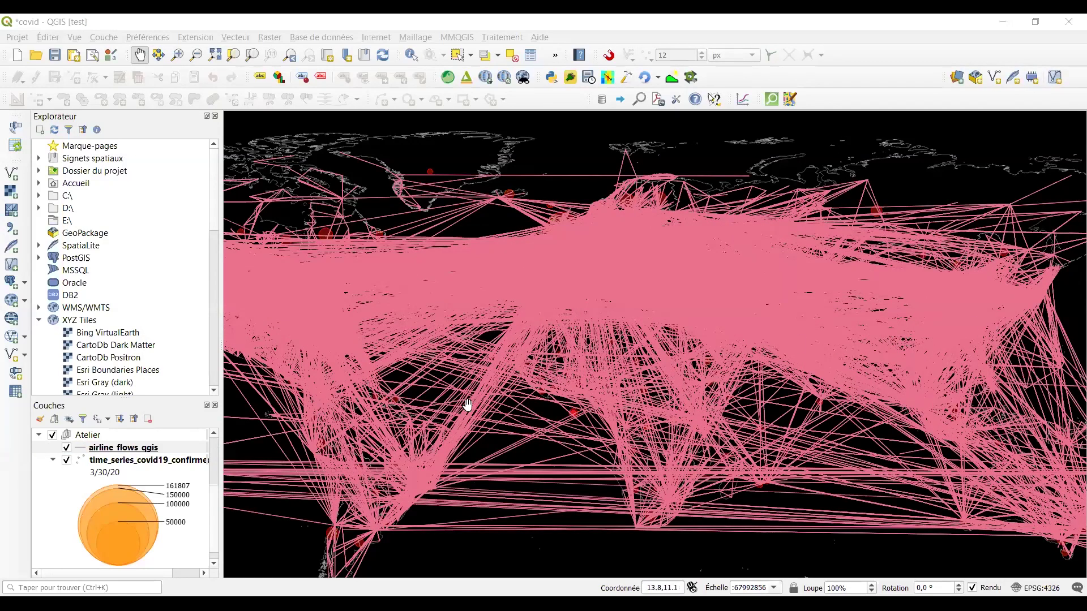
Set the colour of the airline flows layer's simple line to #6450d7 and apply it.
double_click(124, 449)
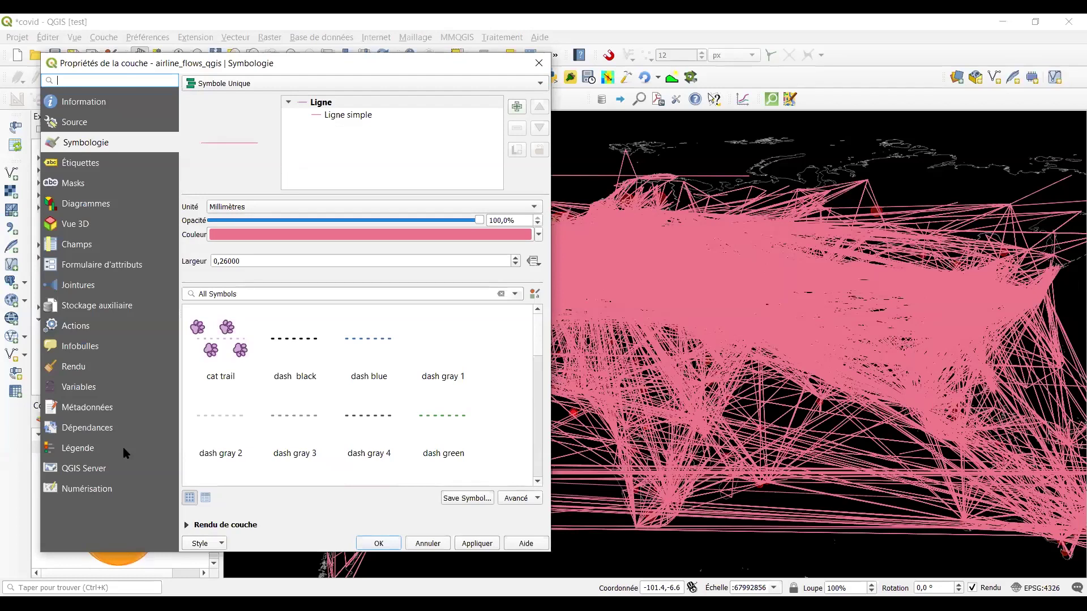
click(355, 116)
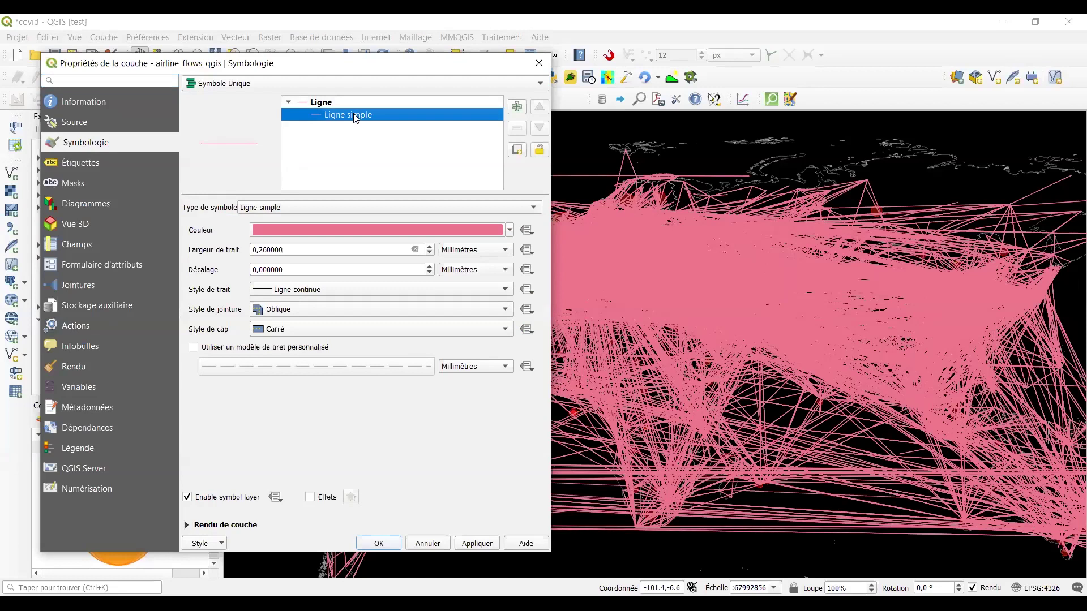
click(416, 237)
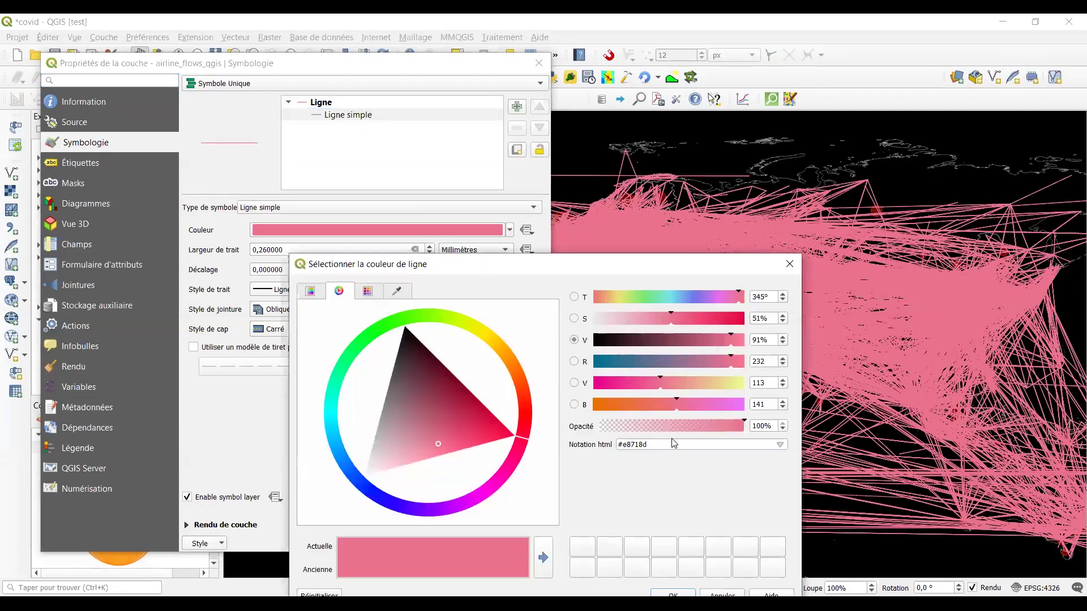
drag(651, 445, 626, 447)
key(BackSpace)
key(BackSpace)
text(c4450d)
key(Return)
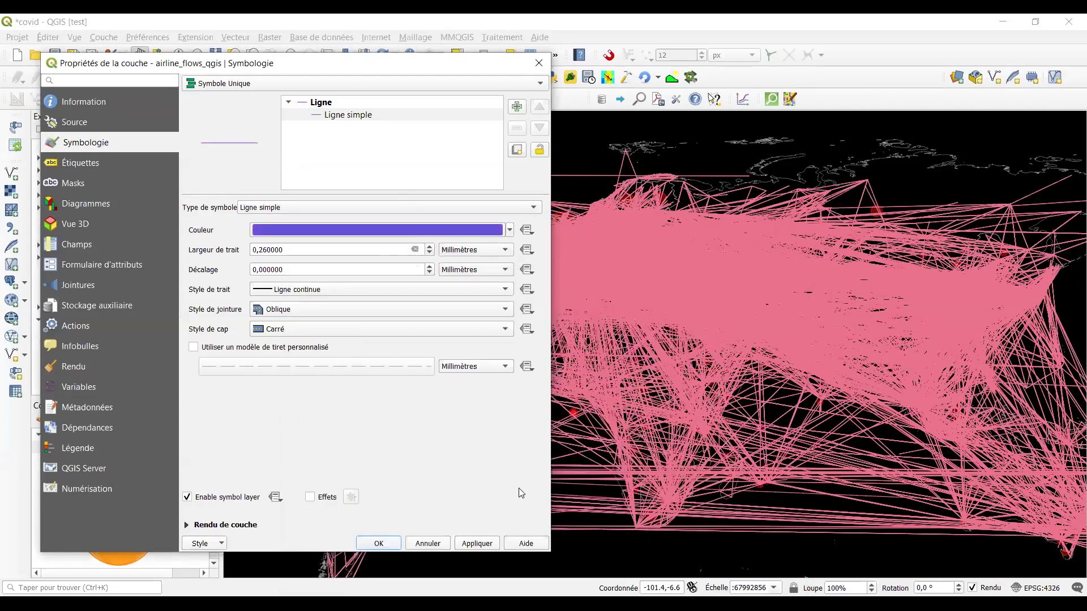
click(485, 544)
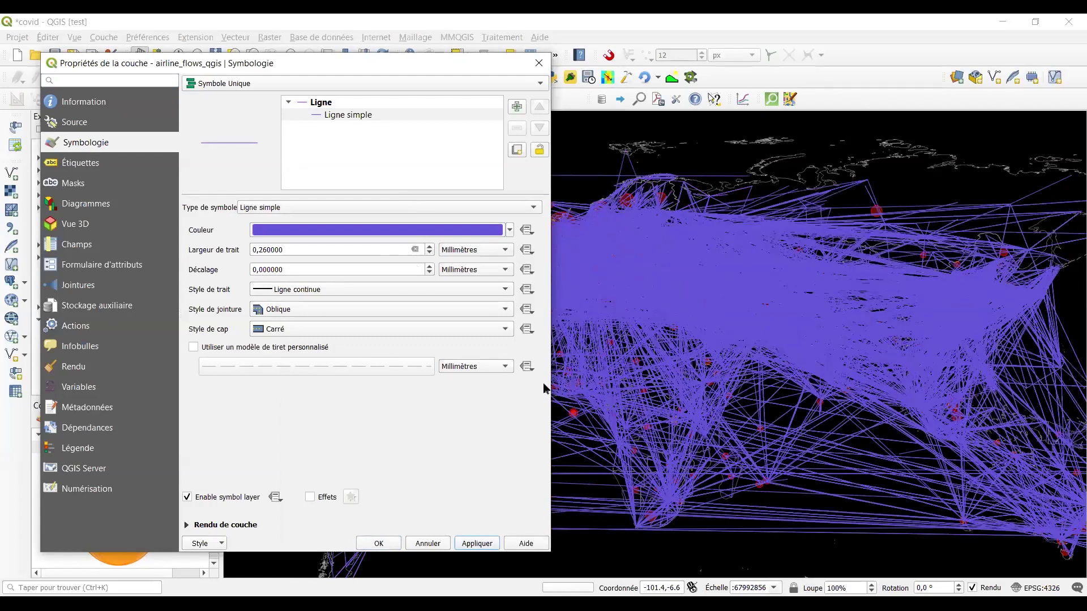
Lower the opacity of the airline flows line colour to 8% and apply it.
click(362, 233)
drag(742, 426, 611, 435)
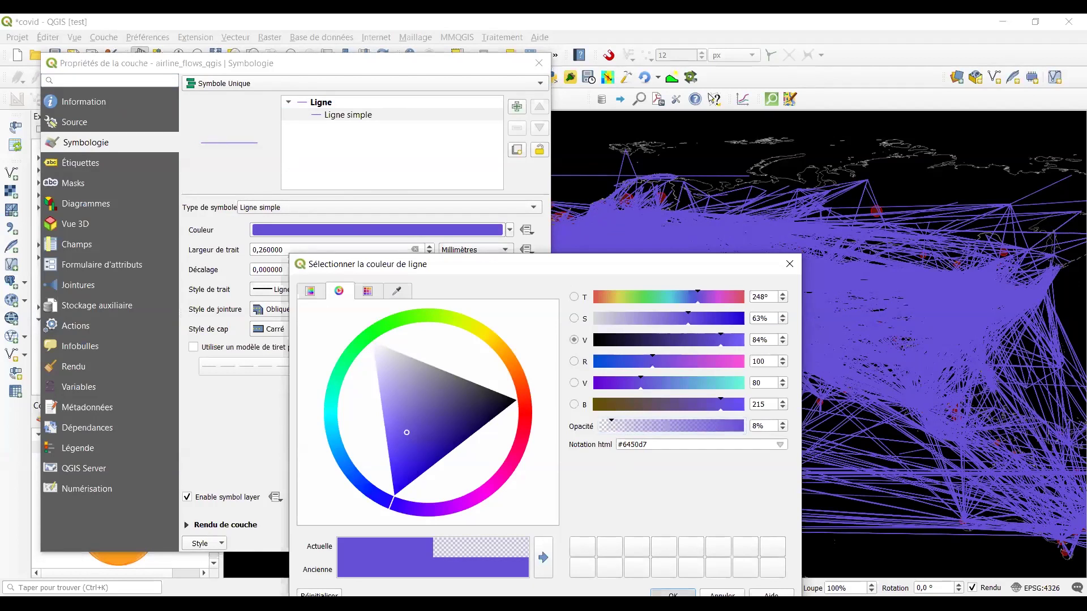
click(674, 595)
click(481, 546)
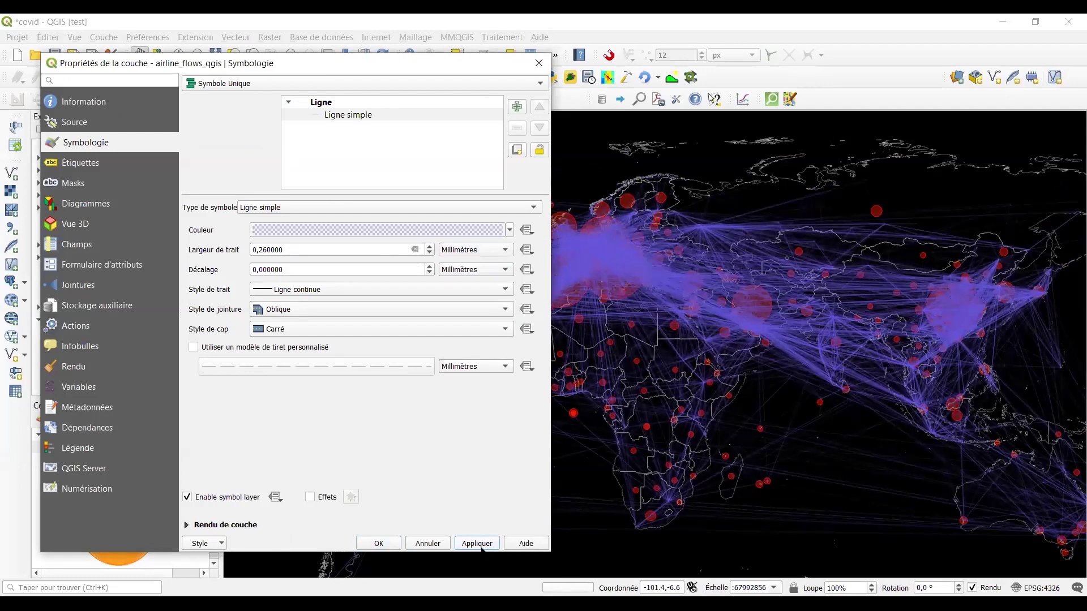
Set the feature (Entité) blending mode of the airline flows layer to Addition, apply it and close the properties.
click(205, 525)
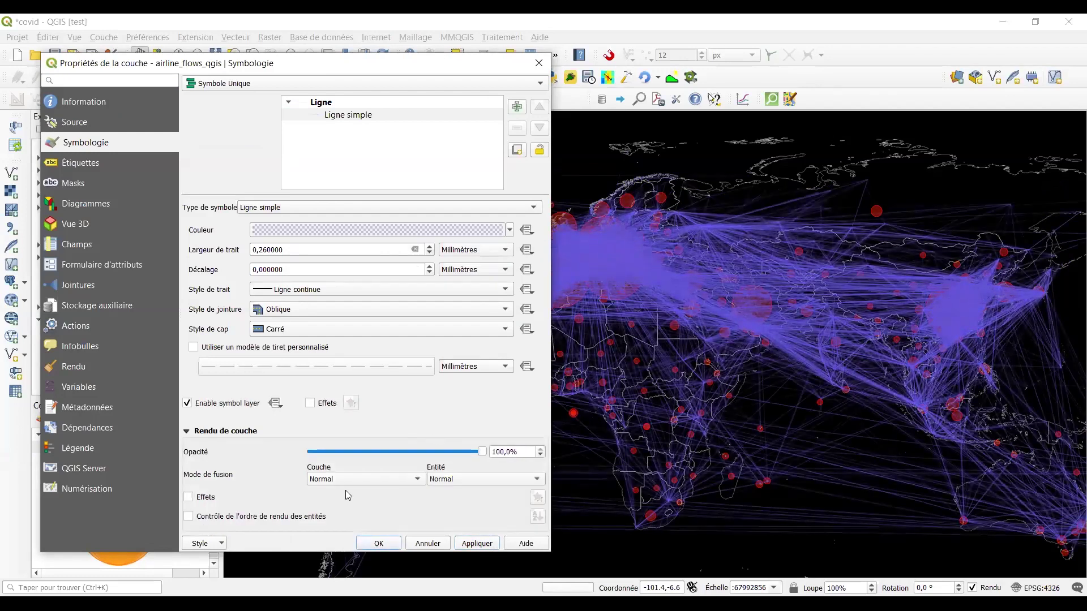
click(459, 483)
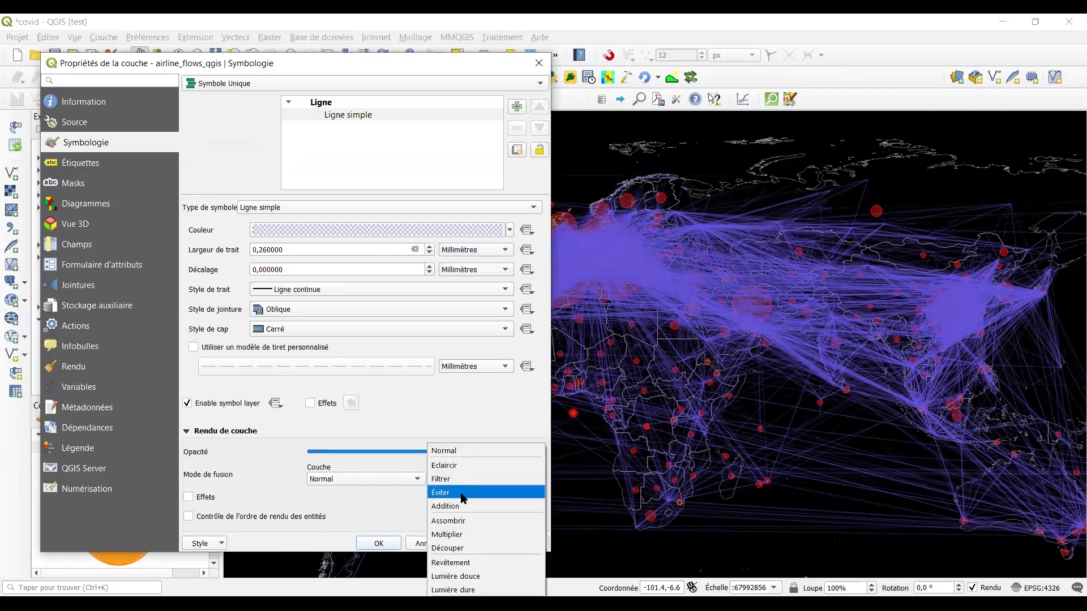
click(453, 505)
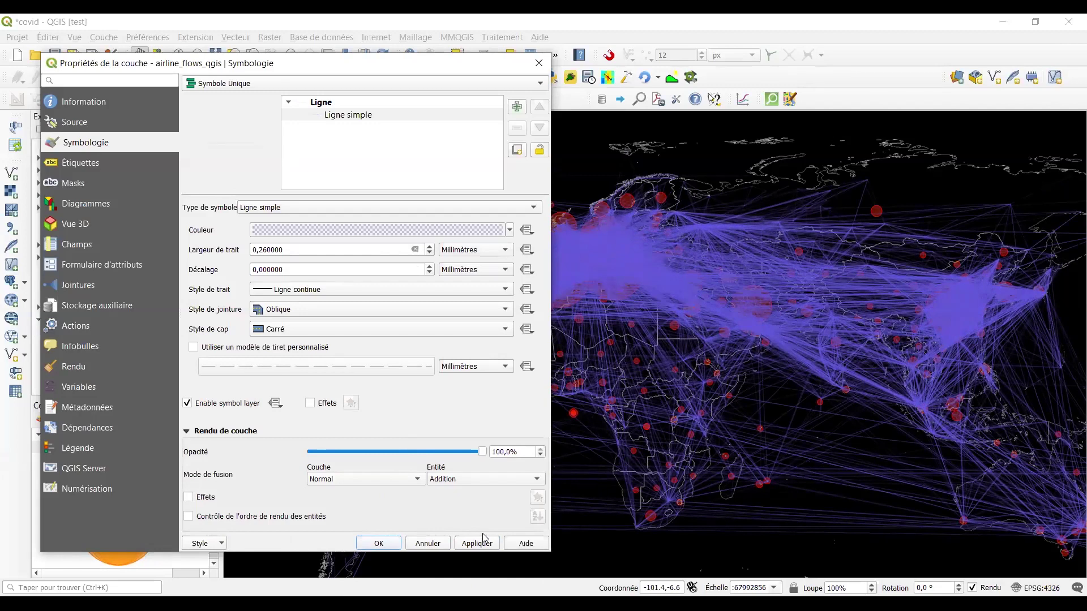
click(484, 542)
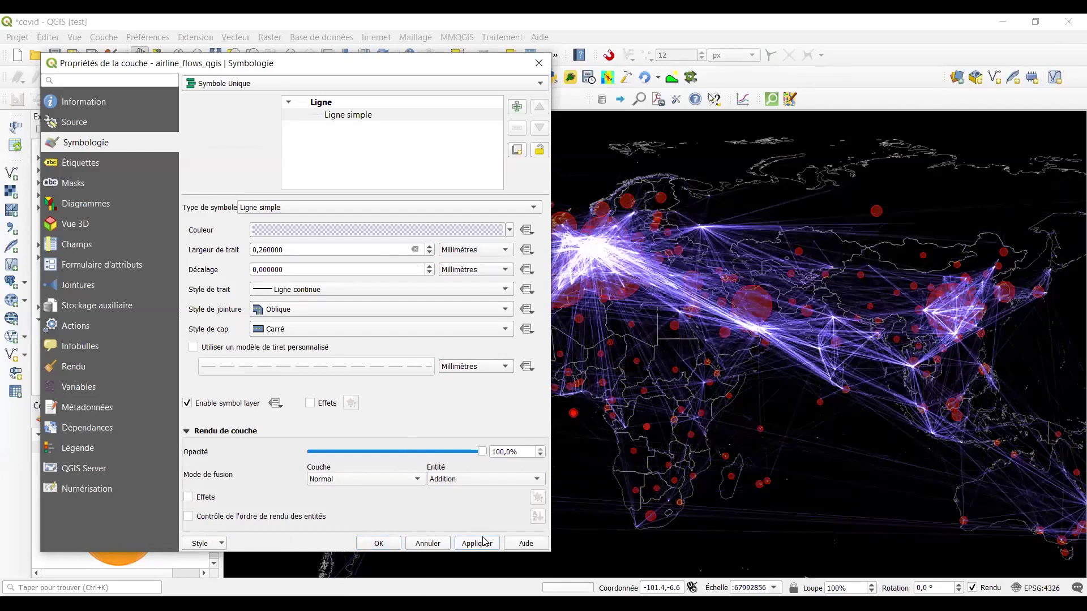
click(379, 544)
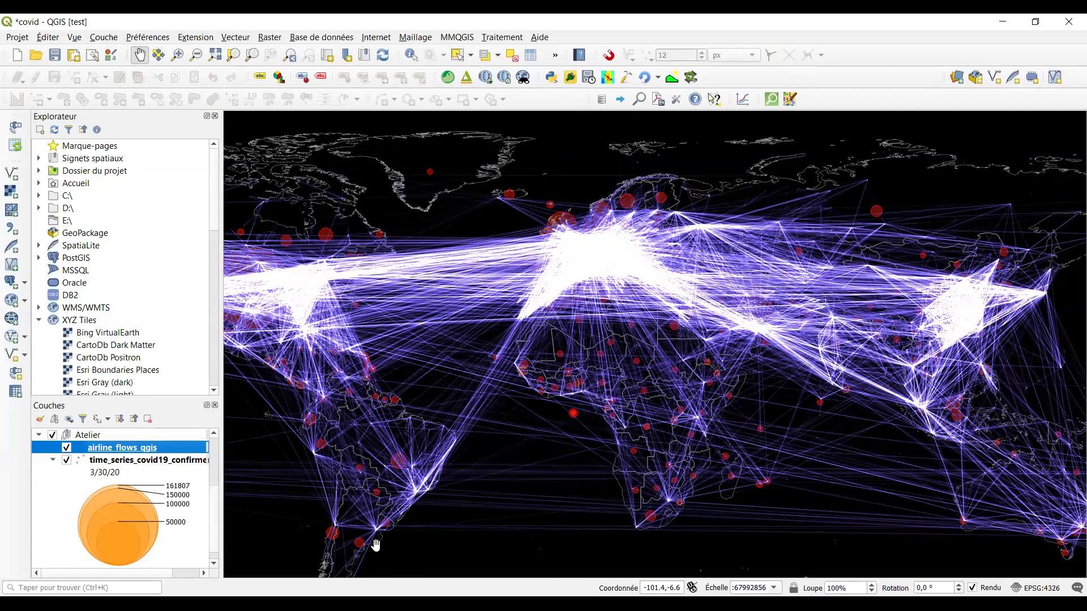
Collapse the confirmed-cases legend and move that layer above airline_flows_qgis in the Atelier group.
click(52, 460)
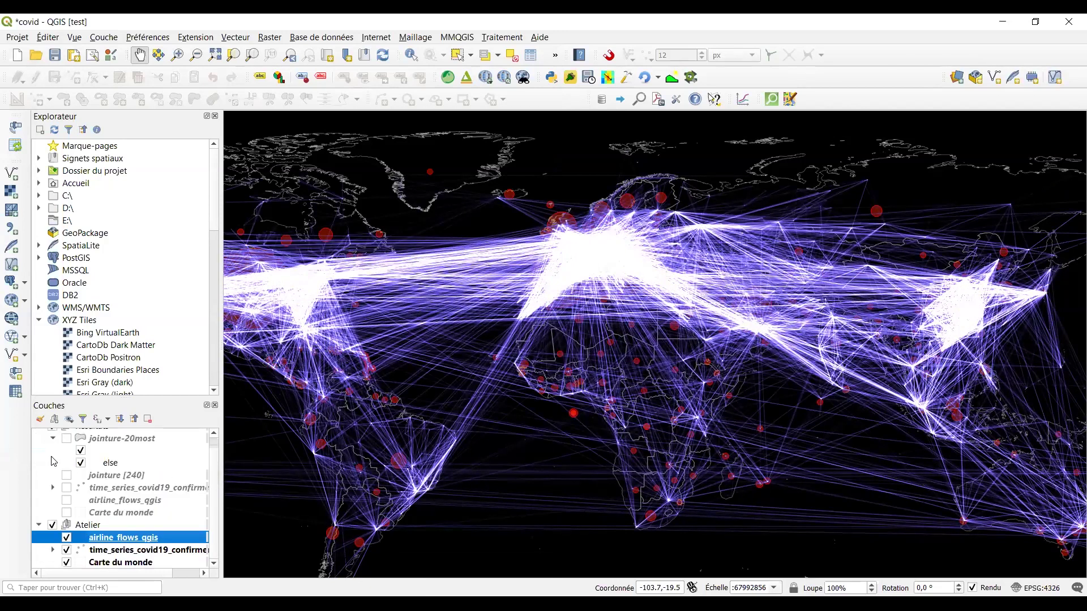
scroll(212, 469, up, 1)
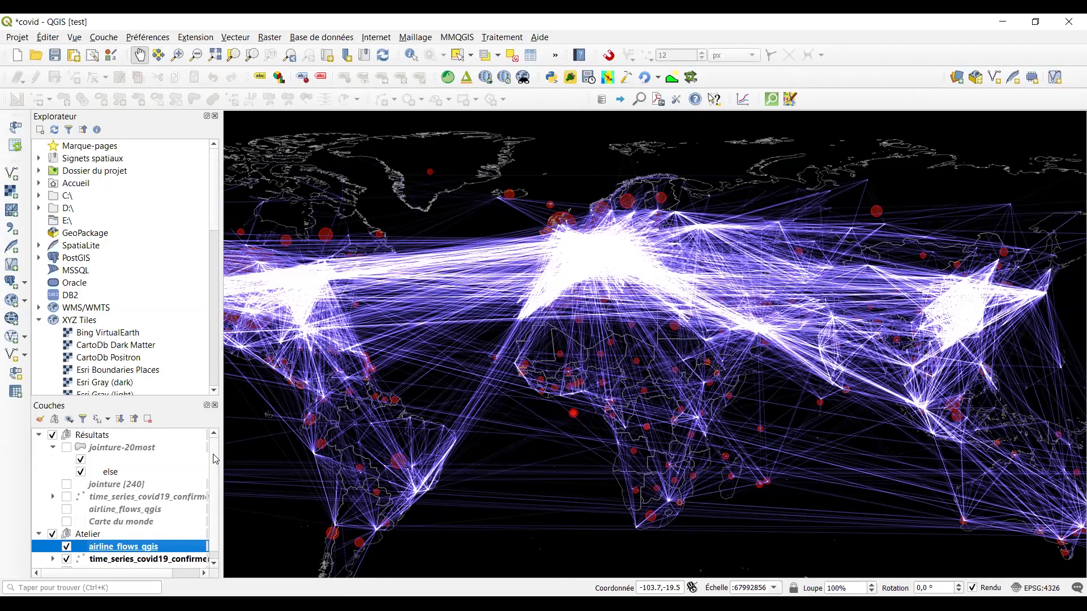
drag(119, 558, 136, 546)
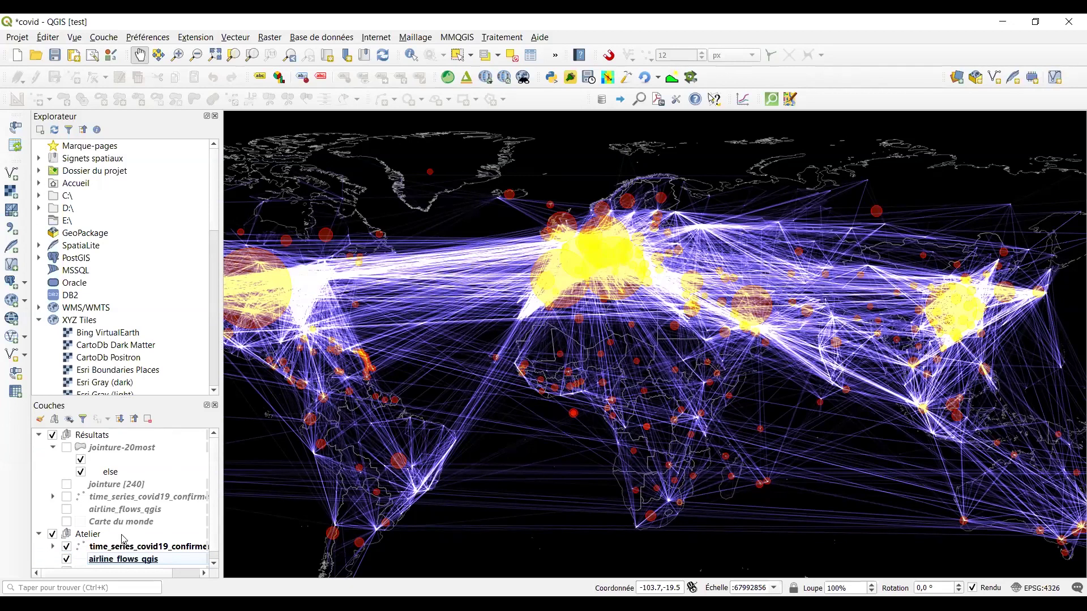
Try to copy the style of the confirmed-cases layer in the Résultats group onto its counterpart in the Atelier group.
click(100, 499)
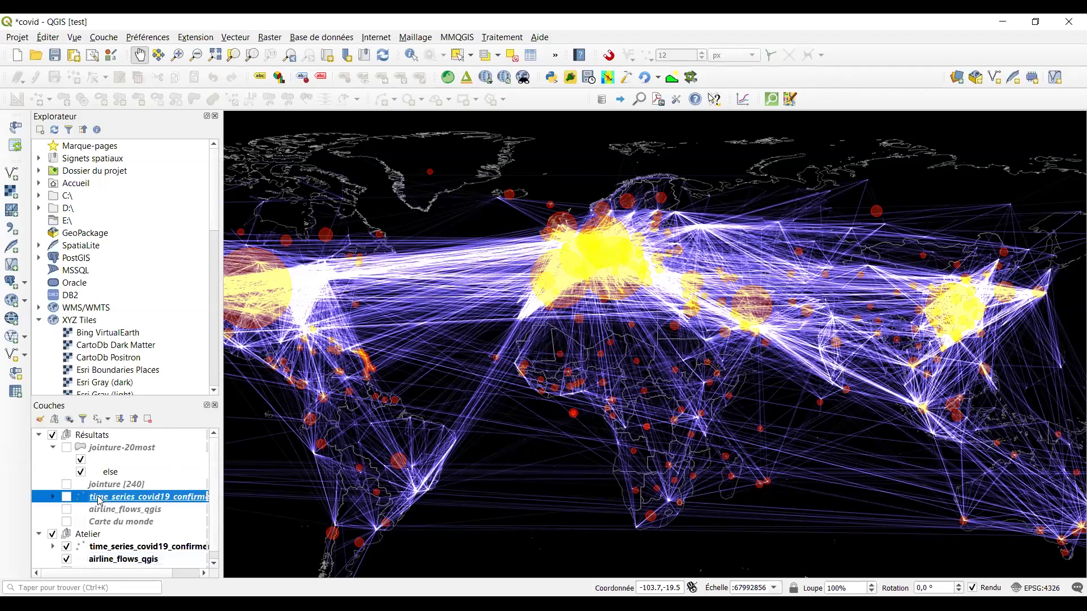
right_click(99, 499)
mouse_move(125, 472)
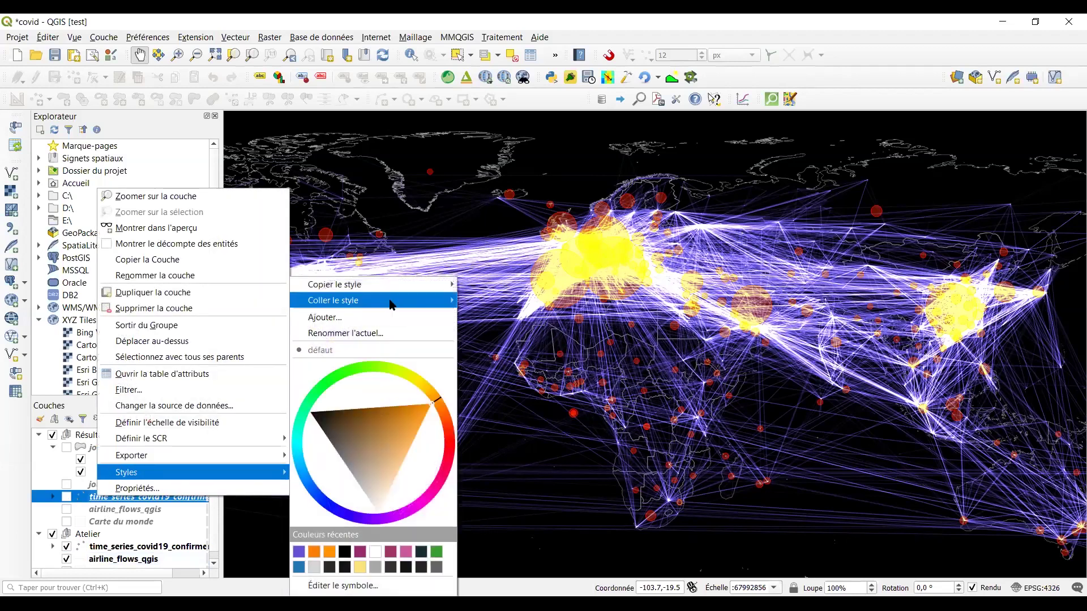
mouse_move(387, 301)
click(486, 299)
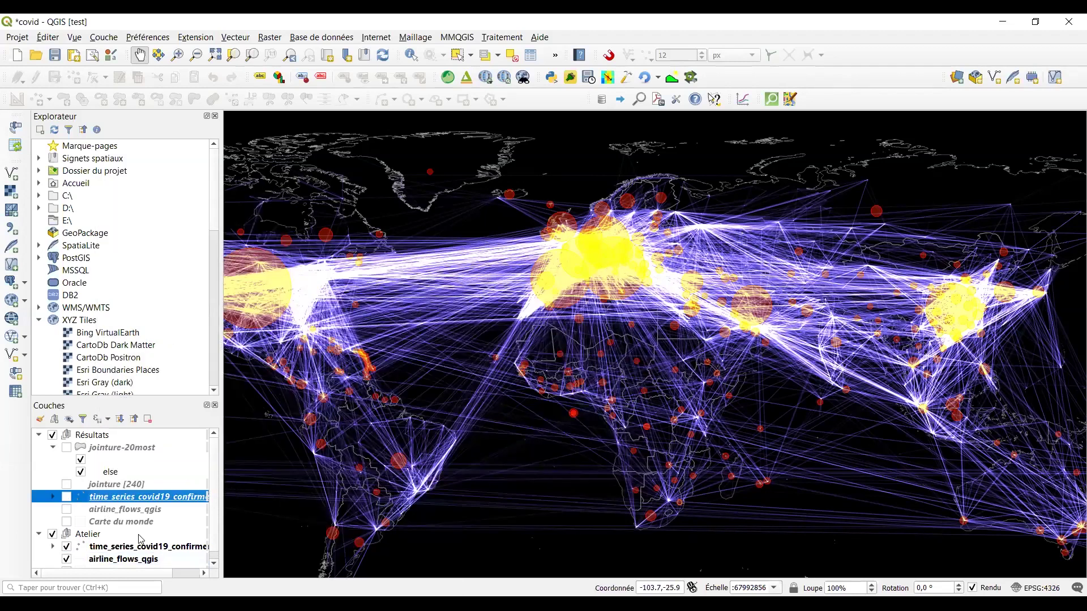
right_click(129, 545)
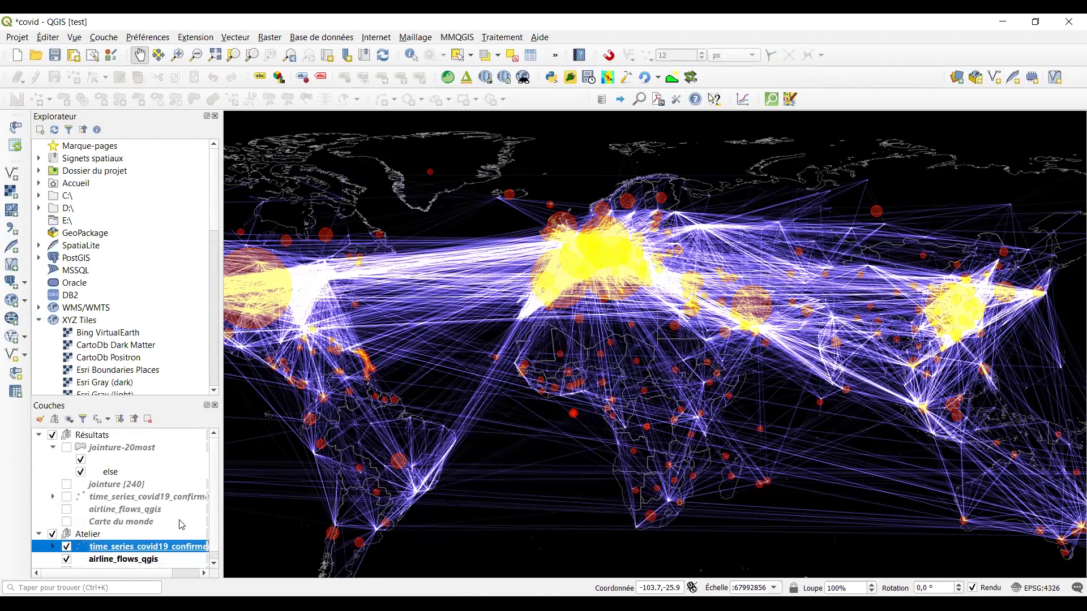
mouse_move(227, 518)
mouse_move(397, 285)
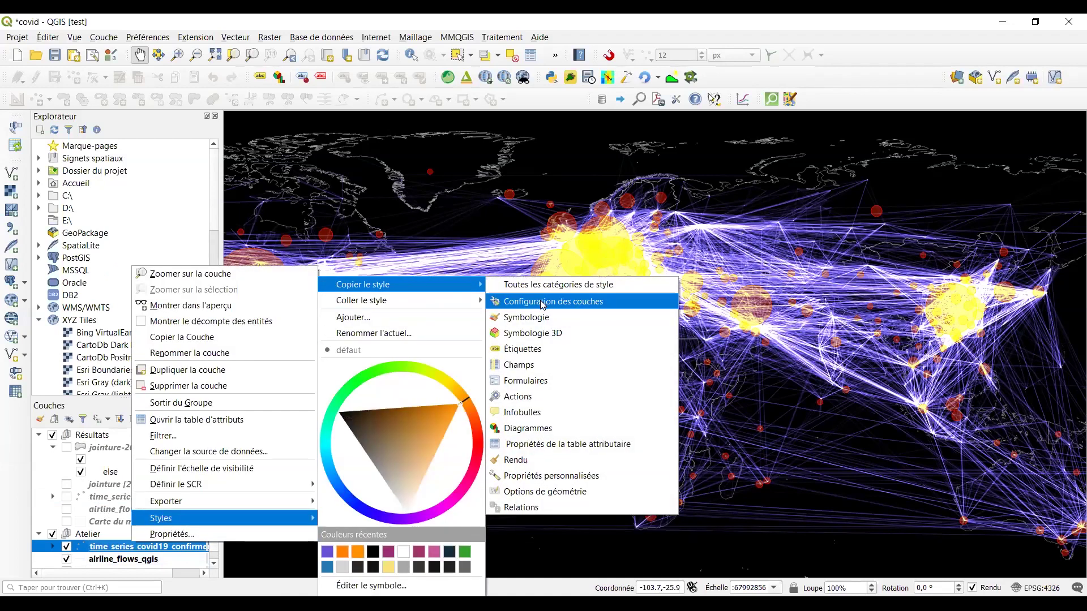
click(543, 304)
drag(355, 301, 496, 302)
right_click(177, 546)
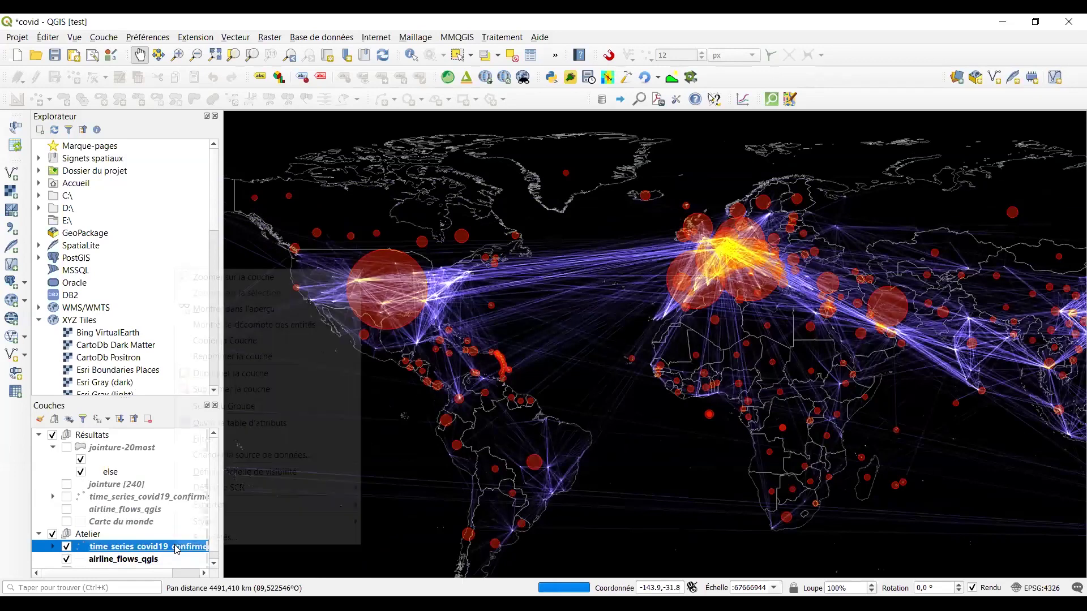
mouse_move(229, 524)
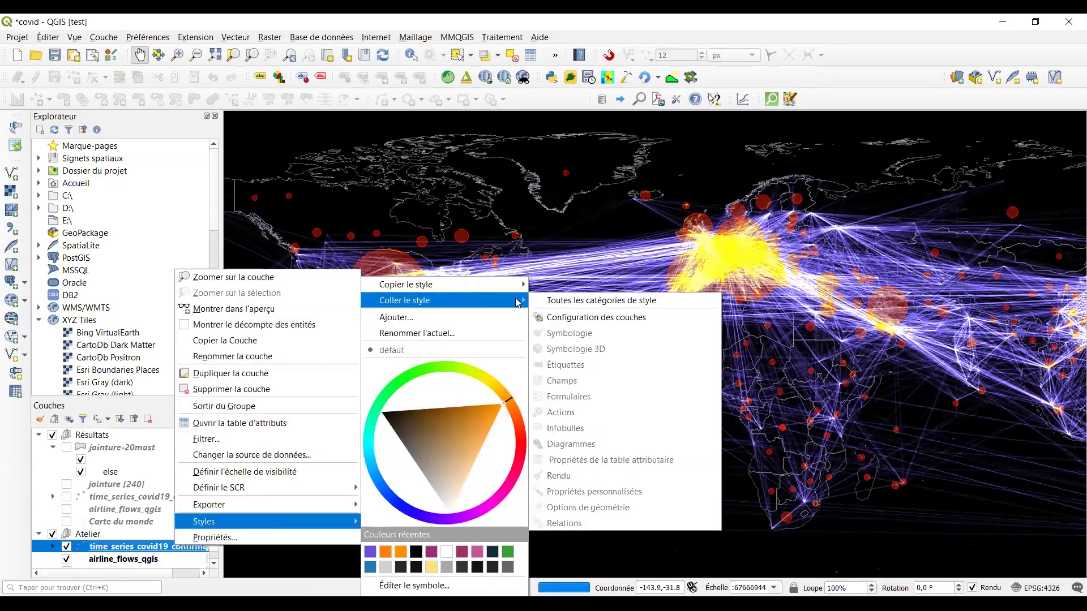
click(536, 302)
drag(510, 297, 408, 293)
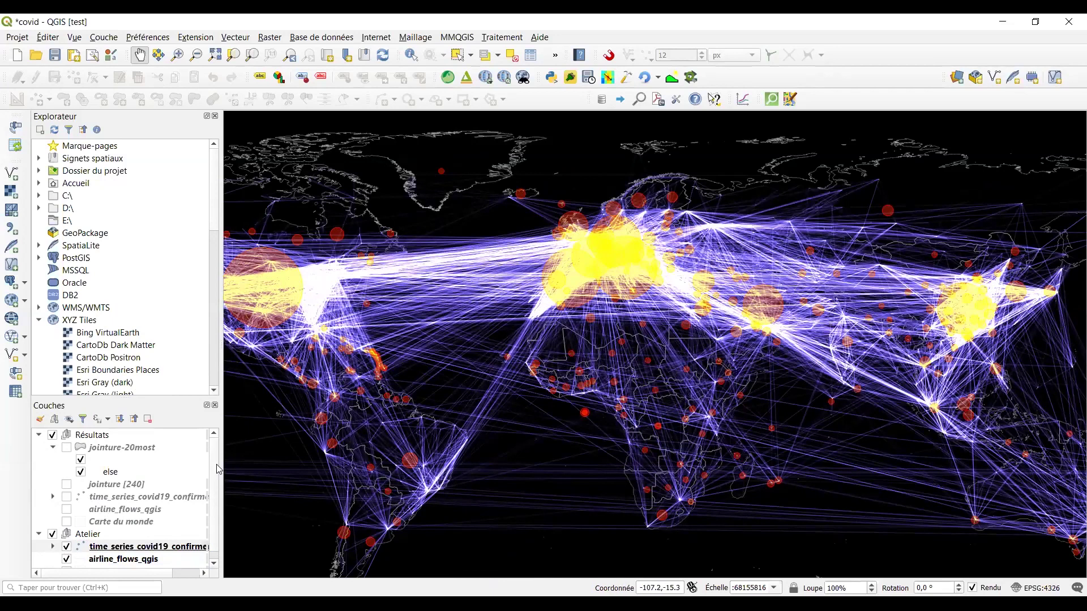
Show the confirmed-cases and airline flows layers of the Résultats group for comparison with the Atelier layers.
click(61, 548)
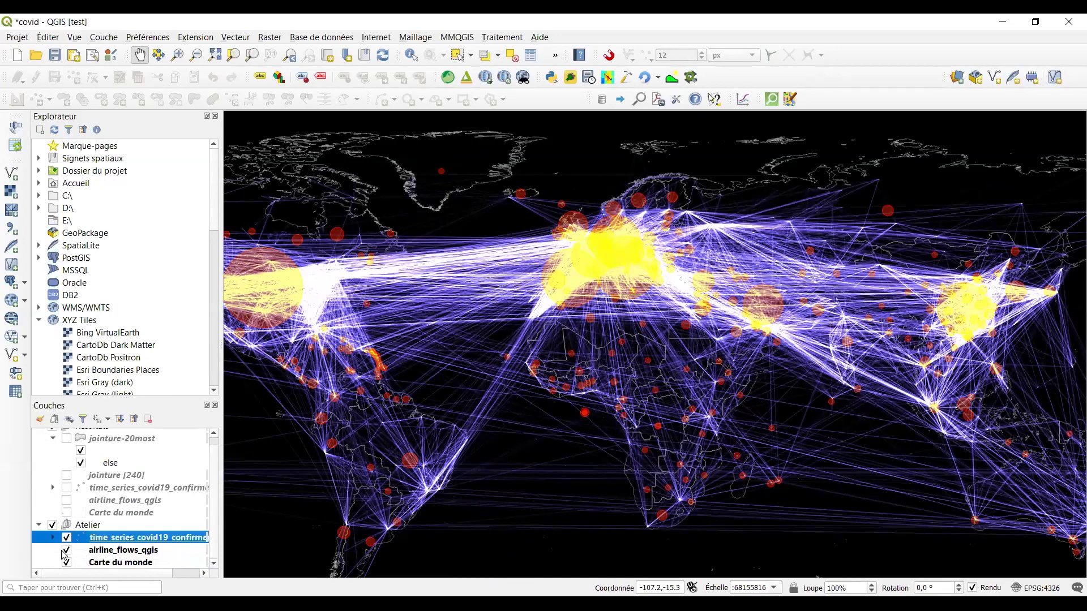
drag(517, 368, 557, 352)
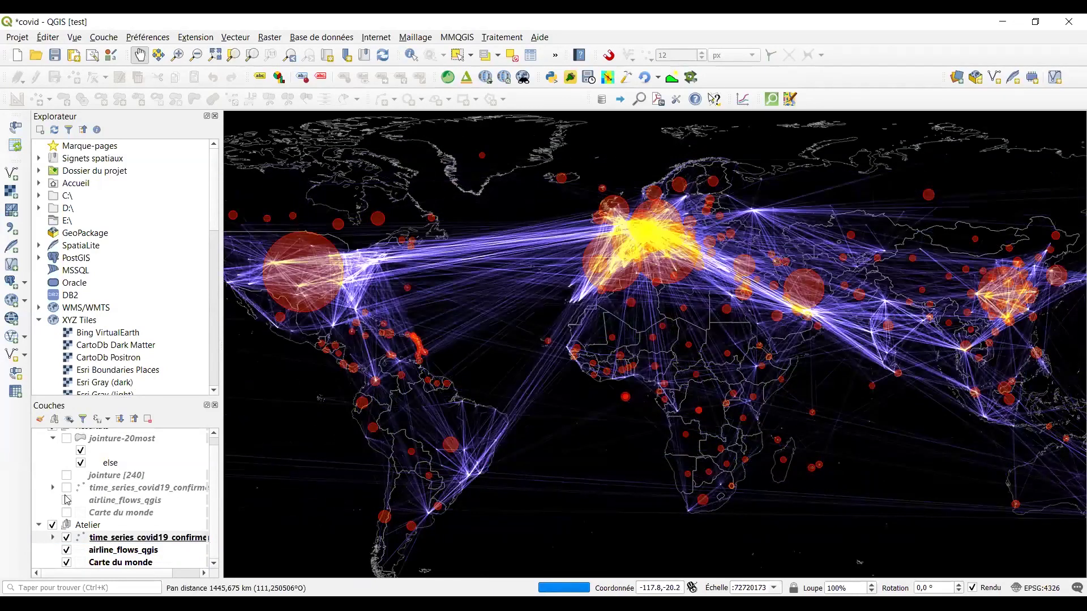
click(66, 488)
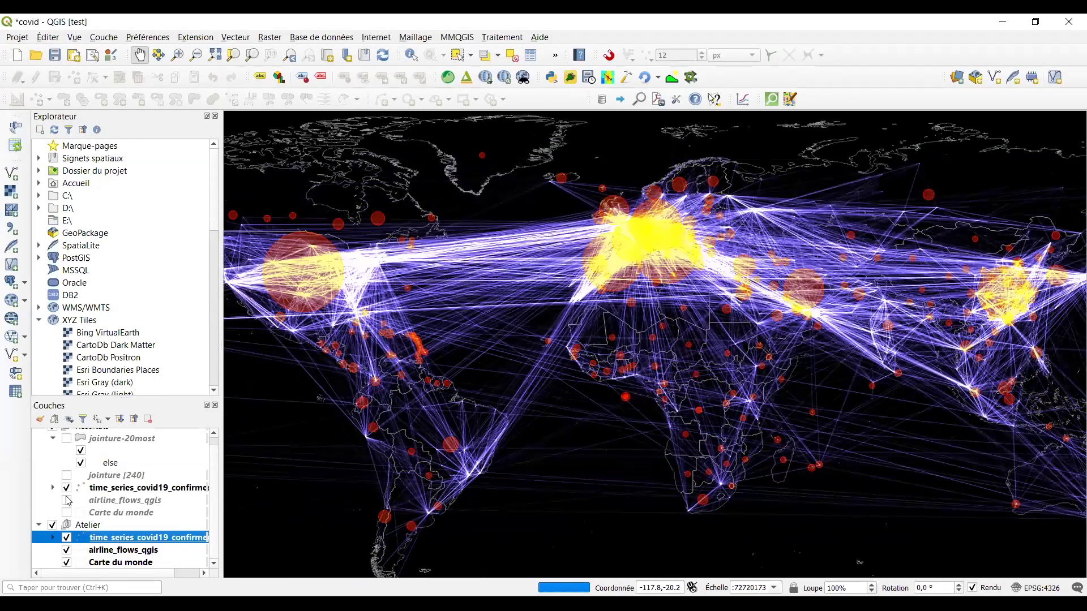
click(67, 500)
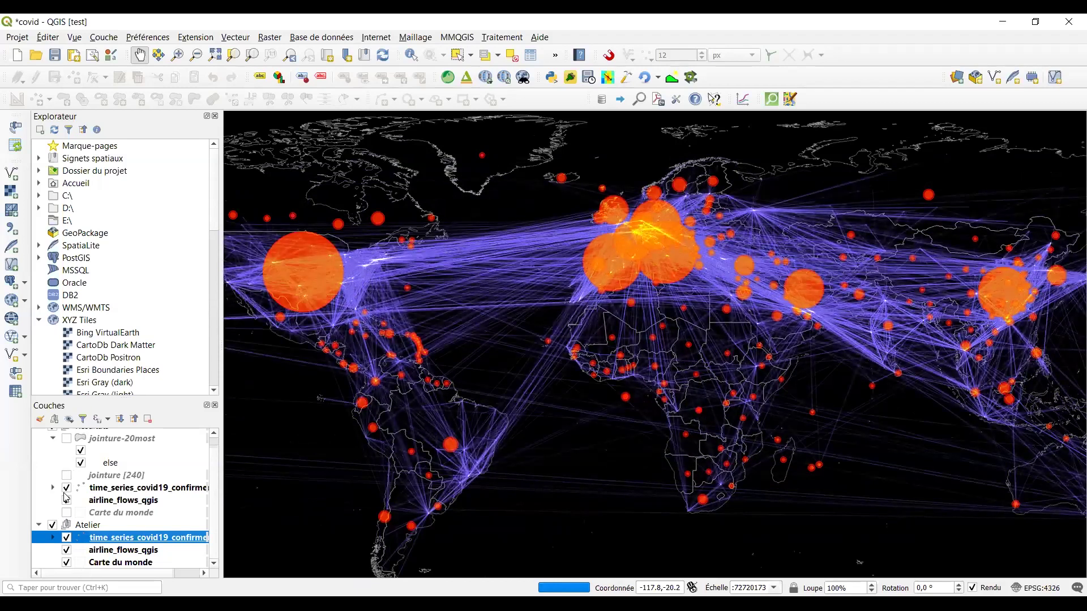
Examine the symbol colour and opacity of the confirmed-cases layer in the Résultats group, leaving its settings as they are.
click(129, 488)
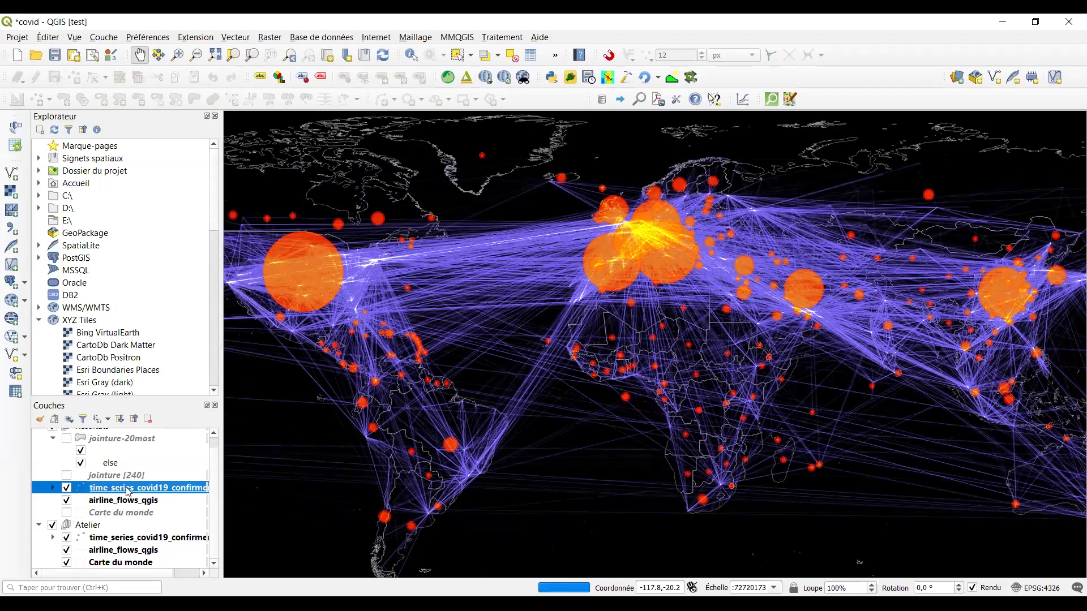
double_click(128, 488)
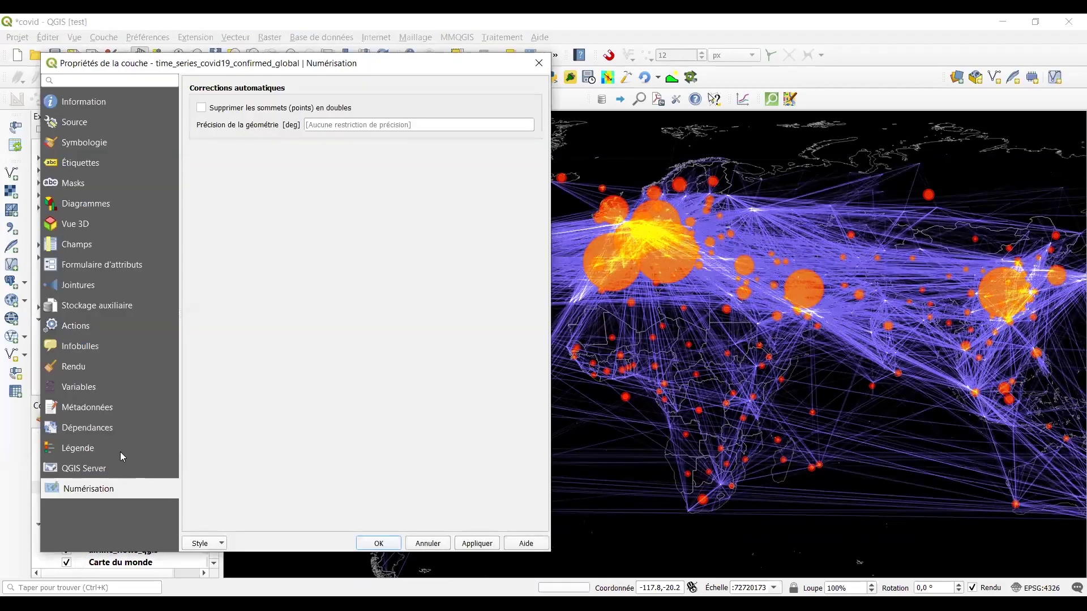
click(103, 144)
click(388, 234)
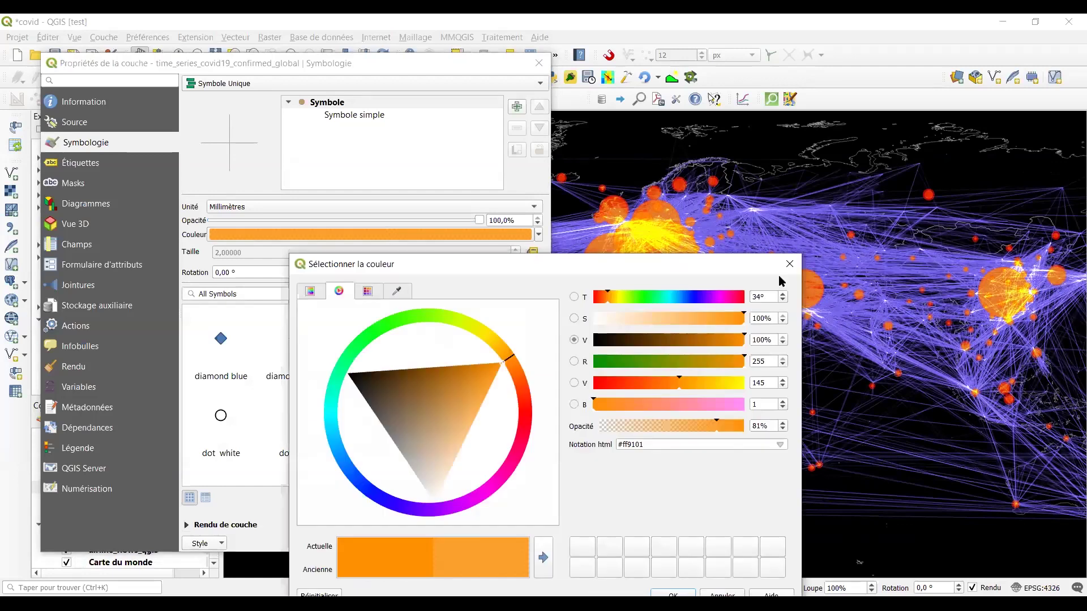
click(788, 264)
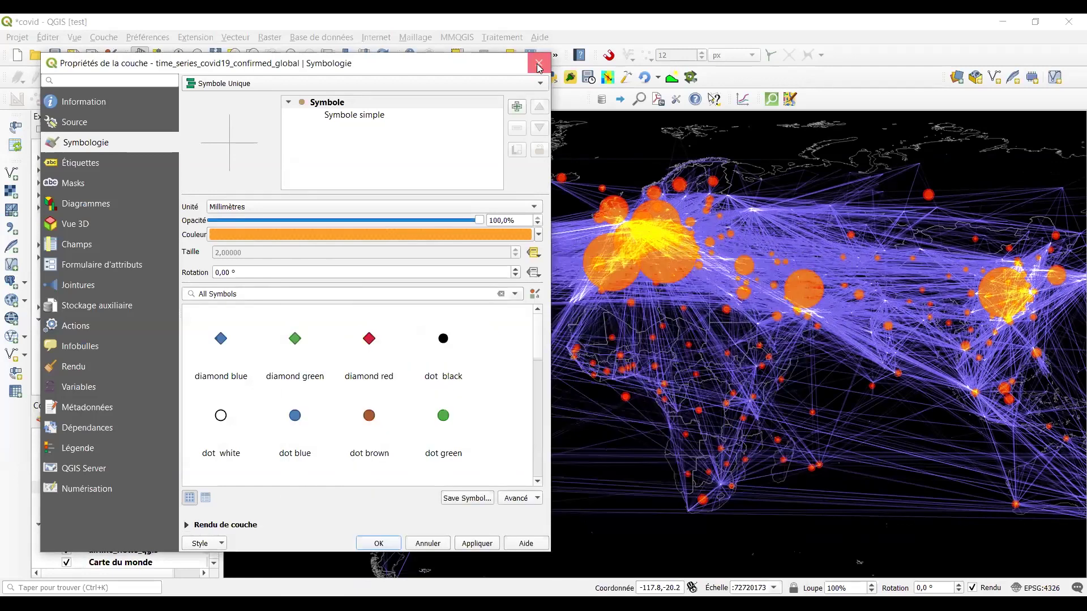
key(Return)
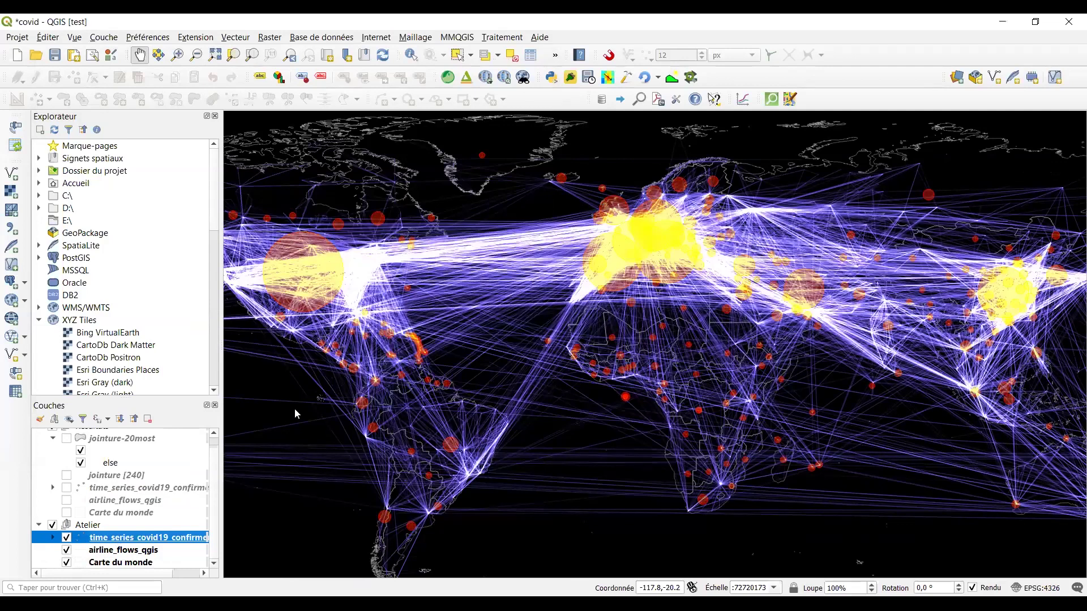
Set the symbol colour opacity of the Atelier confirmed-cases layer to 81%, apply it and close the properties.
double_click(118, 539)
click(364, 260)
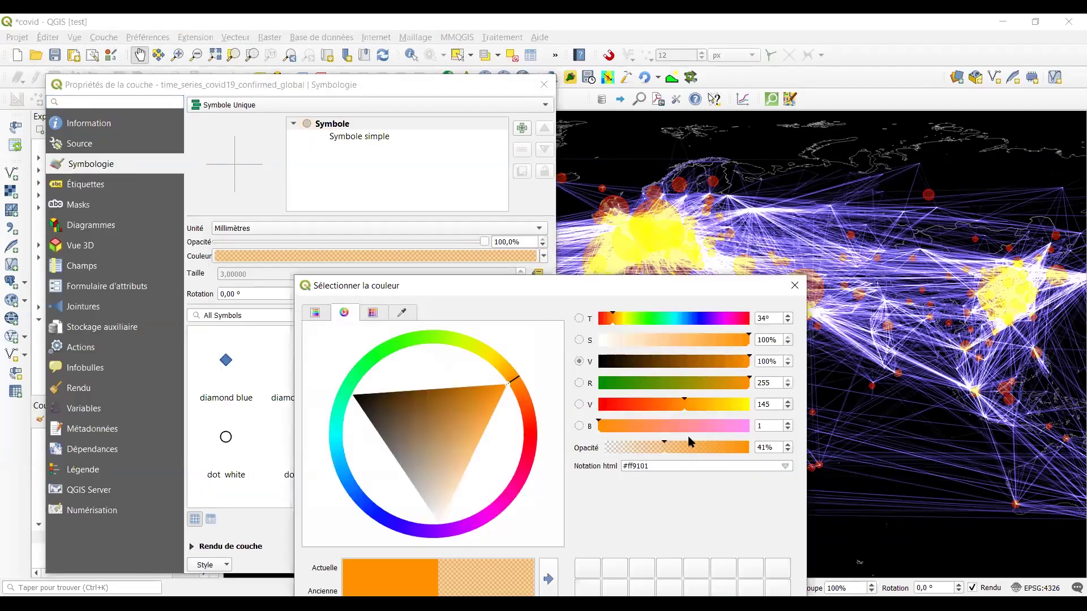
drag(767, 447, 730, 451)
text(81)
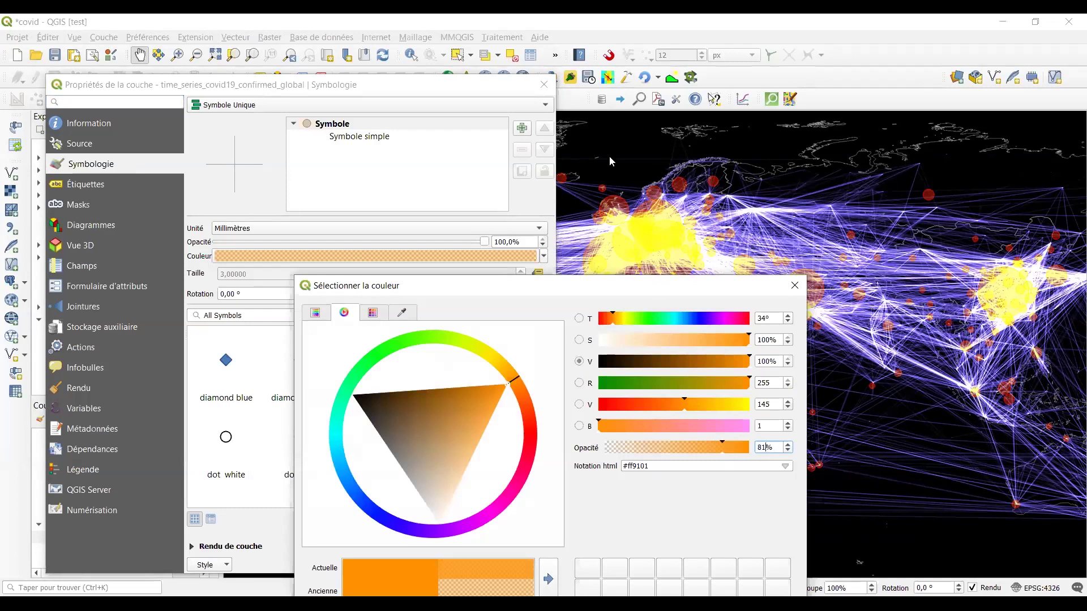
drag(610, 161, 612, 154)
click(626, 488)
click(482, 565)
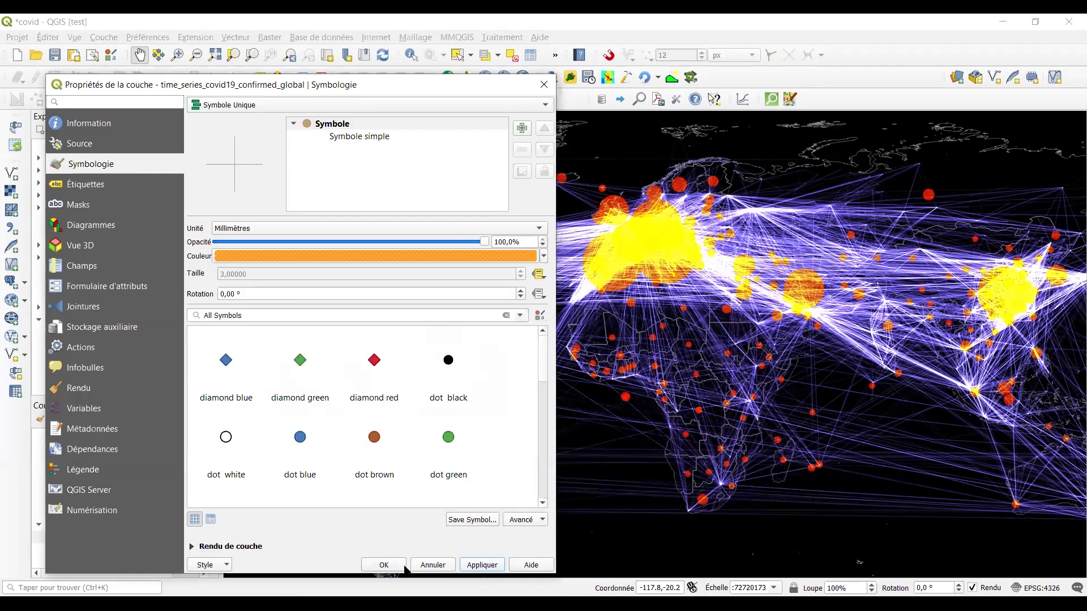
click(385, 565)
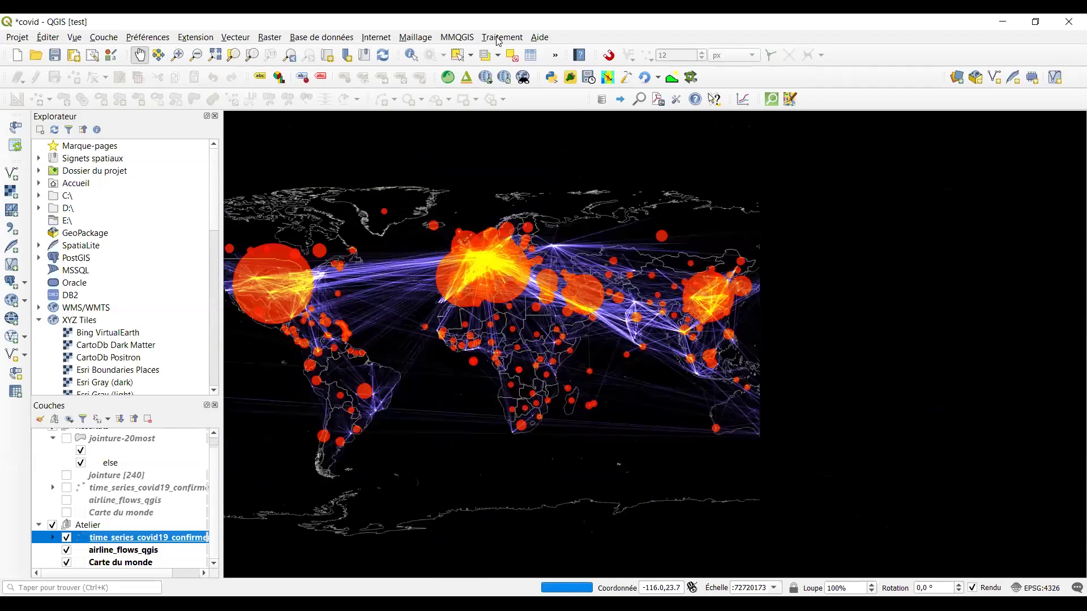
Search the processing toolbox for "jointu" and open the Joindre les attributs par localisation (résumé) tool.
click(501, 37)
click(522, 55)
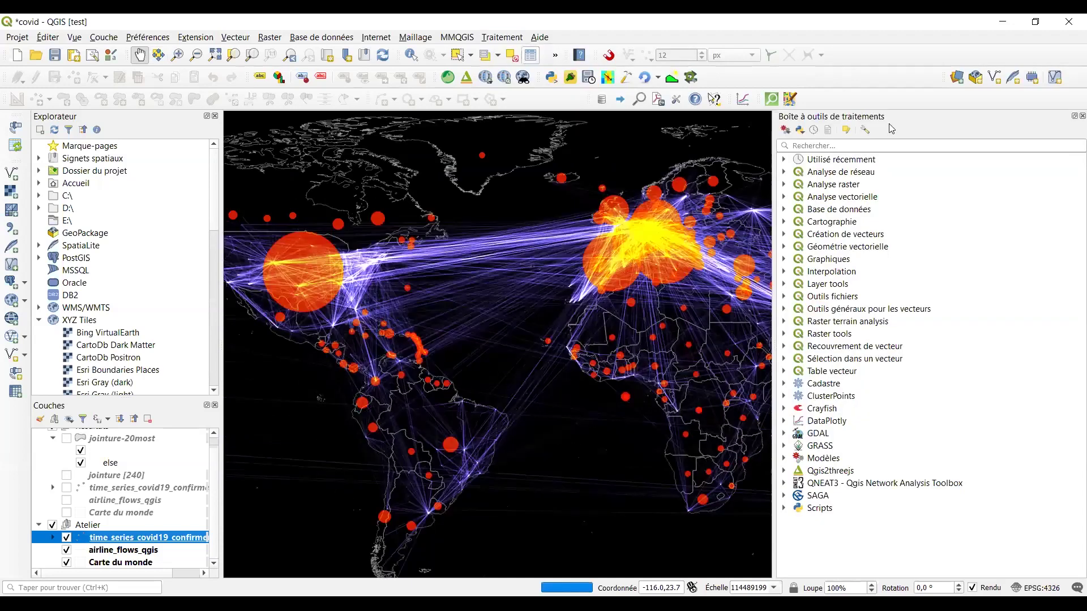
text(jointu)
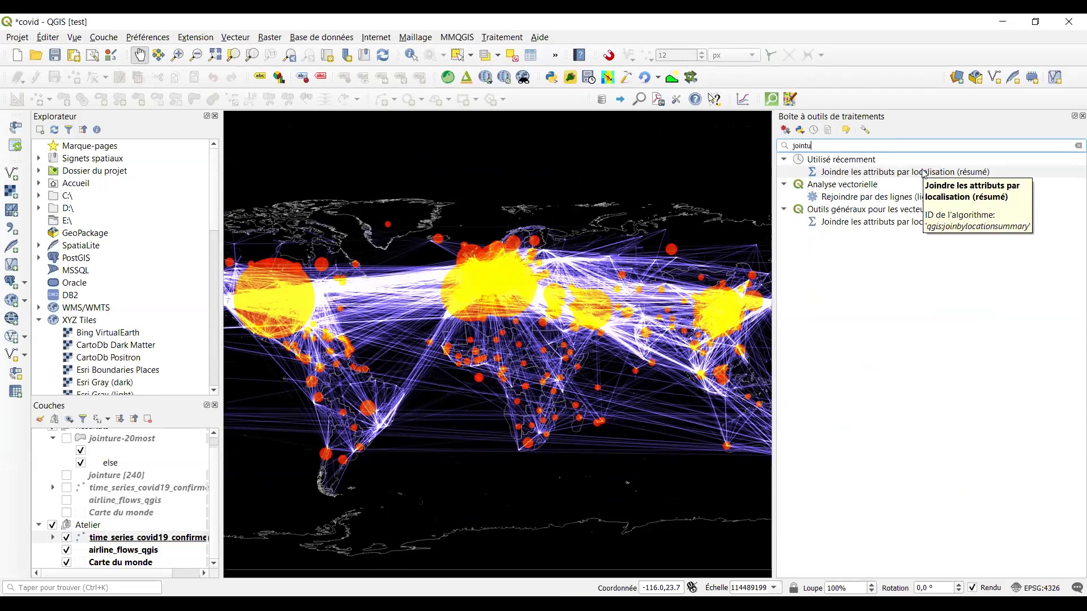
double_click(924, 173)
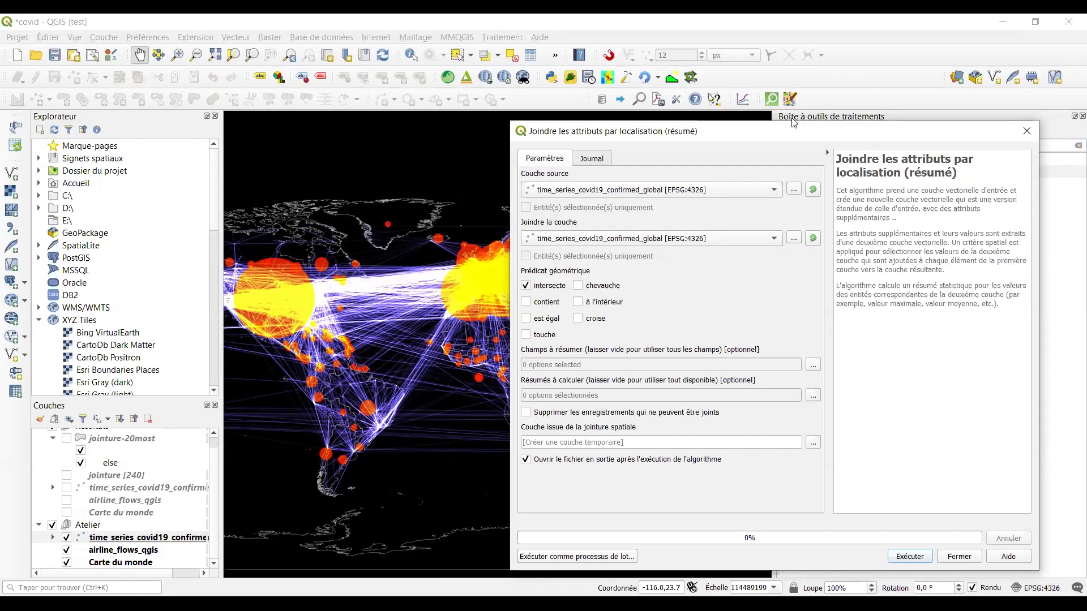
Set Carte du monde as the join's source layer and time_series_covid19_confirmed_global as the layer to join, keeping the intersecte predicate.
click(775, 190)
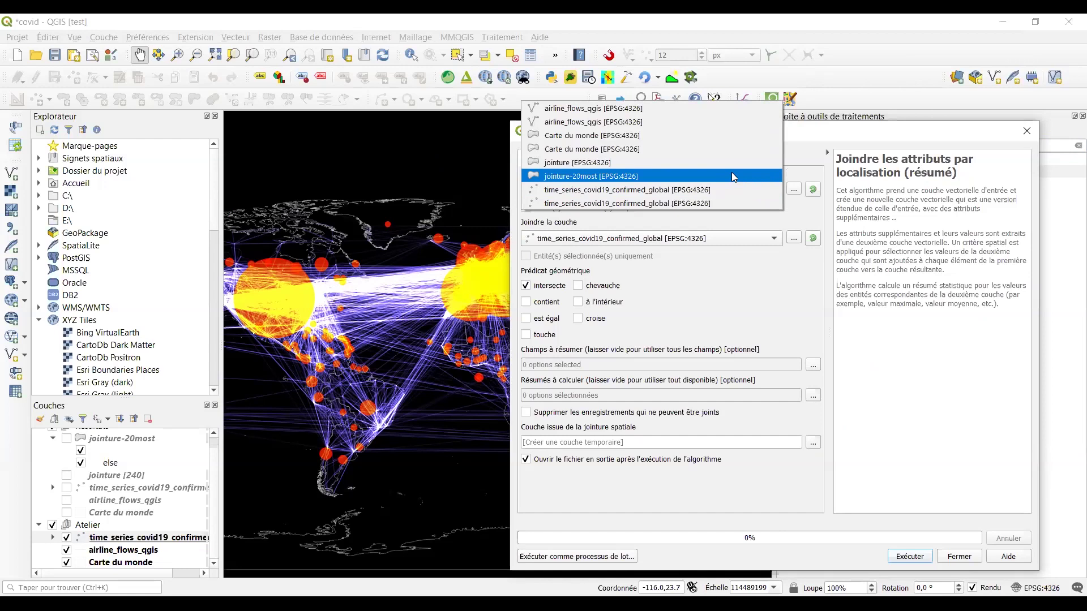
click(710, 149)
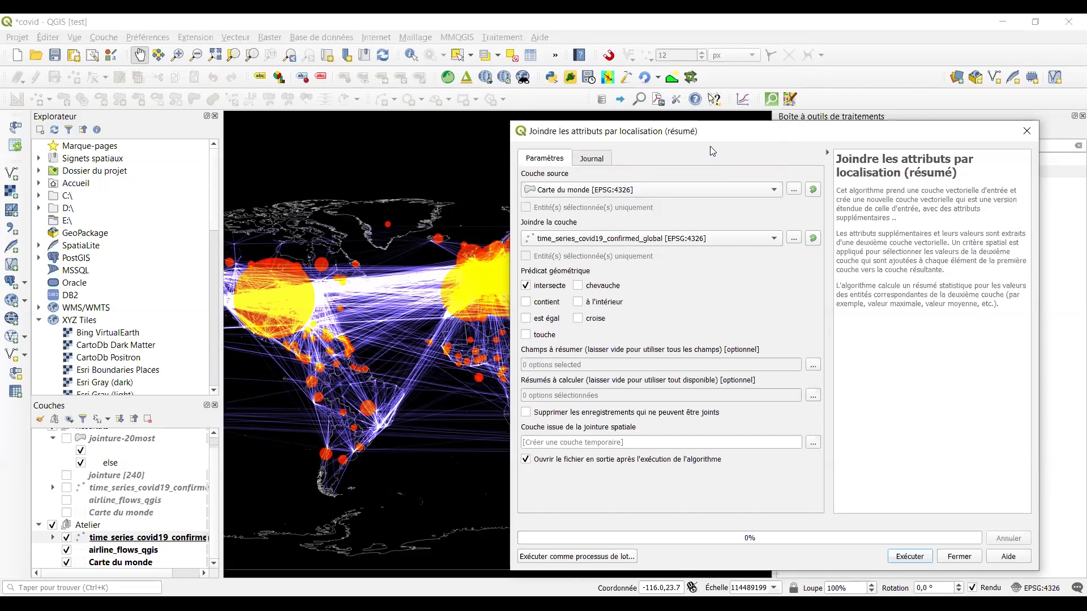
click(690, 239)
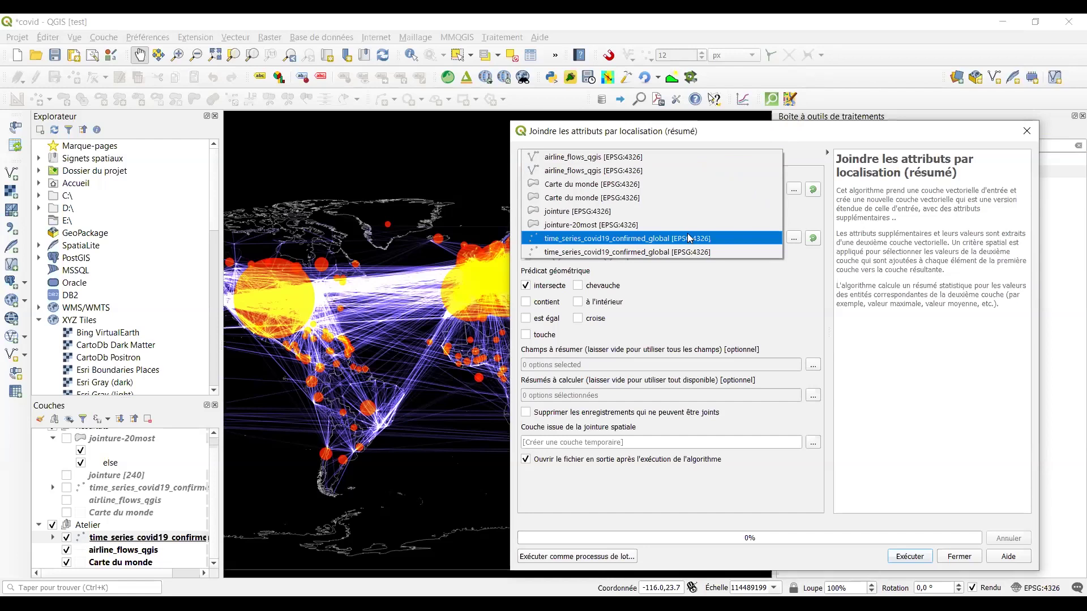
click(690, 238)
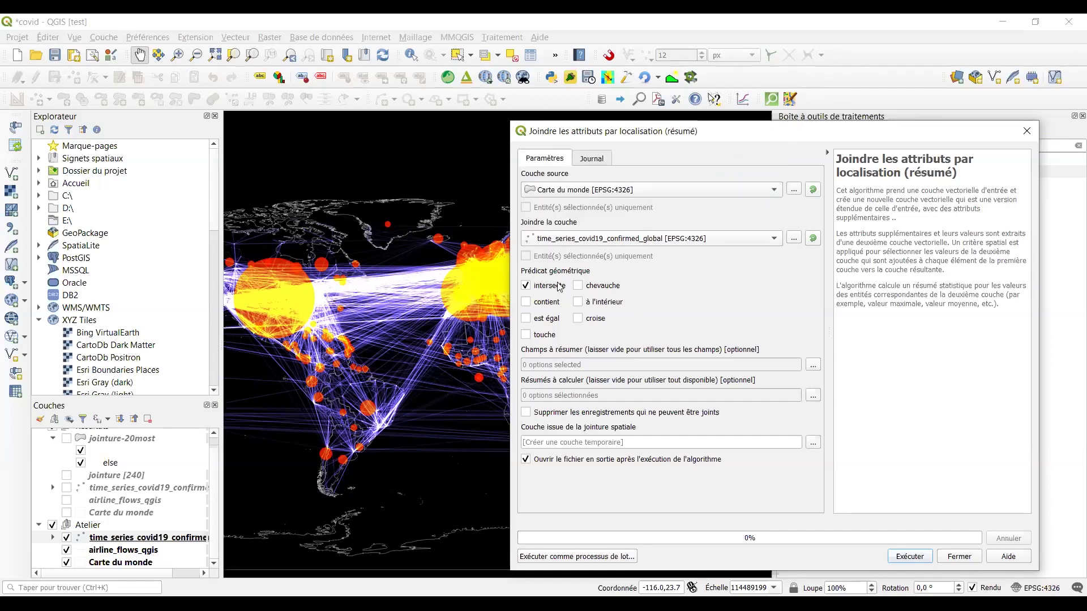
Choose 3/30/20 as the field to summarise and somme as the only summary to calculate.
click(813, 366)
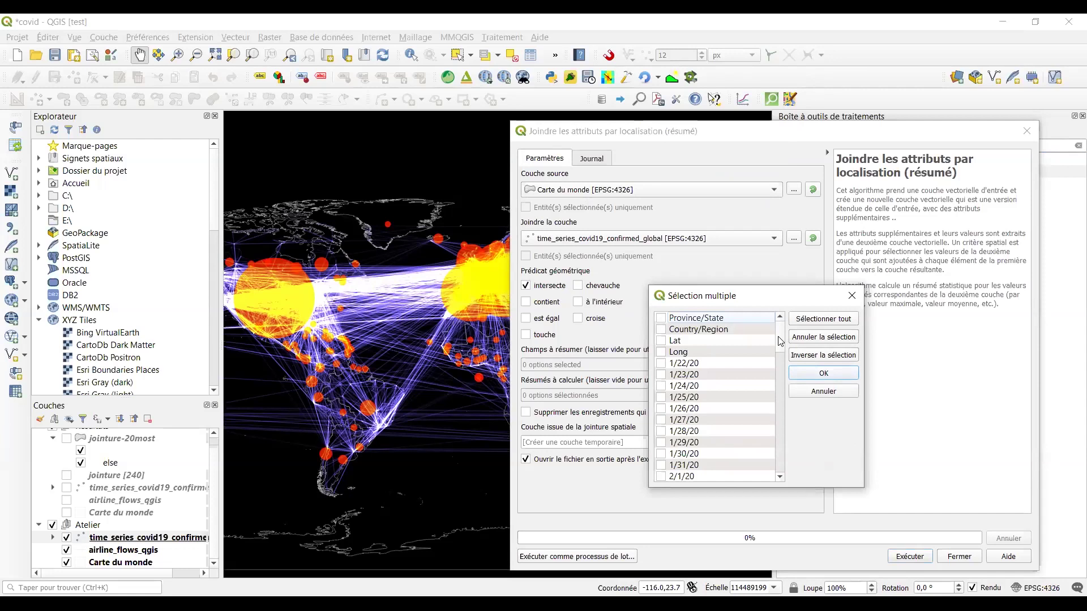
scroll(781, 445, down, 19)
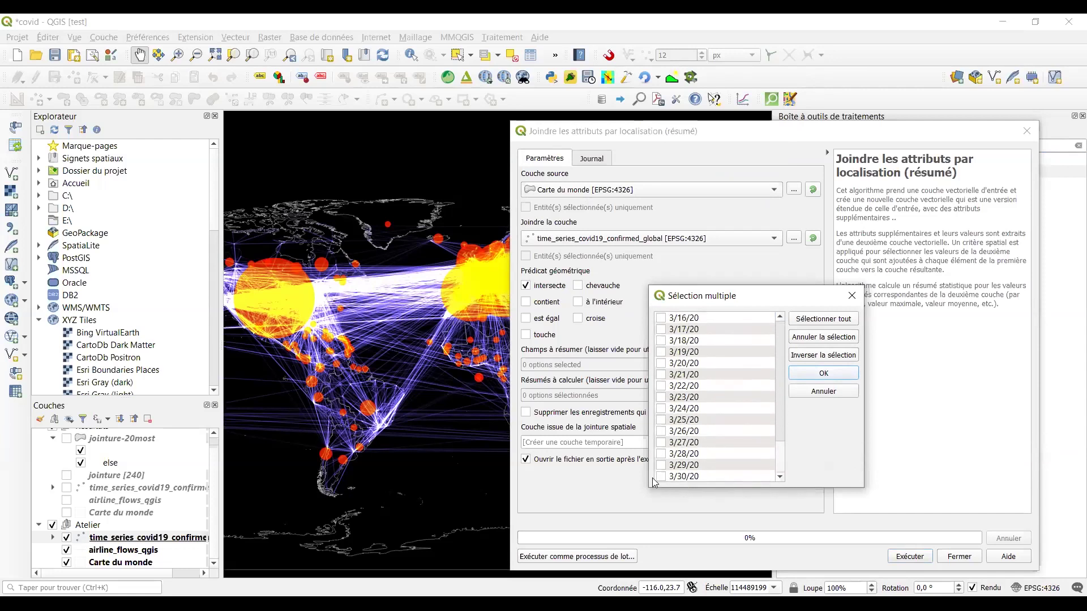
click(835, 376)
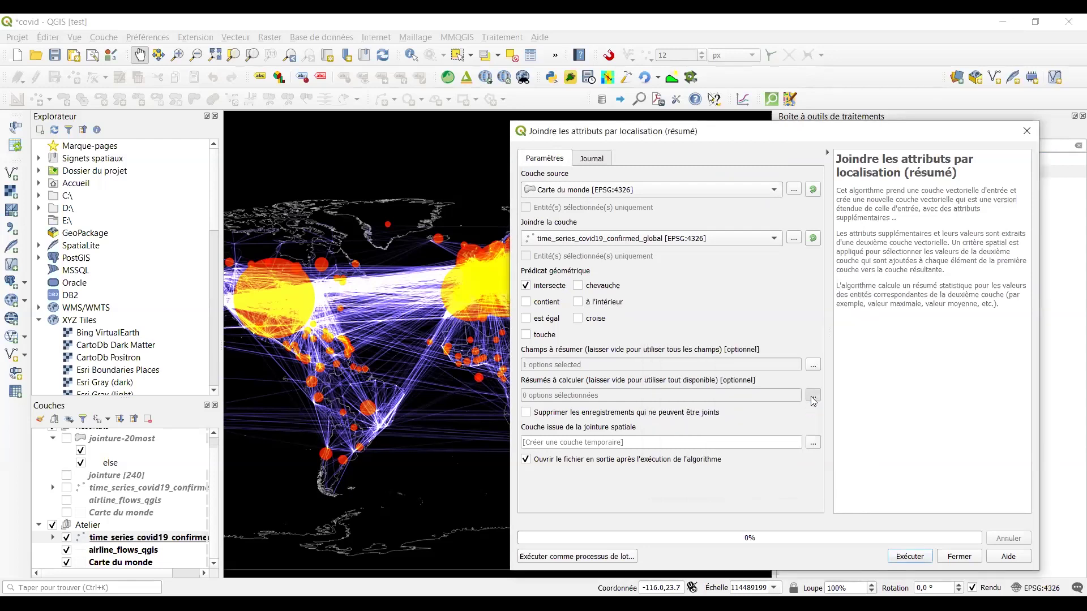
click(811, 397)
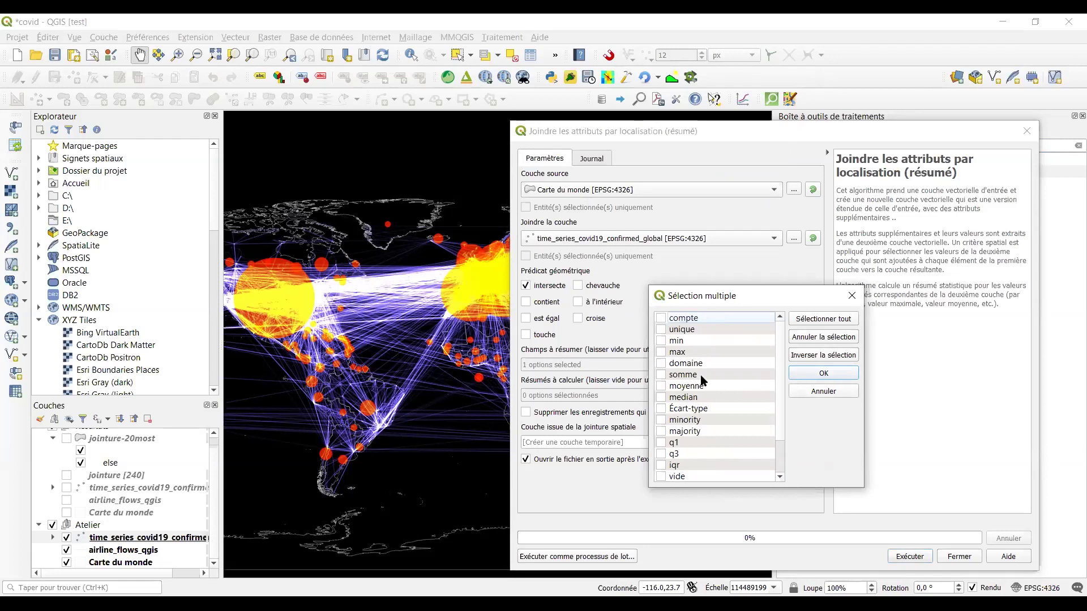
click(662, 376)
click(813, 374)
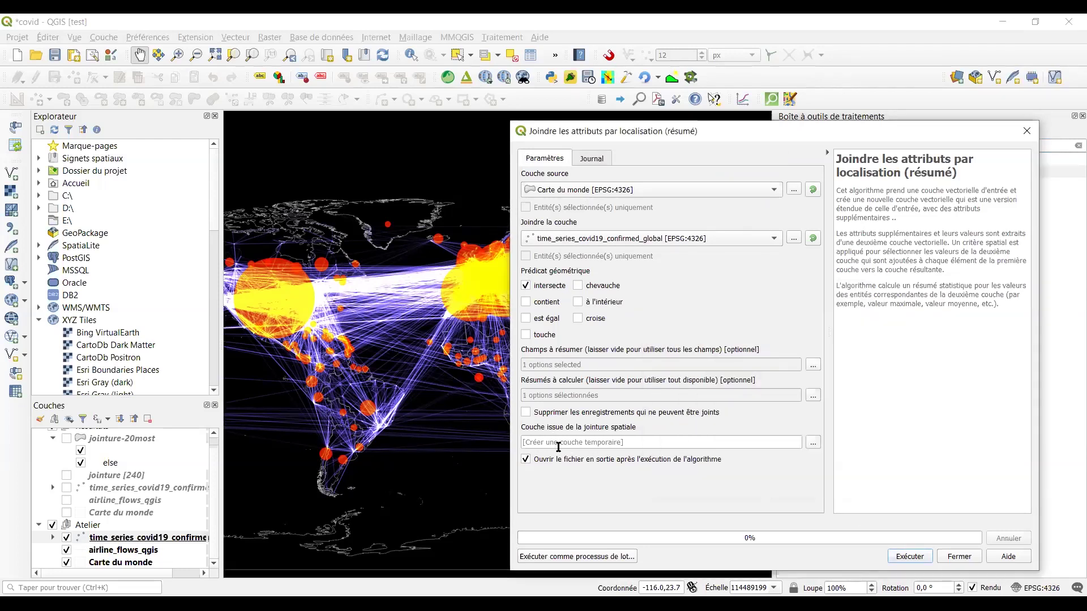
Run the spatial join to a temporary layer, then close the tool and the processing toolbox.
click(903, 558)
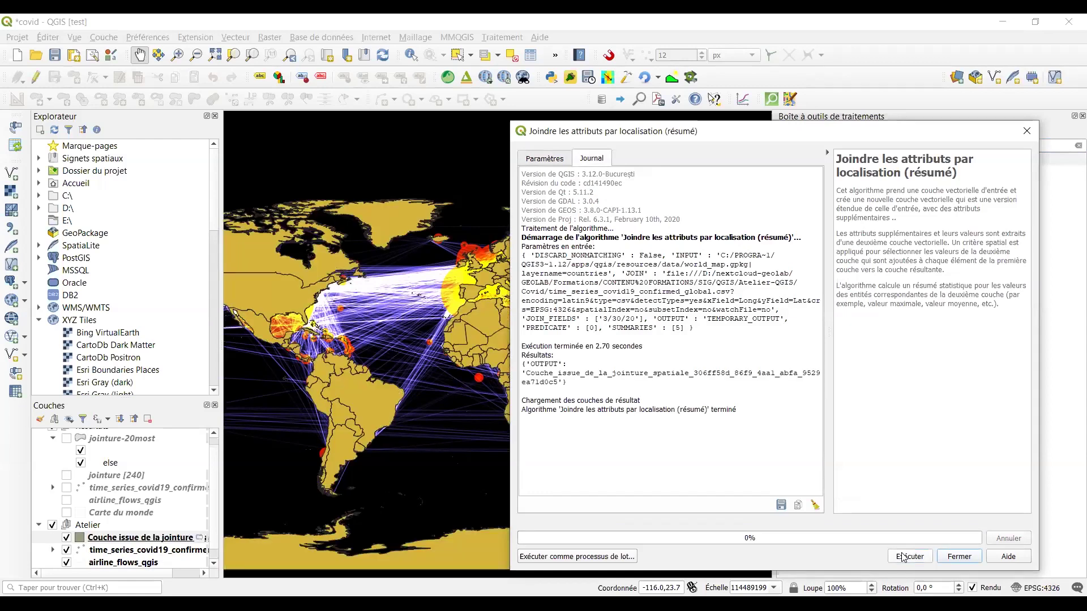
click(963, 556)
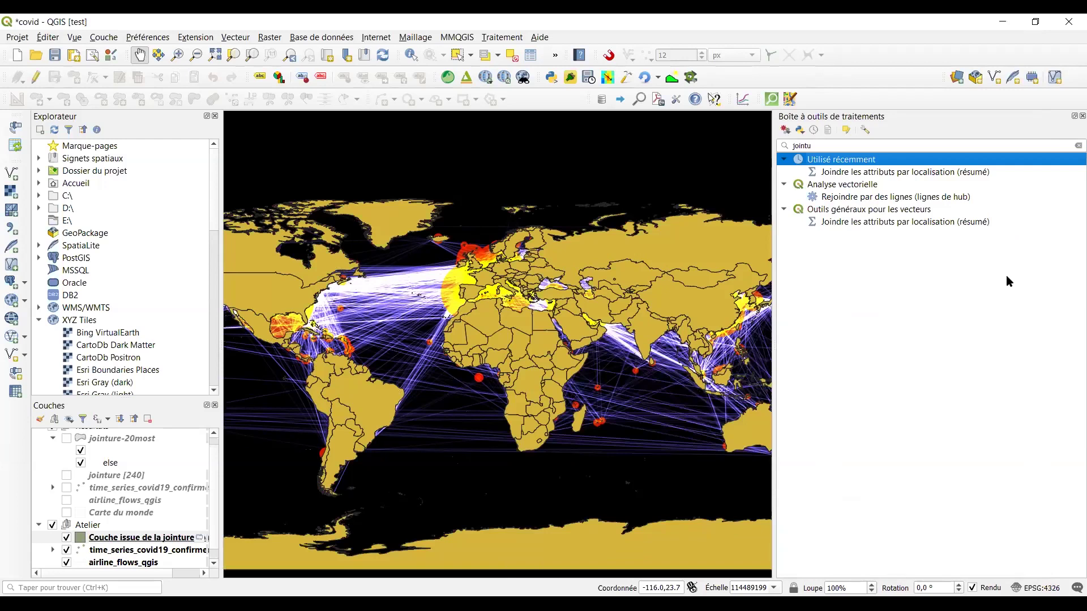
click(1082, 116)
Identify Canada in both the Carte du monde and spatial join layers to compare their attributes.
drag(552, 263, 631, 287)
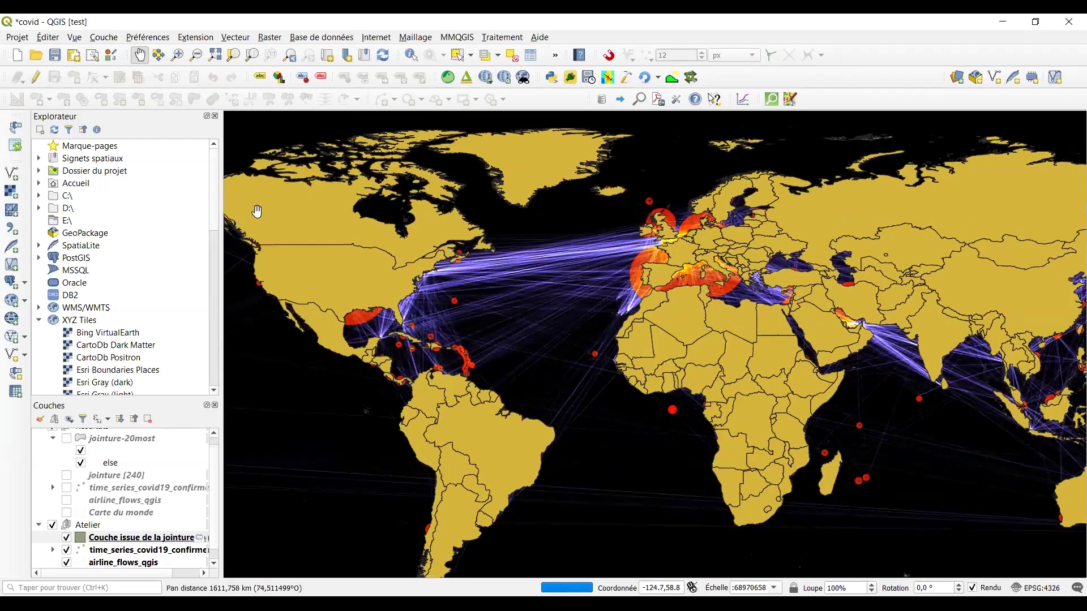
click(411, 55)
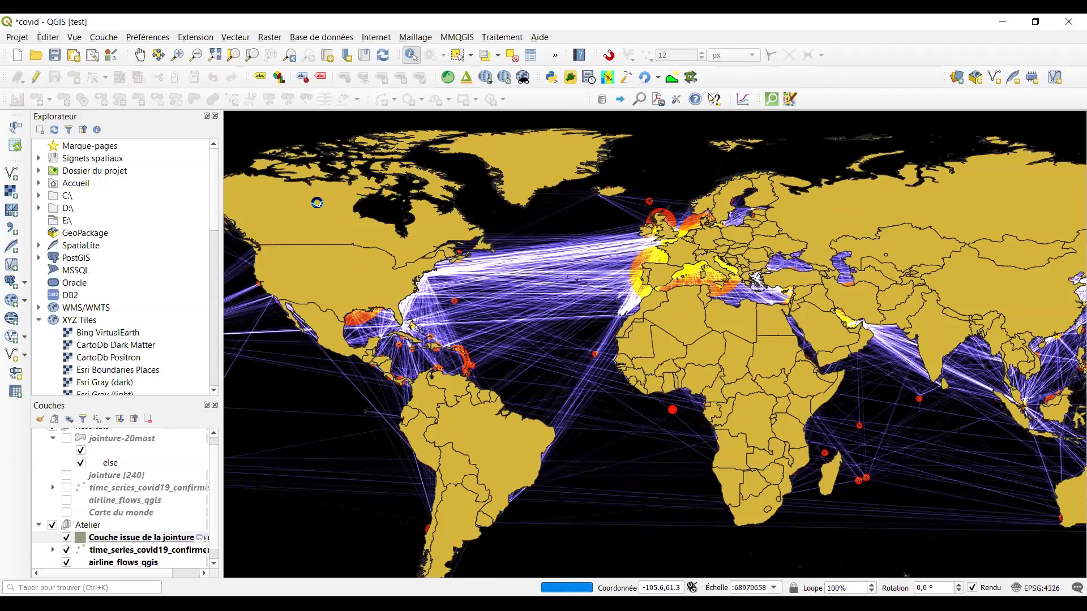
click(317, 203)
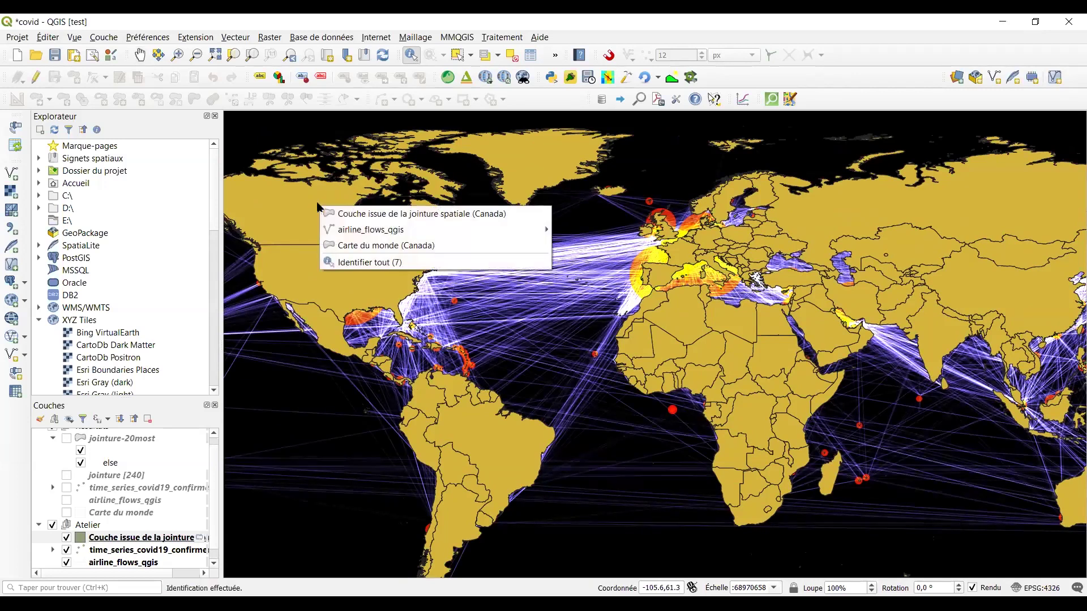
click(359, 244)
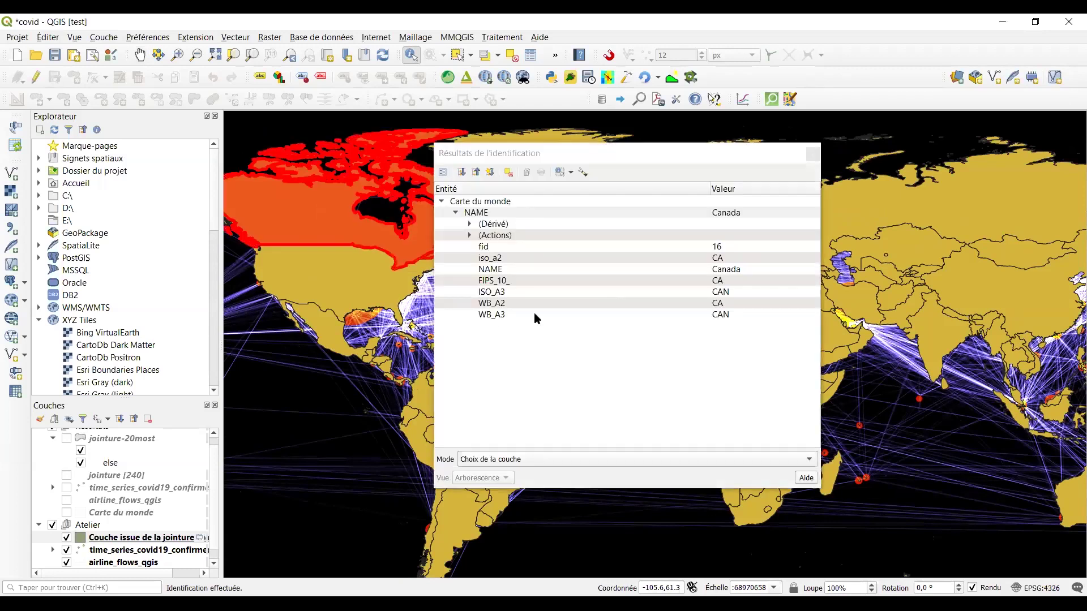
click(814, 154)
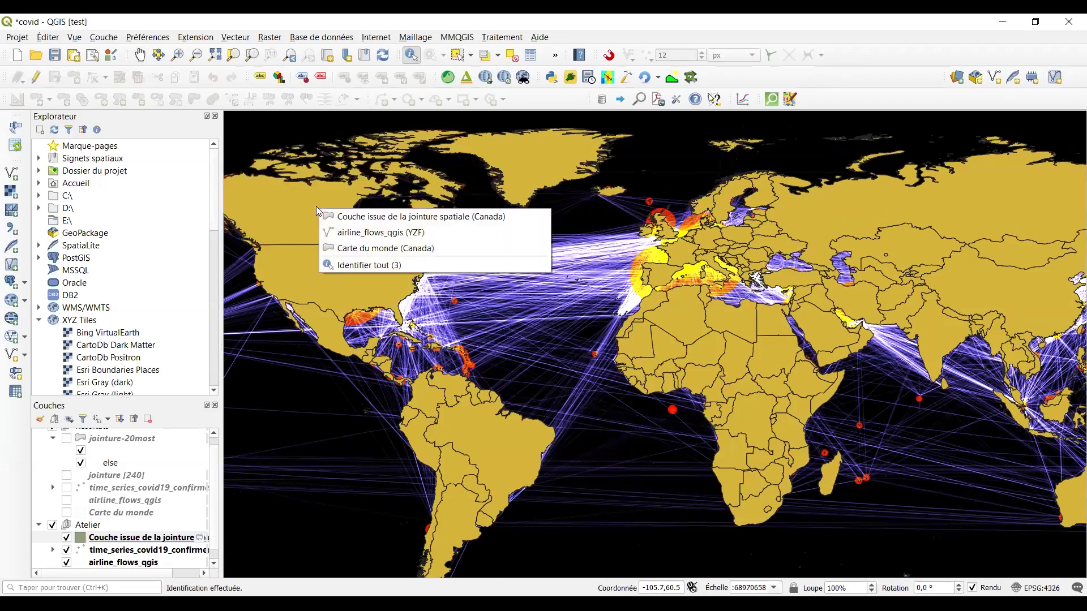
click(340, 215)
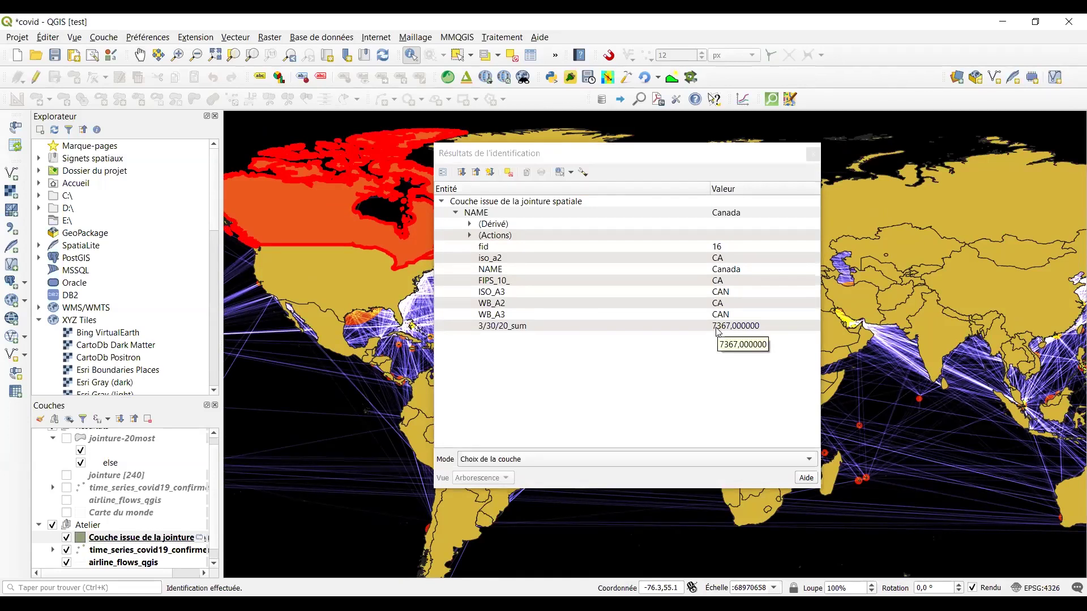
click(812, 155)
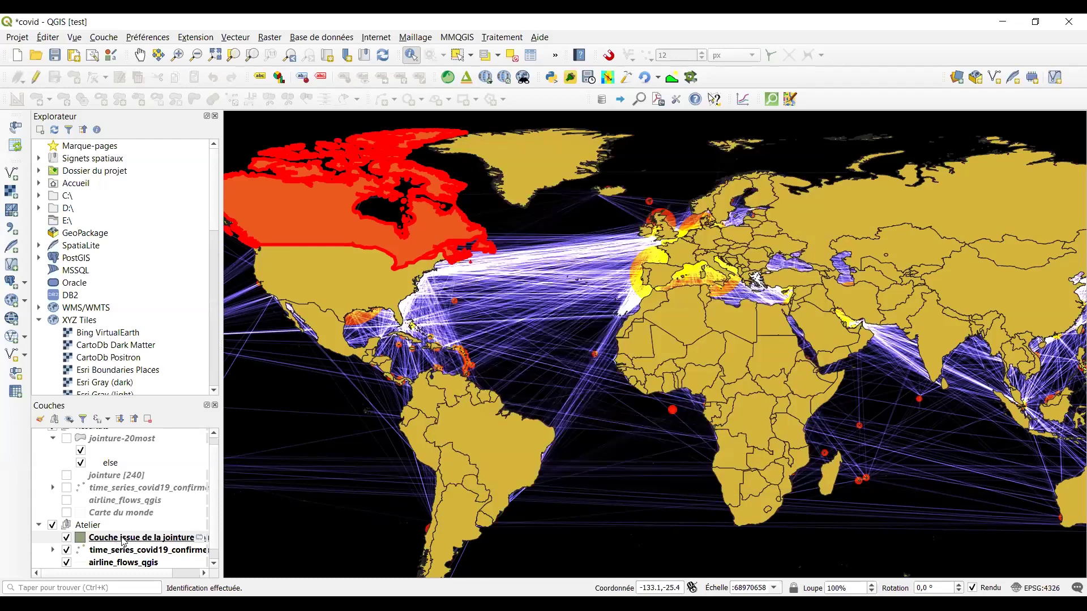
Change the spatial join layer's symbol type to Remplissage de centroïde and stop drawing points on every part of multi-part features.
click(123, 539)
double_click(124, 539)
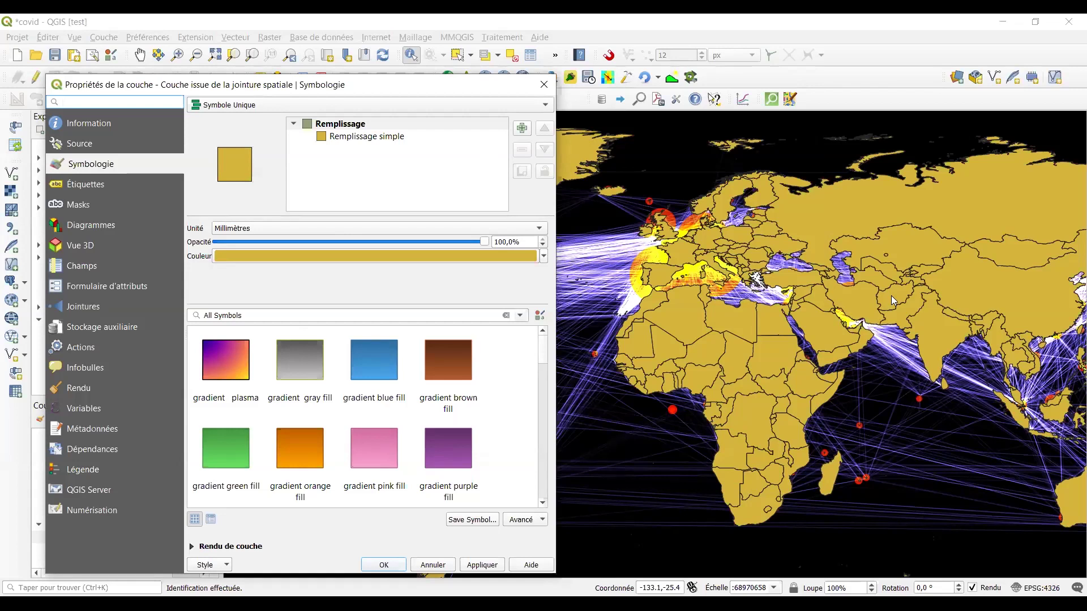
click(373, 142)
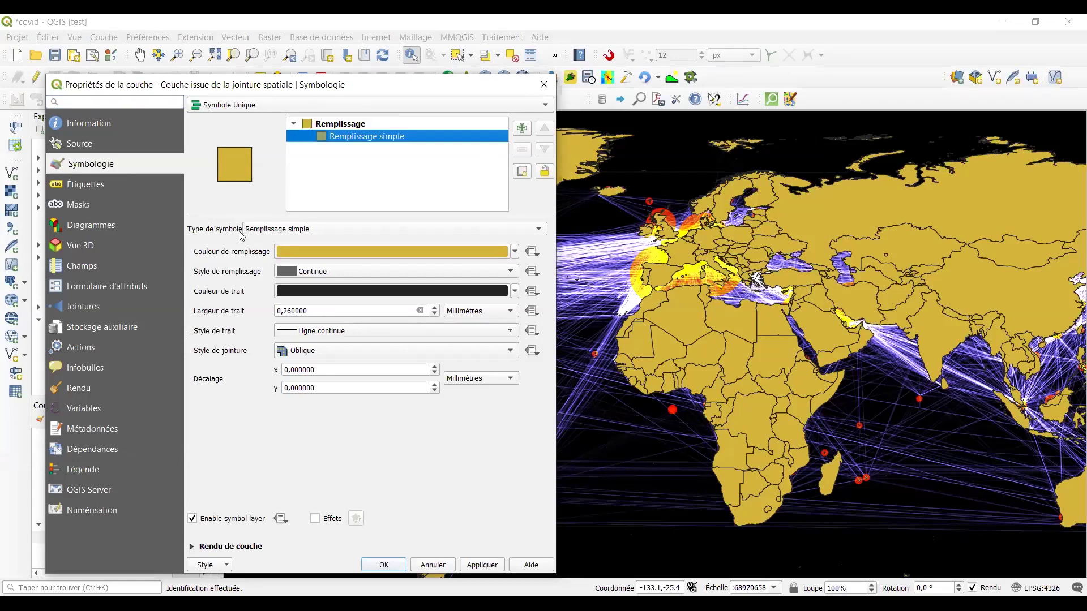
click(263, 229)
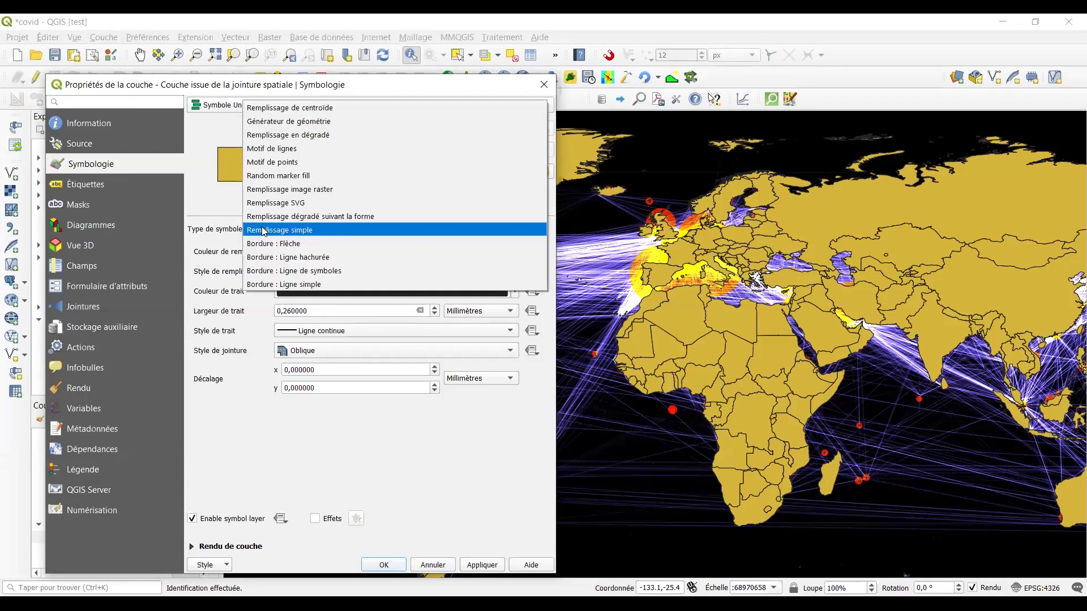
click(286, 113)
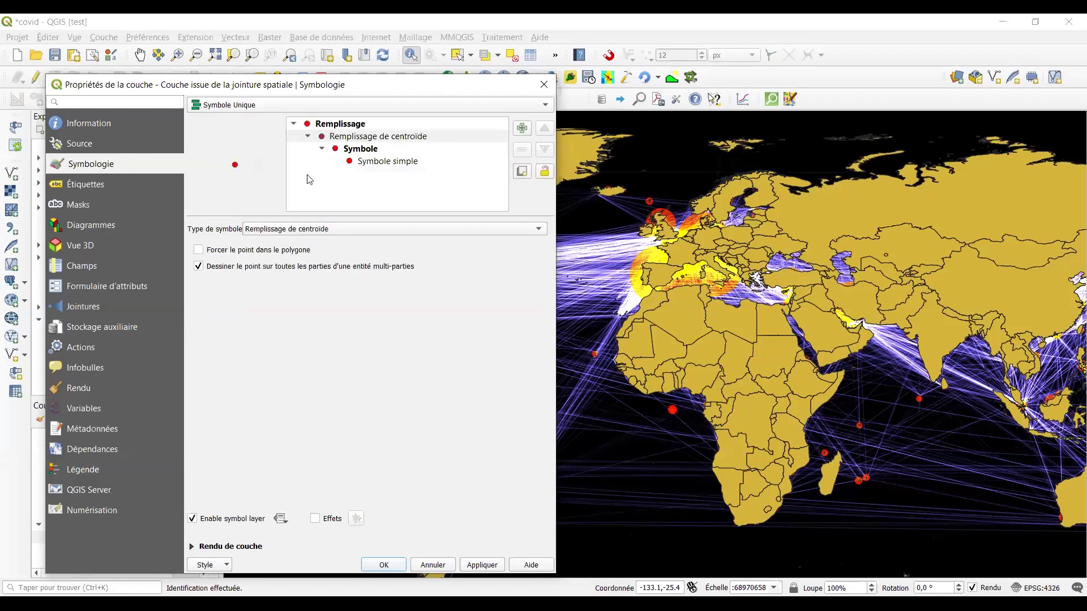
click(492, 563)
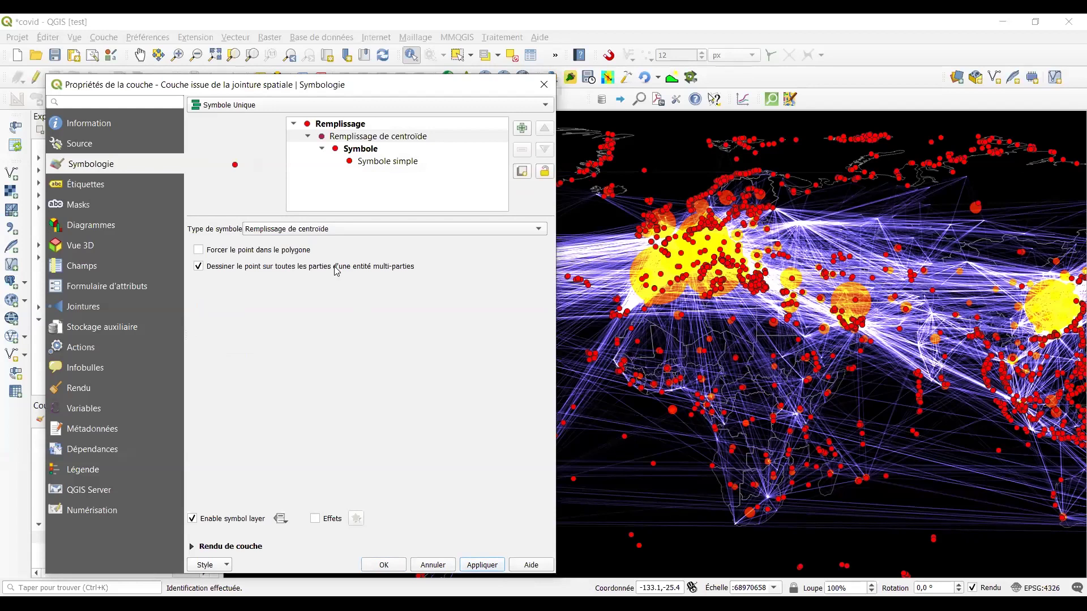
click(267, 273)
click(479, 565)
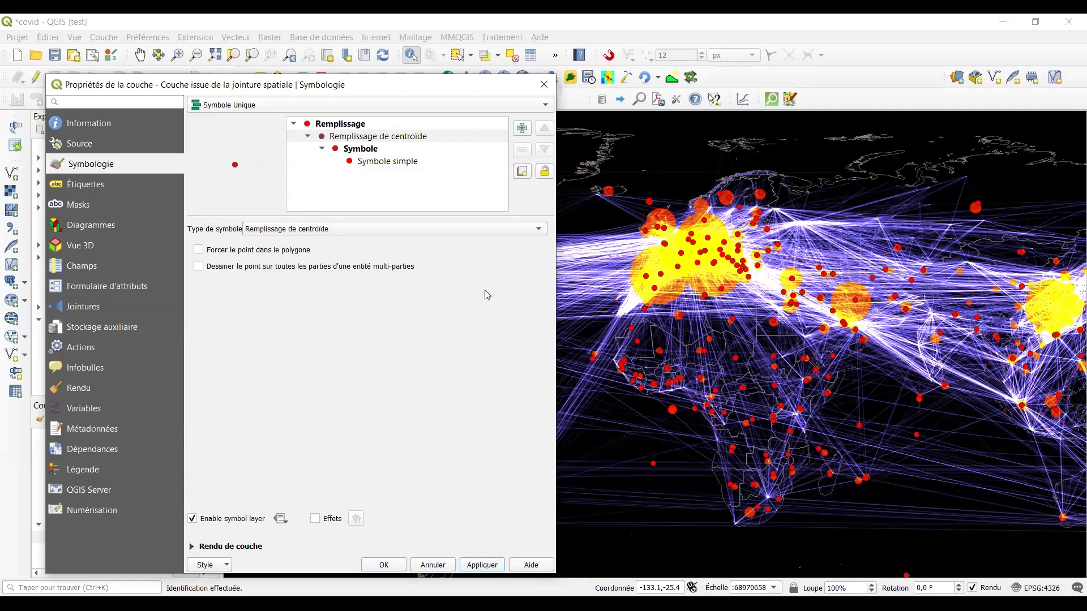
Give the centroid marker an orange #ff9101 fill at 80% opacity and an orange stroke.
click(428, 163)
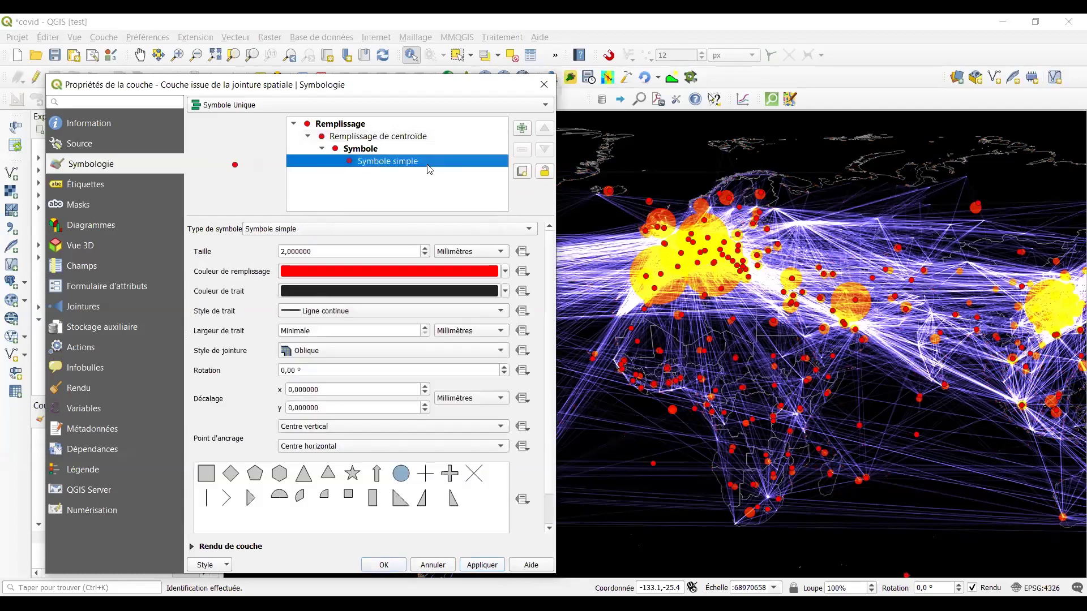
click(504, 272)
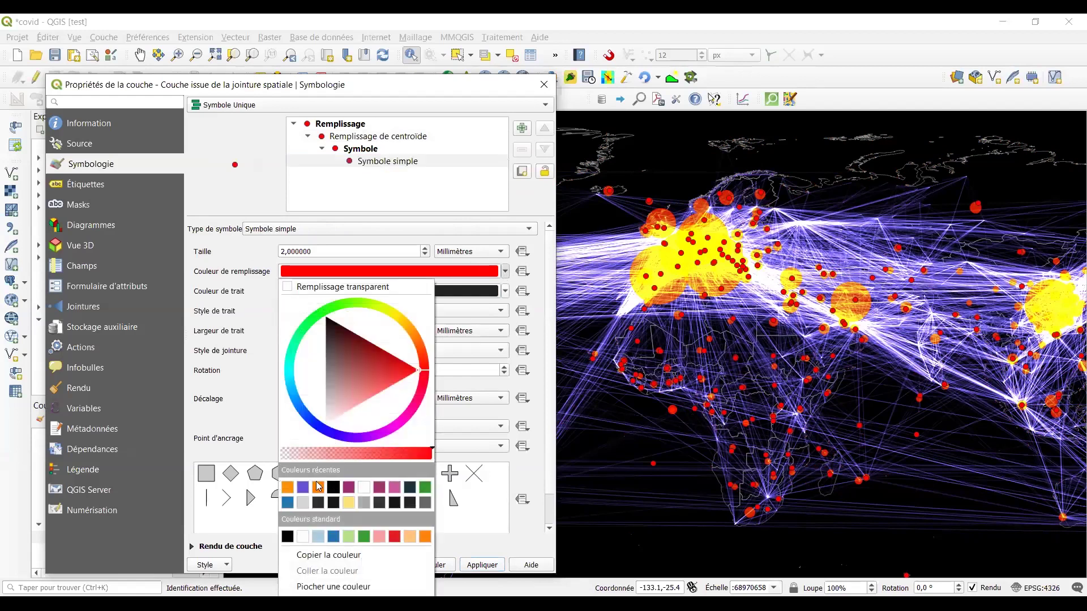
click(287, 488)
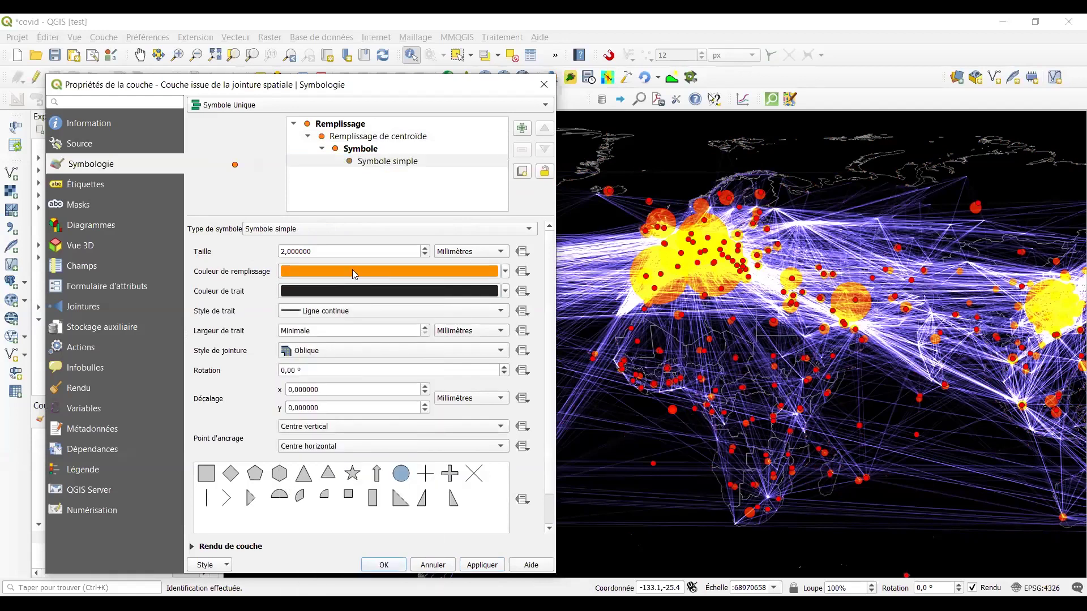
click(353, 270)
drag(714, 319, 666, 324)
text(80)
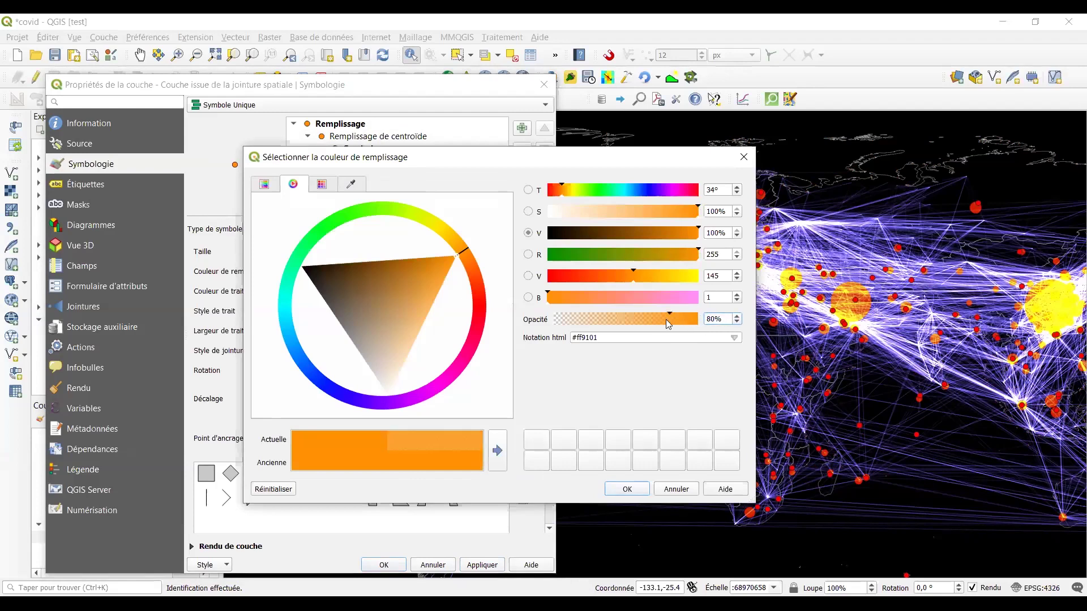
click(634, 490)
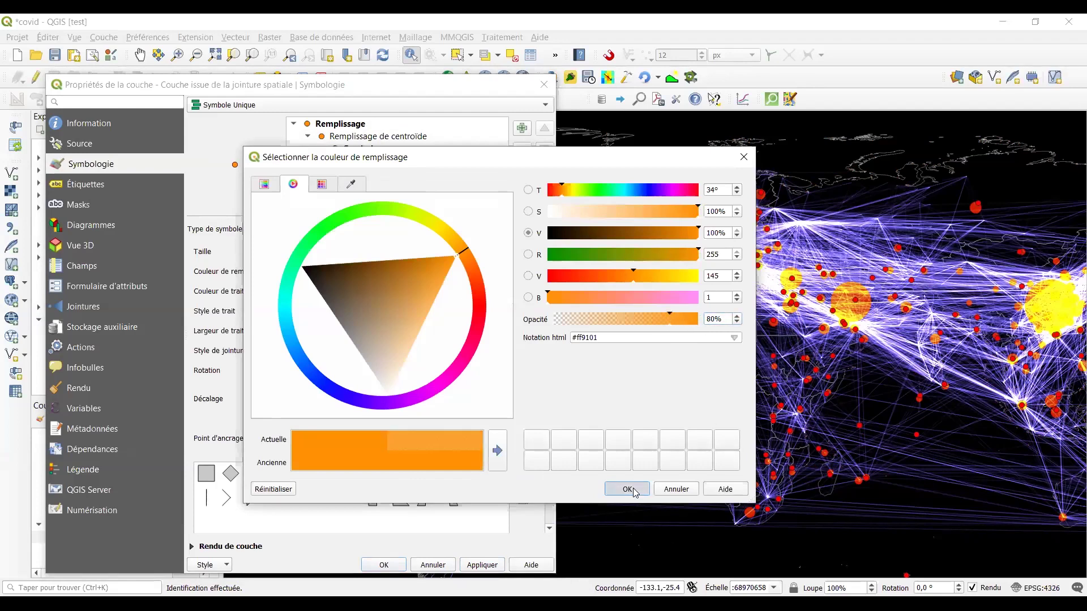
click(484, 565)
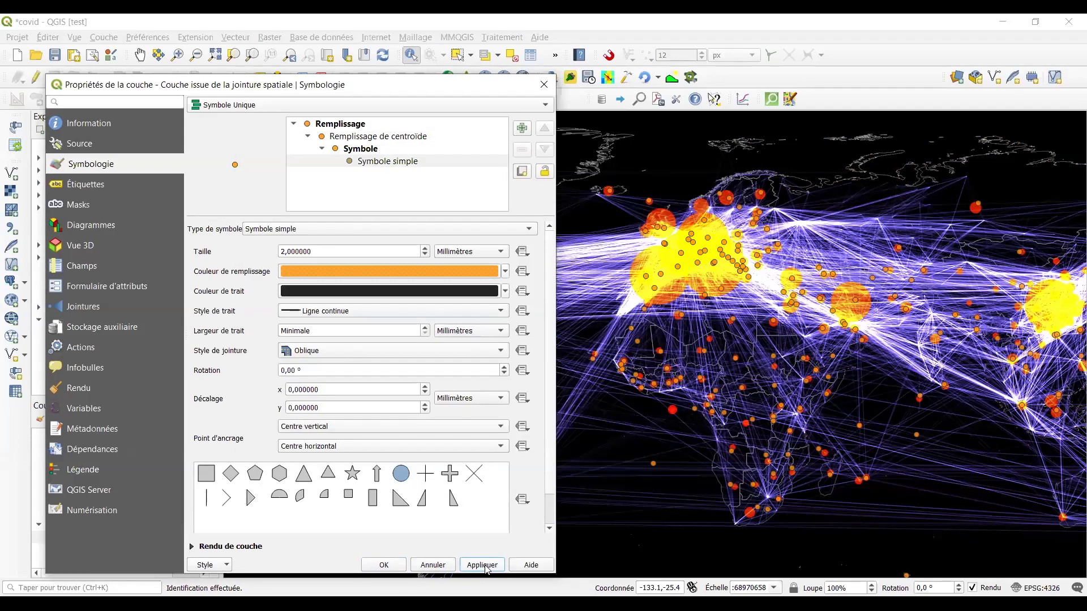
click(505, 291)
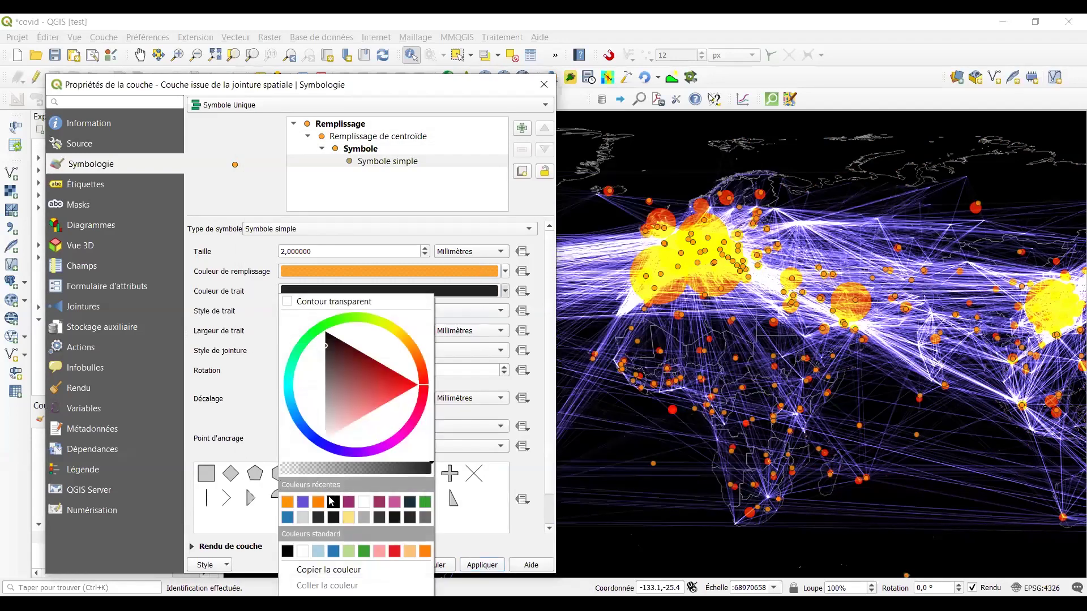
click(289, 503)
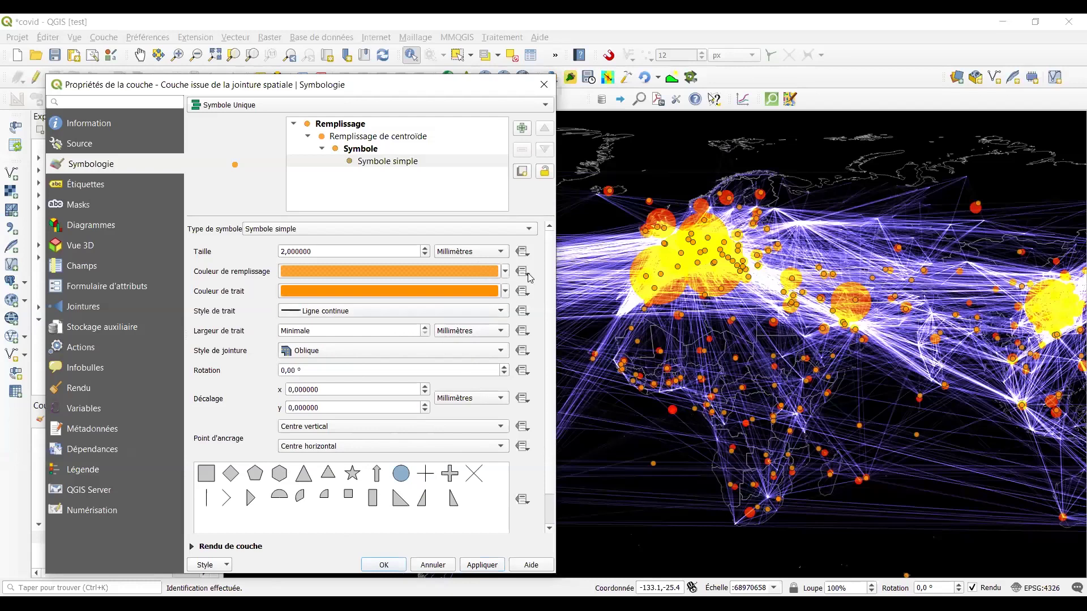
Scale the centroid marker size by 3/30/20_sum using the layer's value range, with Flannery sizes from 1 to 30.
click(523, 252)
click(555, 412)
click(426, 188)
click(427, 217)
click(448, 215)
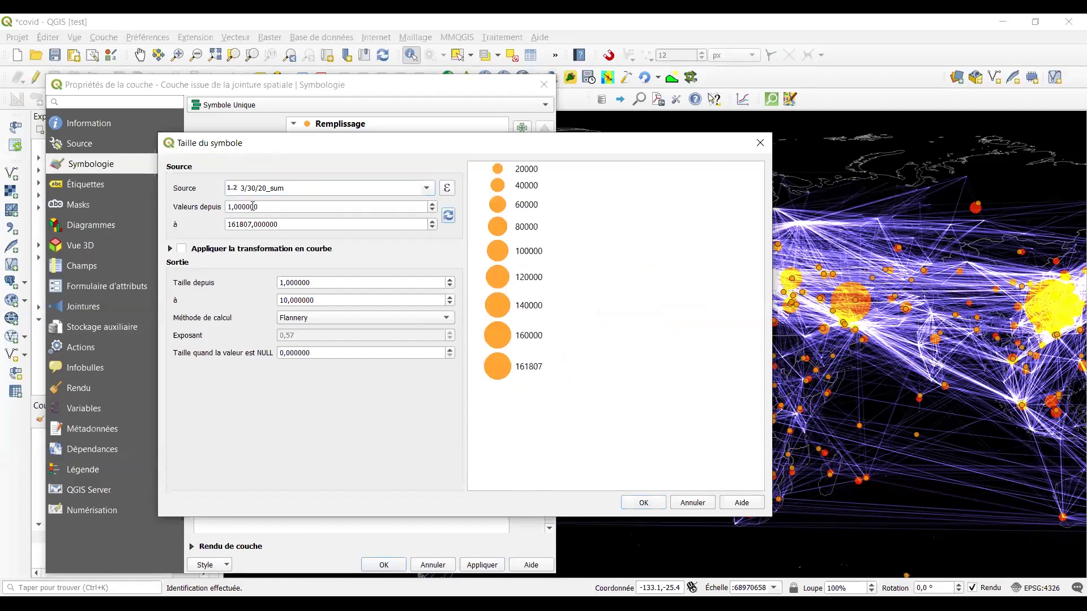
click(282, 300)
text(3)
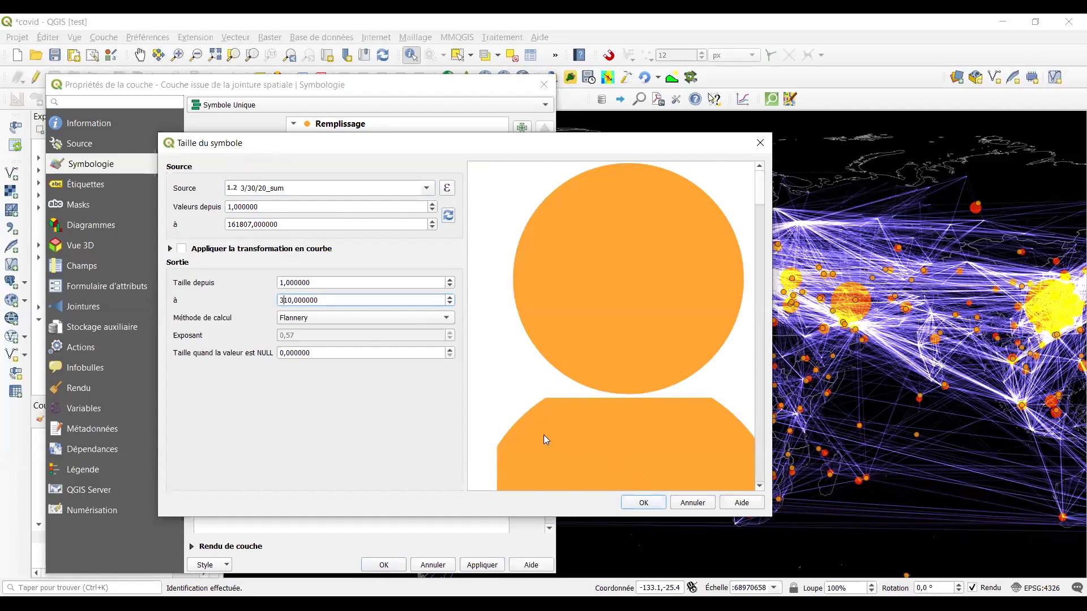
key(Delete)
click(644, 503)
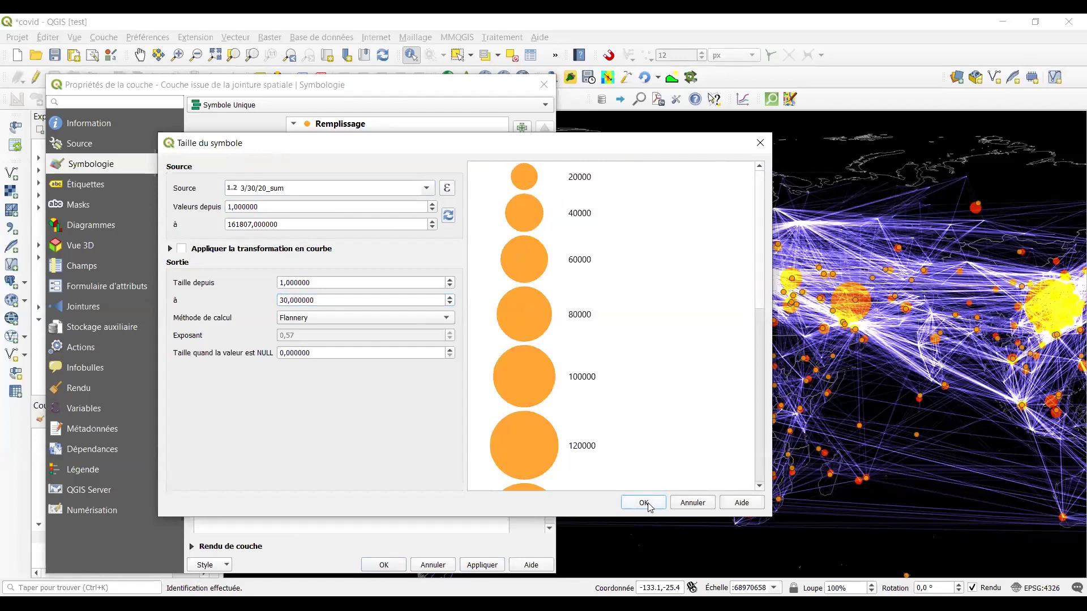
Apply the proportional sizing to the spatial join layer and toggle its visibility to compare it with the confirmed-cases points.
click(482, 565)
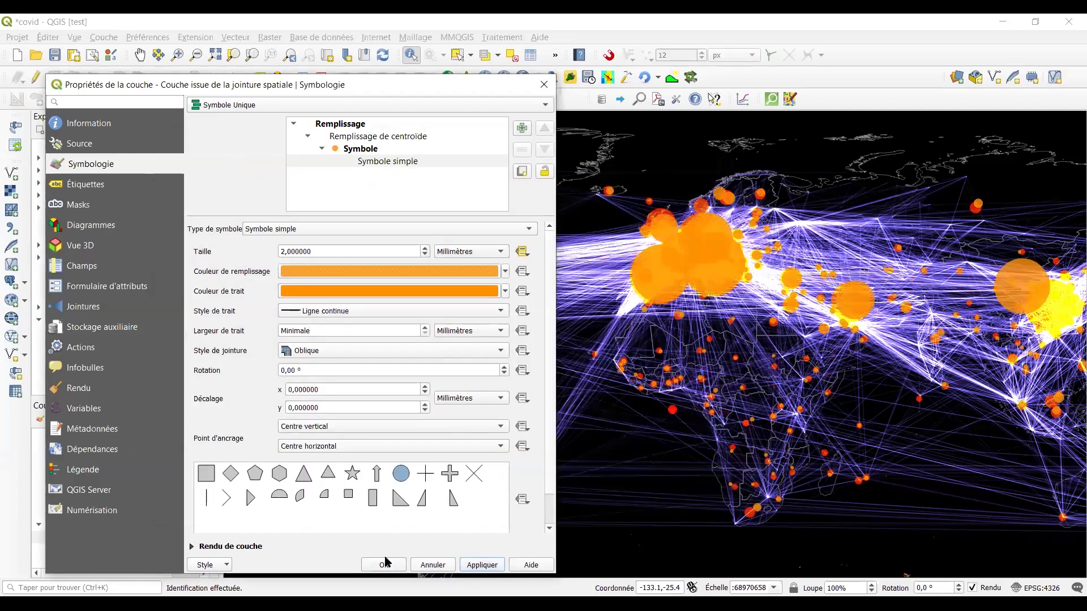
click(385, 565)
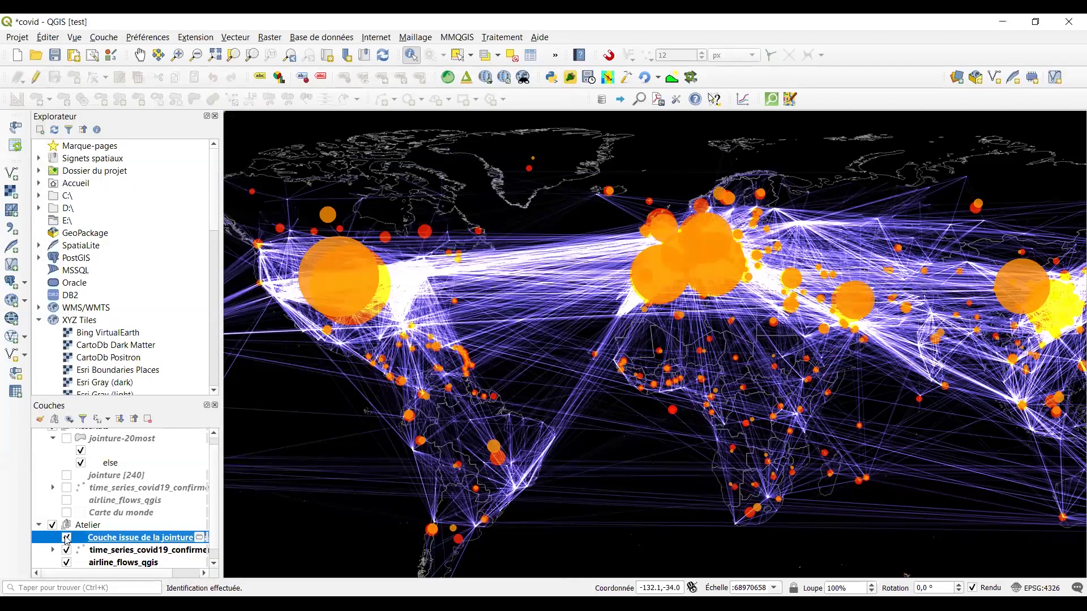
click(66, 537)
click(66, 538)
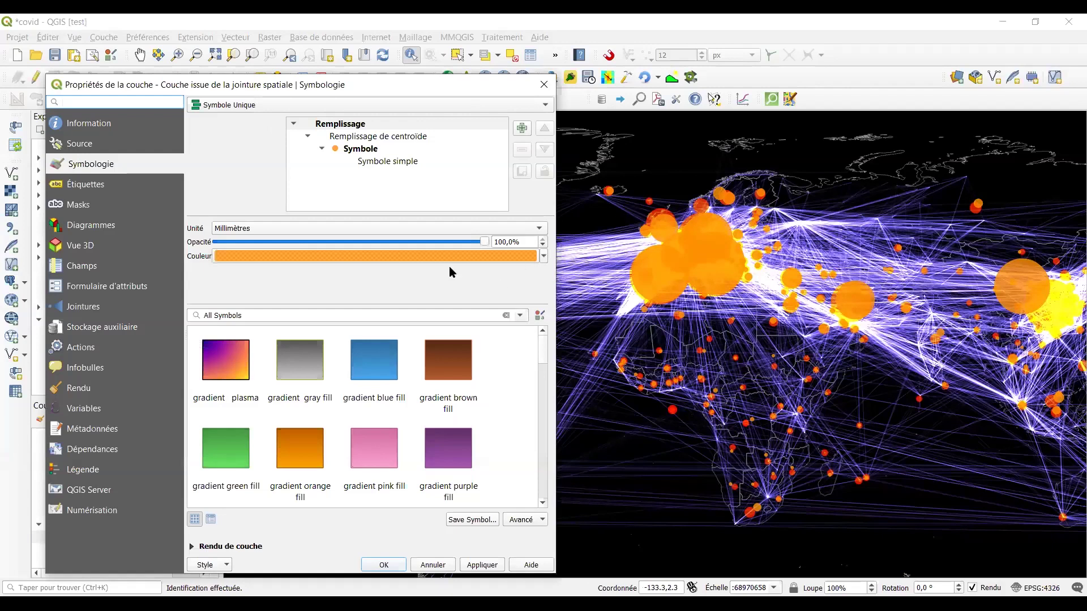
Enable feature rendering order control for the spatial join layer and order by 3/30/20_sum, Descendant.
click(256, 547)
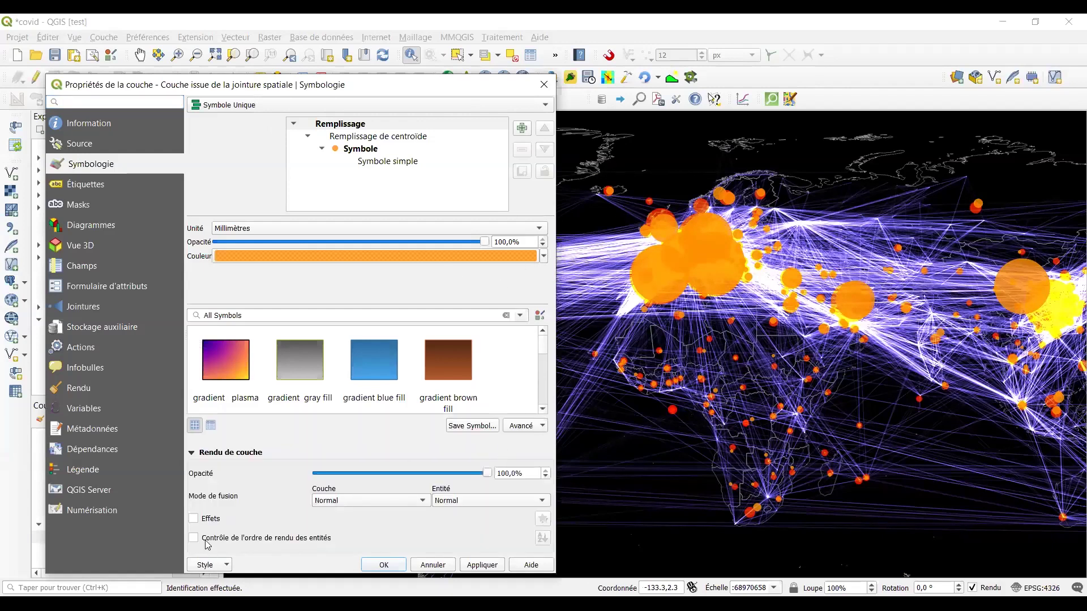
click(542, 537)
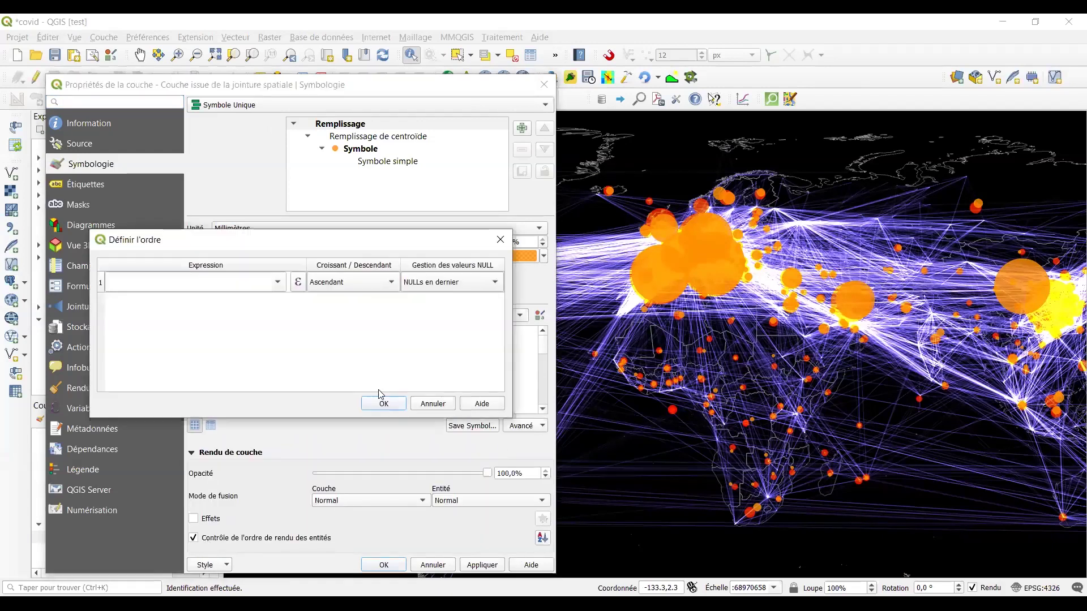
click(282, 285)
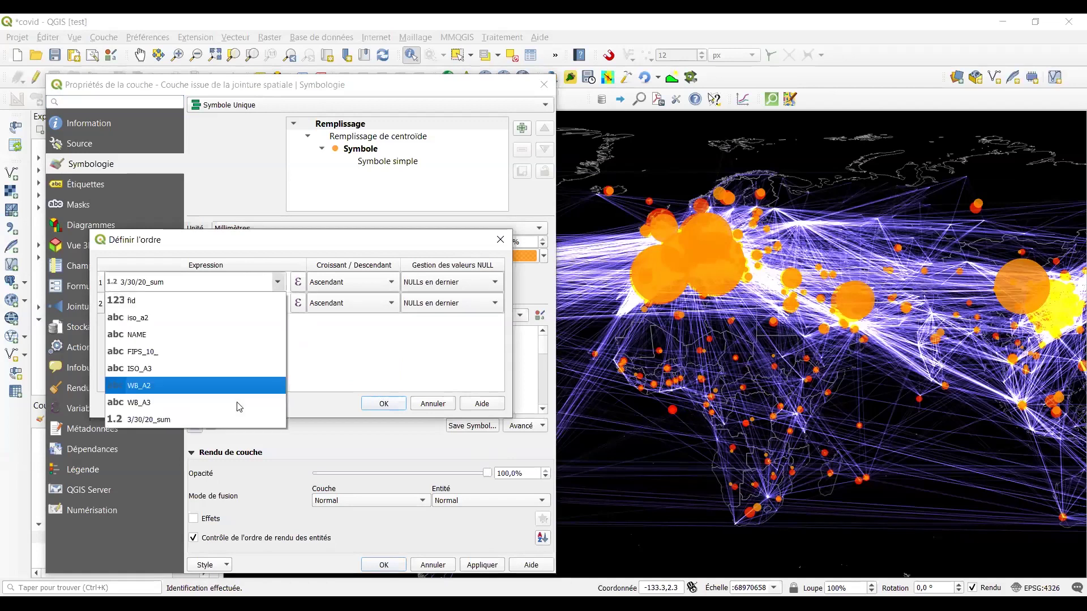
click(231, 419)
click(324, 288)
click(326, 293)
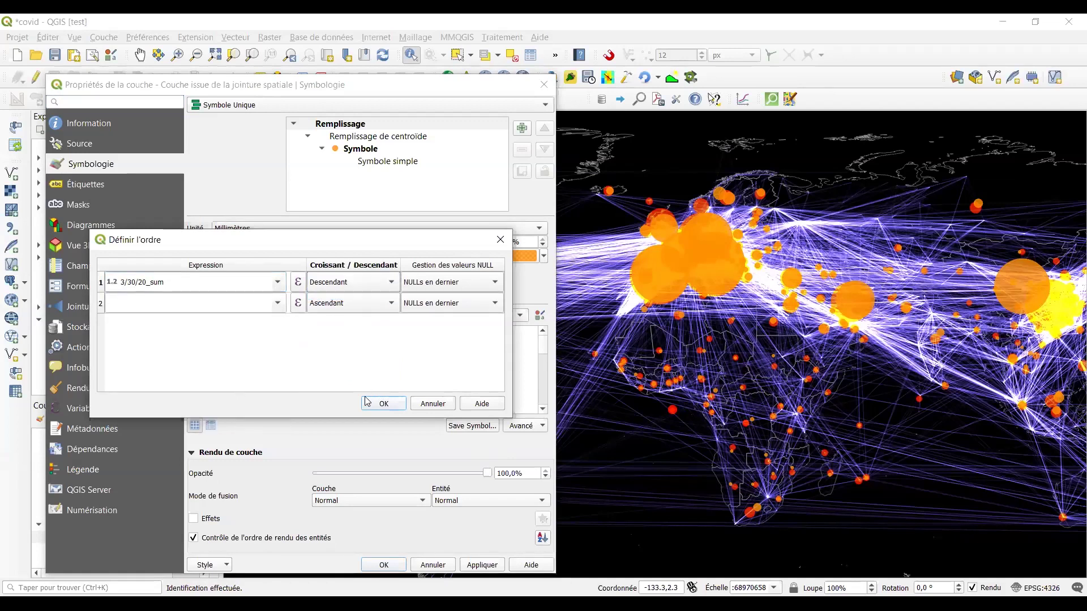
key(Return)
click(475, 567)
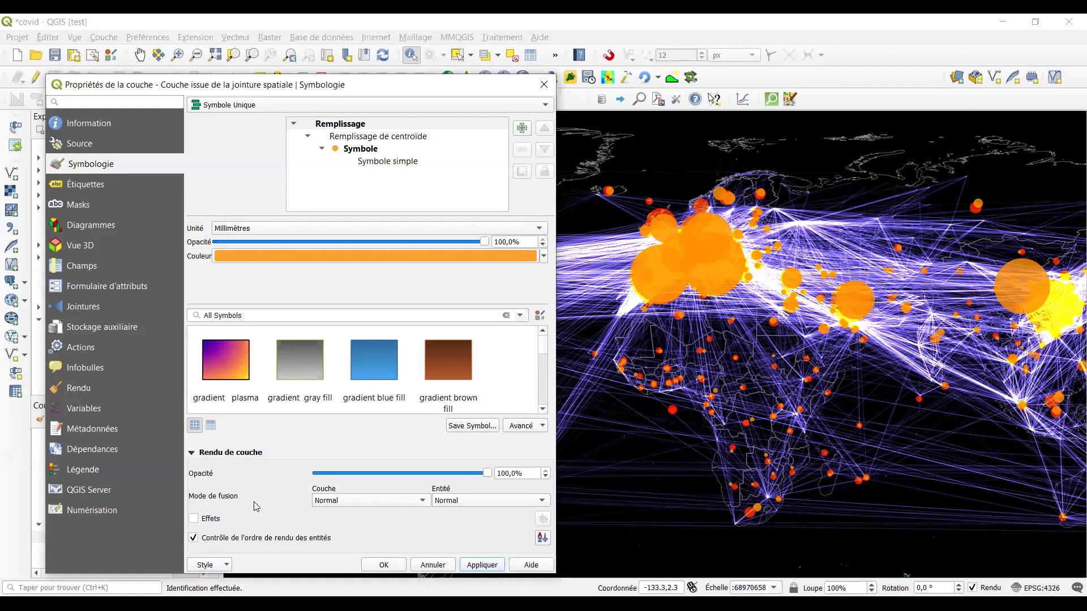
Set the spatial join layer's blending mode to Lumière dure.
click(219, 520)
click(215, 520)
click(339, 502)
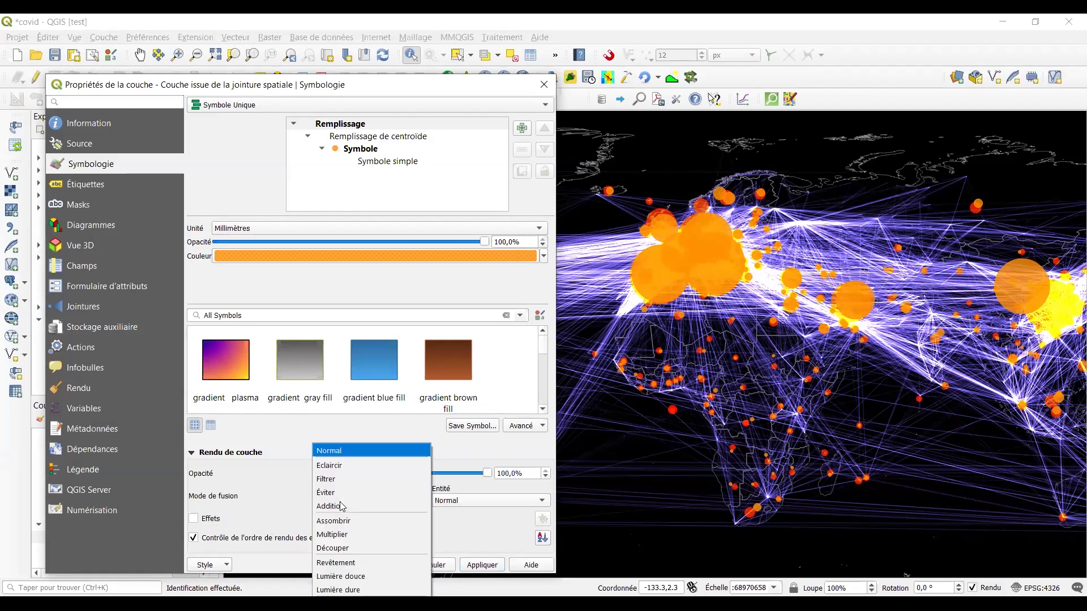
click(391, 590)
click(385, 565)
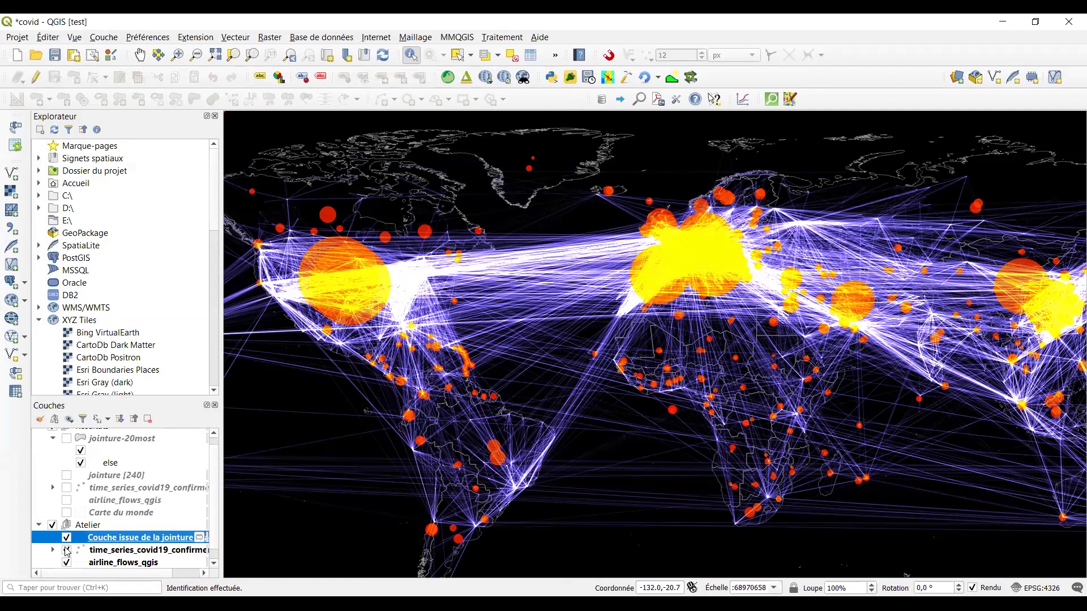
Toggle the confirmed-cases and spatial join layers to compare them, leaving the Atelier group's time_series_covid19_confirmed layer hidden.
click(67, 550)
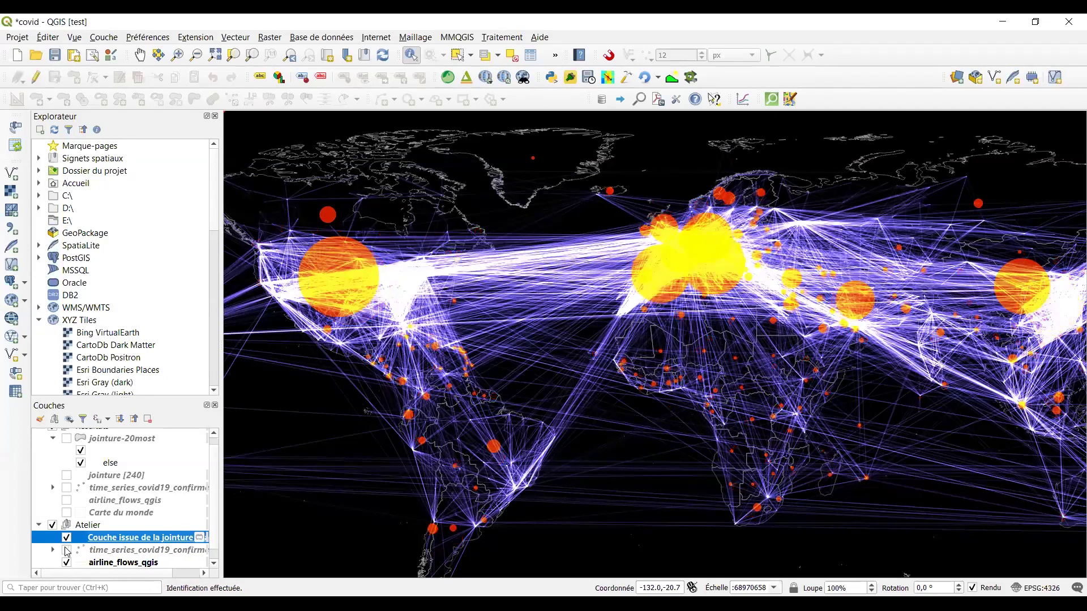
click(67, 550)
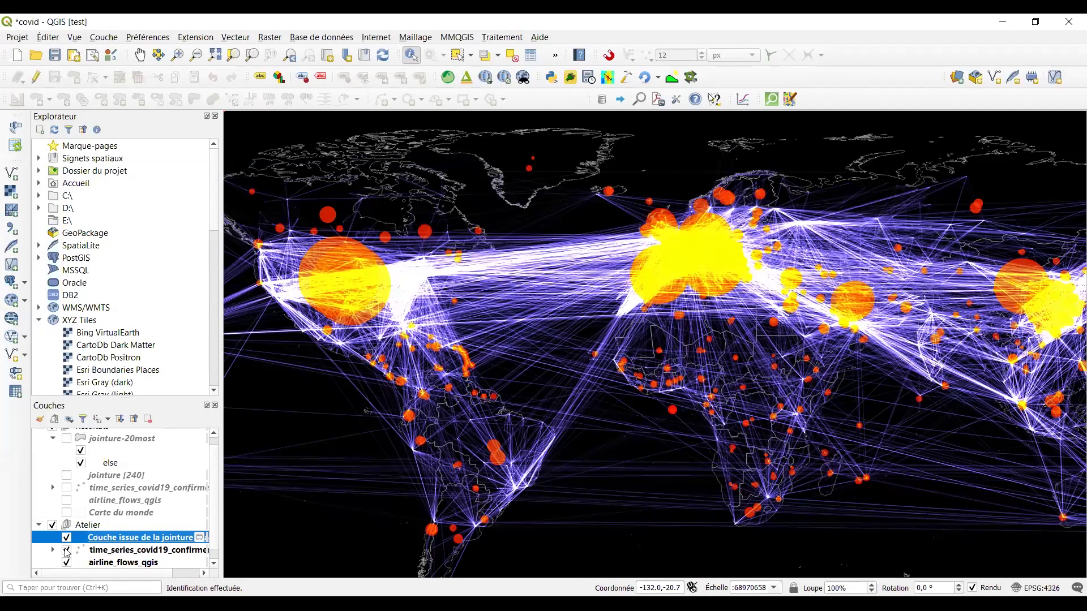
double_click(67, 542)
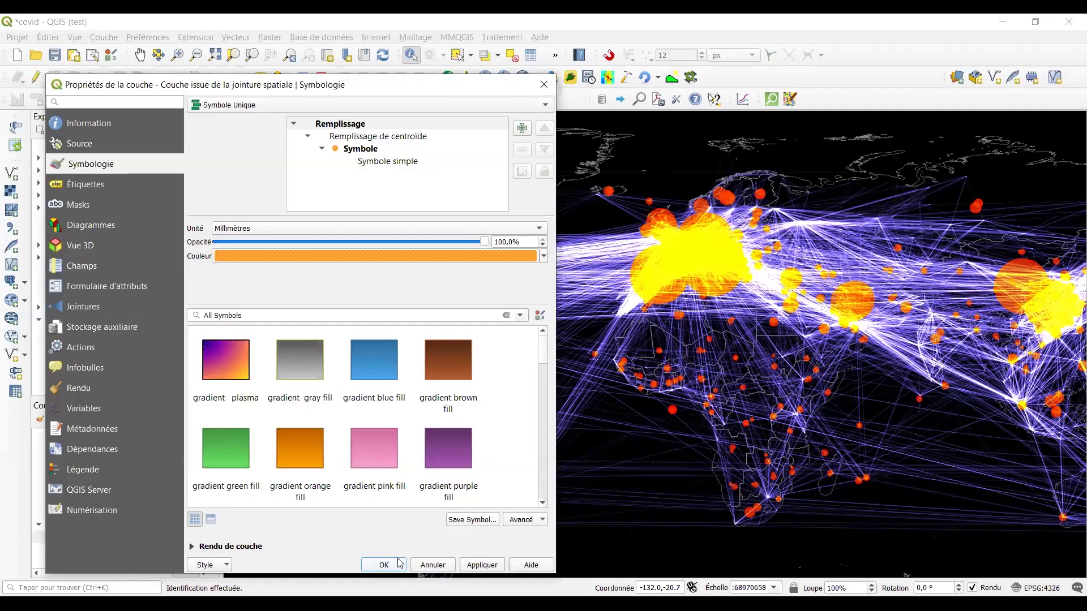
key(Escape)
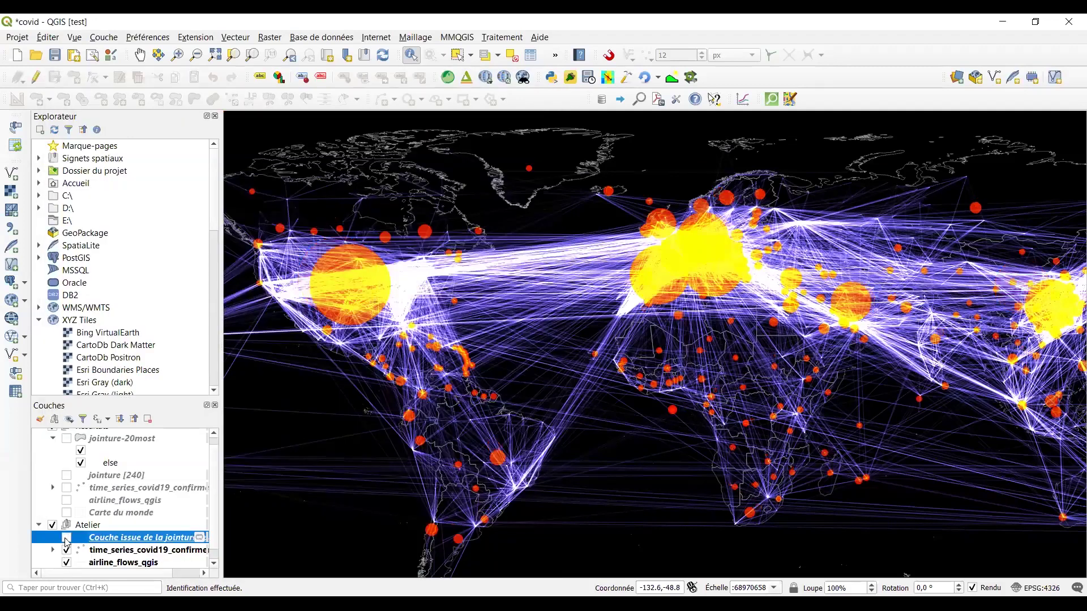
click(66, 538)
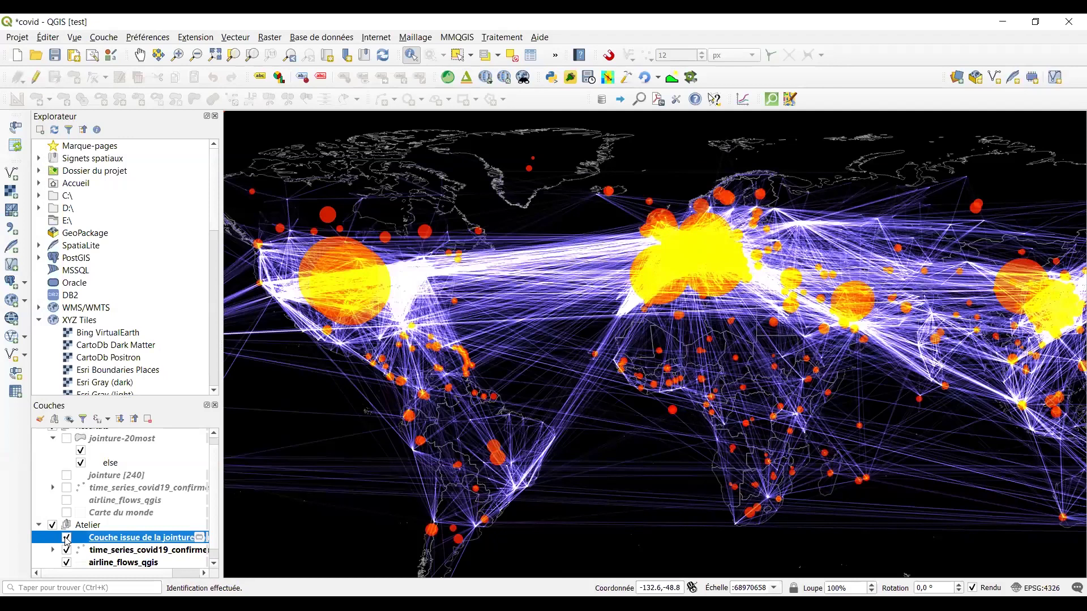
click(67, 551)
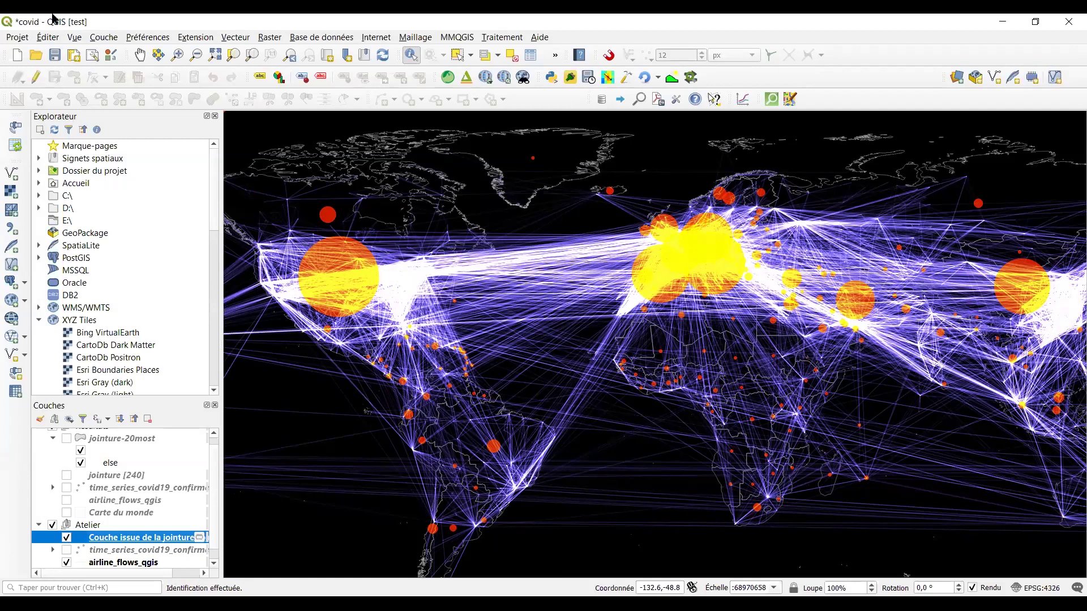
Open the existing Covid19 report from the layout manager and review its section types and field choices.
click(15, 38)
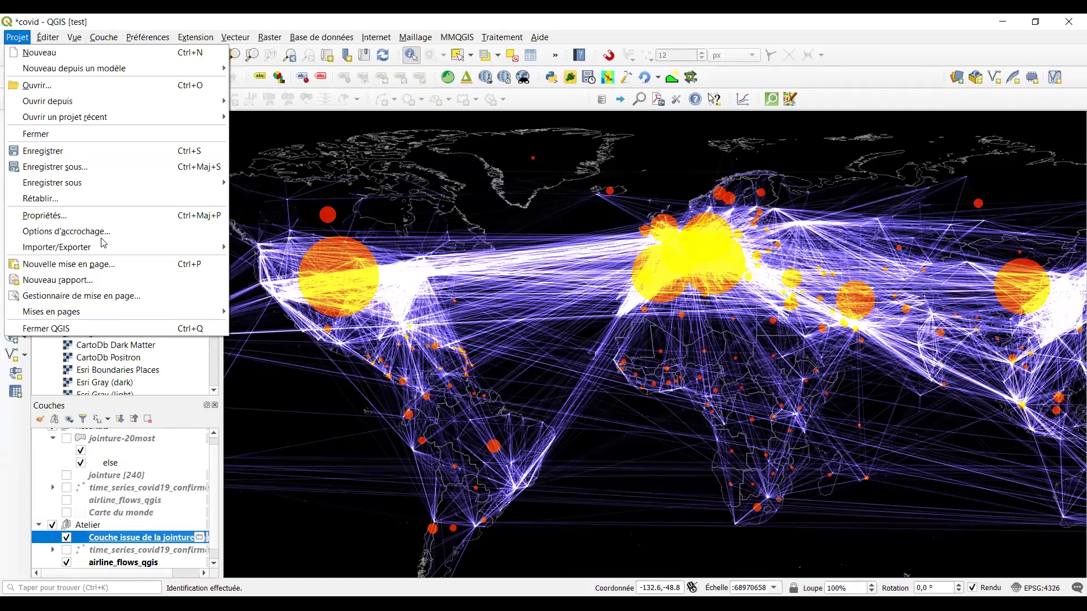
click(102, 297)
click(290, 346)
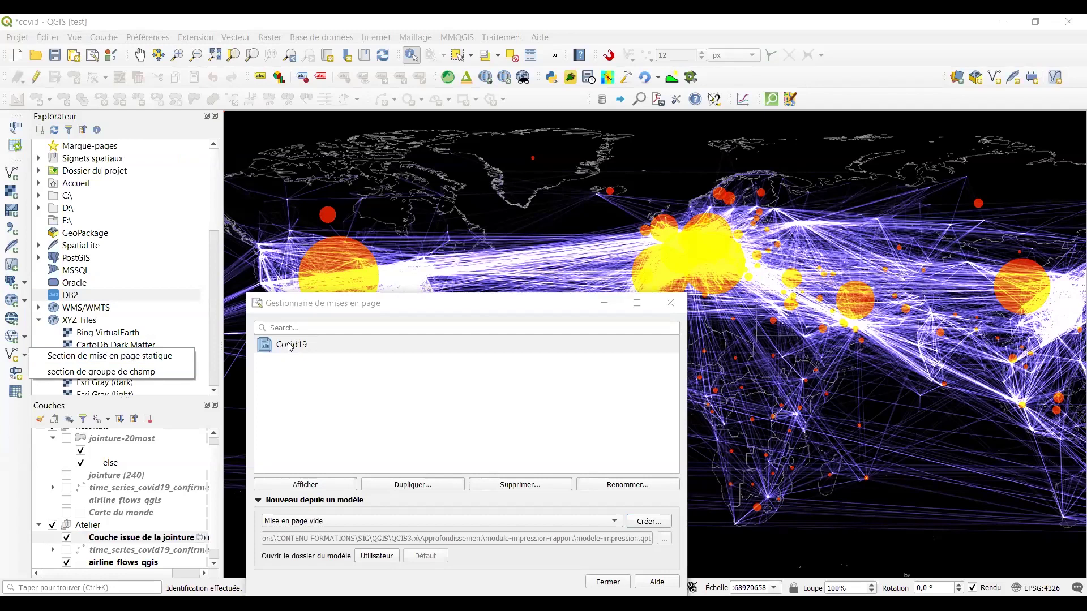
click(579, 342)
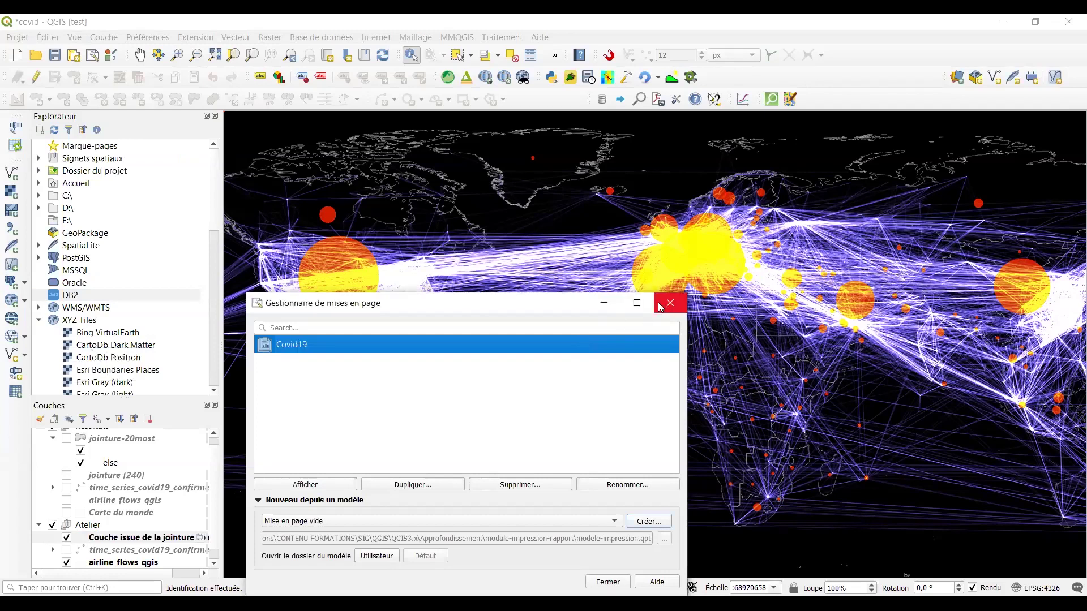
click(605, 303)
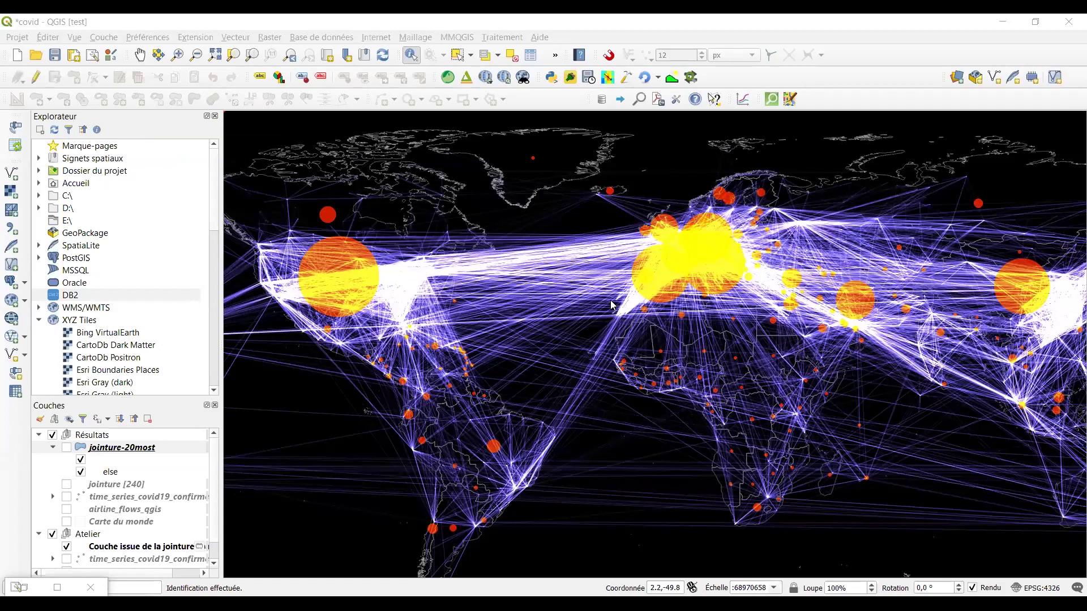
key(Return)
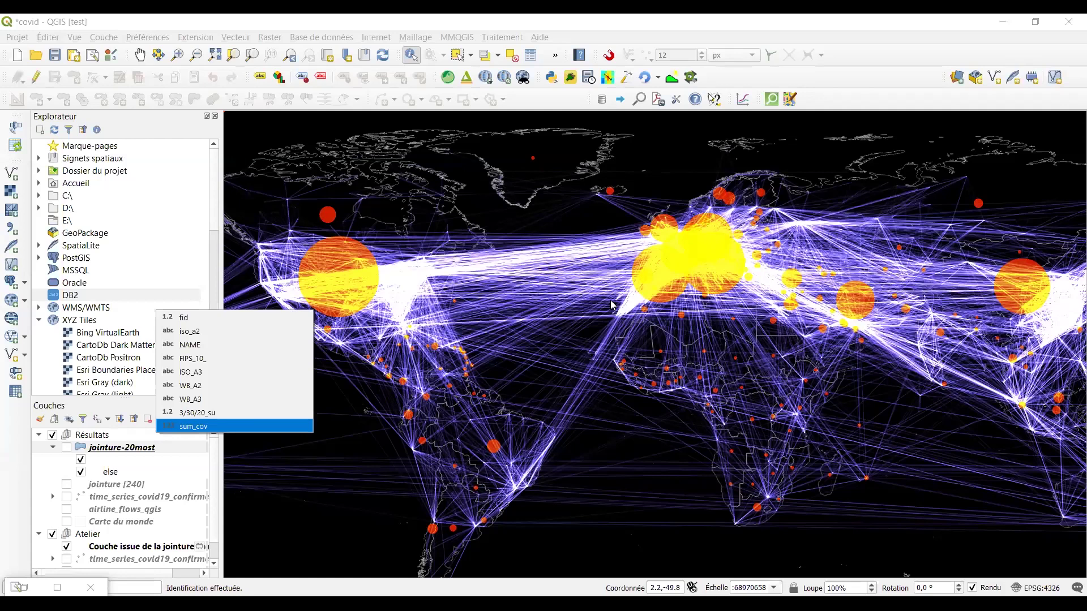
key(Return)
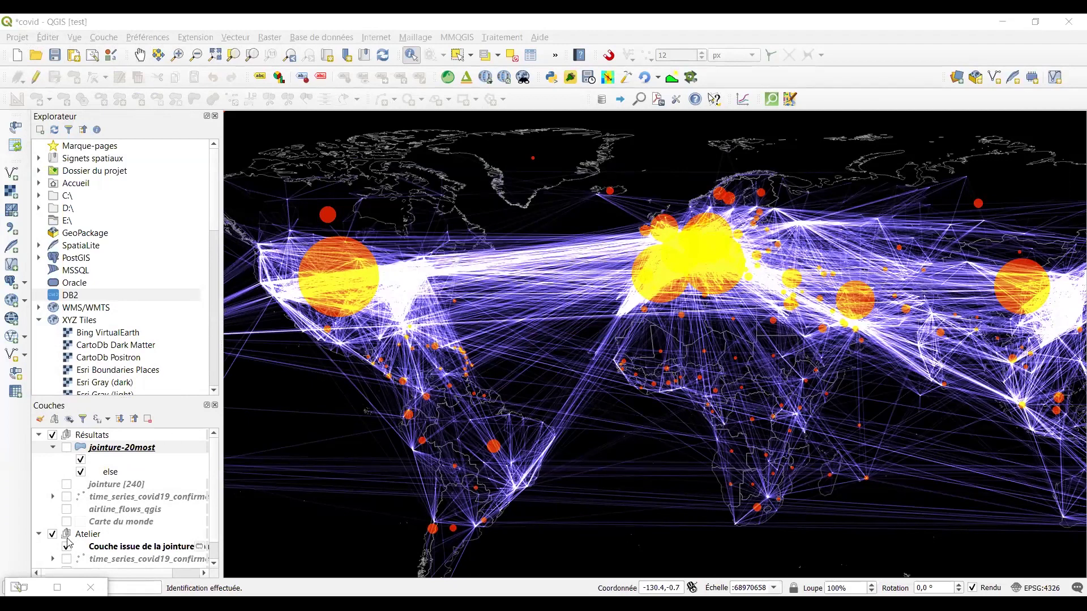
Hide the Atelier layers and display jointure-20most, airline_flows_qgis and Carte du monde from the Résultats group.
click(67, 547)
click(66, 447)
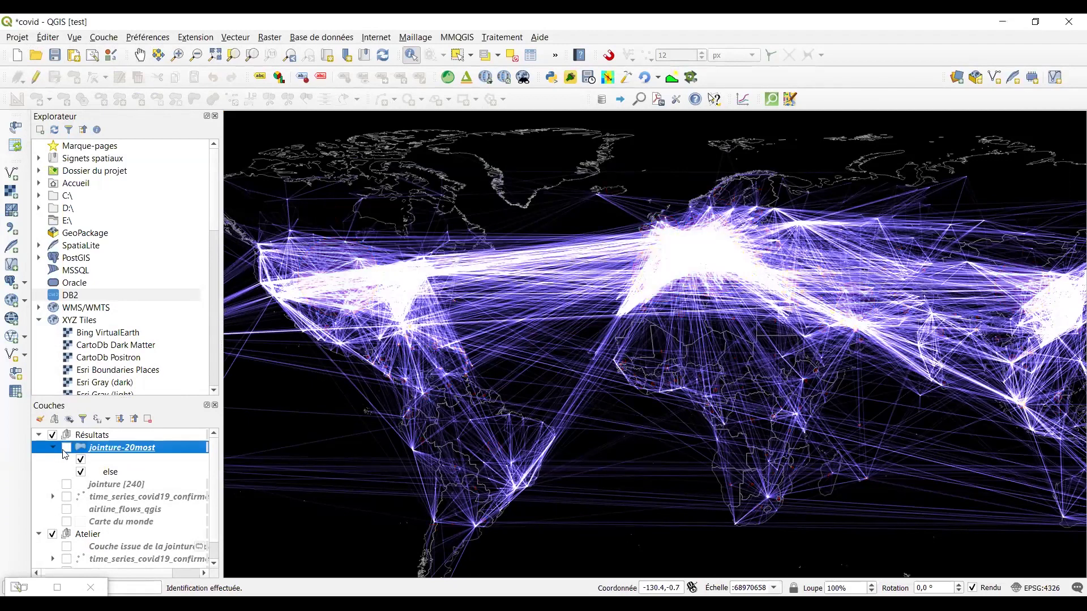
click(66, 510)
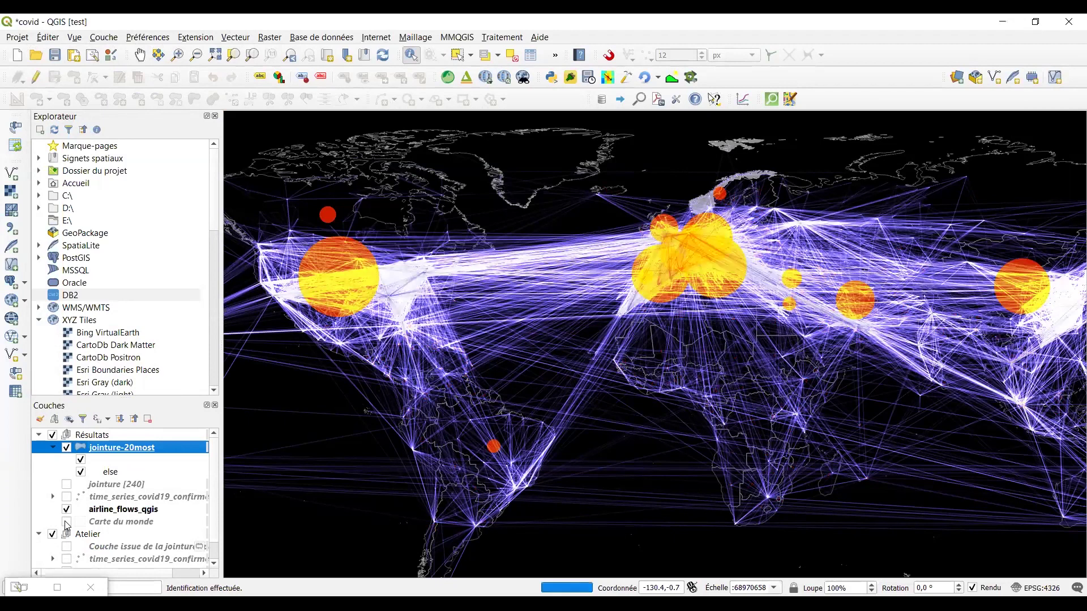
click(66, 522)
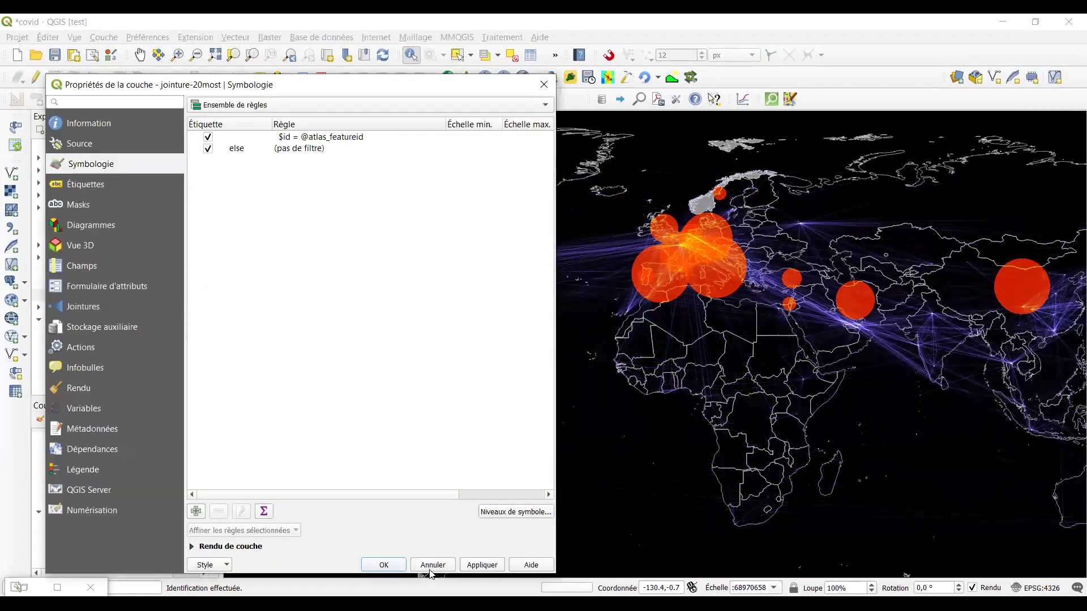
click(431, 568)
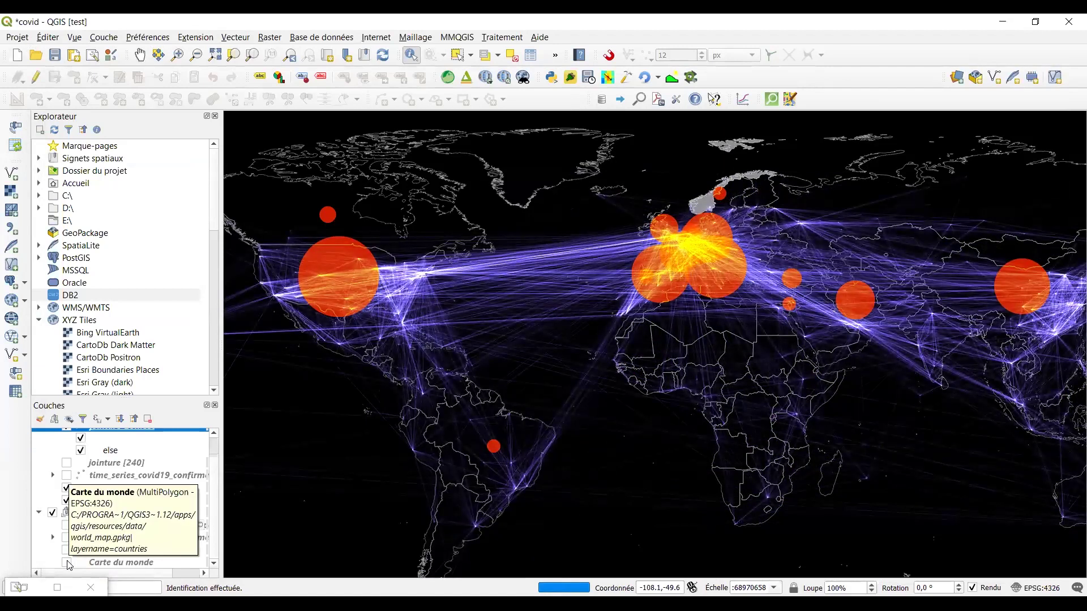
scroll(136, 462, up, 1)
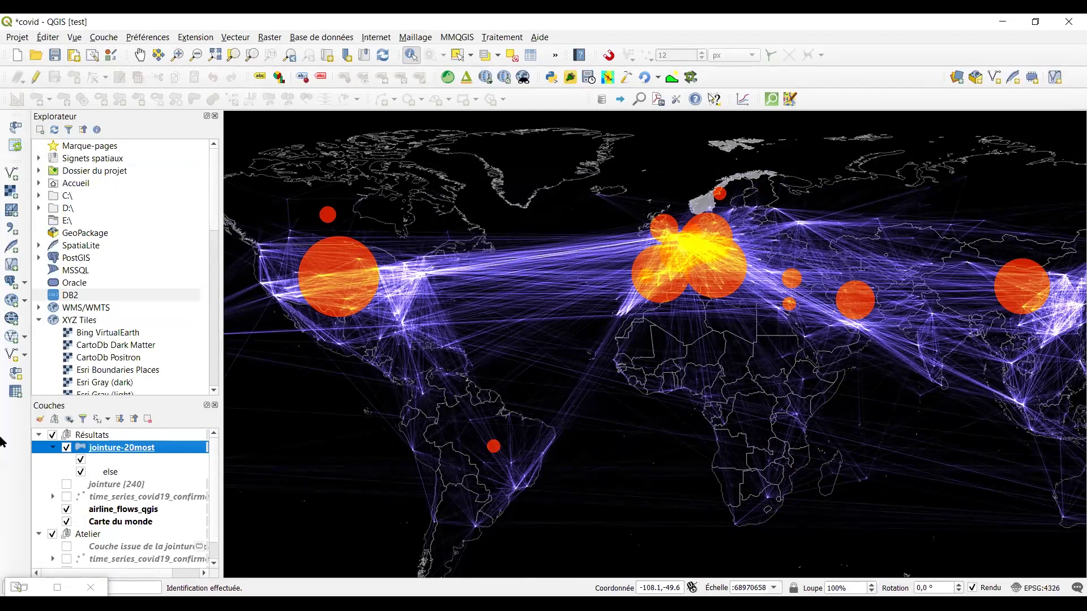
Create a new report titled tuto.
click(25, 41)
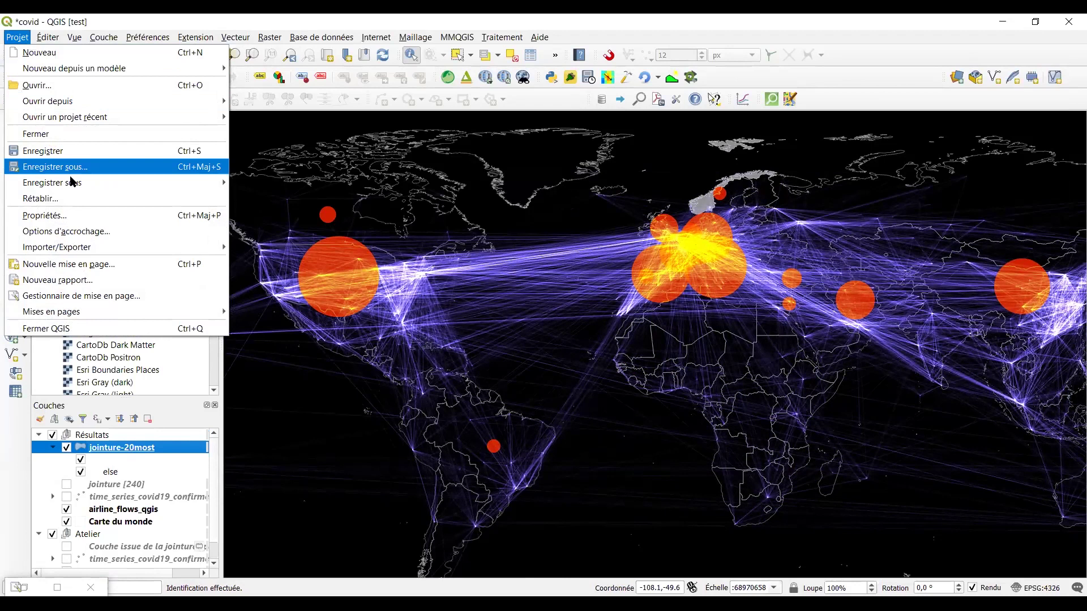
click(85, 280)
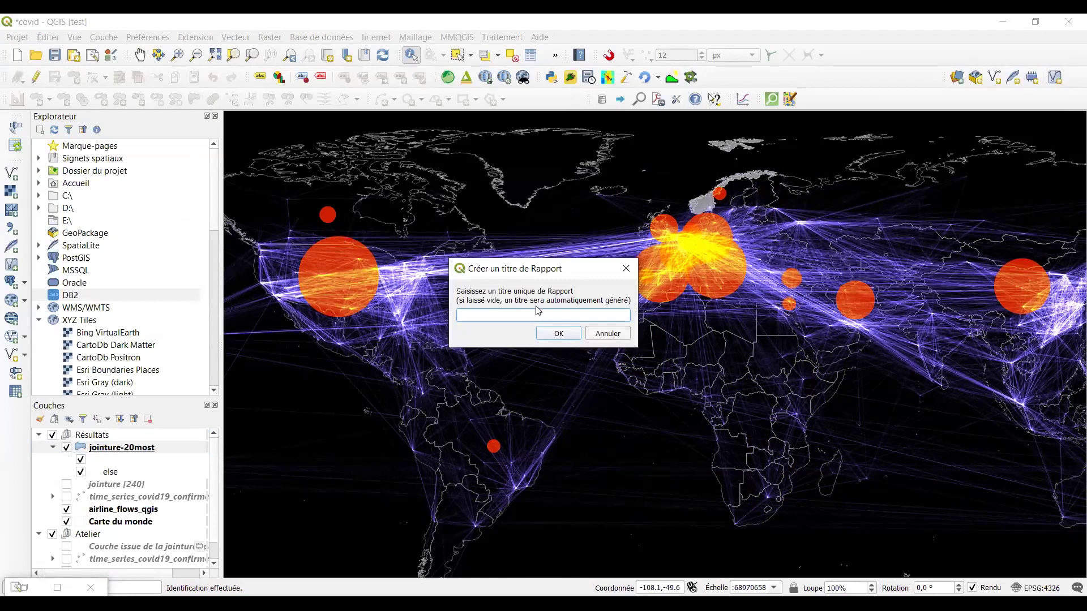
text(tuto)
key(Return)
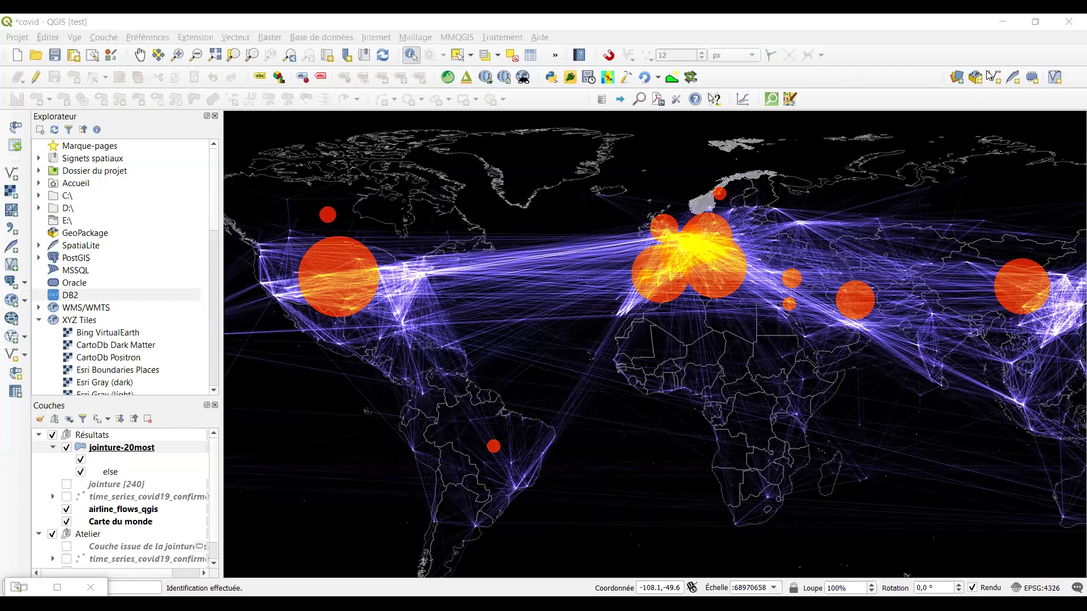
Format the report's text in bold (Gras) MS Shell Dlg 2 at size 22.
click(726, 304)
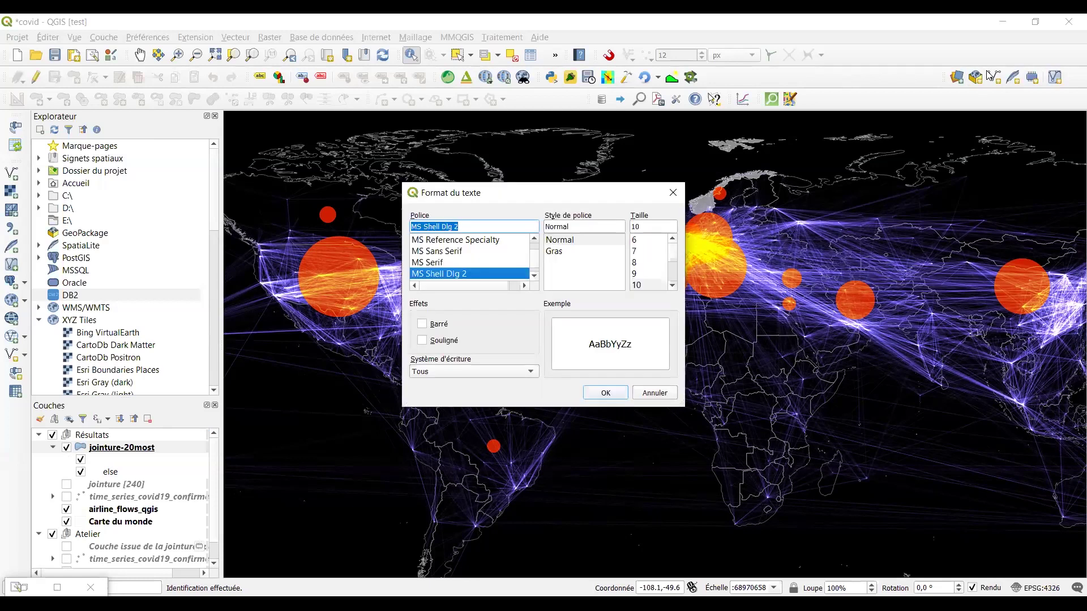
key(Tab)
key(Down)
key(Tab)
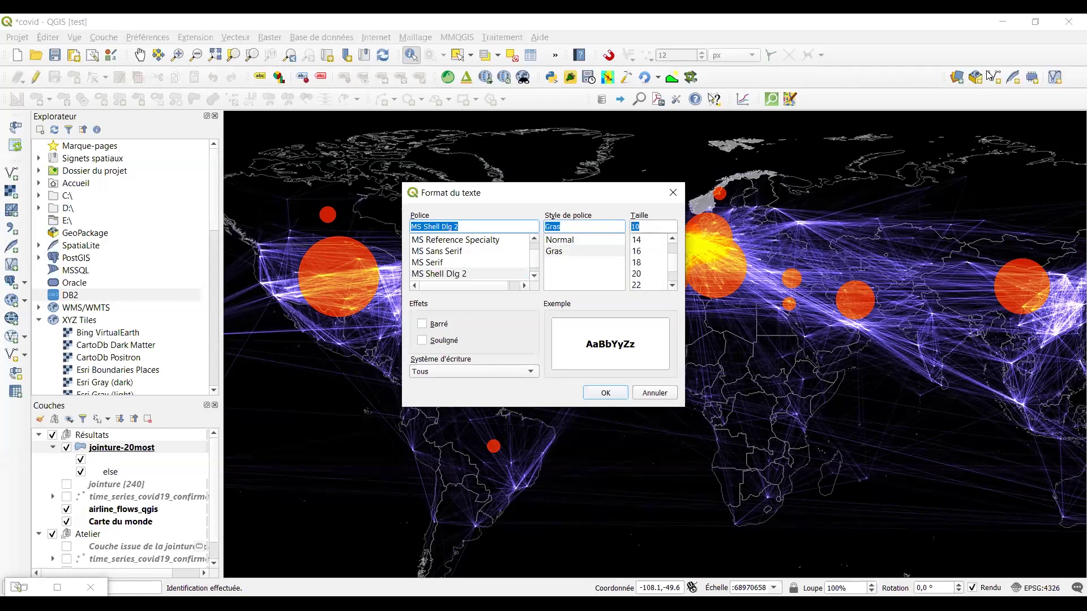
text(22)
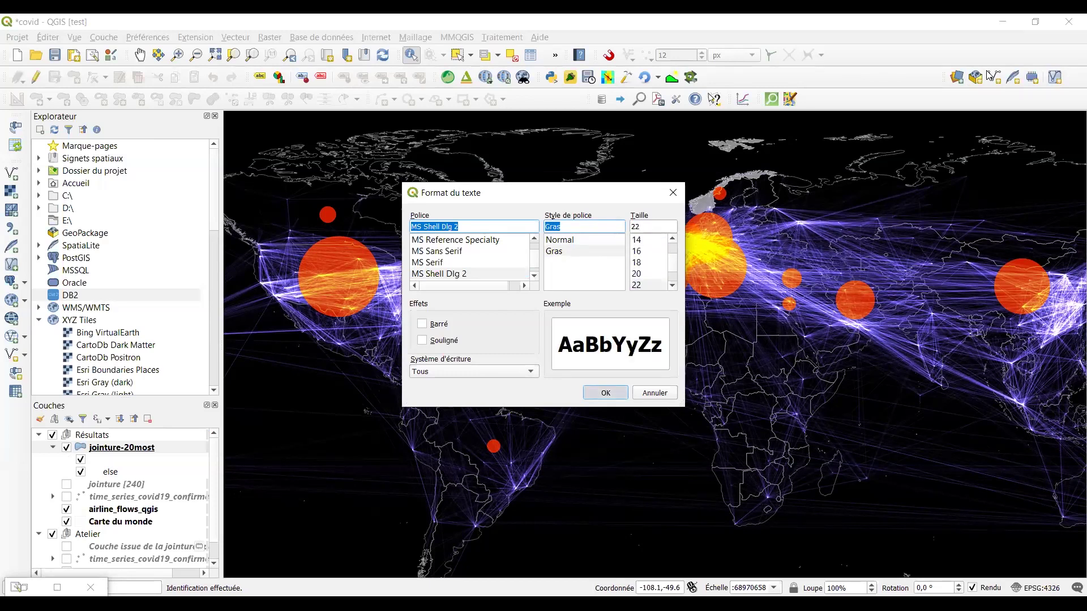
key(Return)
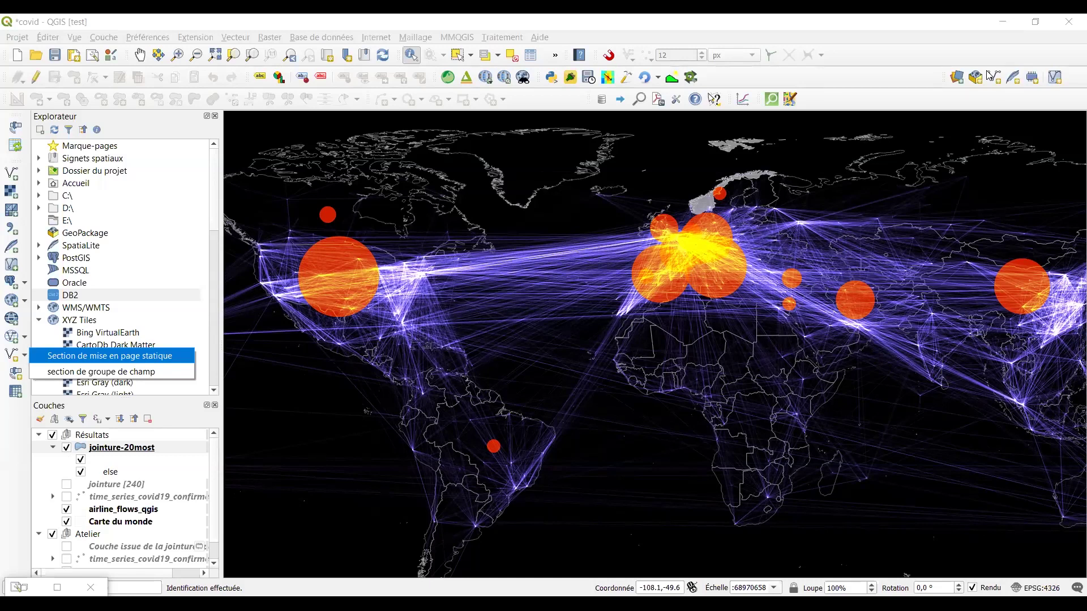
Add a field group section to the report.
key(Down)
key(Return)
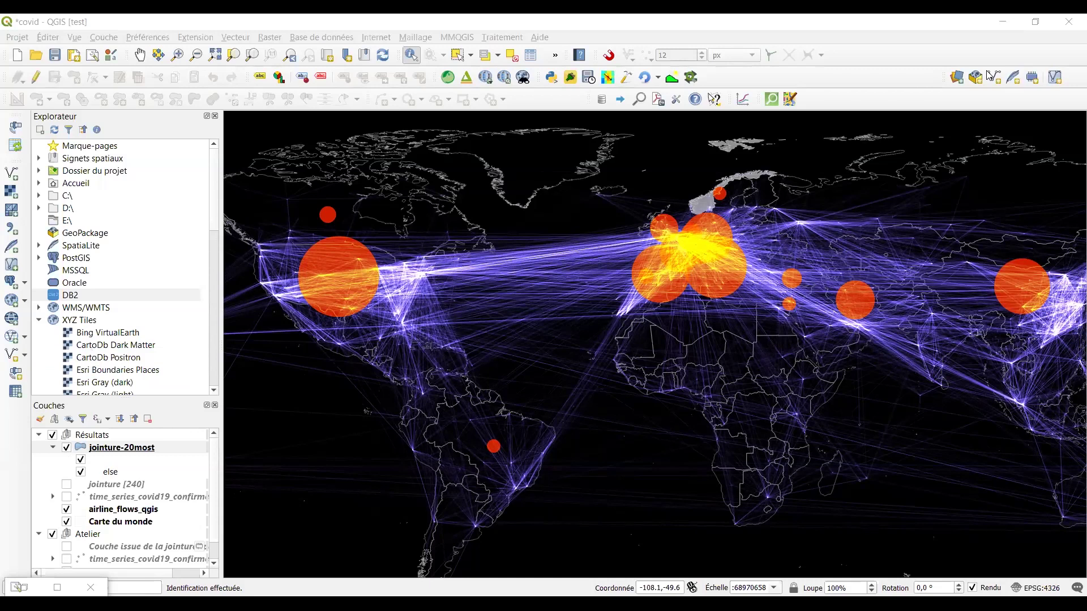
Set the field group's layer to jointure-20most and its grouping field to sum_cov.
key(alt+Down)
key(Down)
key(Down)
key(Down)
key(Down)
key(Down)
key(Down)
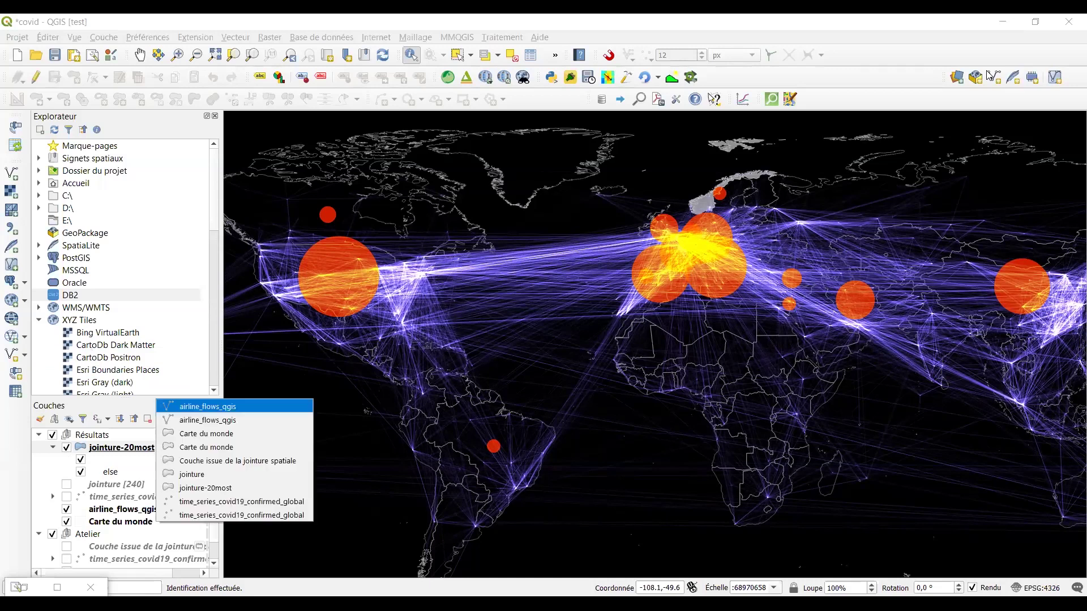
key(Return)
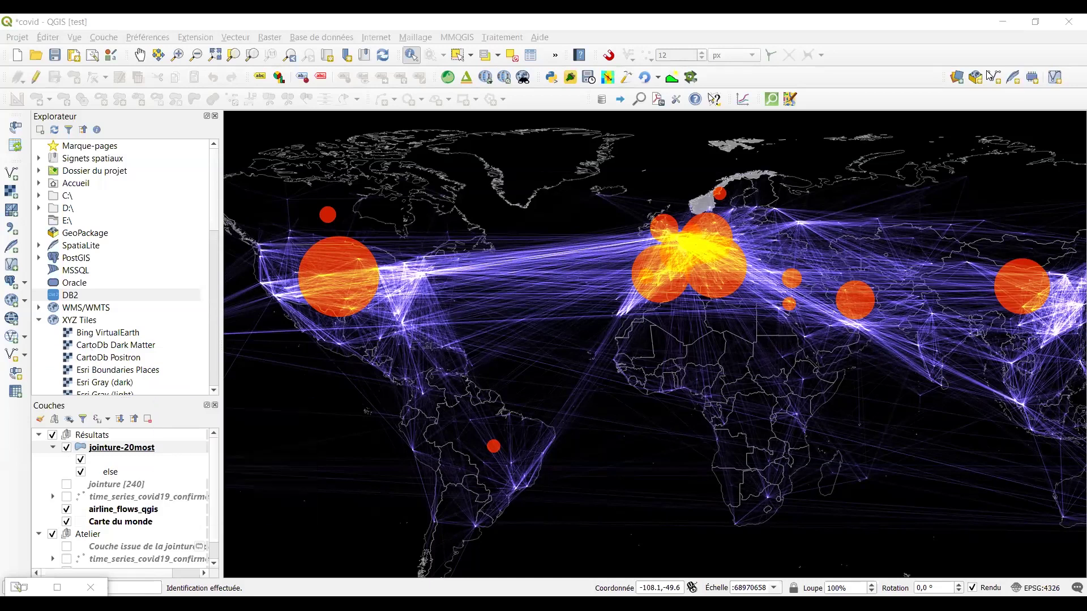
key(alt+Down)
key(Down)
key(Down)
key(Down)
key(Down)
key(Down)
key(Return)
Add a map item to the body page of the field group.
click(990, 75)
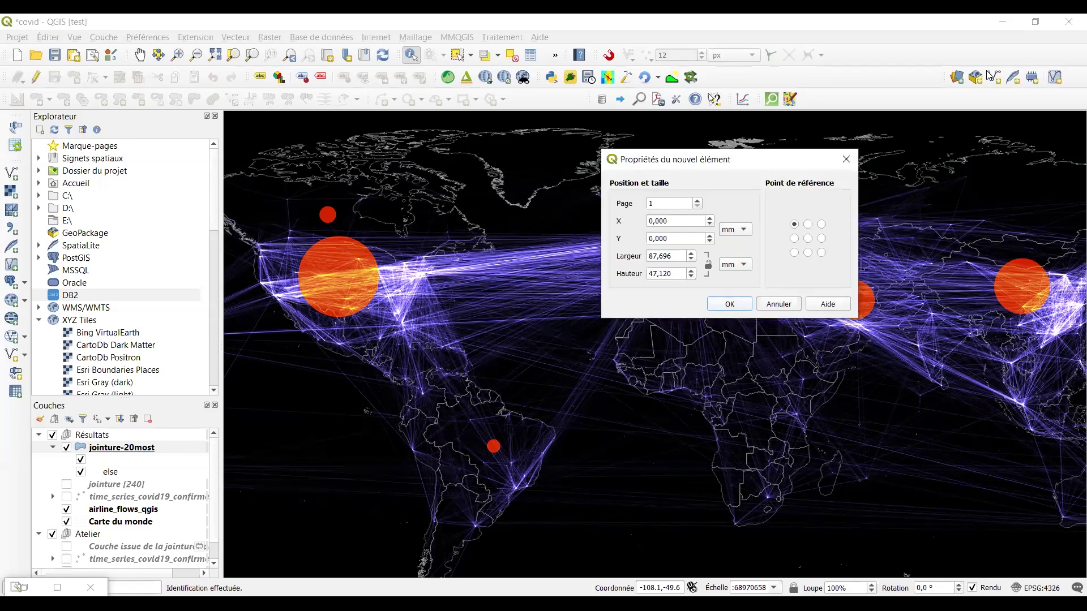
key(Return)
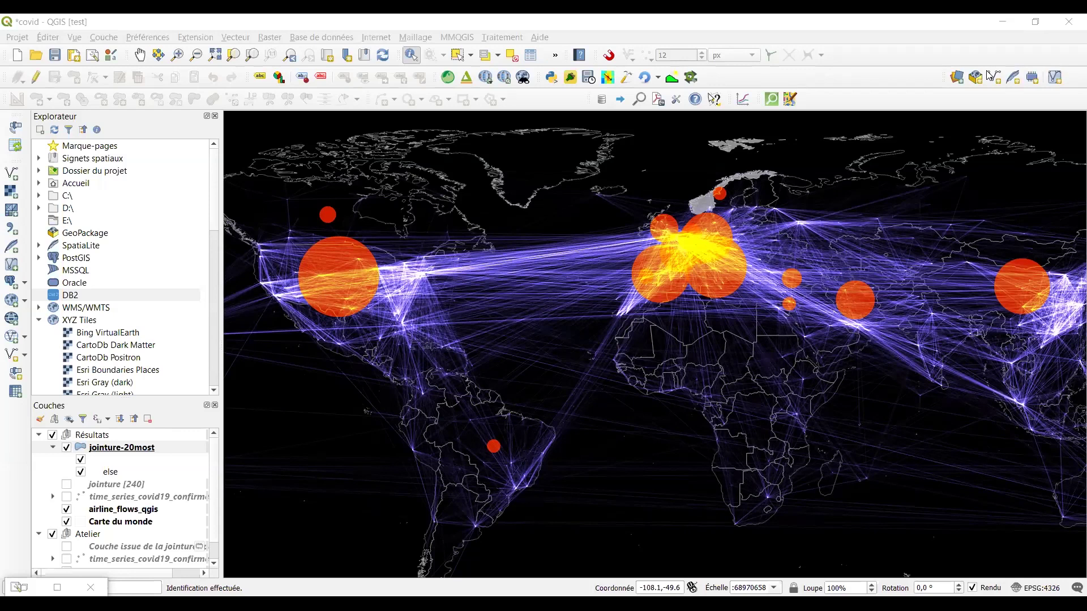
Export the report to PDF as tuto.pdf in the Nouvelle_fonctionnalites folder, keeping the proposed export options.
click(990, 76)
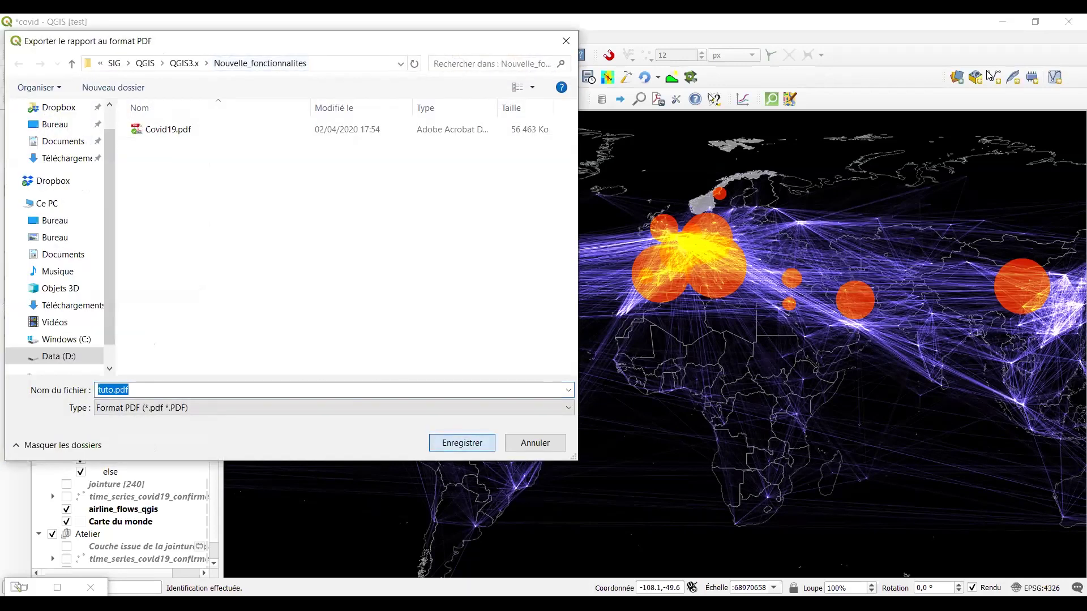
key(Return)
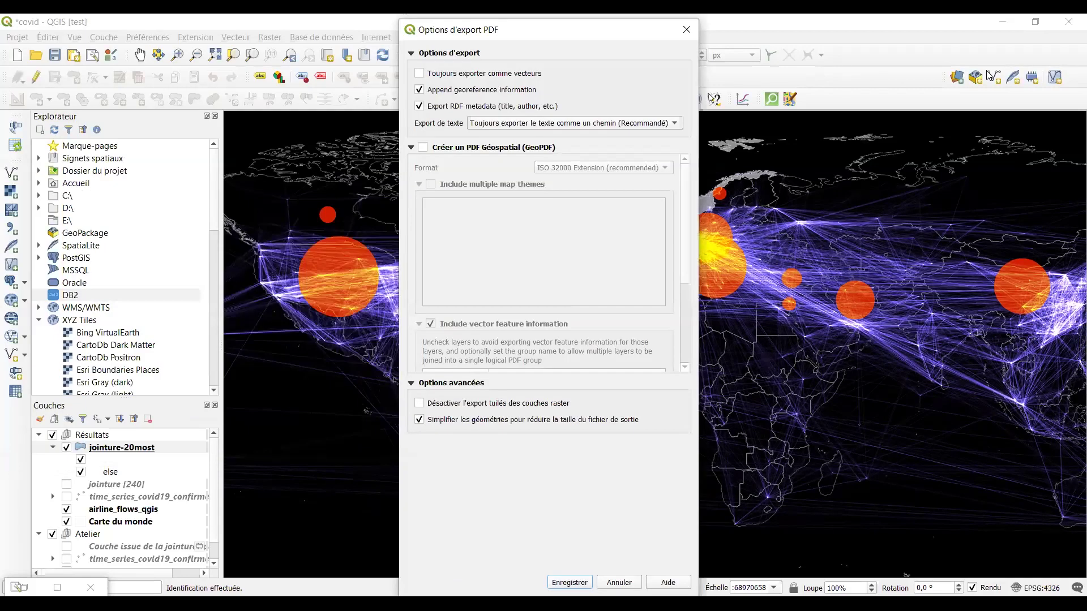
click(566, 582)
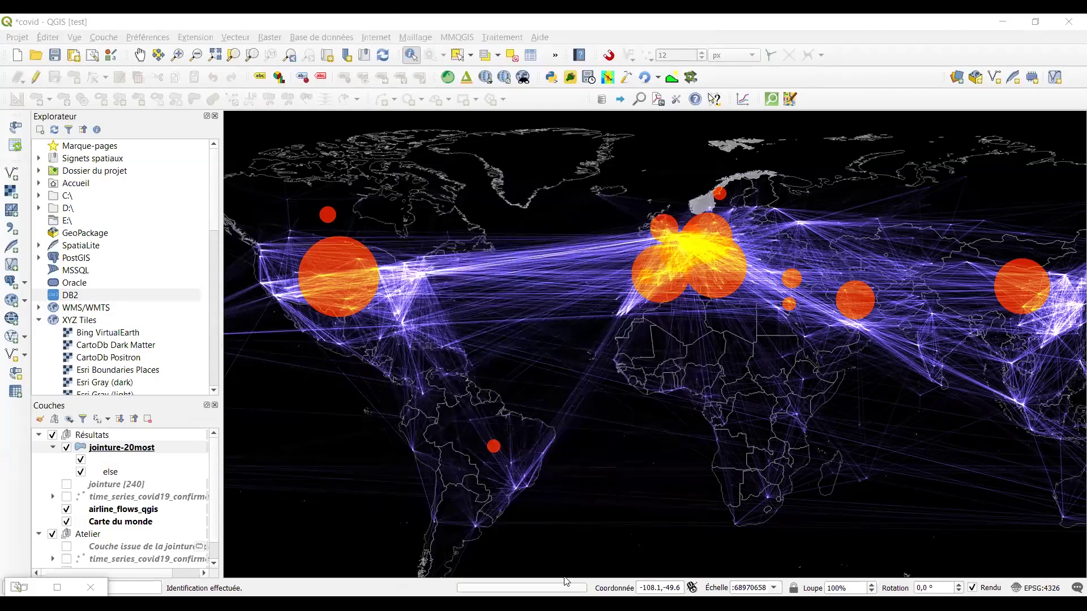
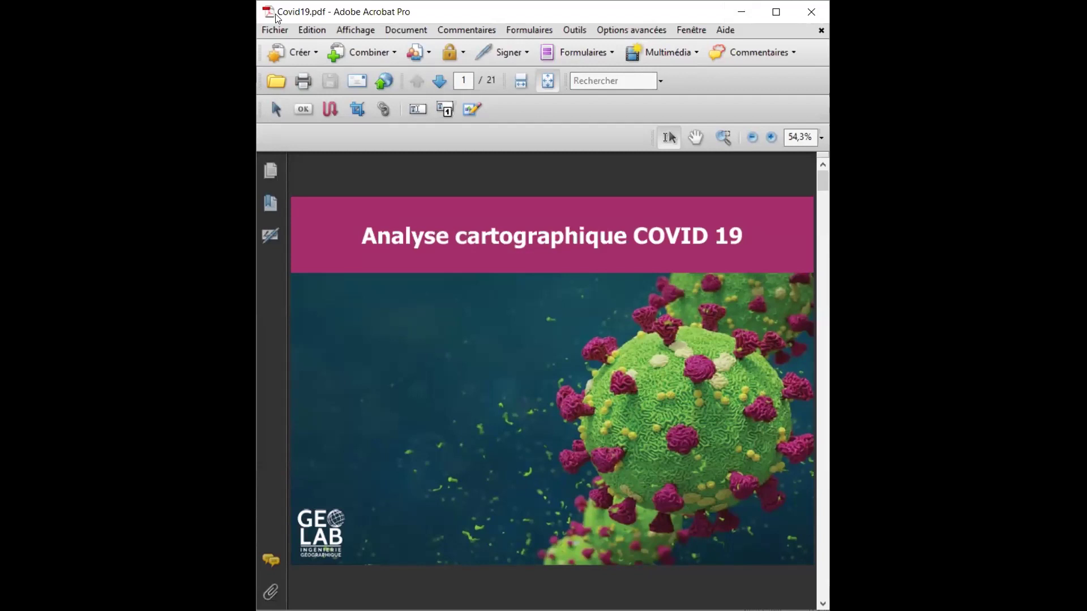
Switch to Covid19.pdf in Adobe Acrobat Pro and look through its country pages from the title page to South Korea.
double_click(277, 17)
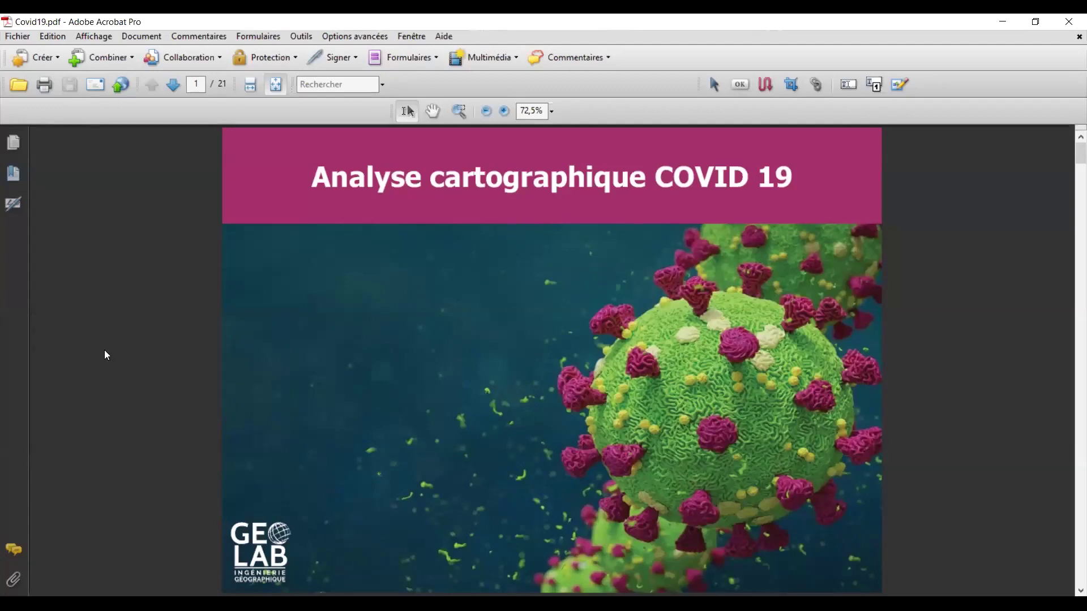
scroll(105, 355, down, 2)
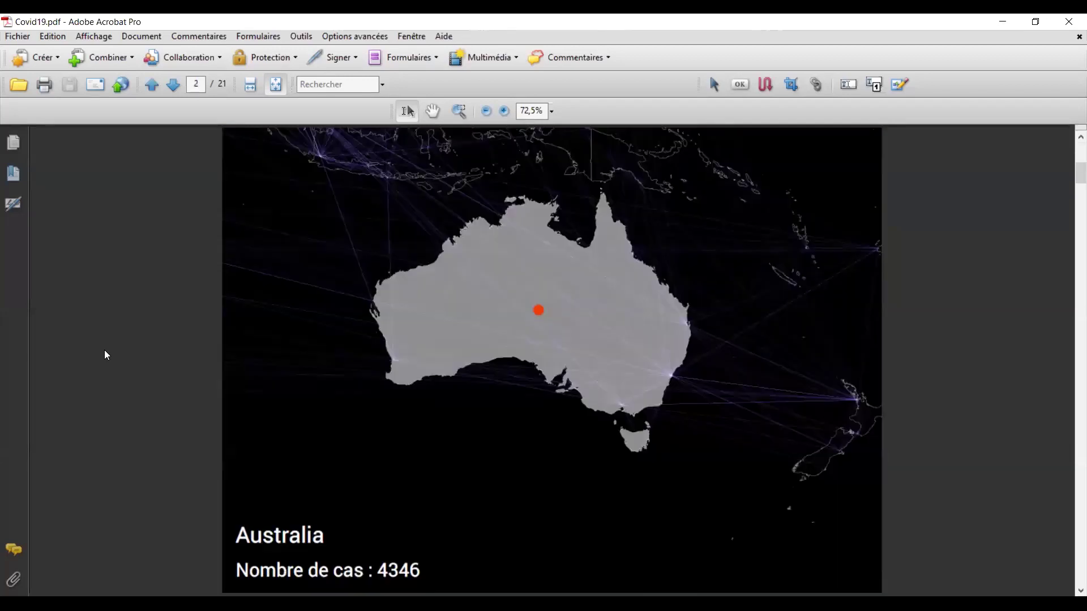
scroll(105, 355, down, 2)
scroll(105, 355, down, 2)
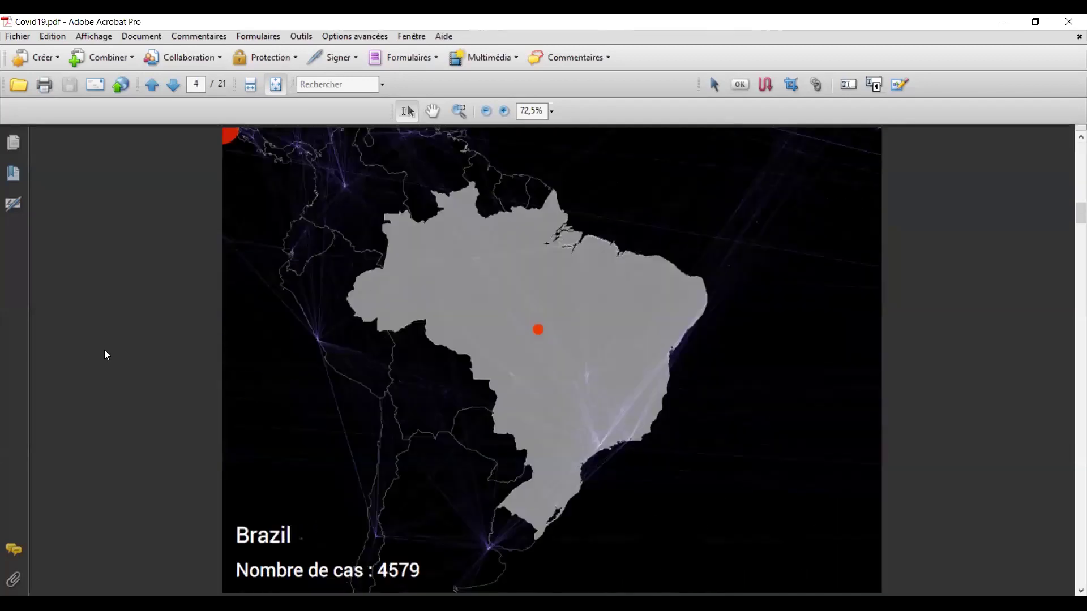
scroll(105, 355, down, 3)
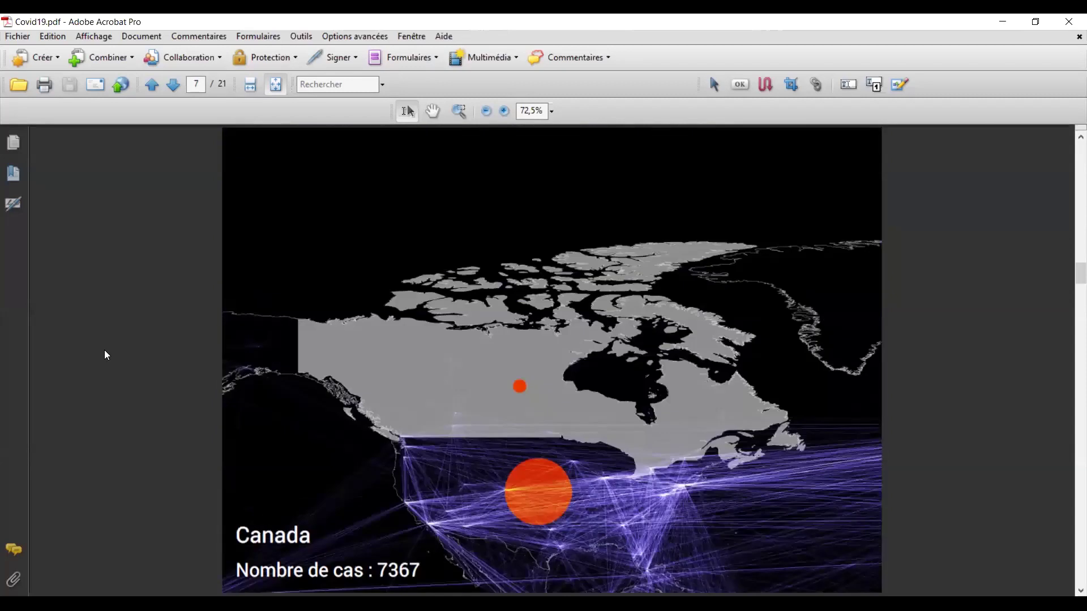
scroll(105, 355, down, 1)
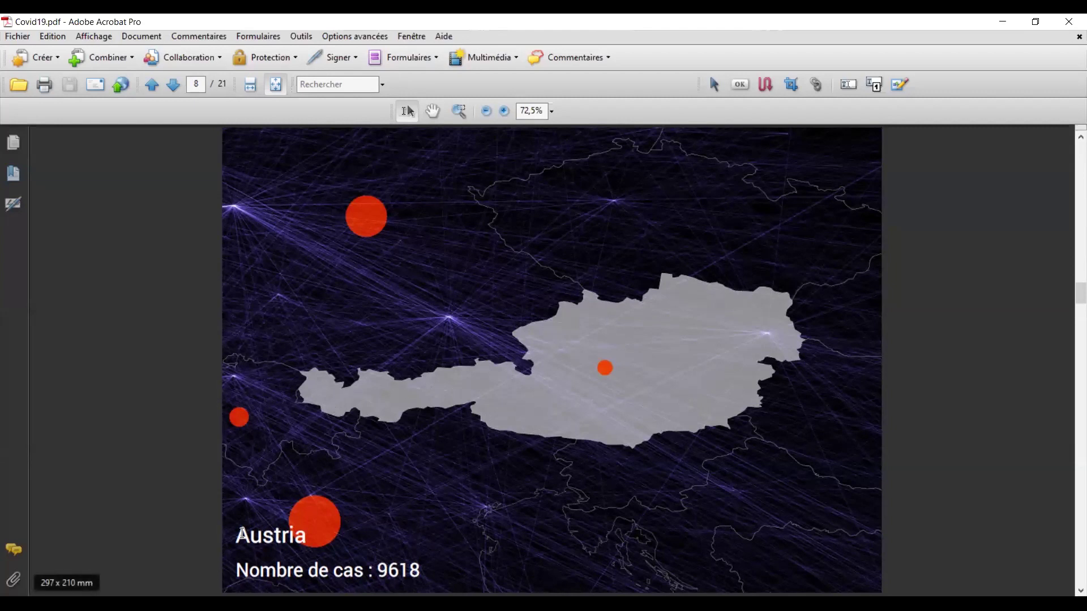
scroll(249, 528, down, 3)
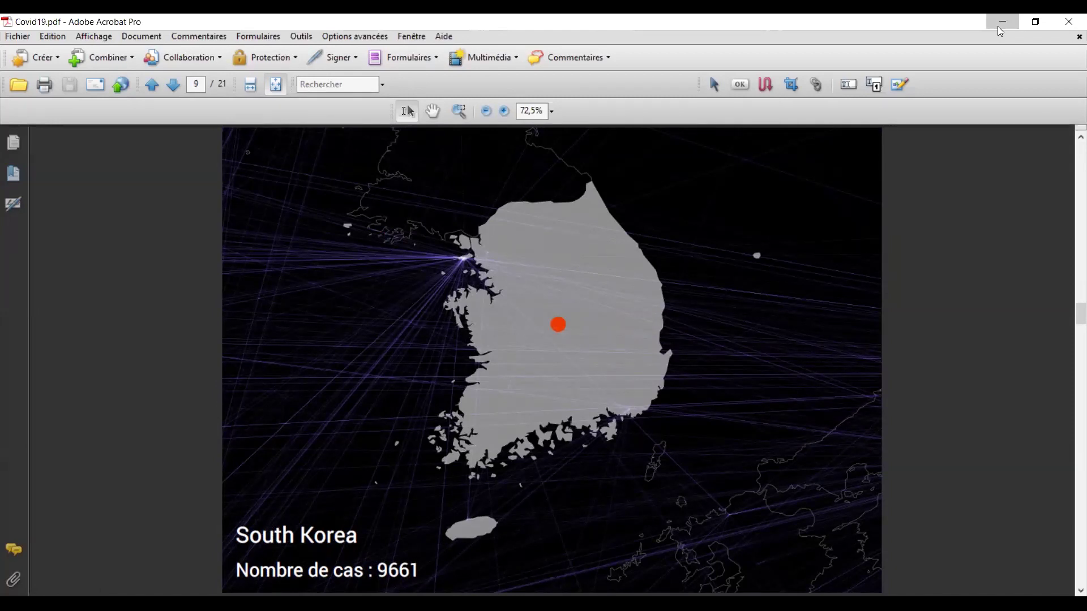
key(super+Down)
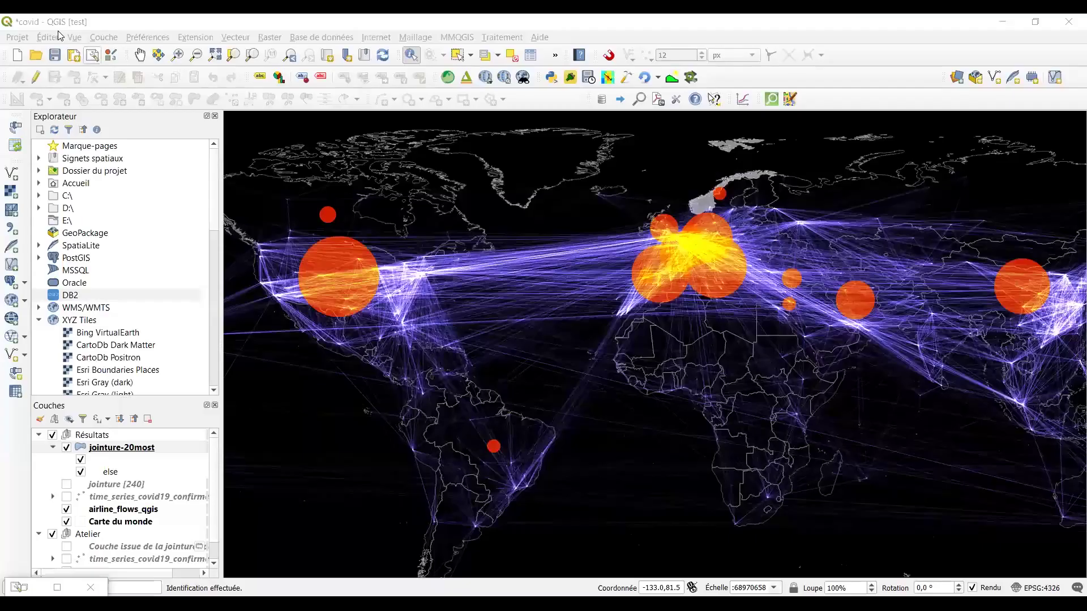
Reopen the tuto report in QGIS, view its header, and open the jointure-20most group's body for editing.
click(17, 37)
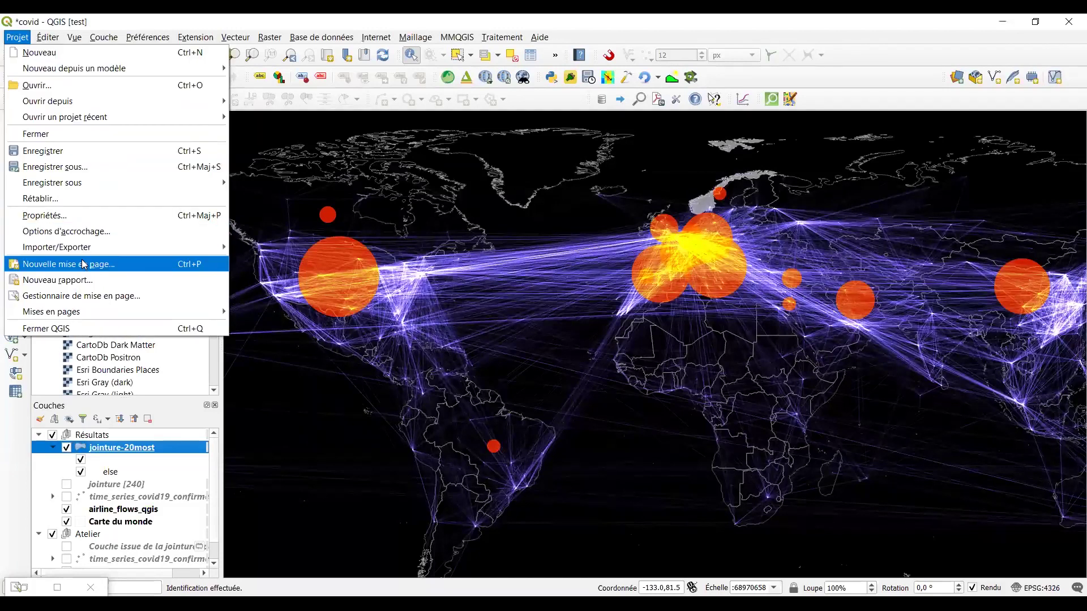
click(100, 293)
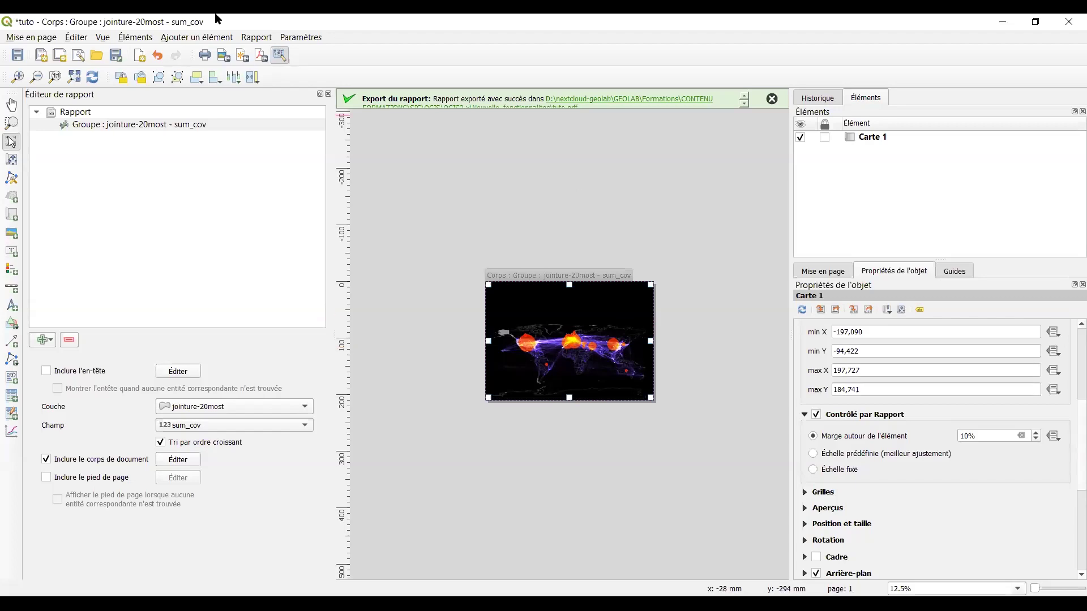
click(82, 112)
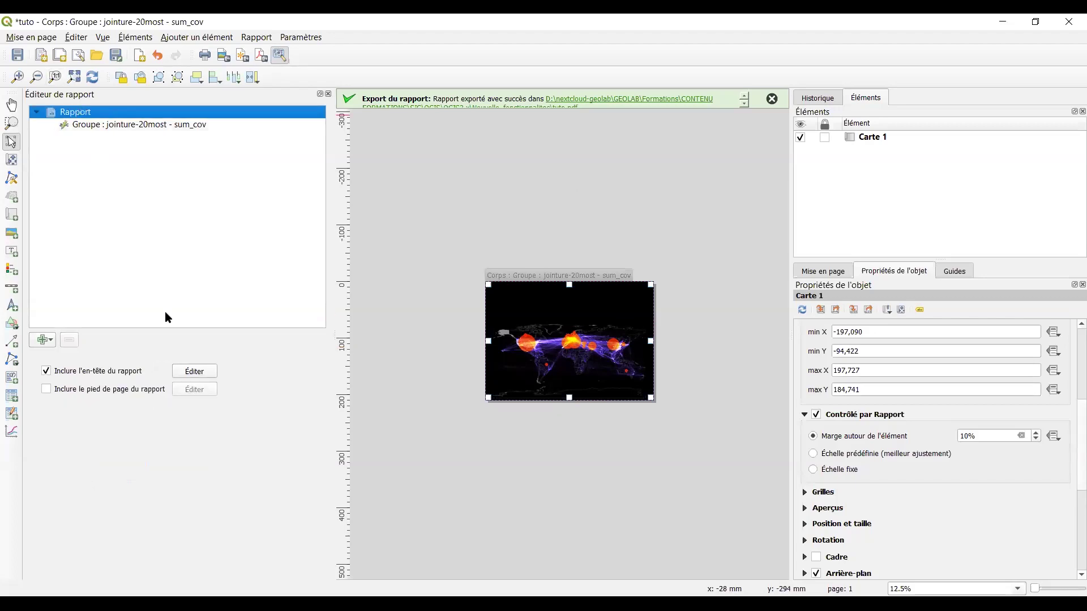
click(198, 373)
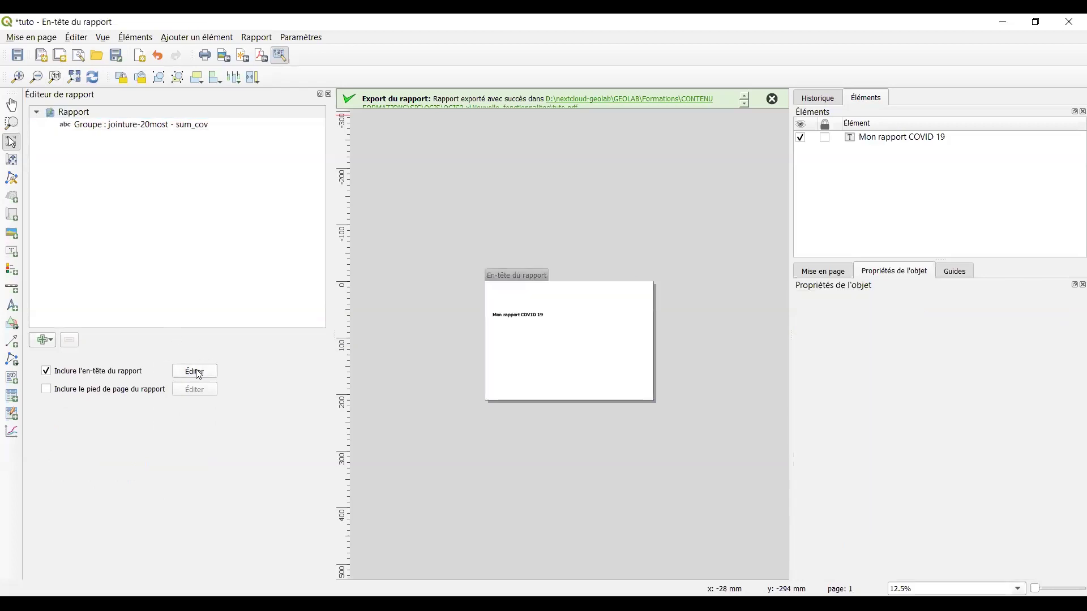
click(160, 128)
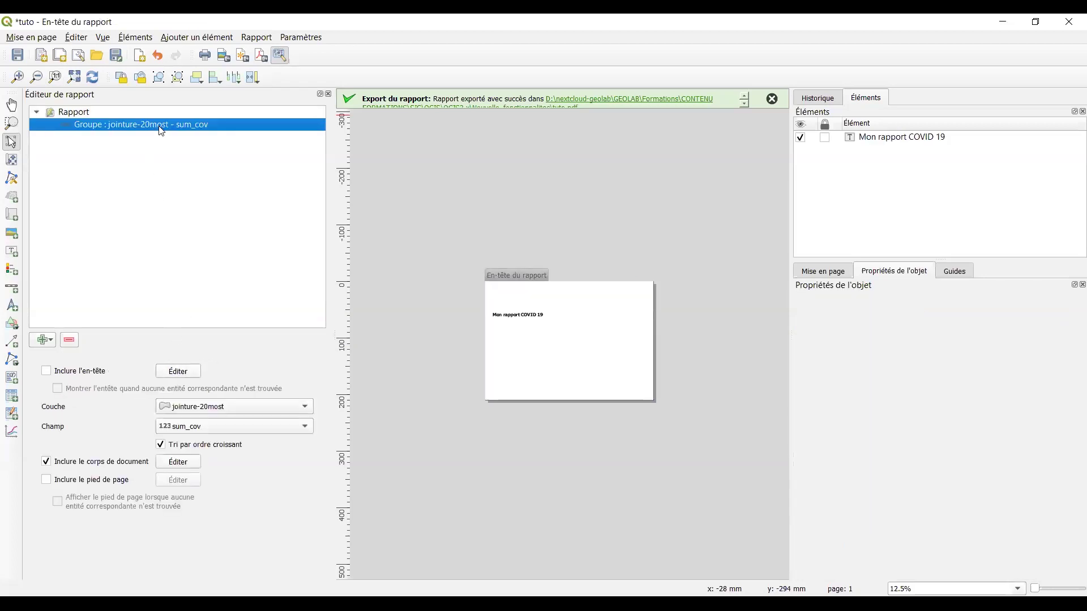
click(191, 467)
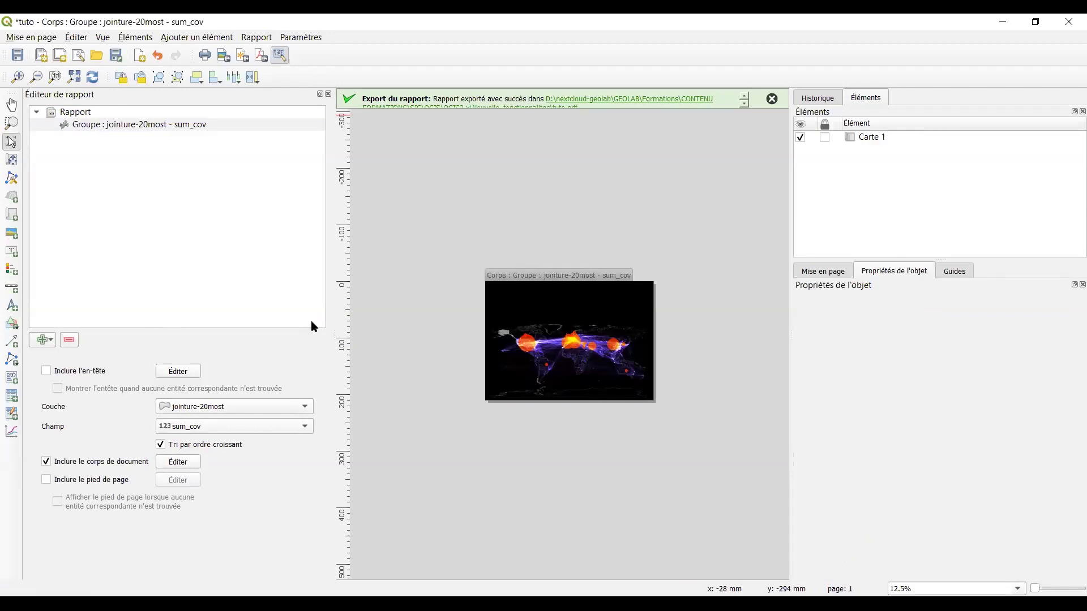
Place a label near the lower-left corner of the body's map and clear its default text.
click(12, 160)
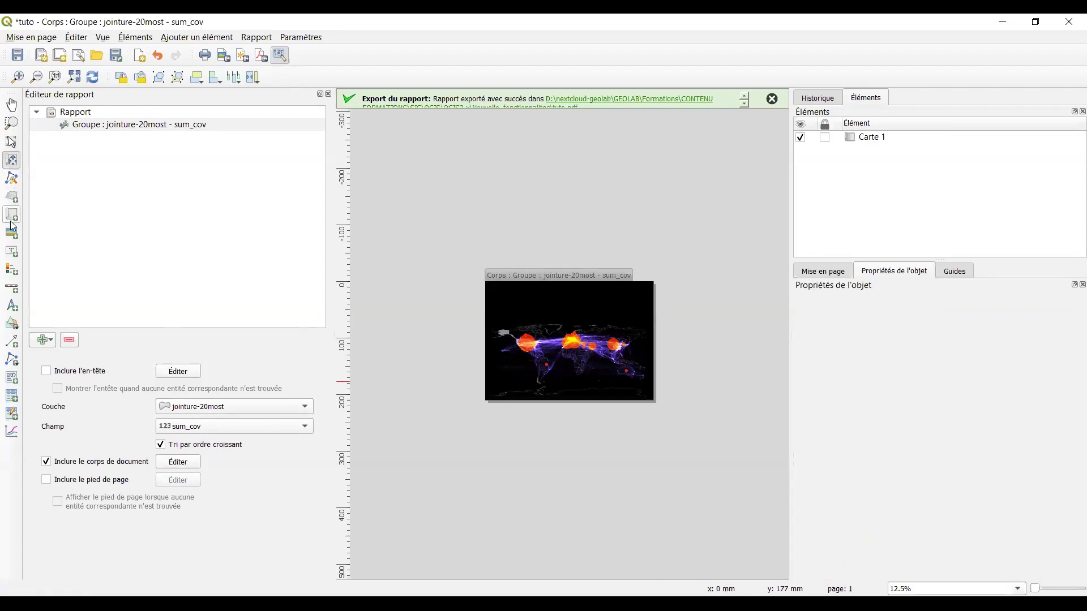
click(12, 250)
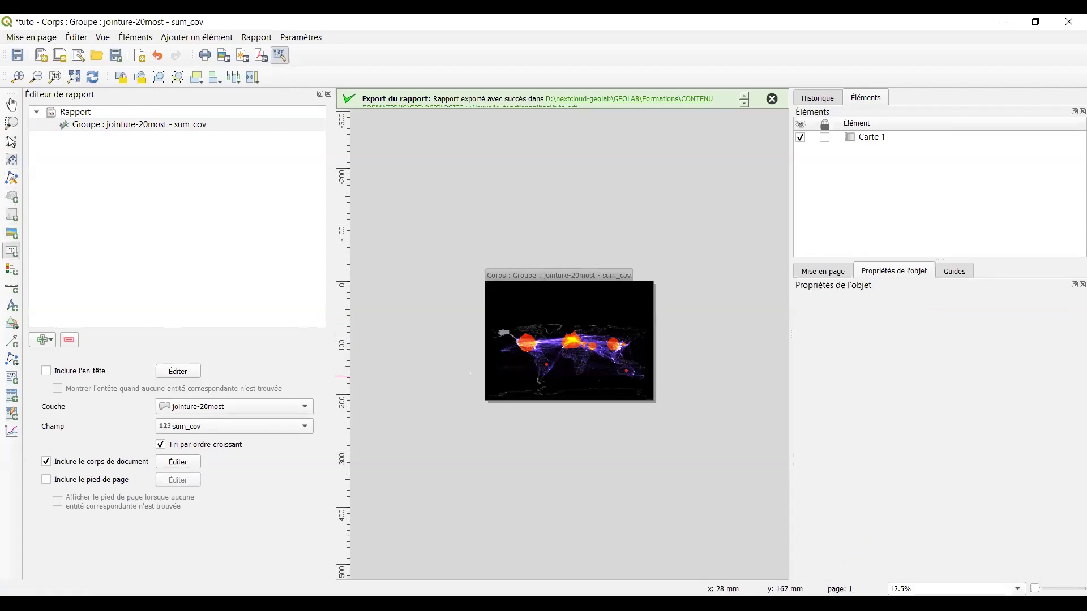
click(506, 377)
click(731, 304)
drag(873, 337, 784, 335)
key(BackSpace)
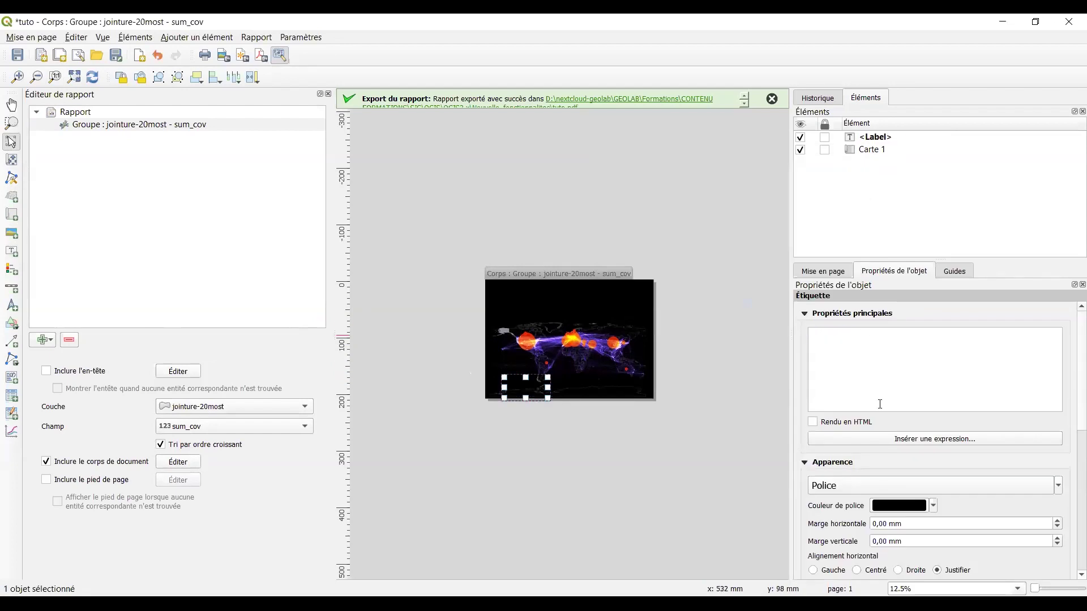
Insert an expression returning the NAME field as the label's text.
click(935, 439)
click(415, 181)
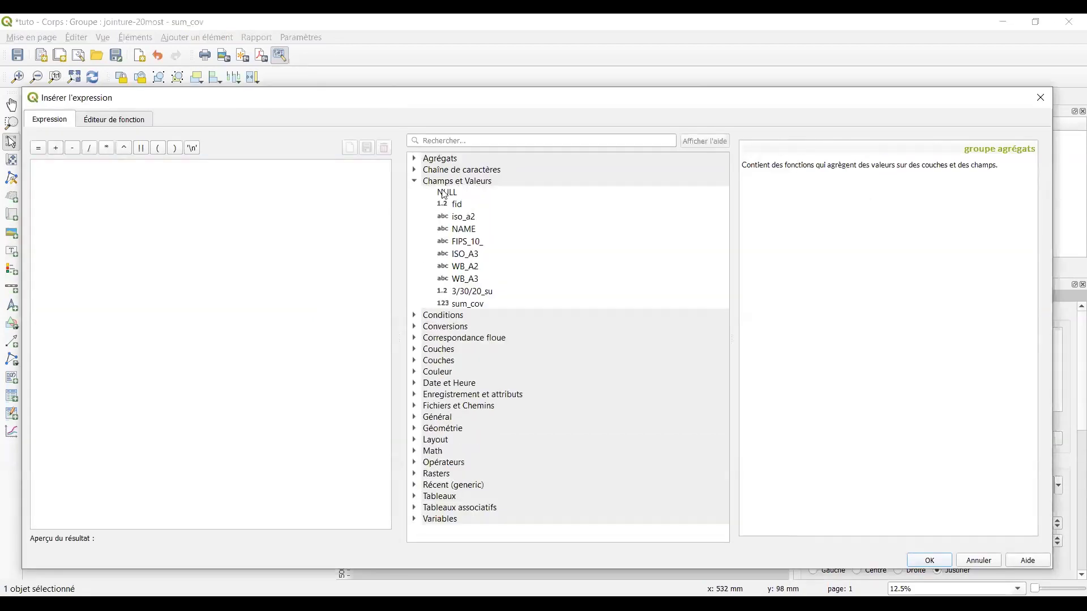
double_click(464, 229)
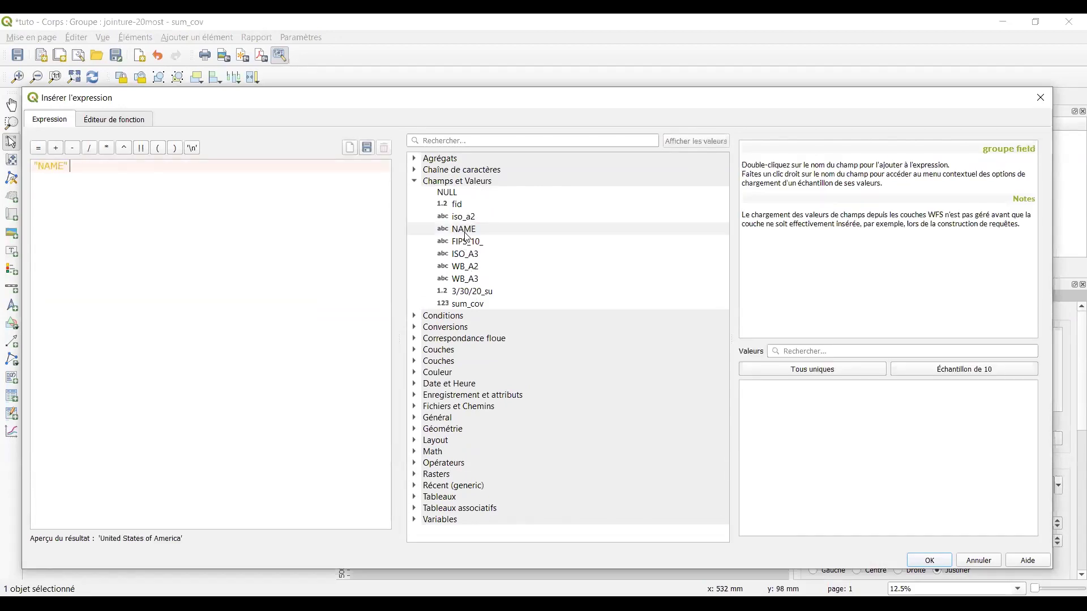
click(939, 560)
Set the label's font colour to white, then close the report and the layout manager.
click(933, 506)
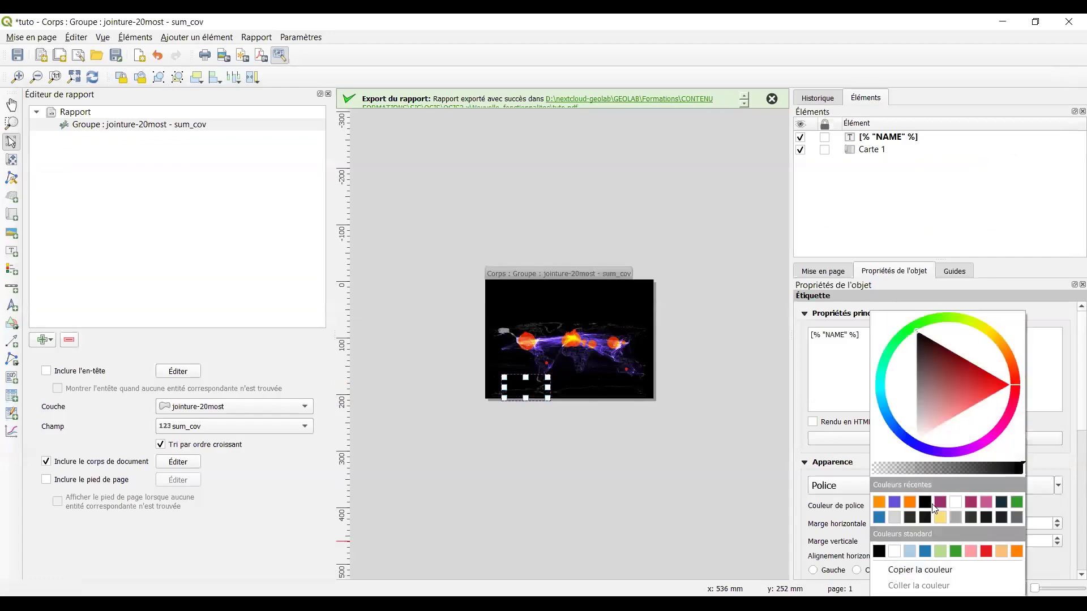
click(957, 505)
click(650, 484)
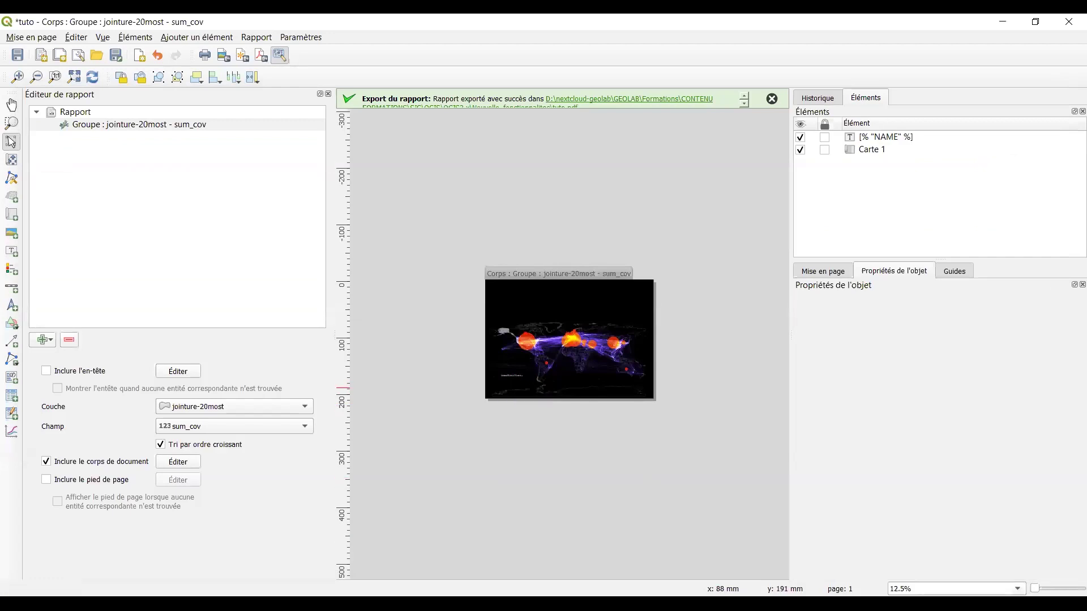
click(515, 377)
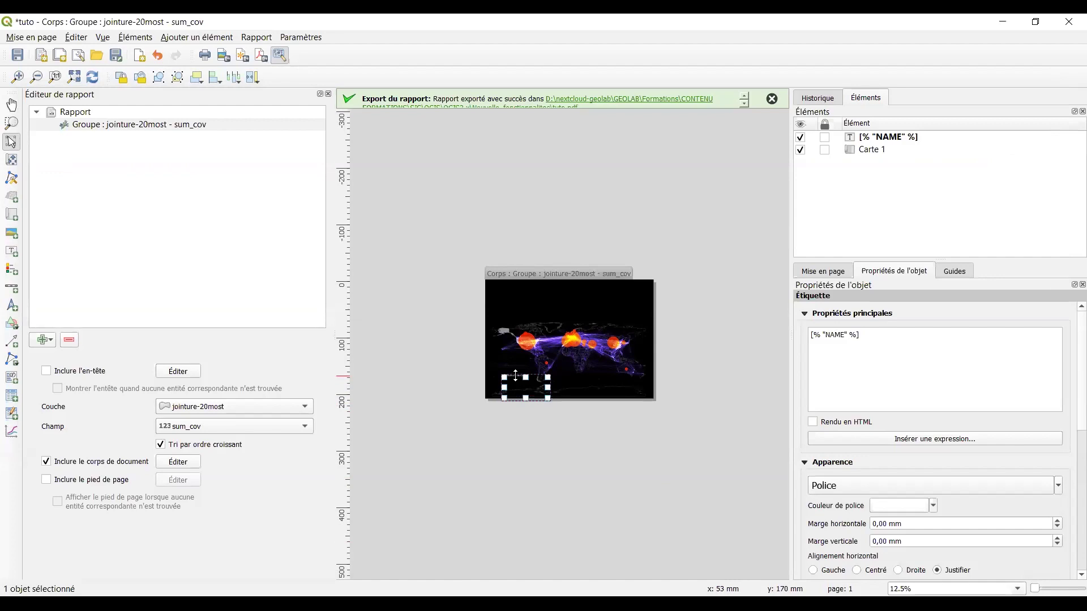
click(1070, 20)
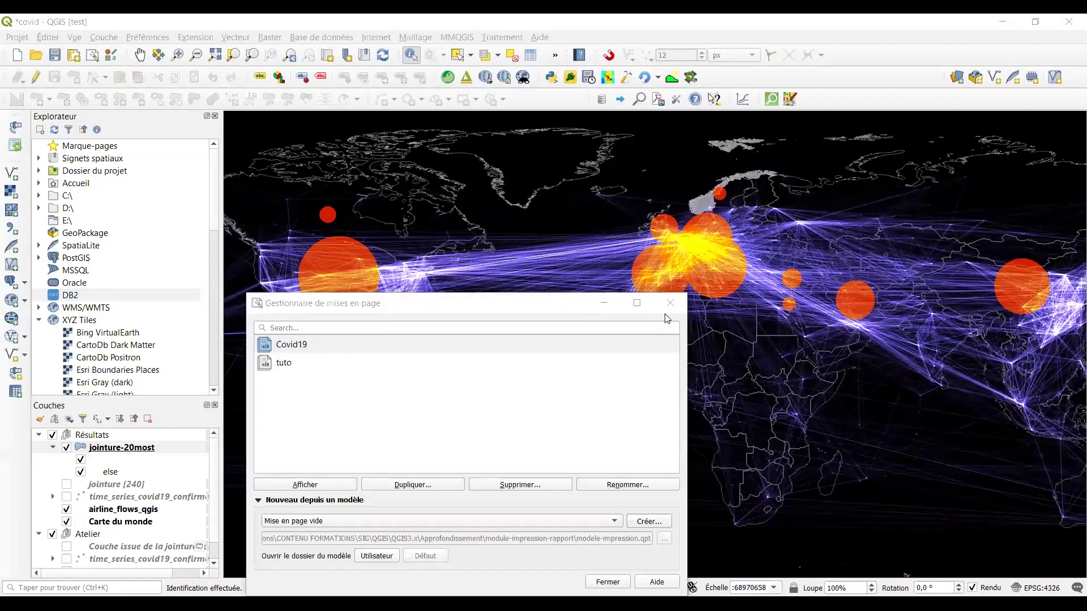
click(669, 303)
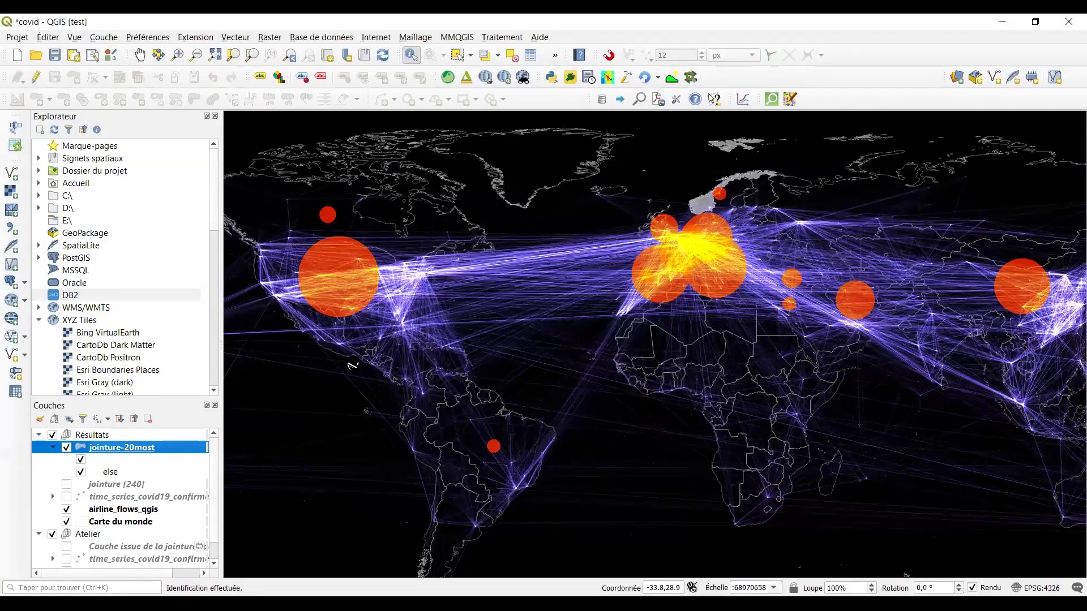
double_click(123, 448)
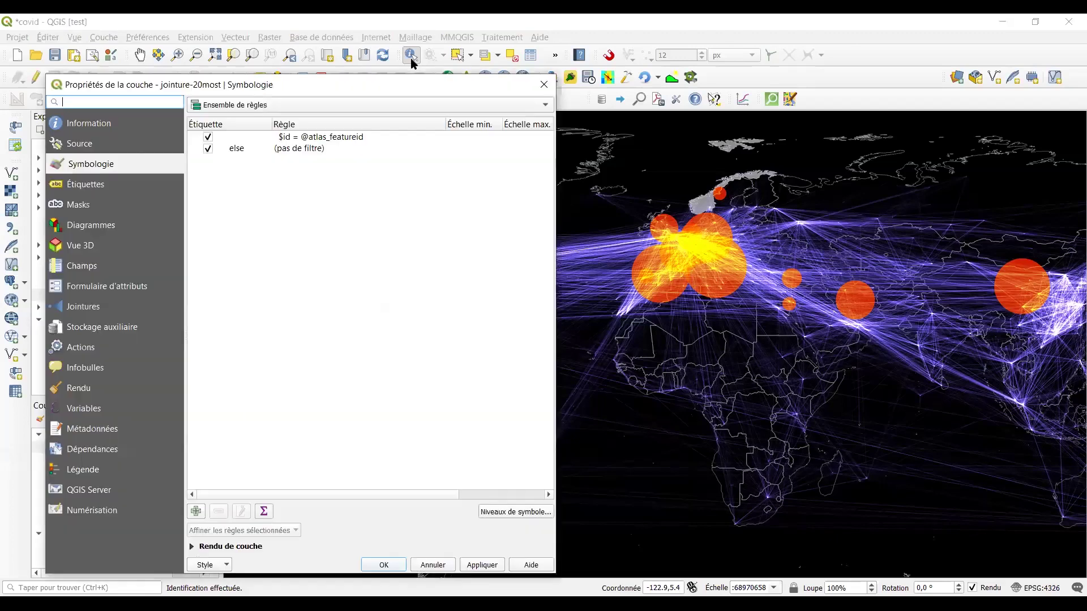
click(210, 116)
click(310, 141)
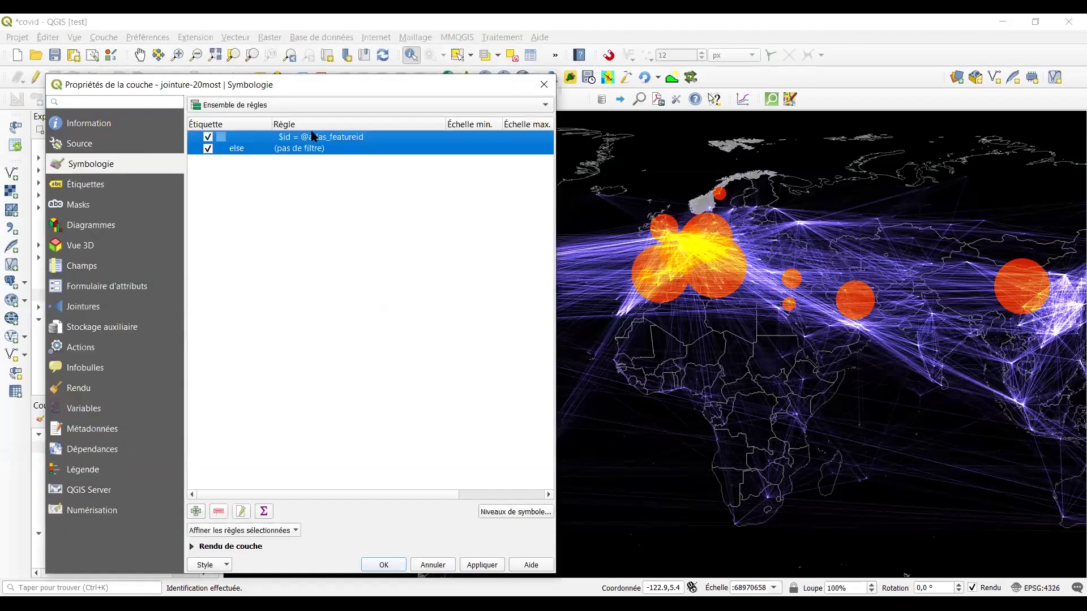
double_click(314, 140)
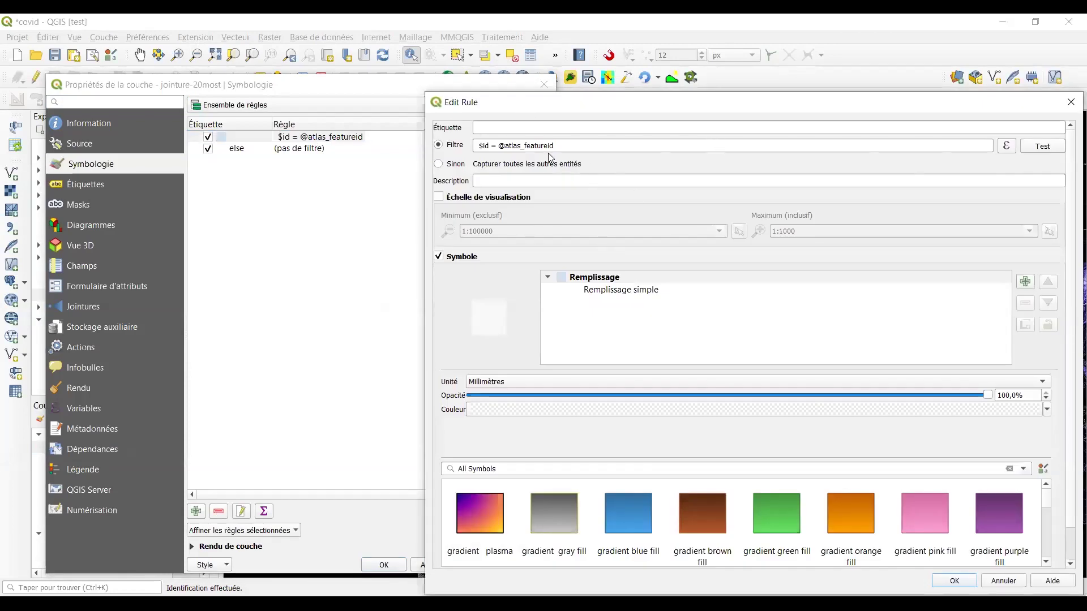
triple_click(572, 147)
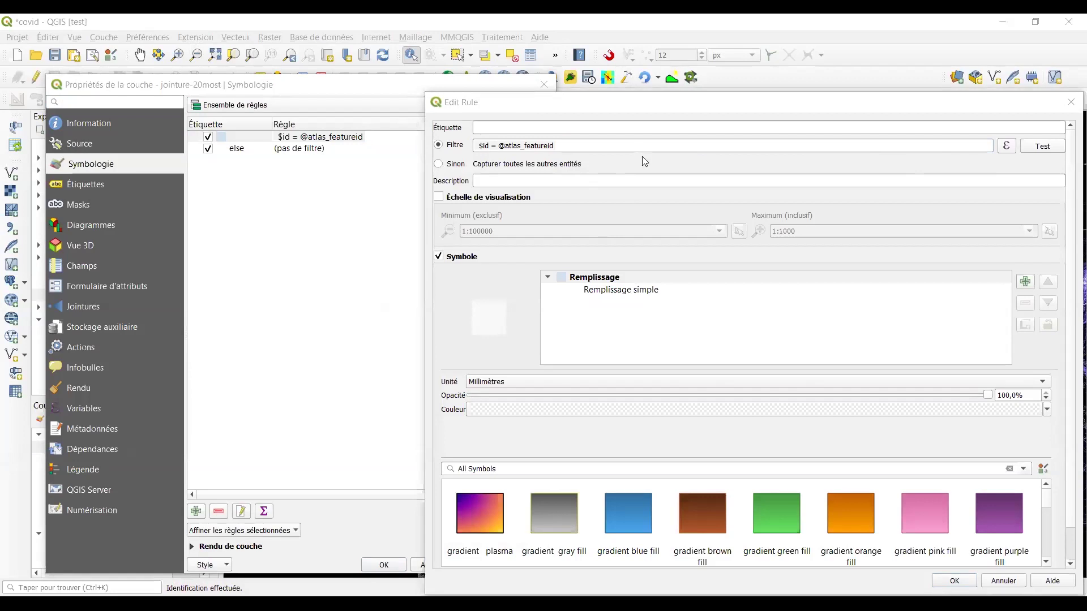
key(Return)
click(545, 85)
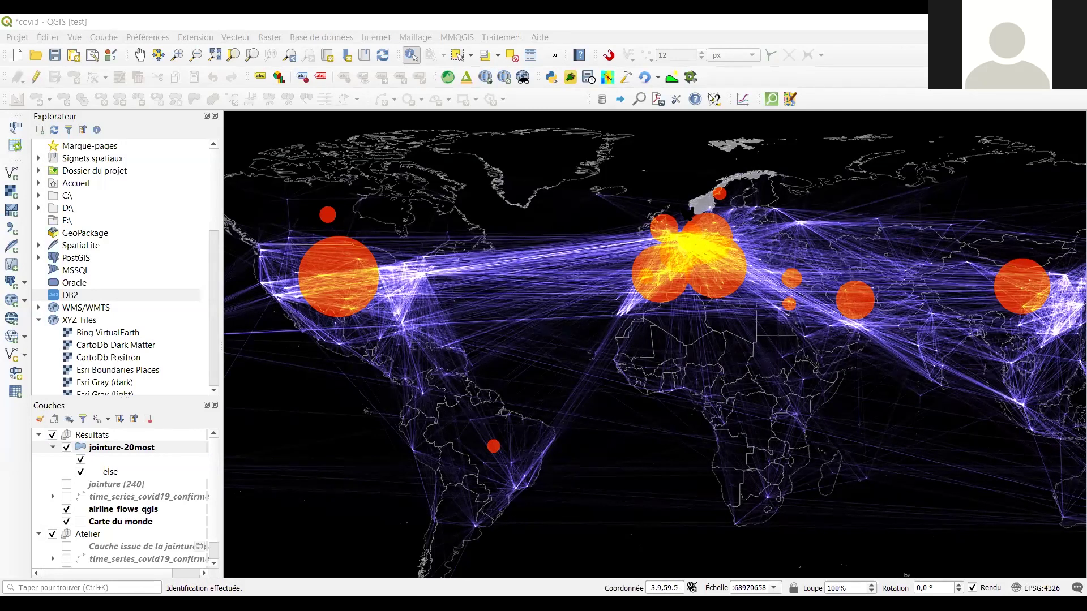
Zoom in on Norway to inspect where its proportional circle symbol is placed.
click(176, 57)
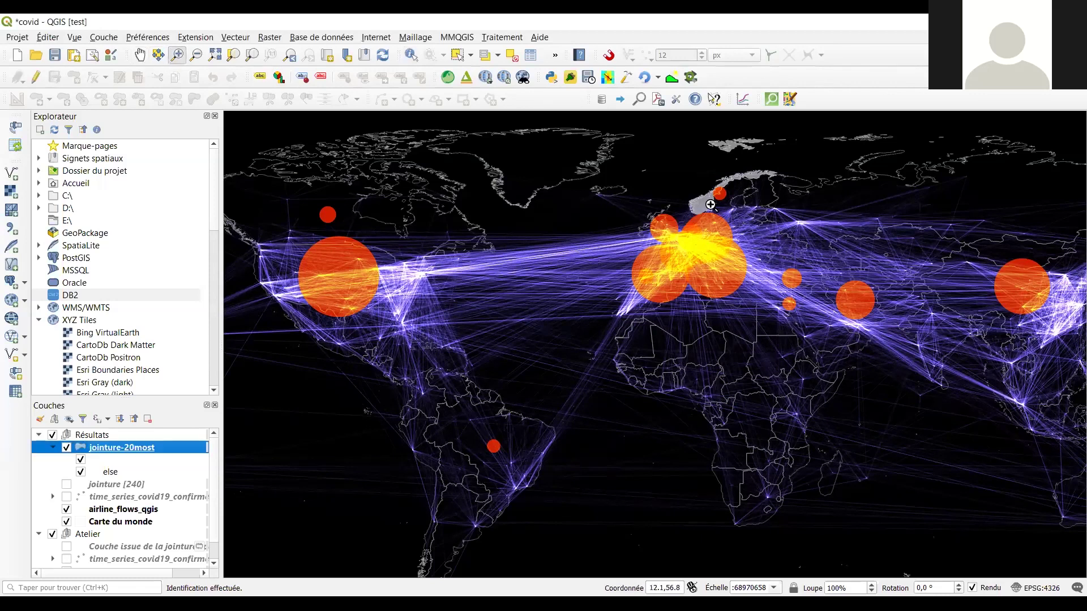
drag(688, 172, 776, 223)
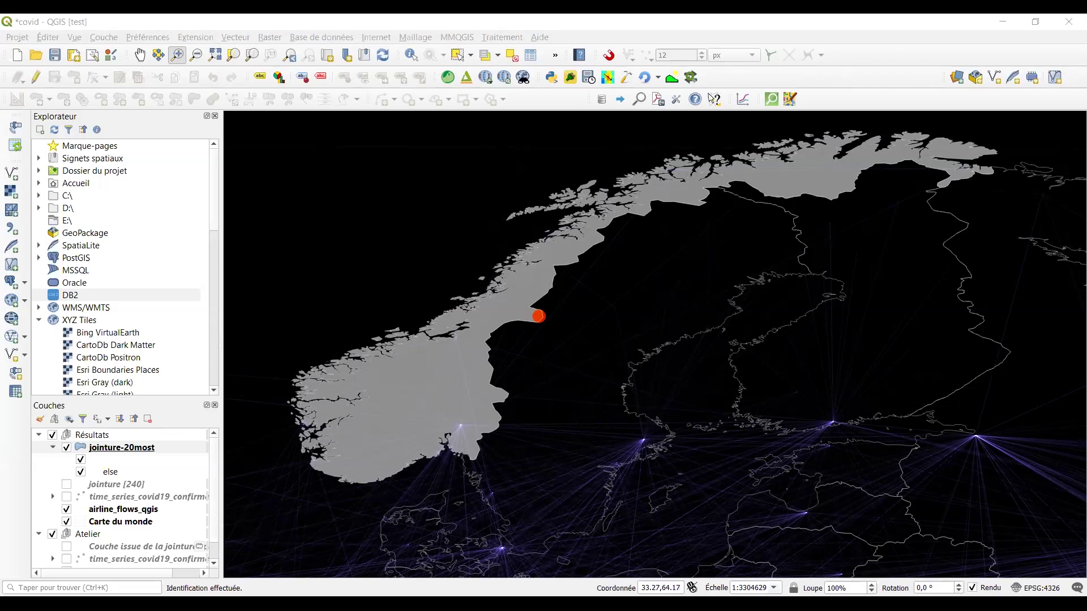
click(627, 162)
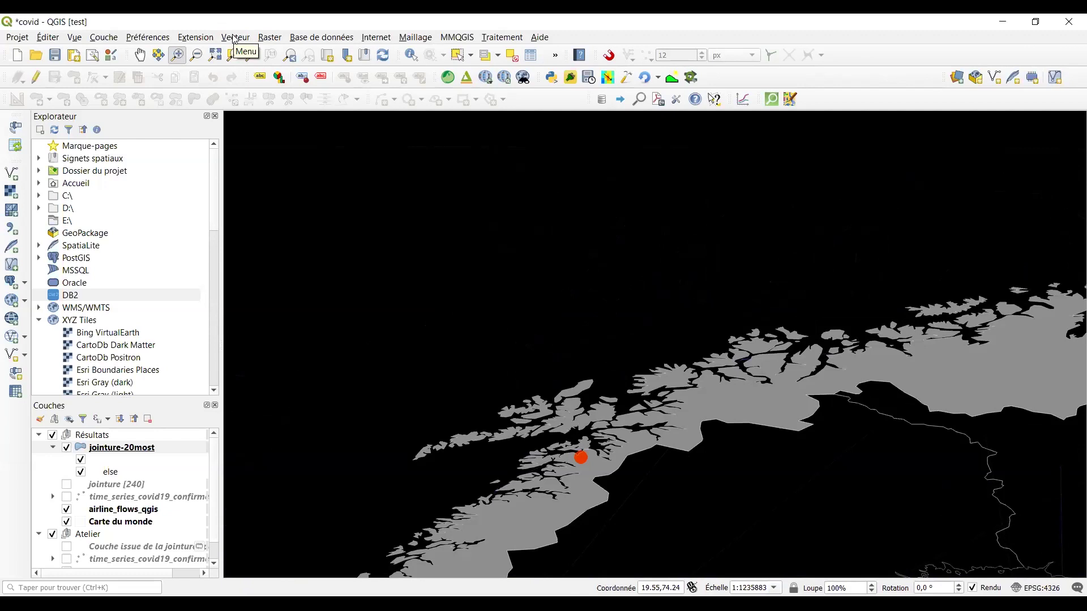
Start a DataPlotly Bar Plot using the jointure-20most layer and widen the plot settings area.
click(187, 38)
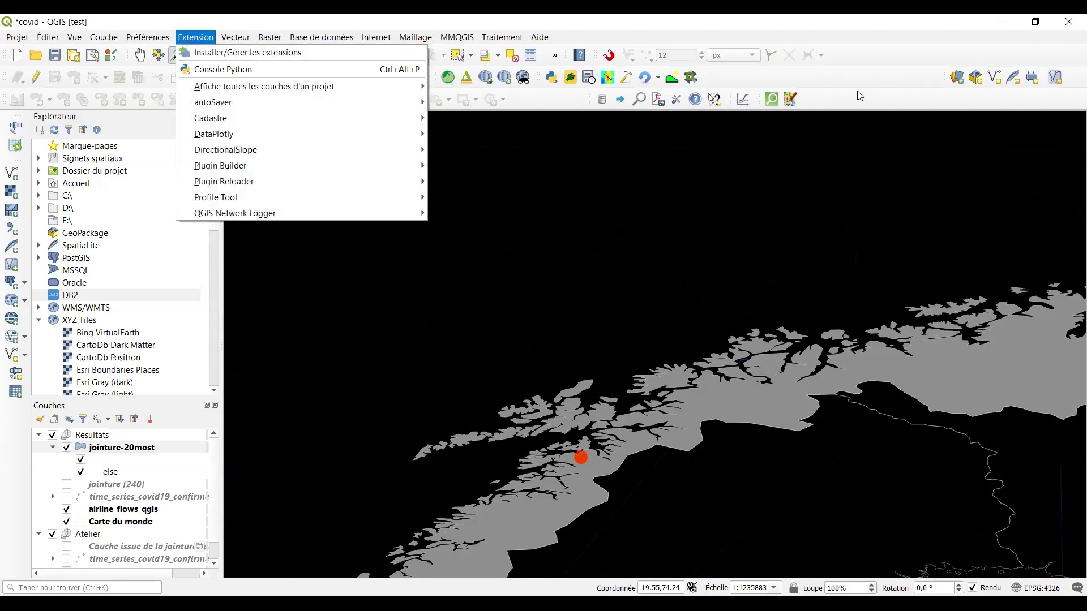
mouse_move(232, 137)
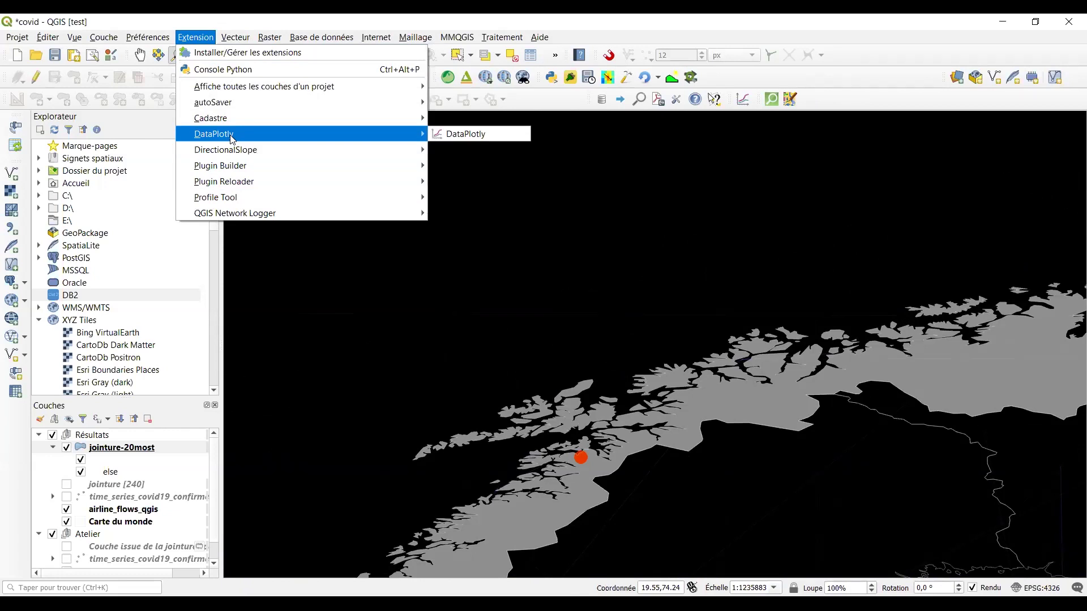
click(465, 134)
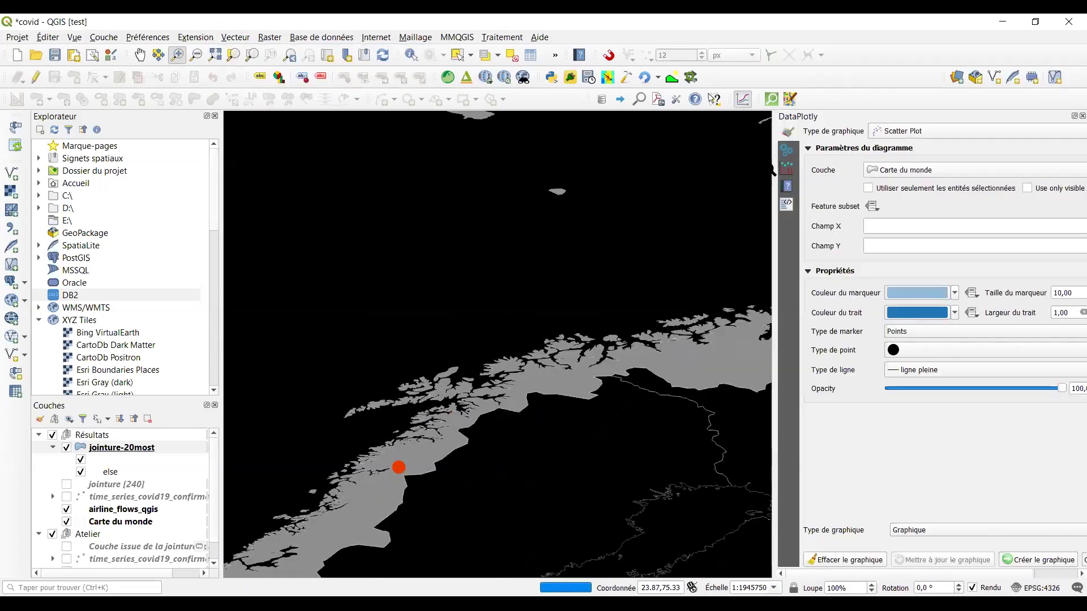
click(901, 140)
key(Escape)
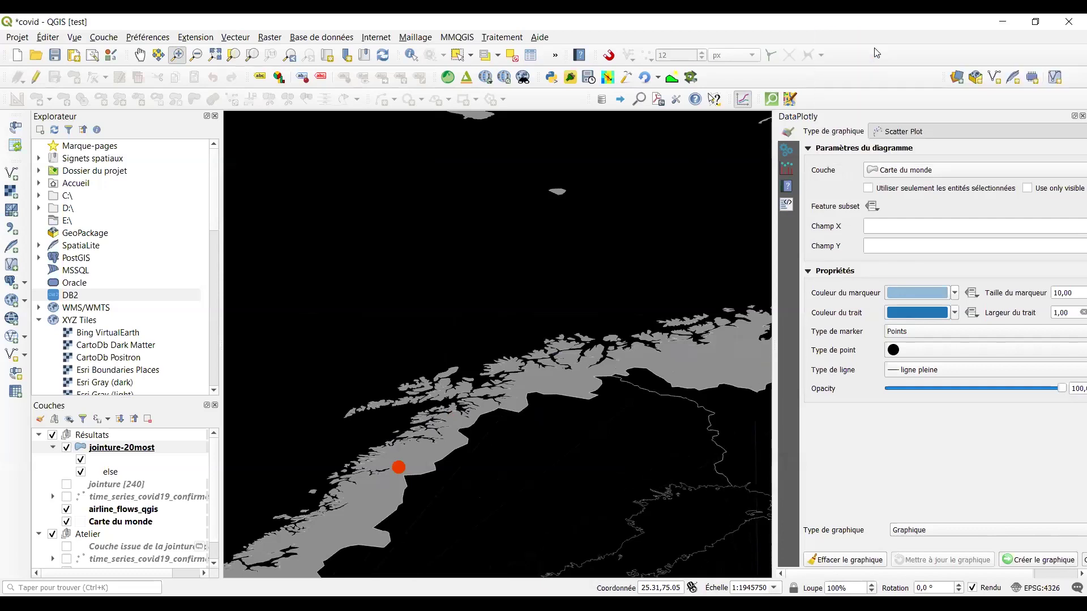
click(909, 170)
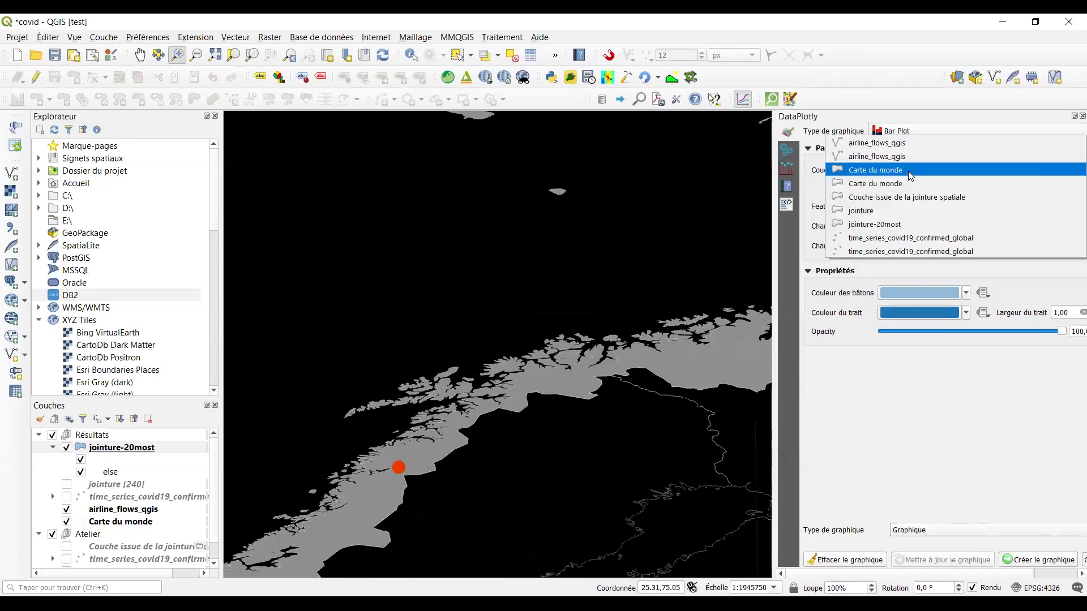
click(903, 226)
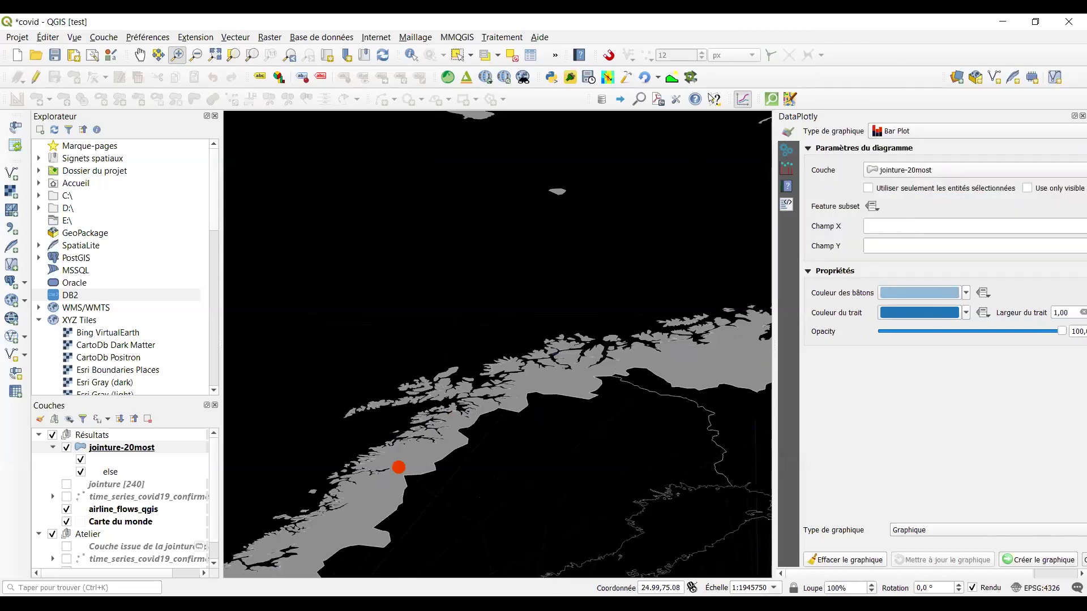
drag(772, 178, 648, 177)
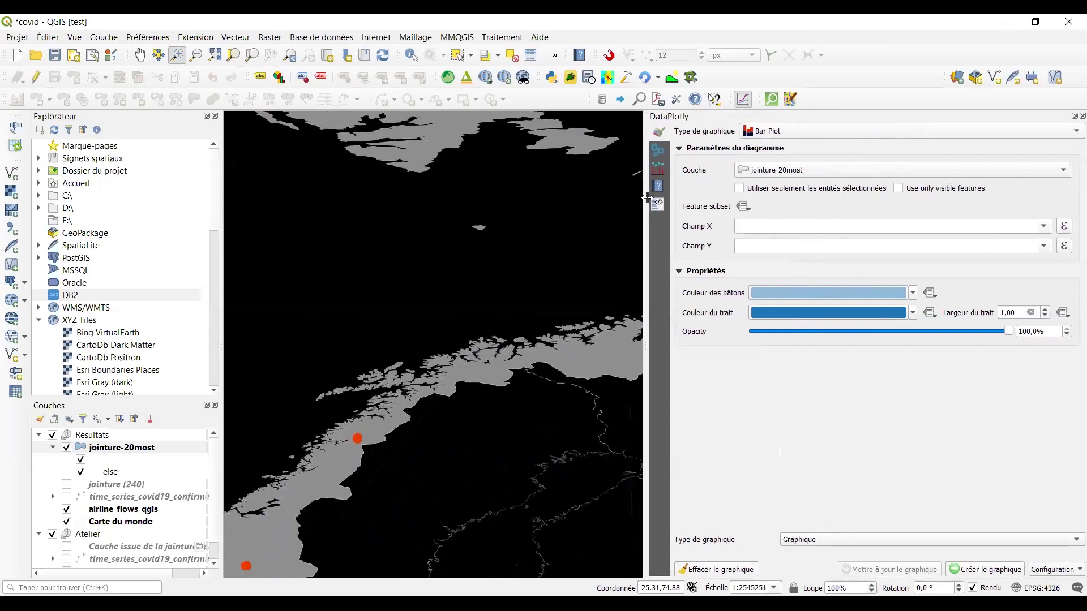
Set the bar plot's X field to NAME and Y field to sum_cov, and create the chart.
click(1045, 227)
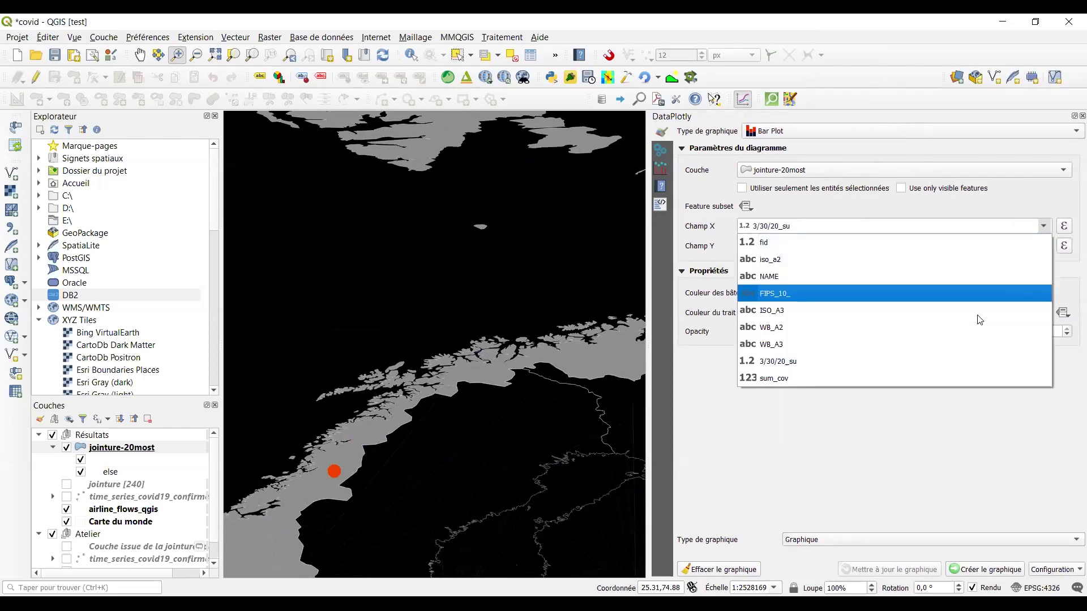
click(925, 374)
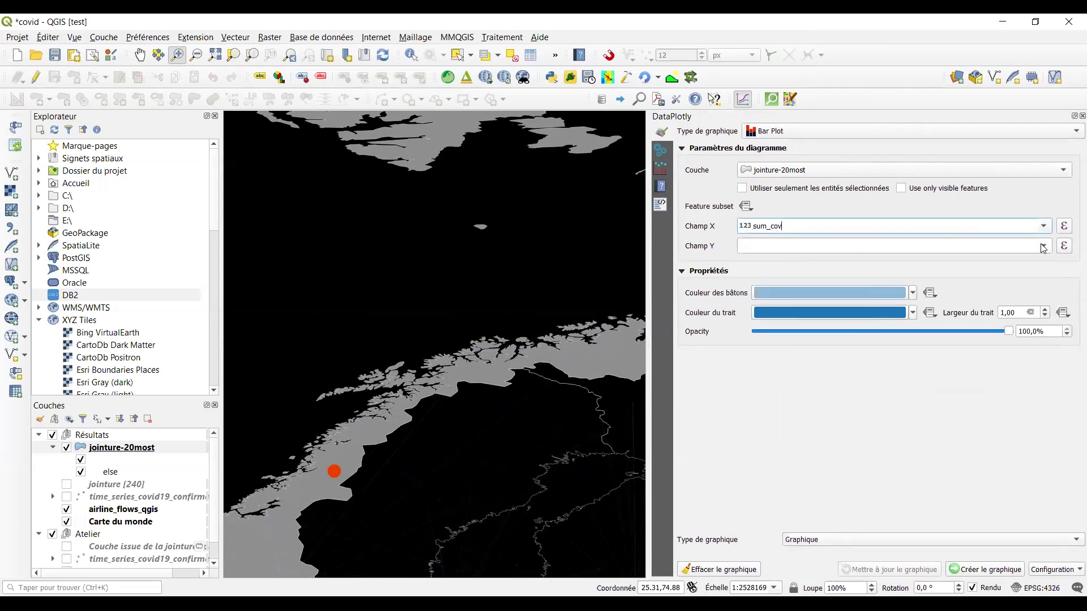
click(1045, 226)
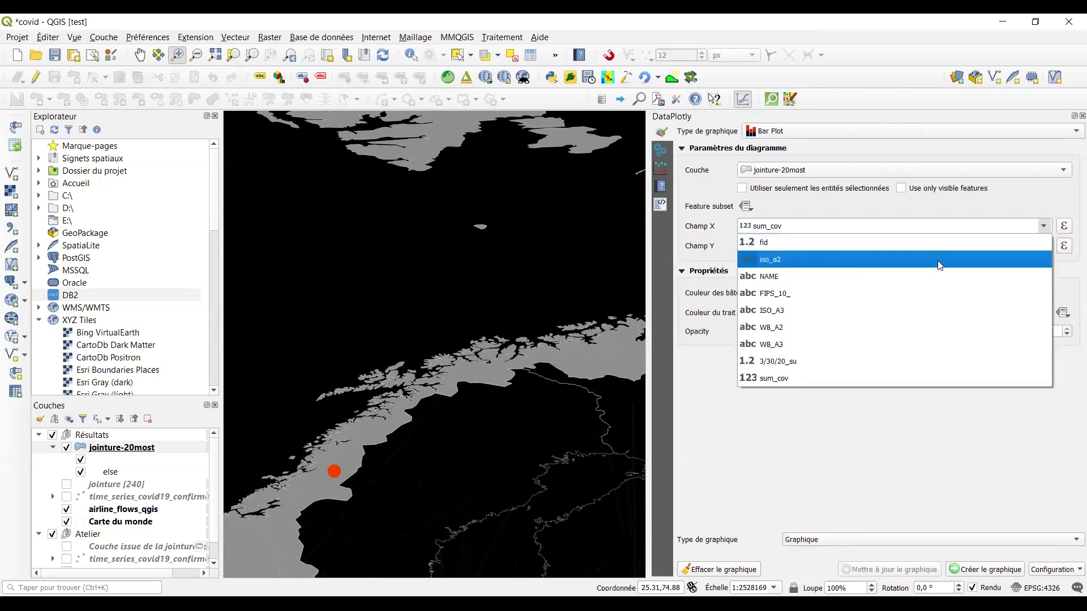
click(944, 276)
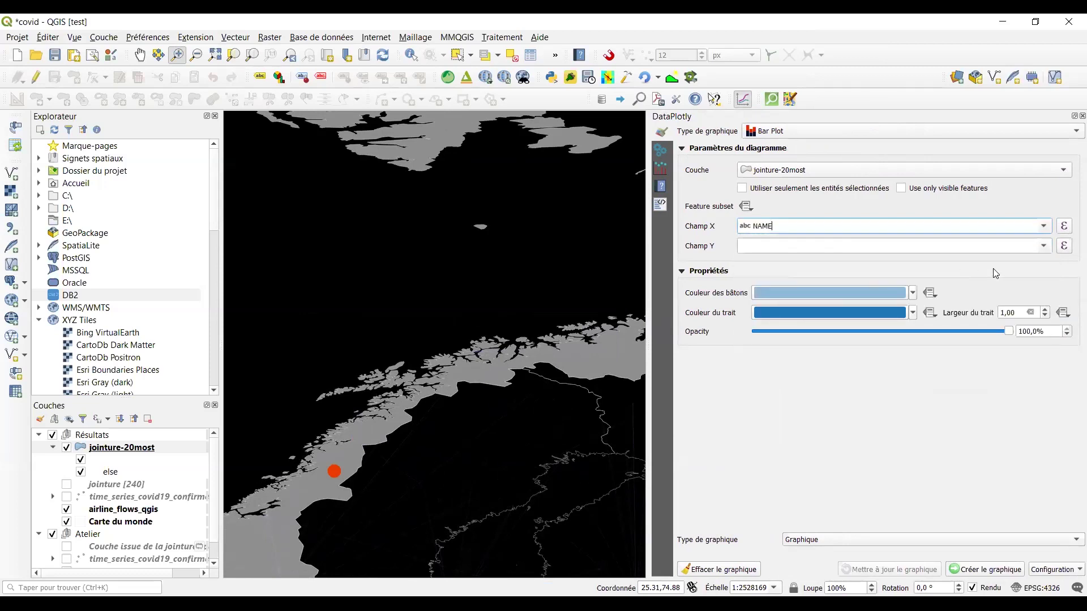
click(1044, 247)
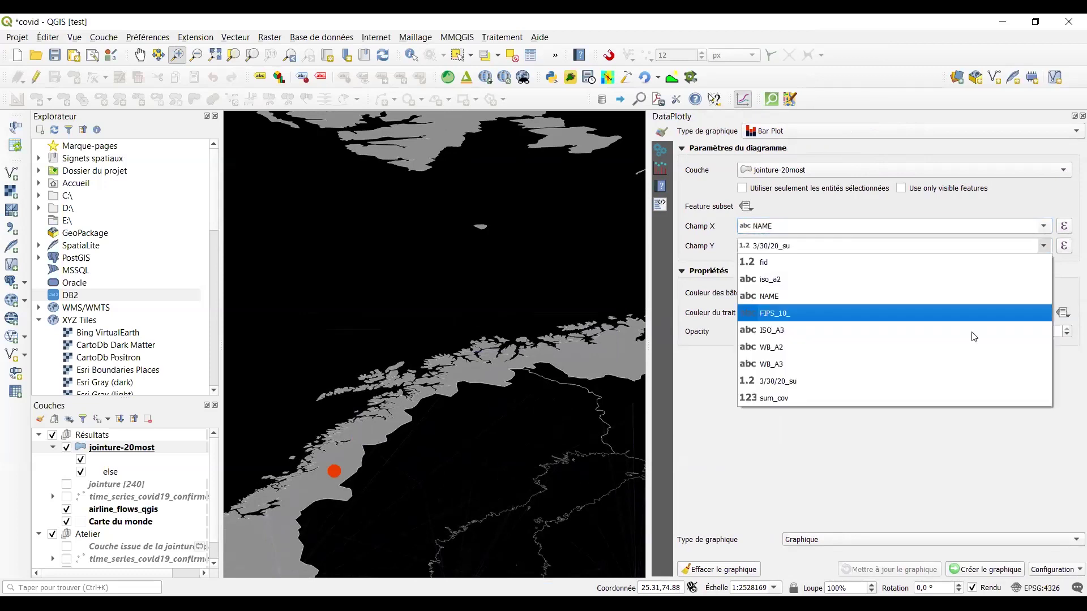
click(924, 398)
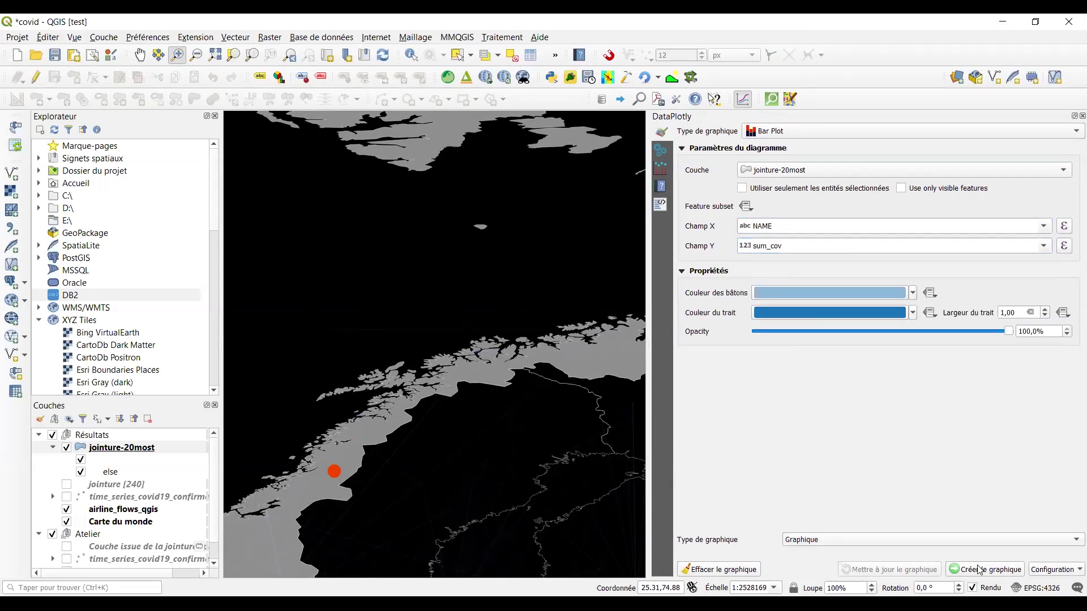
click(1009, 567)
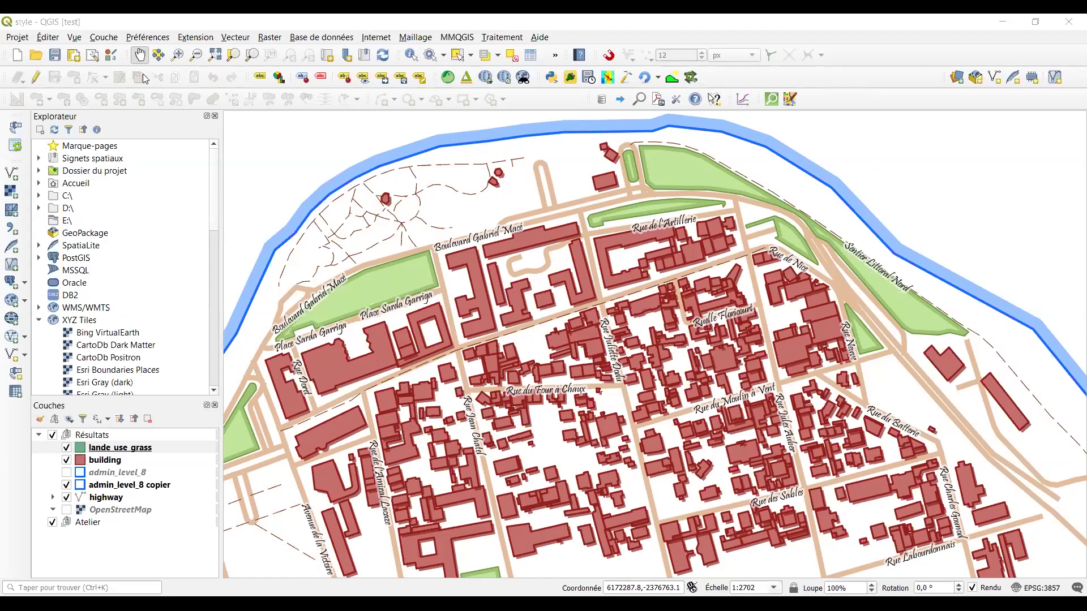
Select the Atelier layer group as the destination for new layers.
click(113, 522)
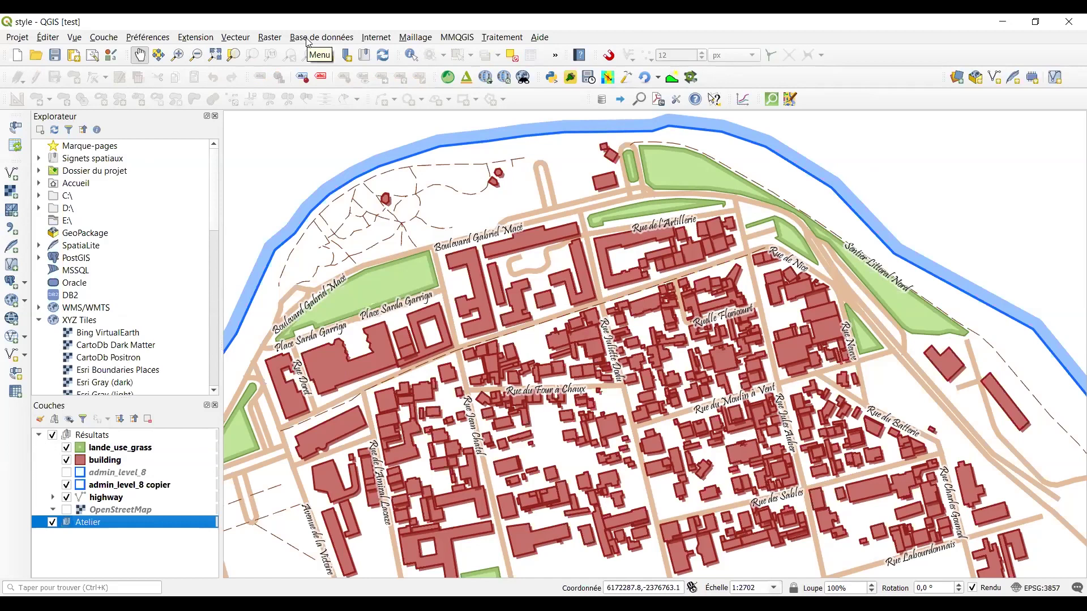
click(207, 38)
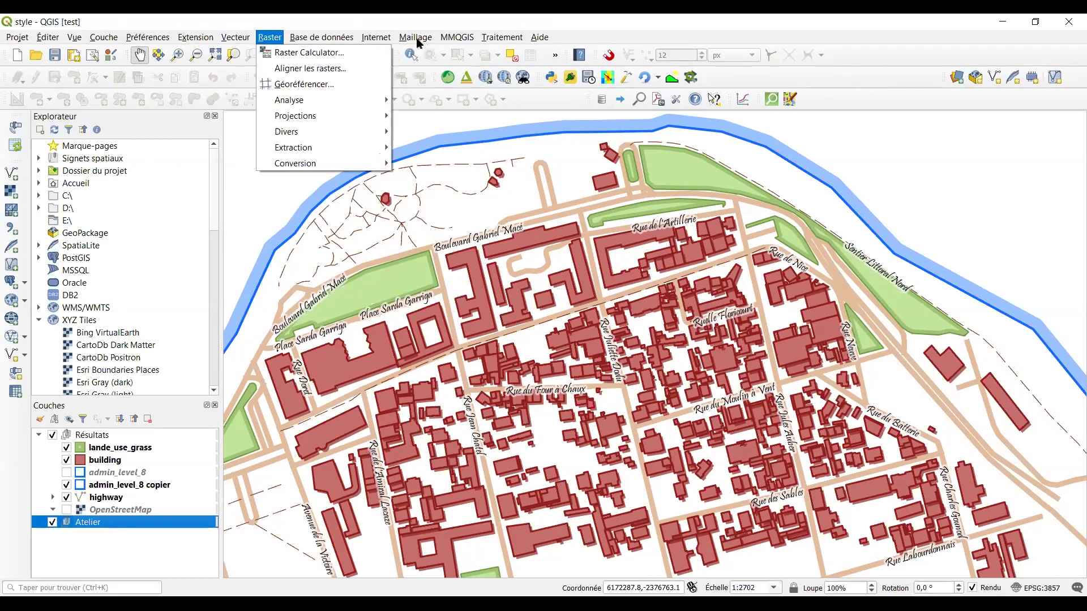
mouse_move(235, 37)
mouse_move(243, 97)
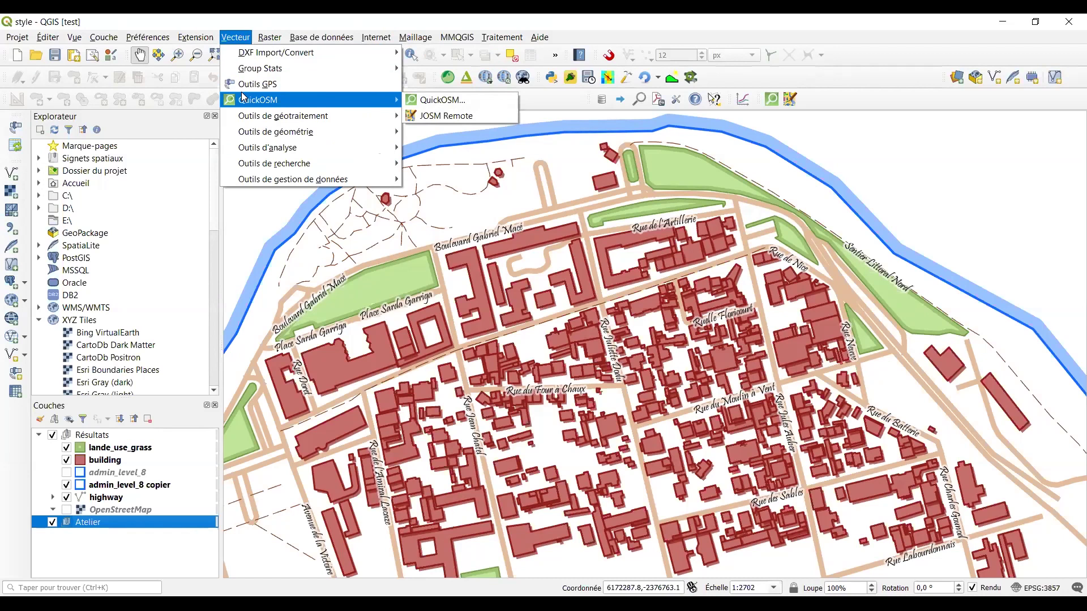
mouse_move(351, 117)
click(351, 84)
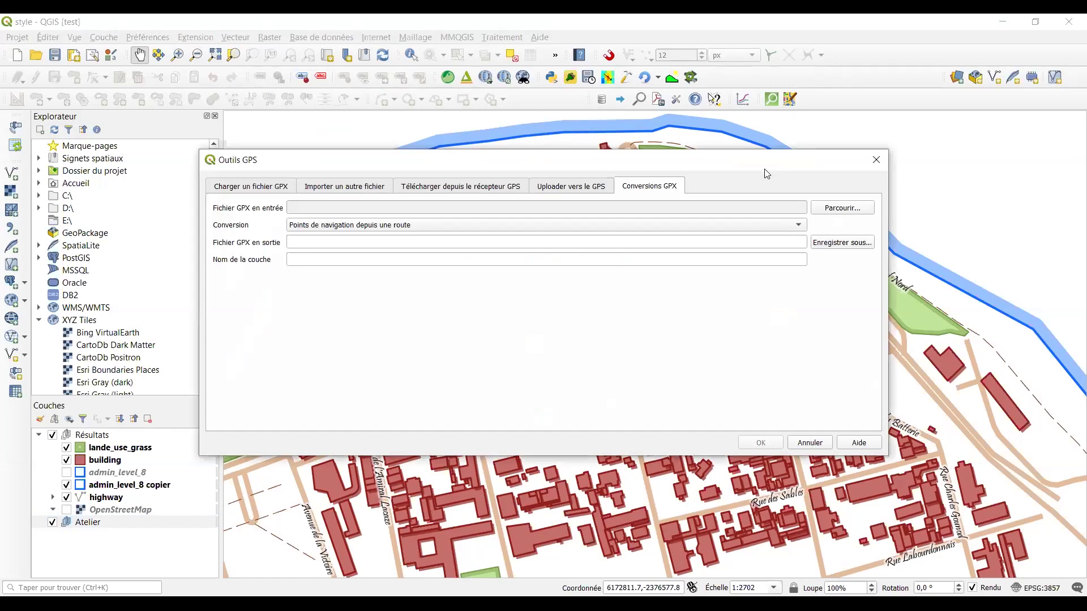
click(811, 443)
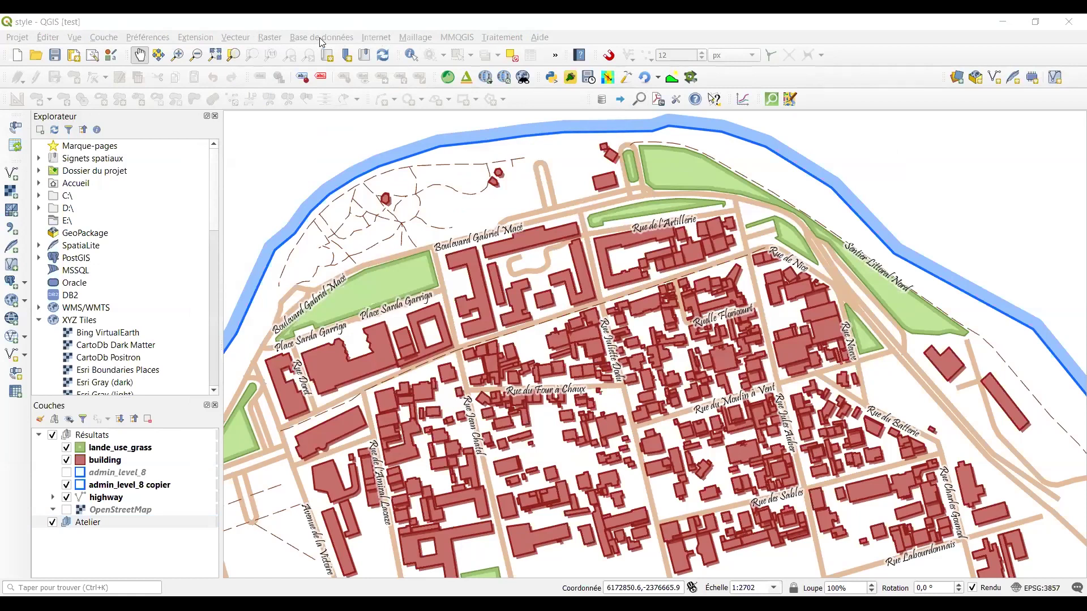
Set up a QuickOSM quick query for key admin_level with value 8, limited to the Canvas Extent.
click(239, 39)
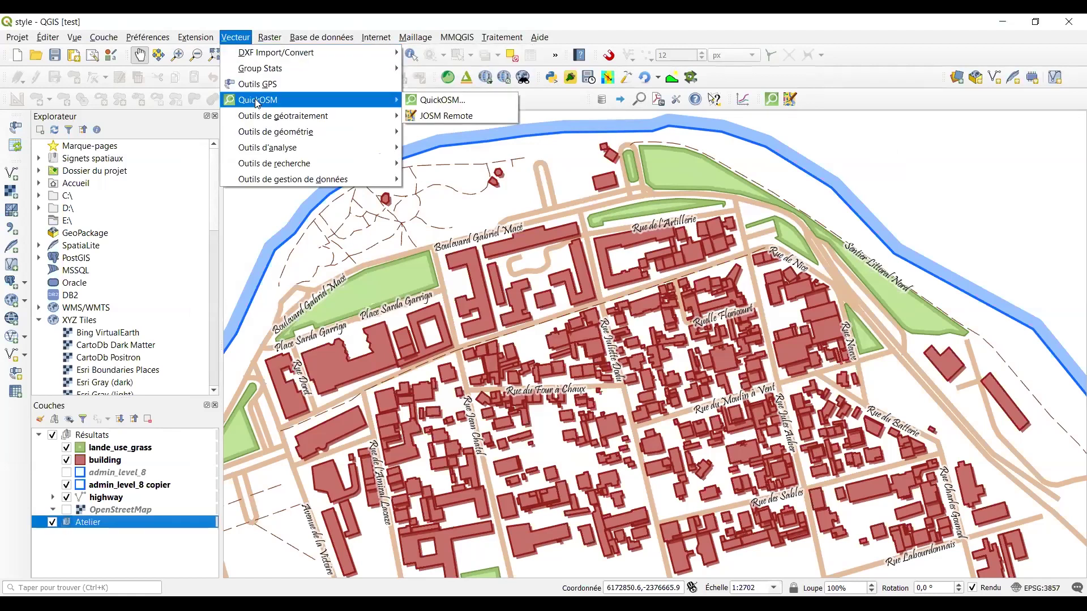
click(434, 99)
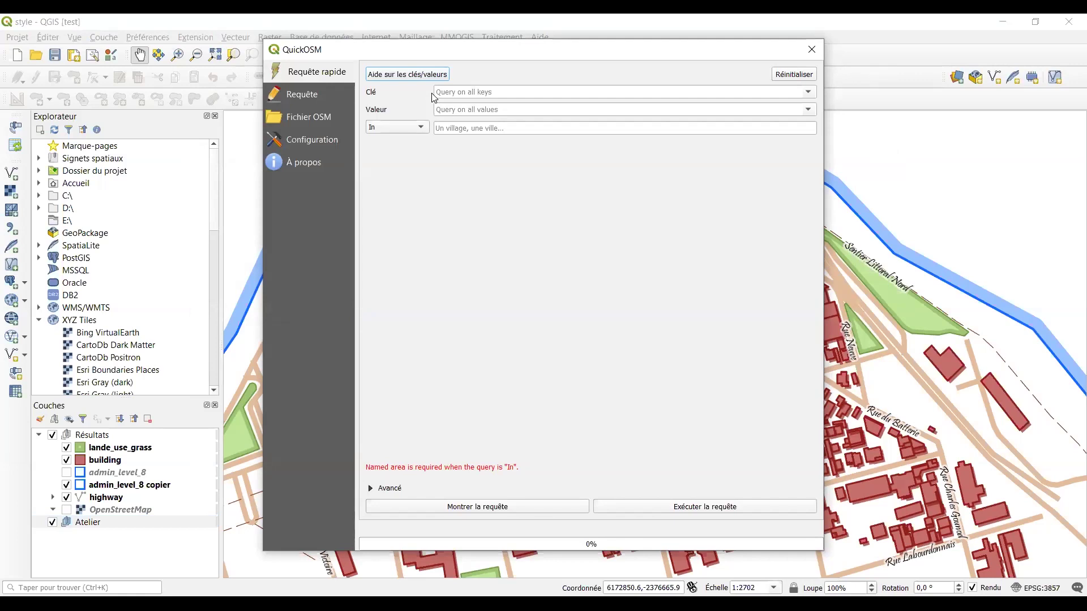
click(456, 94)
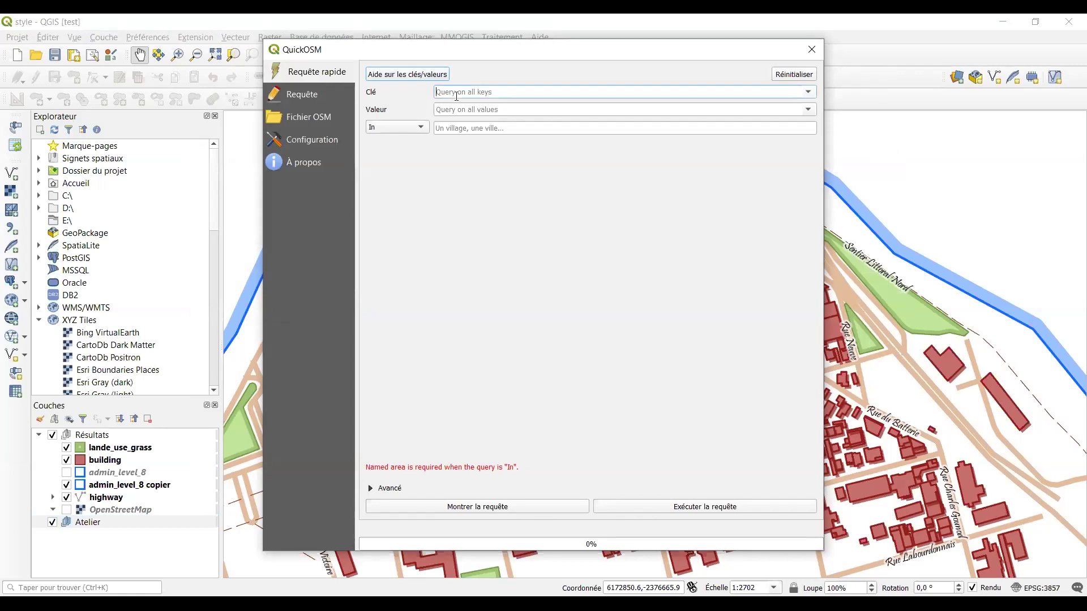
text(a)
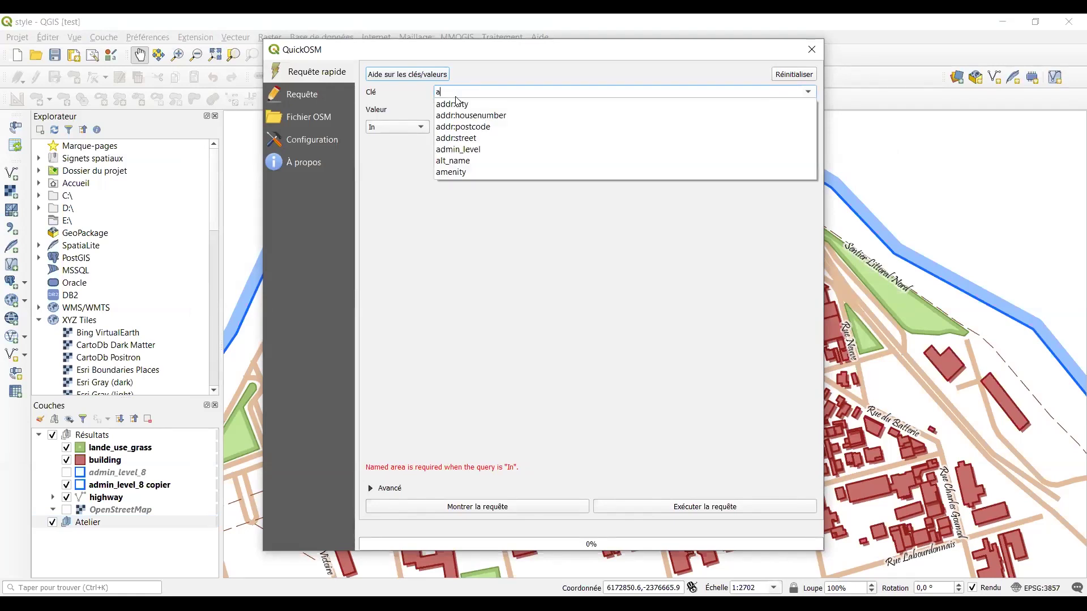
key(BackSpace)
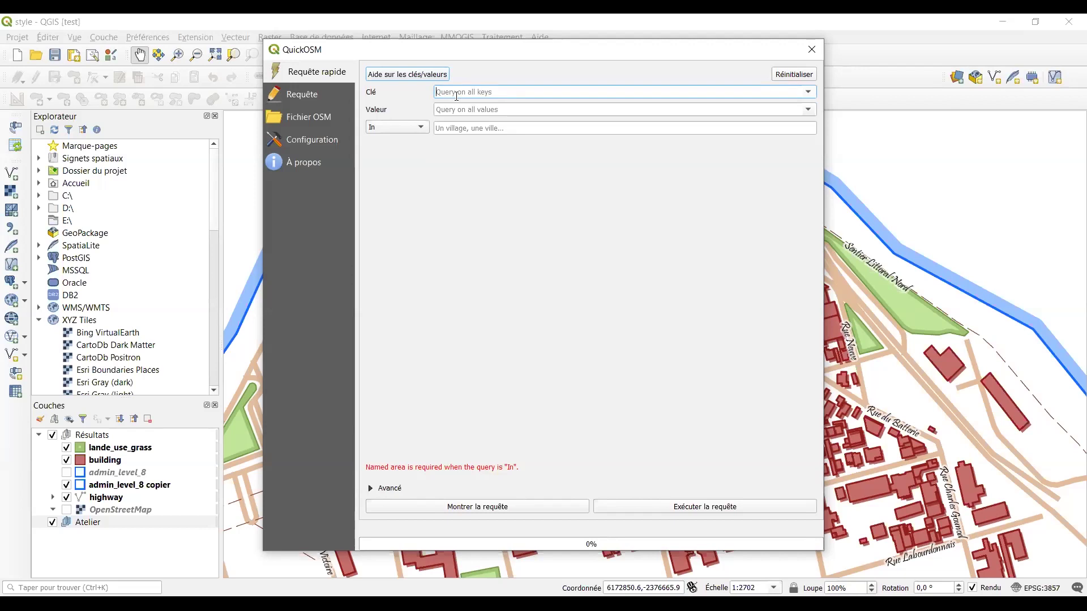
text(a)
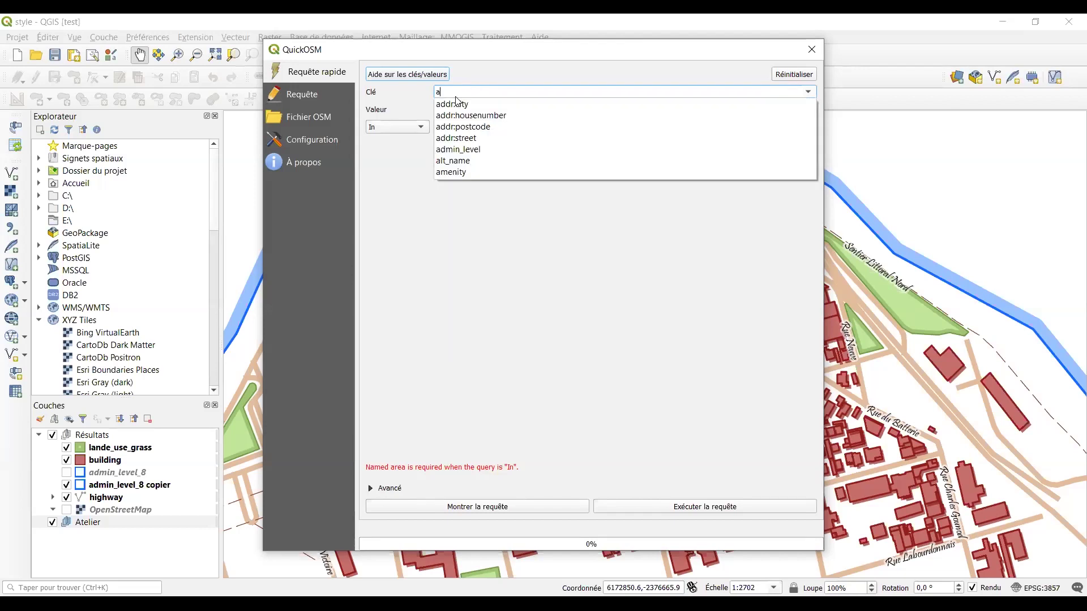
text(dmi)
click(457, 105)
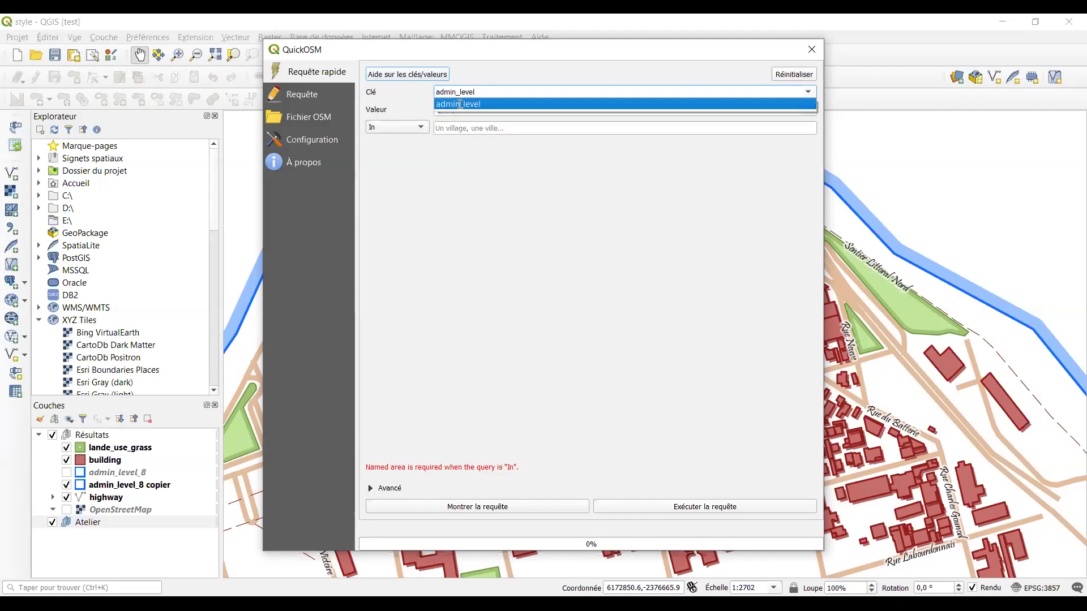
click(457, 106)
text(8)
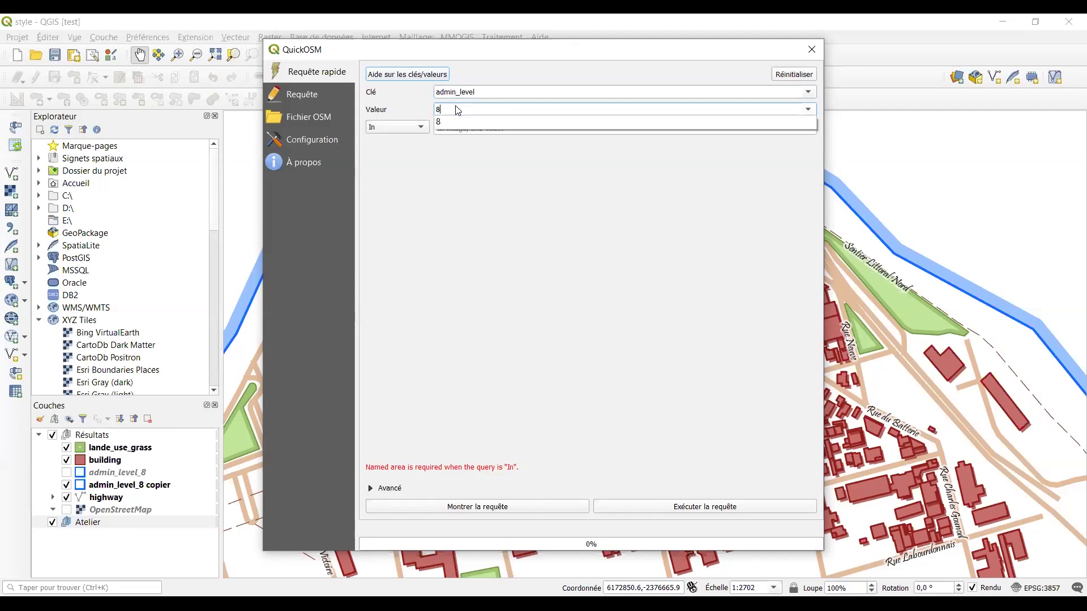
click(442, 148)
click(403, 126)
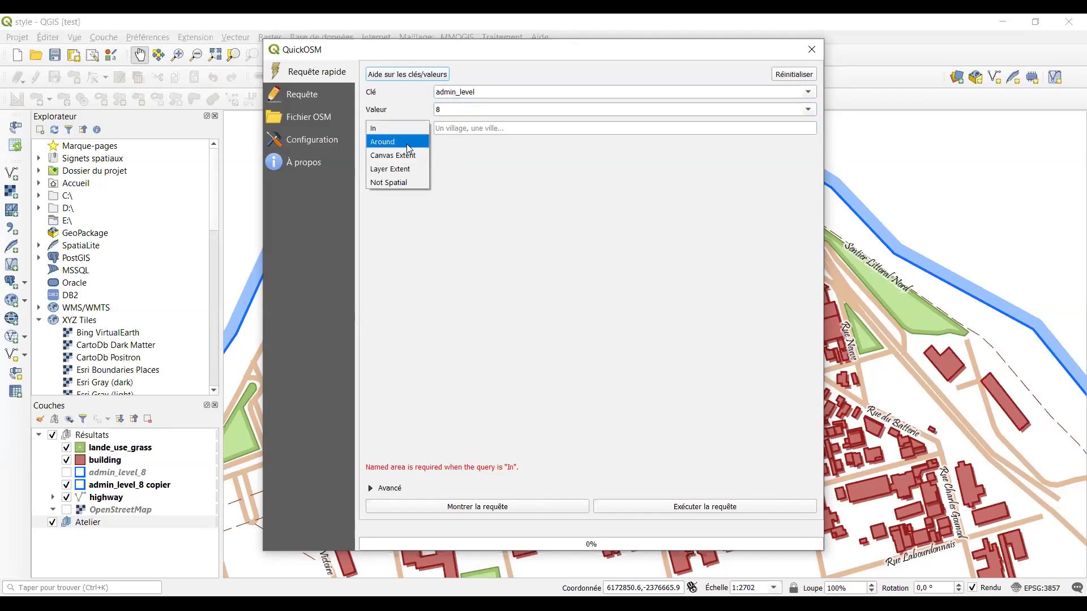
click(408, 157)
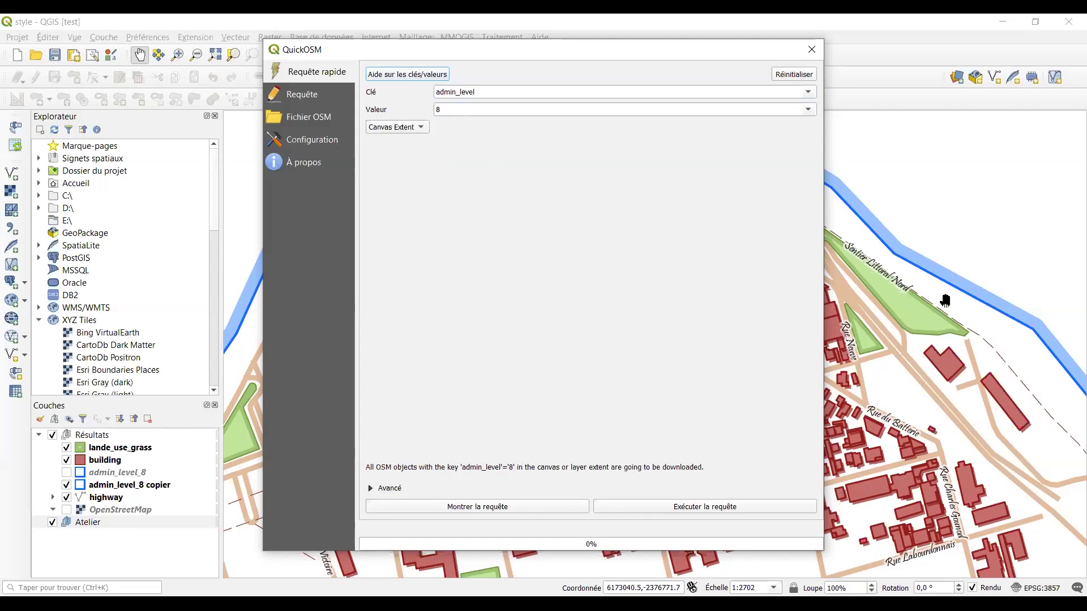
Restrict the query output to Multipolygones by excluding points, lines and multilines, and execute the query.
click(371, 488)
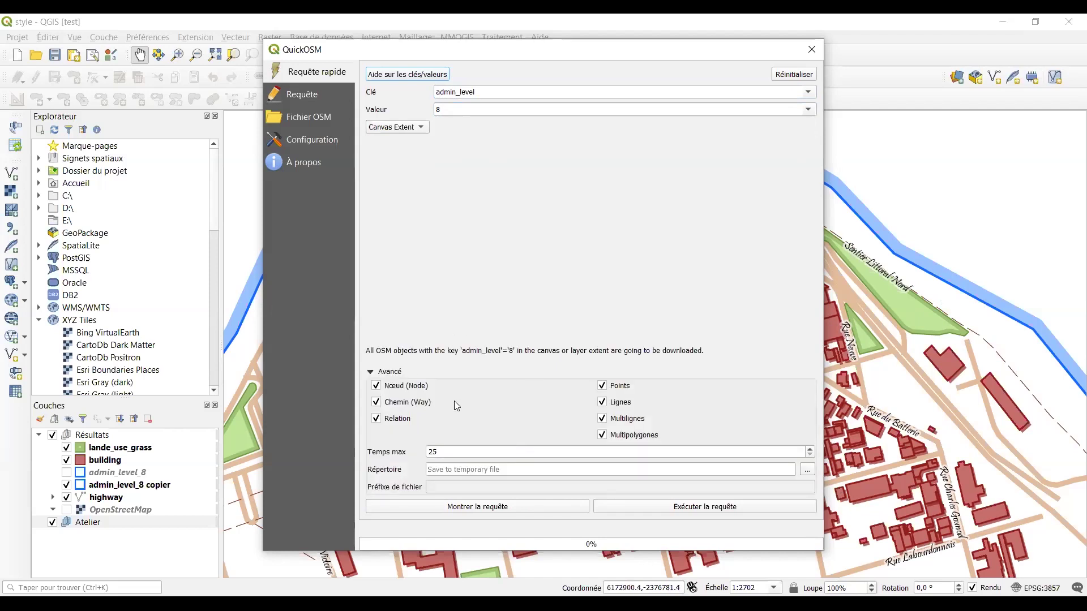
click(602, 386)
click(602, 402)
click(602, 419)
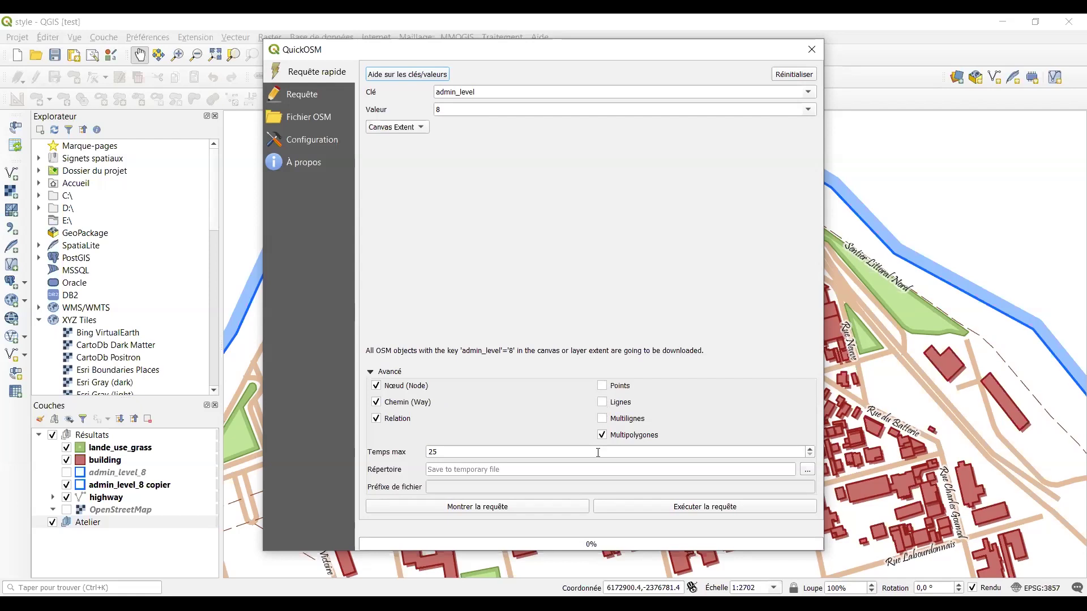
click(682, 508)
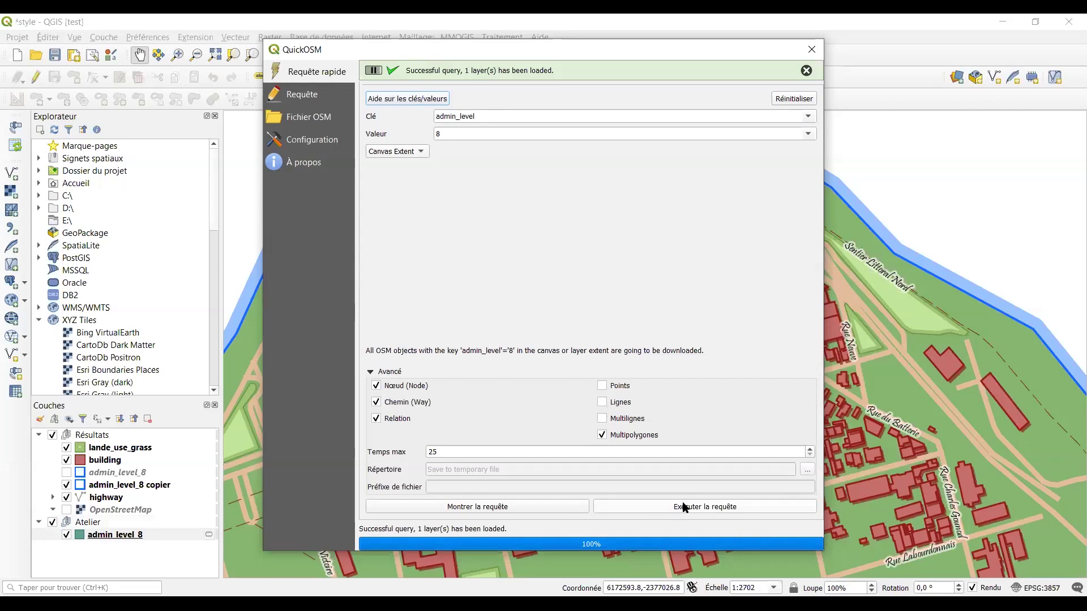
click(812, 49)
Hide the lande_use_grass, building, admin_level_8 copier and highway layers in the Résultats group, leaving the downloaded boundary layer displayed.
click(66, 448)
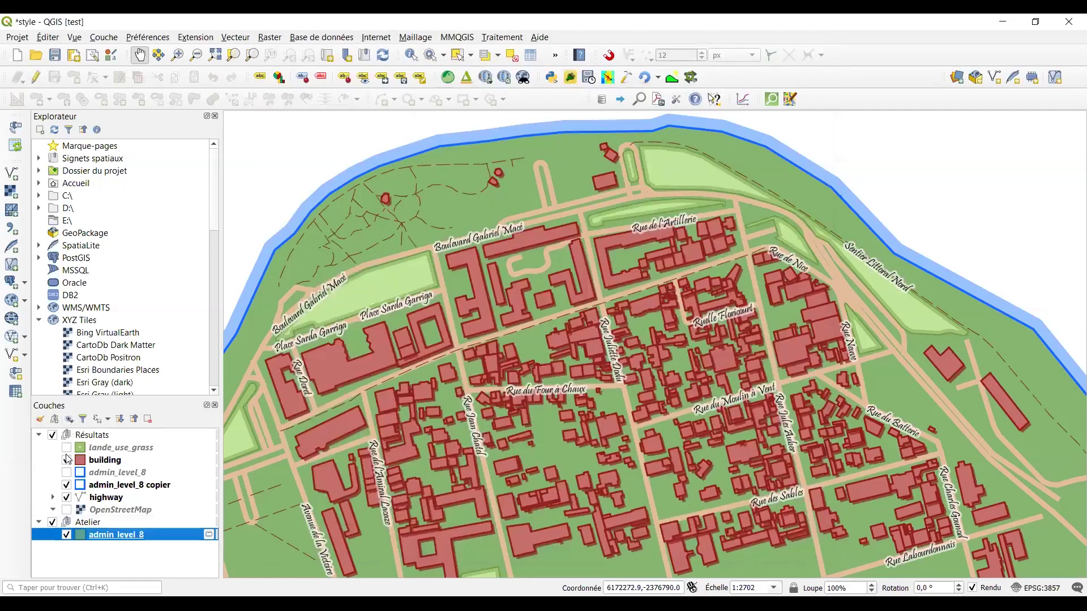
click(67, 460)
click(66, 485)
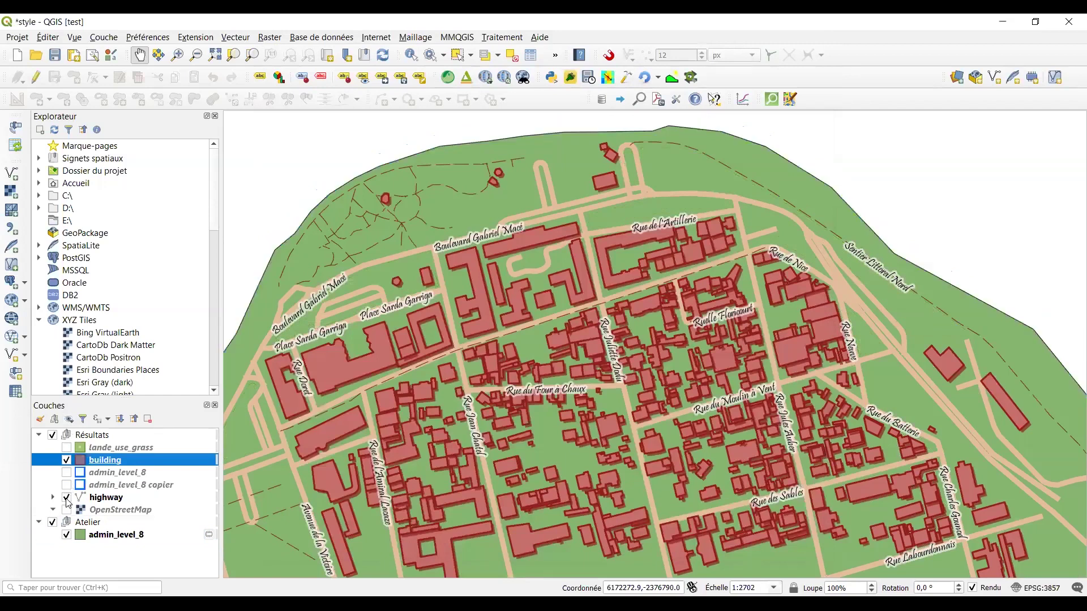
click(66, 497)
click(66, 460)
scroll(437, 333, down, 4)
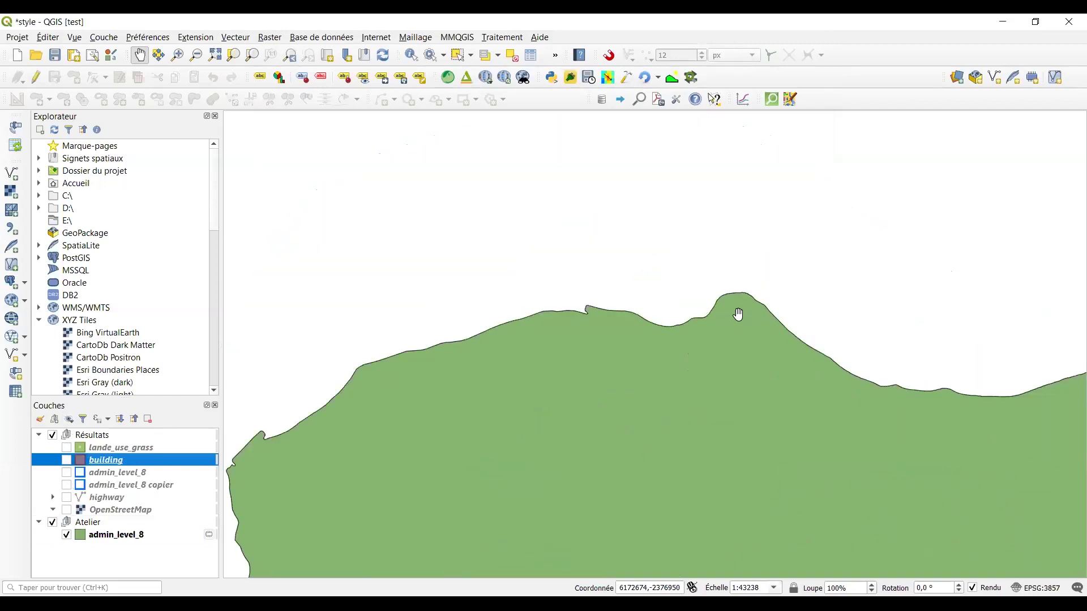
Zoom the map to the extent of the hidden building layer in the Résultats group.
scroll(738, 314, down, 3)
scroll(731, 332, up, 2)
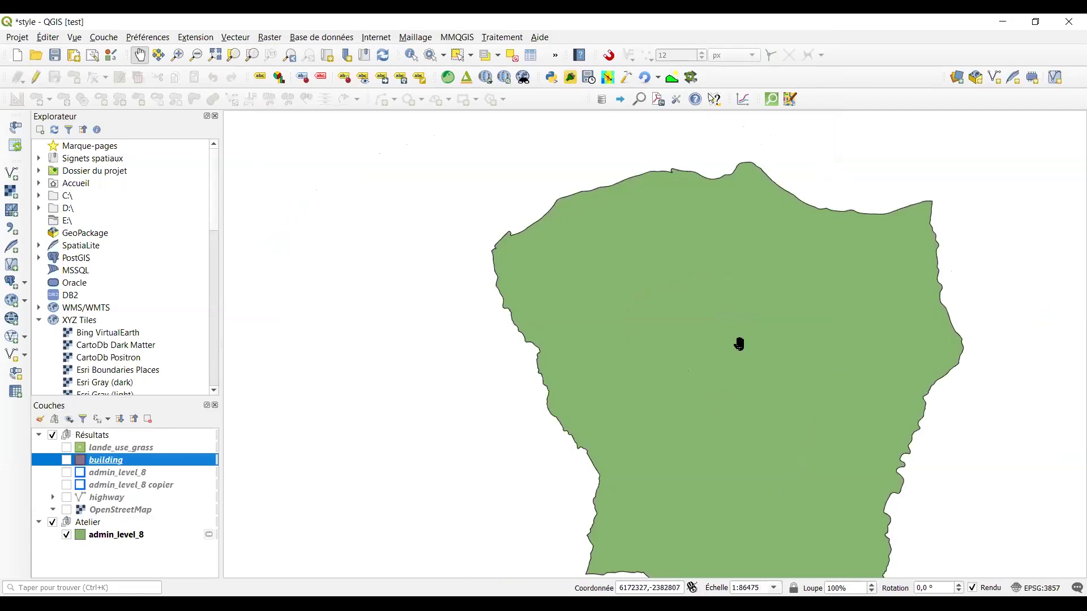
scroll(531, 316, down, 1)
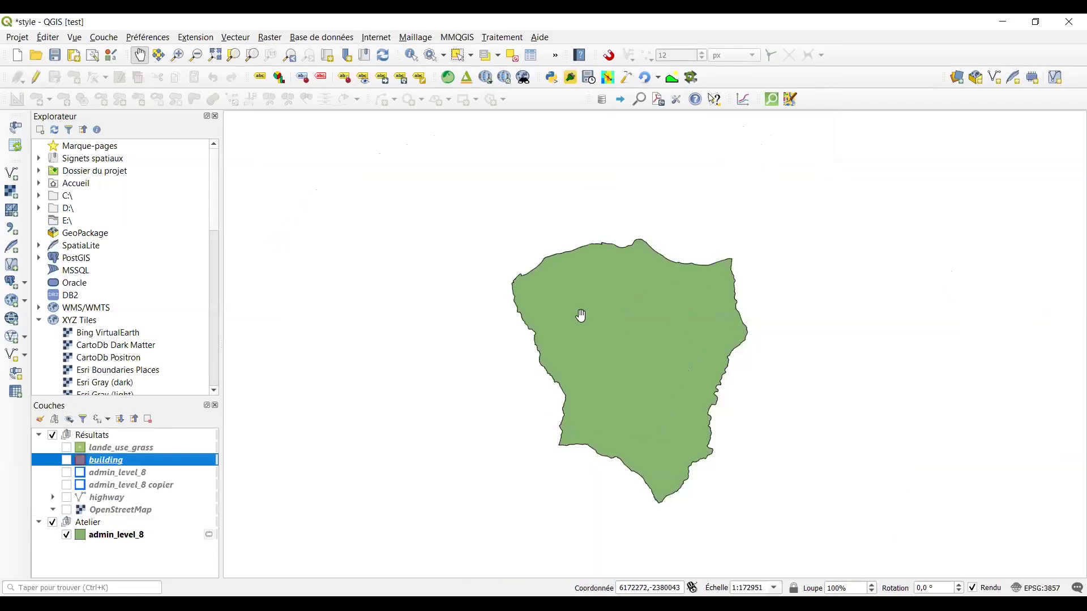
right_click(88, 462)
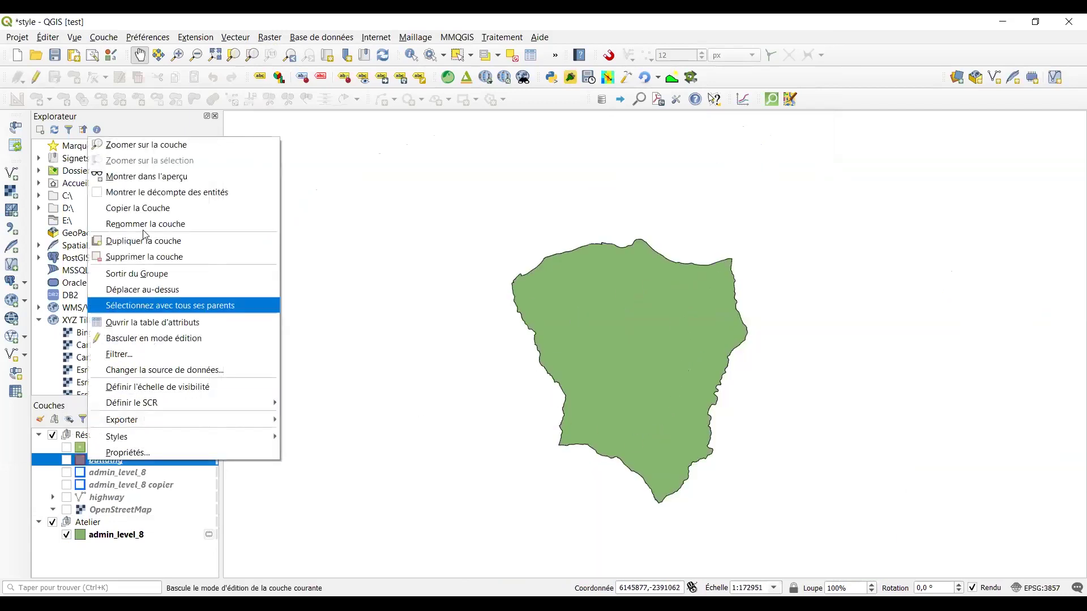
click(143, 148)
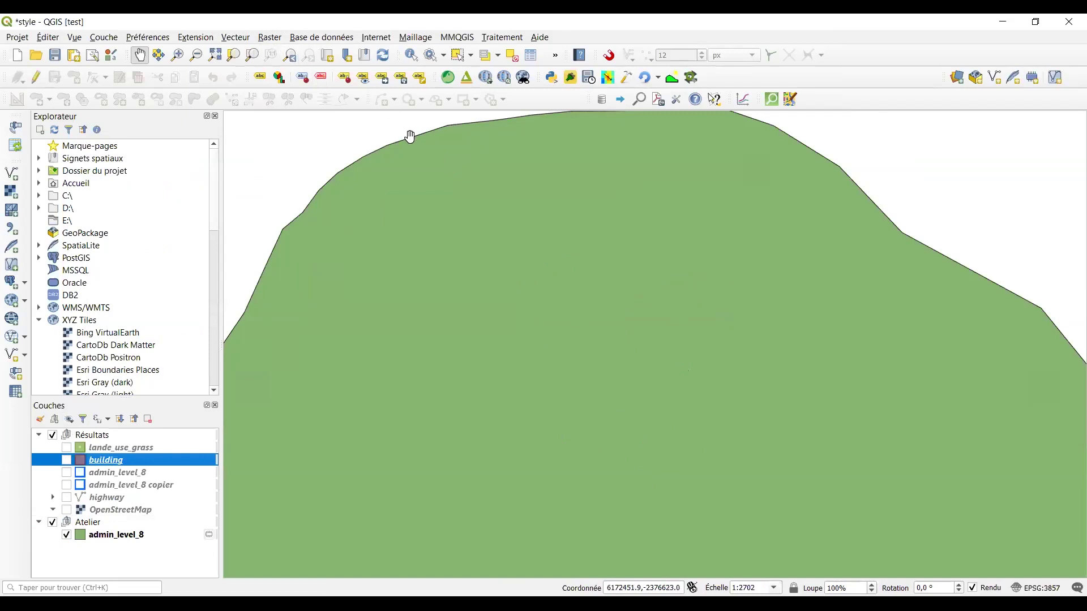
drag(410, 137, 658, 332)
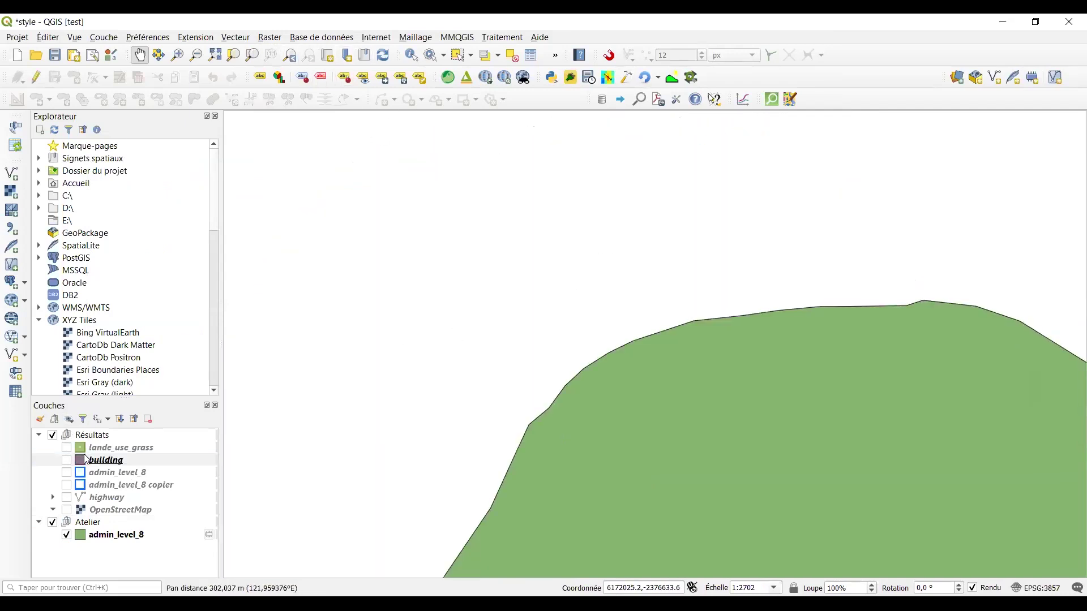
right_click(108, 473)
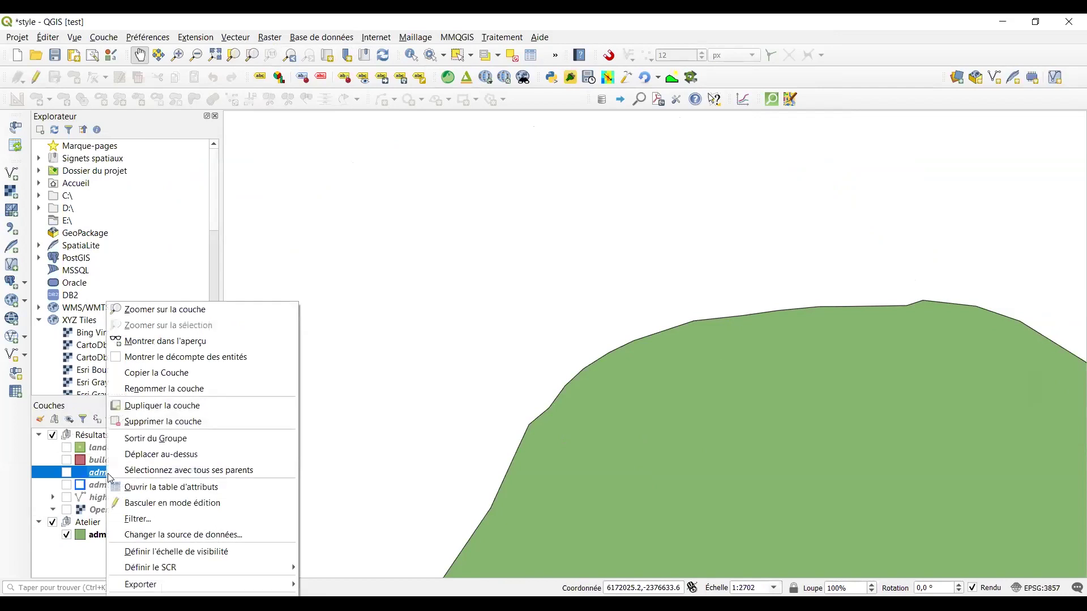
click(130, 310)
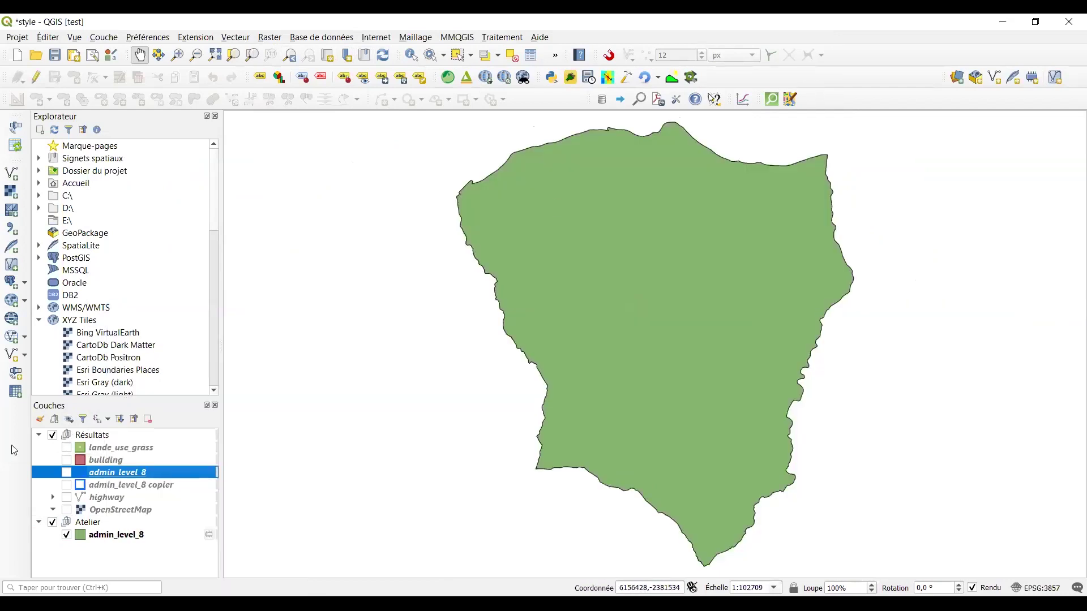
right_click(137, 448)
click(119, 464)
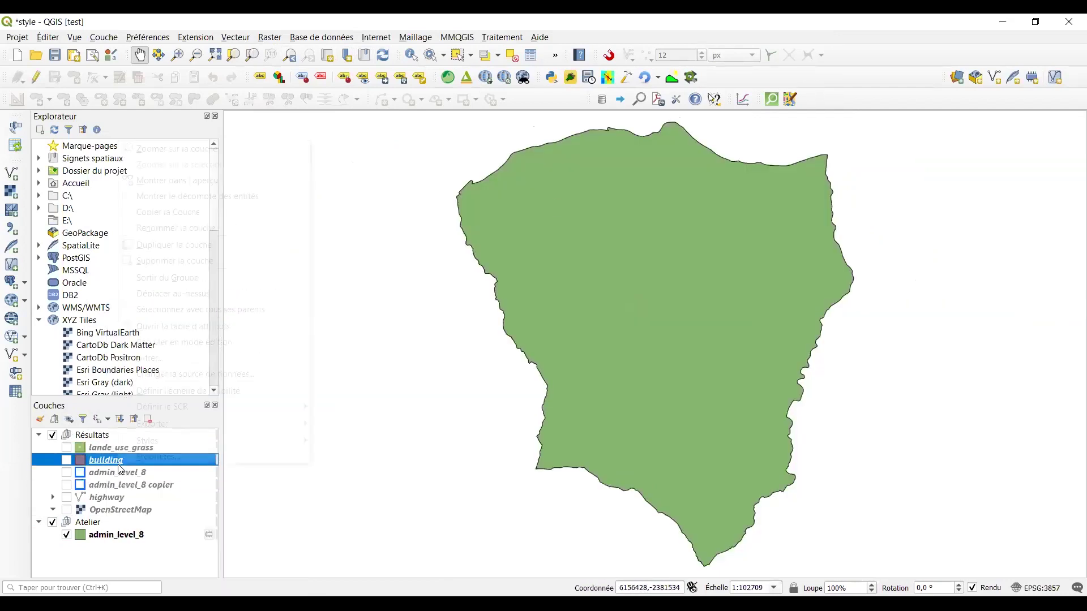
click(199, 154)
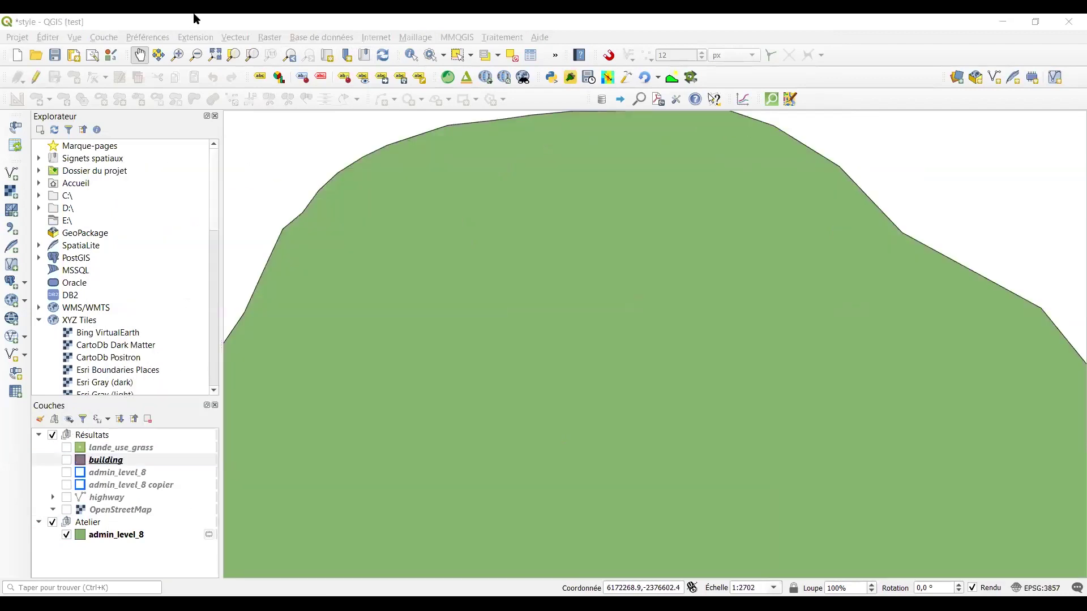
Set up a QuickOSM quick query for key building on all values, limited to the Canvas Extent.
click(235, 36)
mouse_move(339, 100)
click(463, 102)
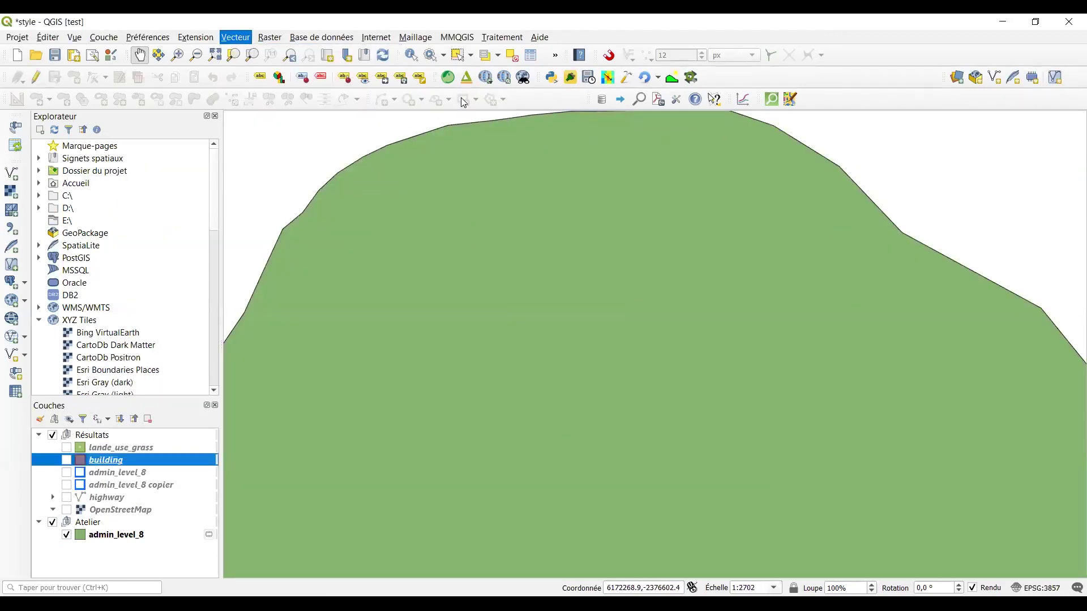
click(468, 92)
text(b)
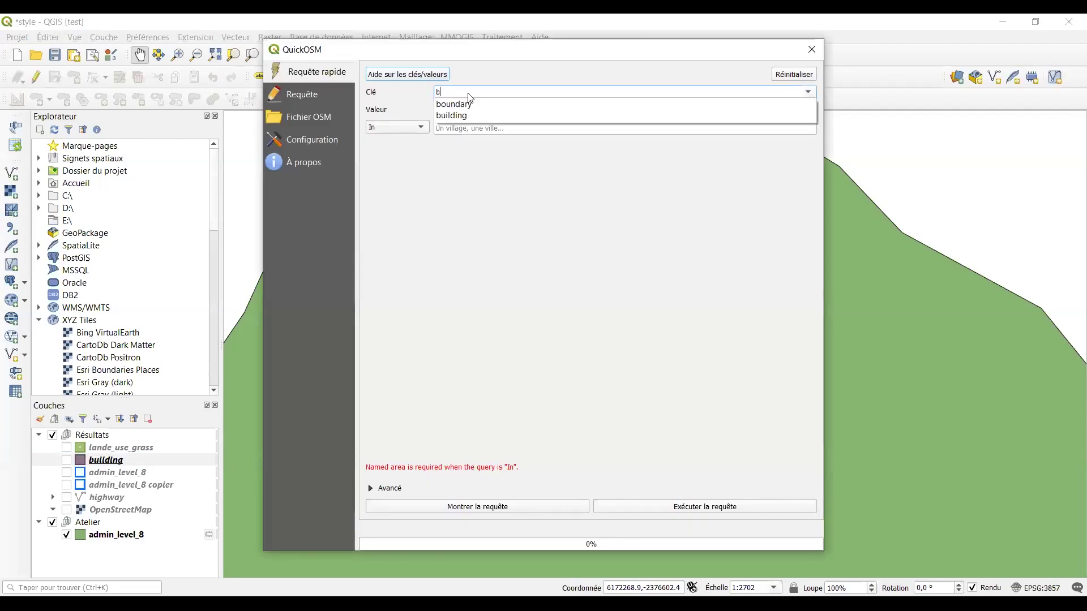
text(uilding)
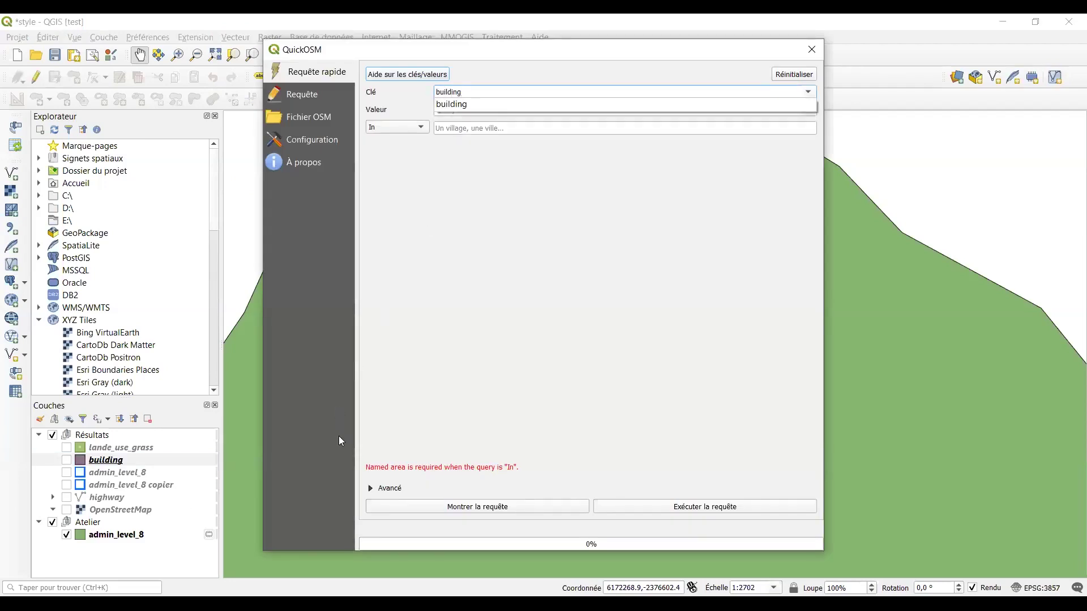
click(409, 127)
click(409, 155)
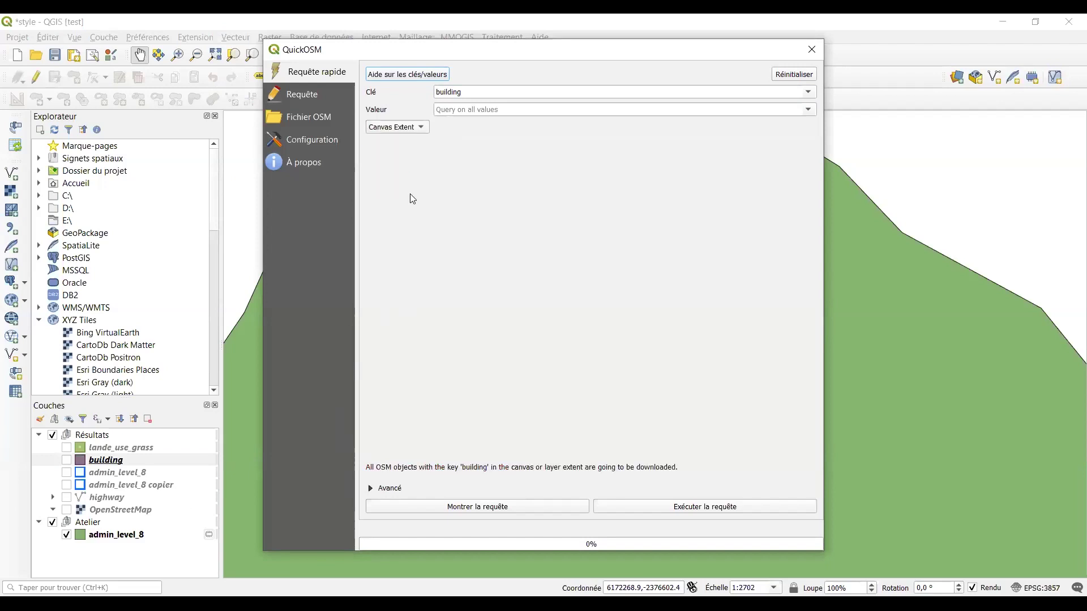
Restrict the building query output to Multipolygones by excluding points, lines and multilines, then execute it and close QuickOSM.
click(372, 489)
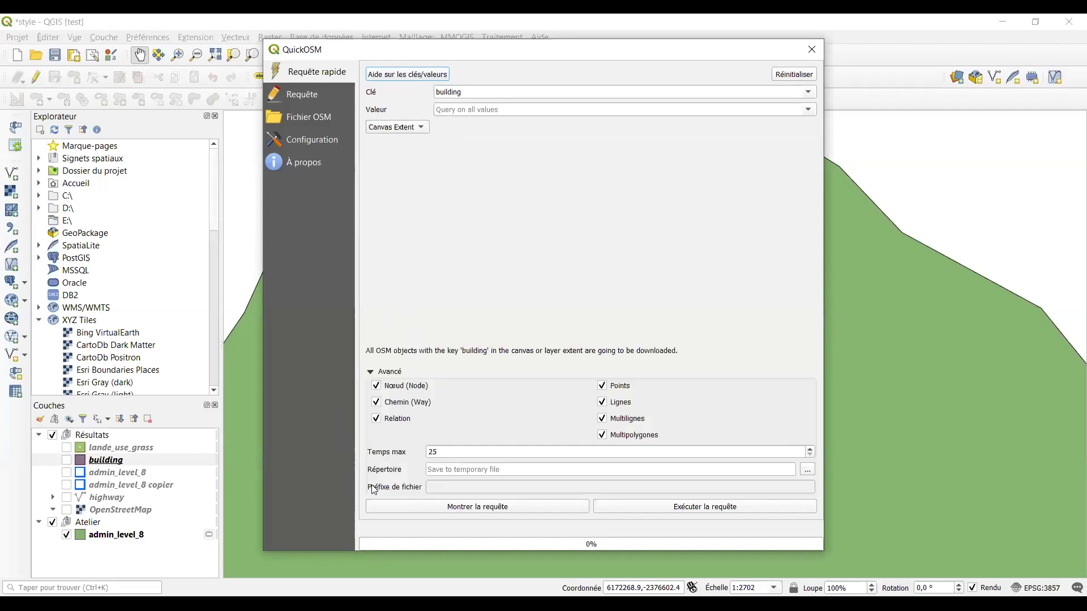
click(610, 386)
click(605, 402)
click(615, 419)
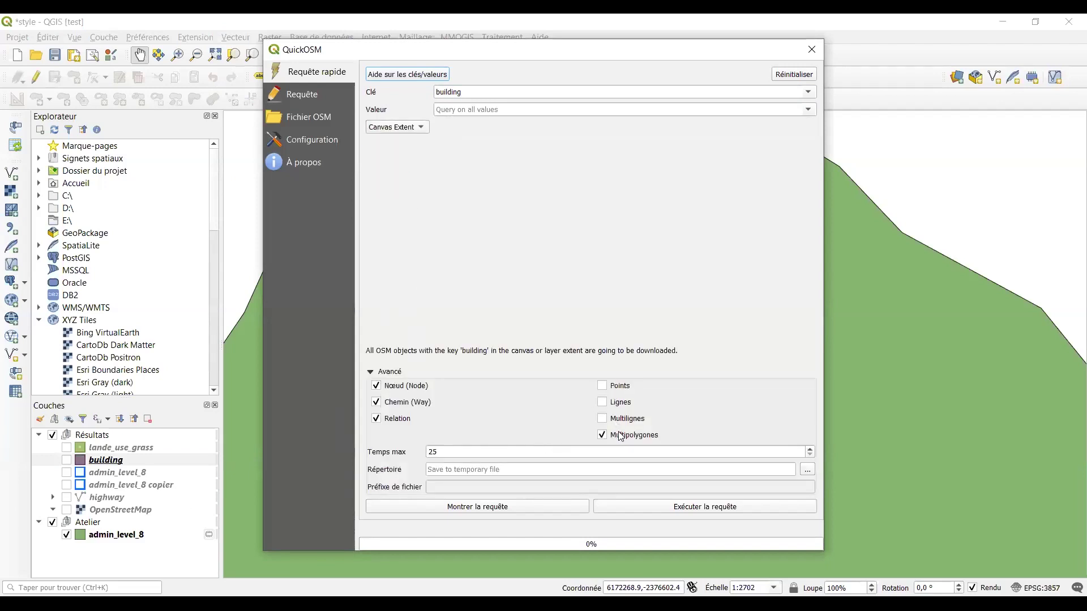
click(661, 513)
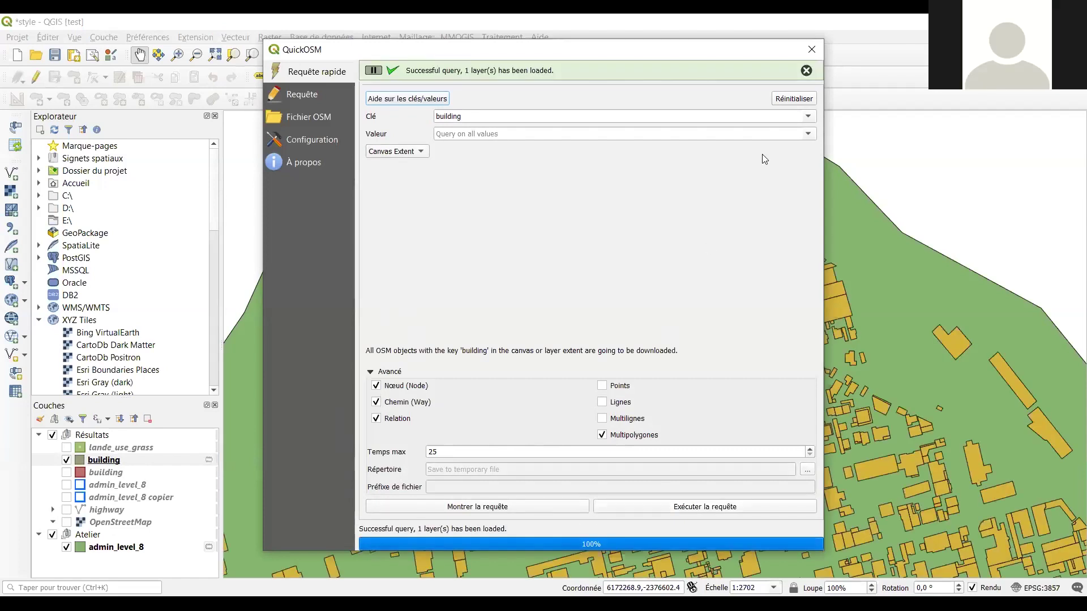
click(812, 43)
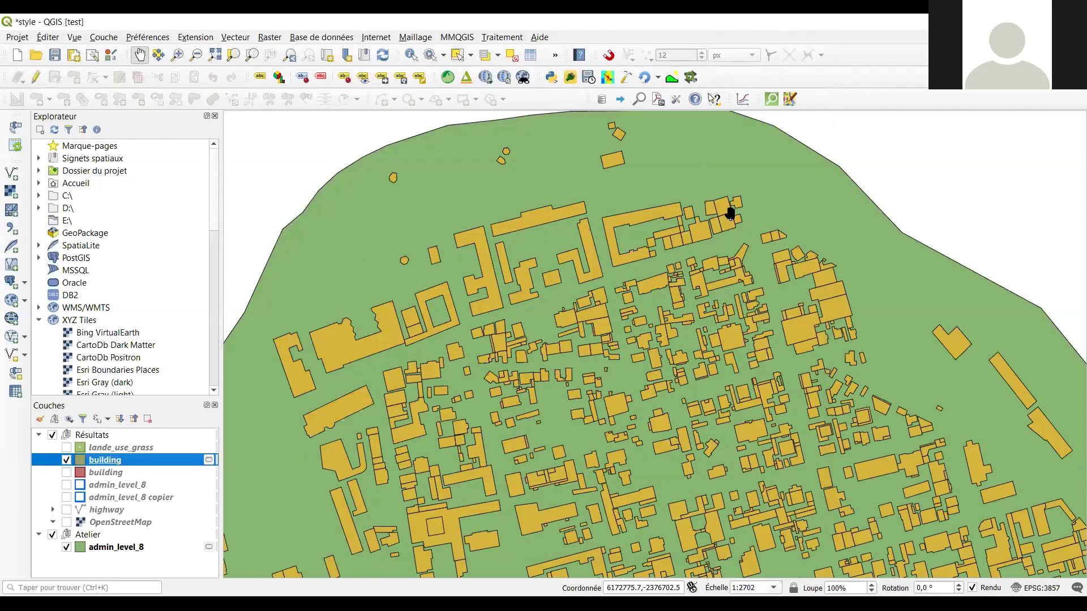
Set up a QuickOSM quick query for key highway on all values, limited to the Canvas Extent.
click(236, 37)
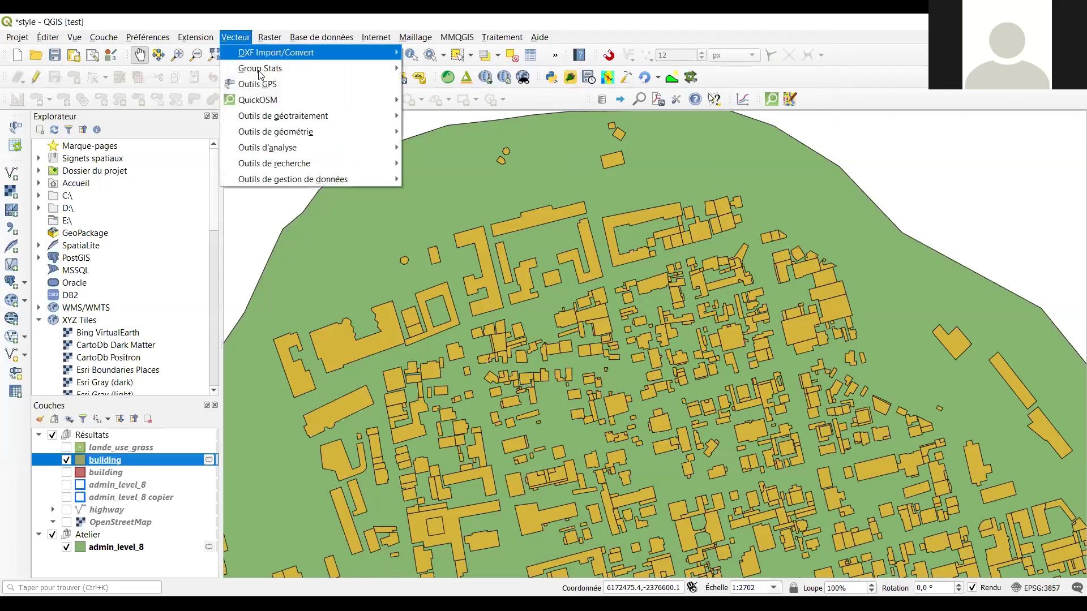
mouse_move(340, 99)
click(446, 107)
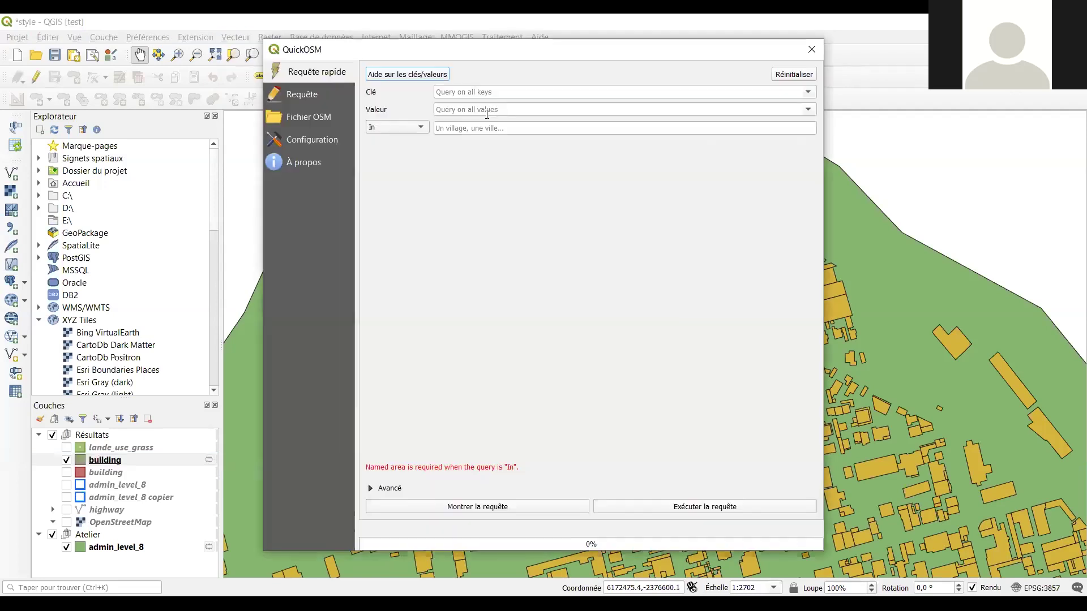
text(highway)
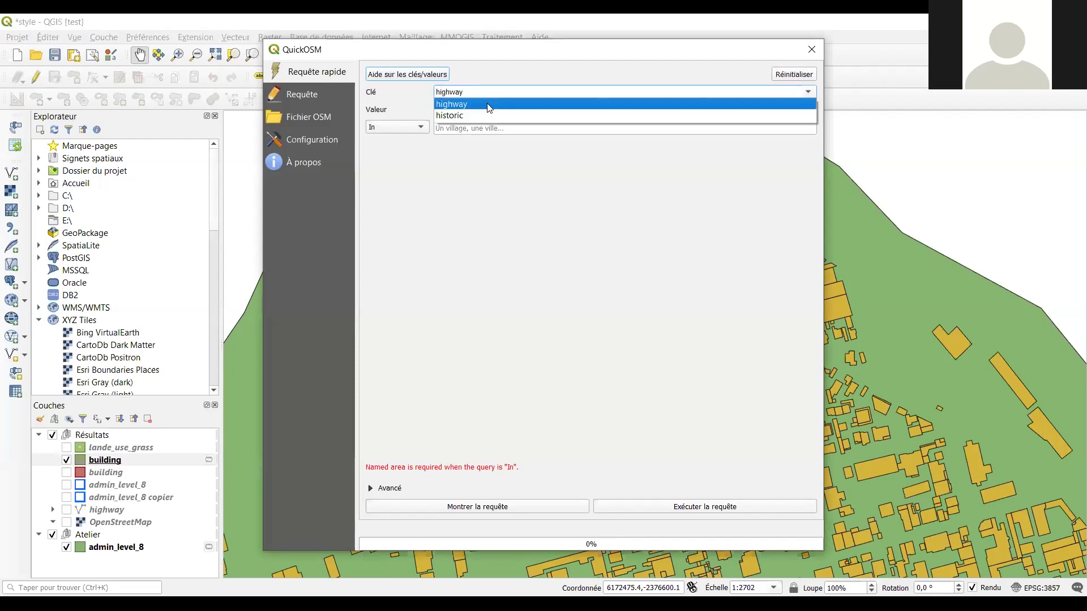
click(488, 104)
click(406, 125)
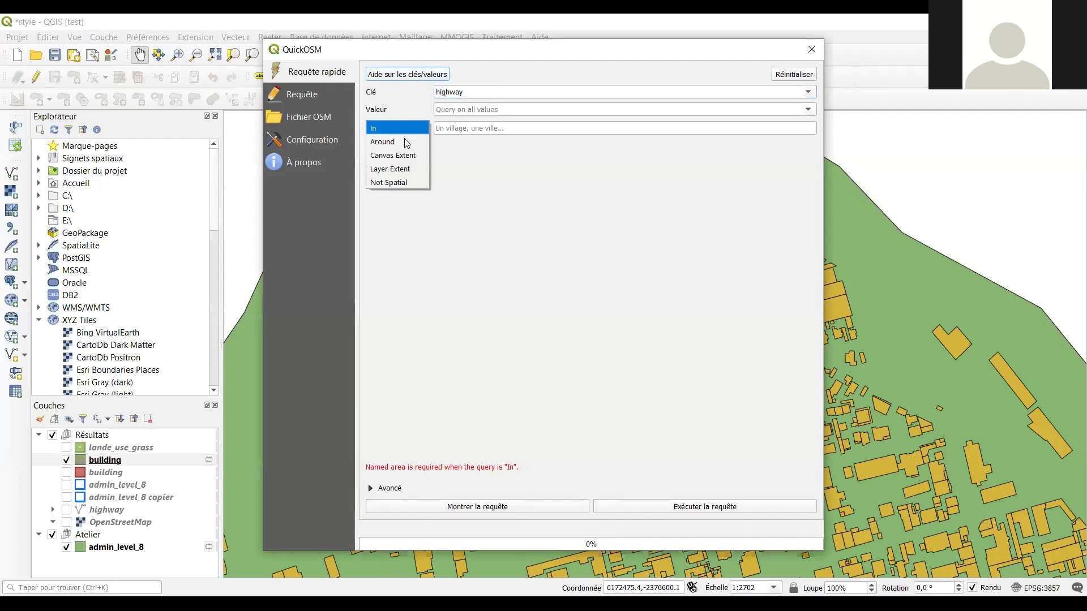
click(411, 155)
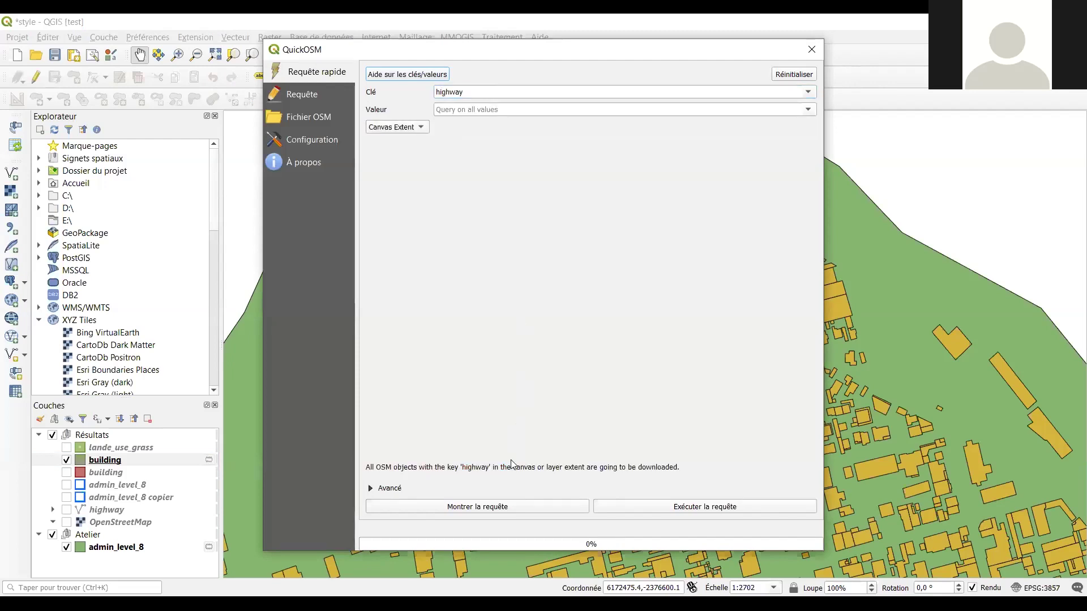
Restrict the highway query output to Lignes and Multilignes by excluding multipolygons and points, then execute it and close QuickOSM.
click(389, 491)
click(645, 433)
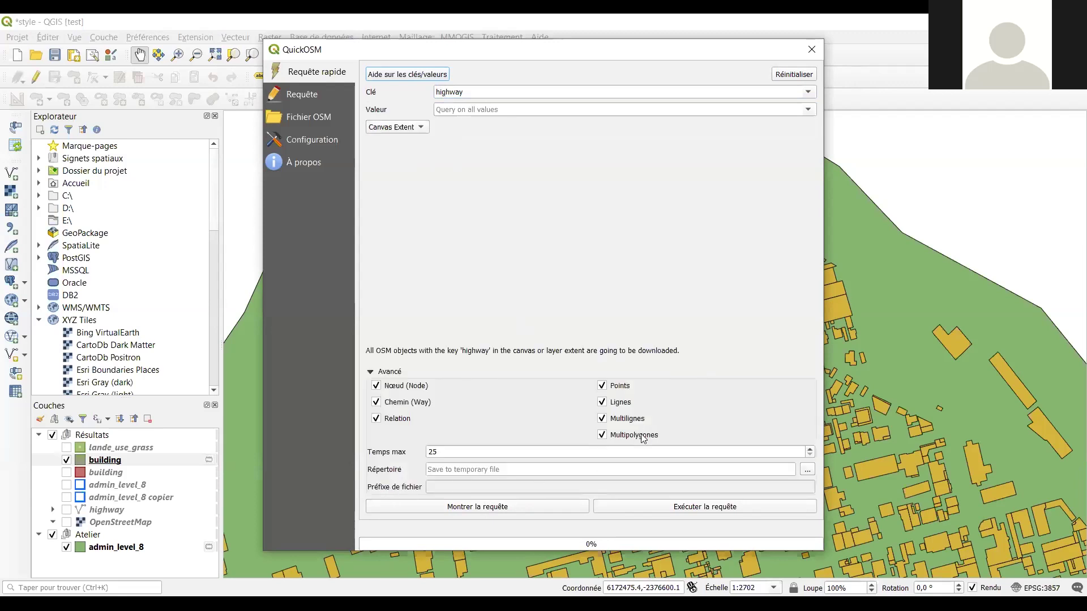
click(602, 386)
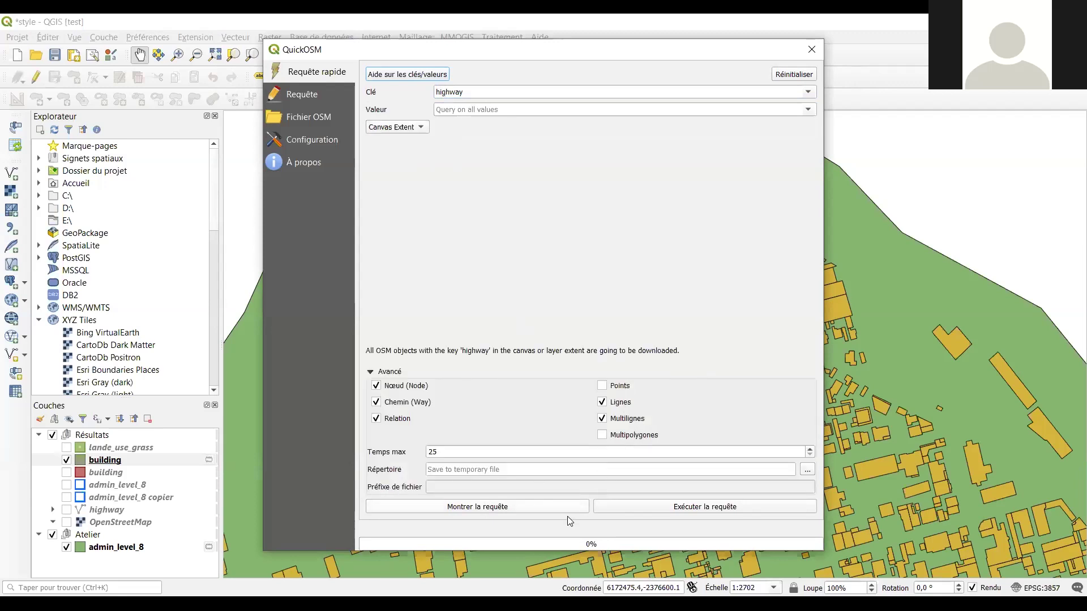
click(652, 512)
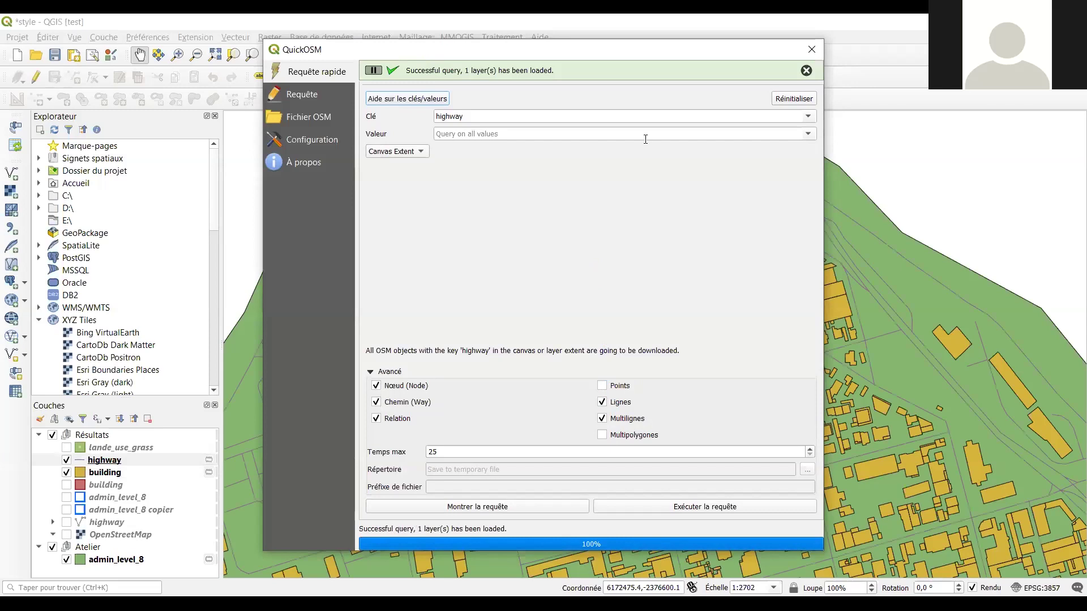
click(812, 49)
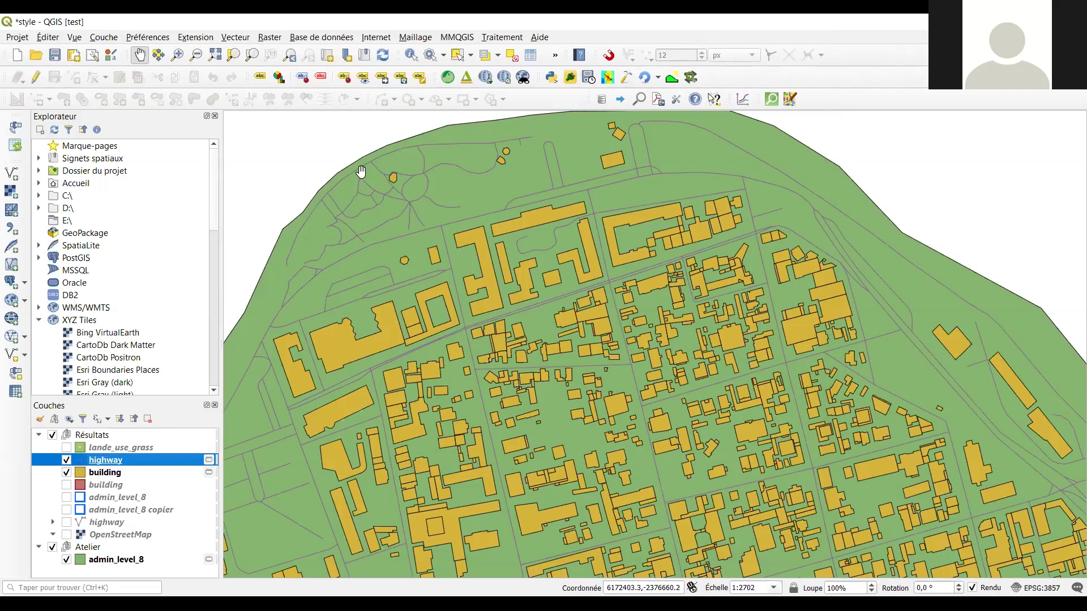
Set up a QuickOSM quick query for key landuse with value grass, limited to the Canvas Extent.
click(236, 38)
mouse_move(362, 100)
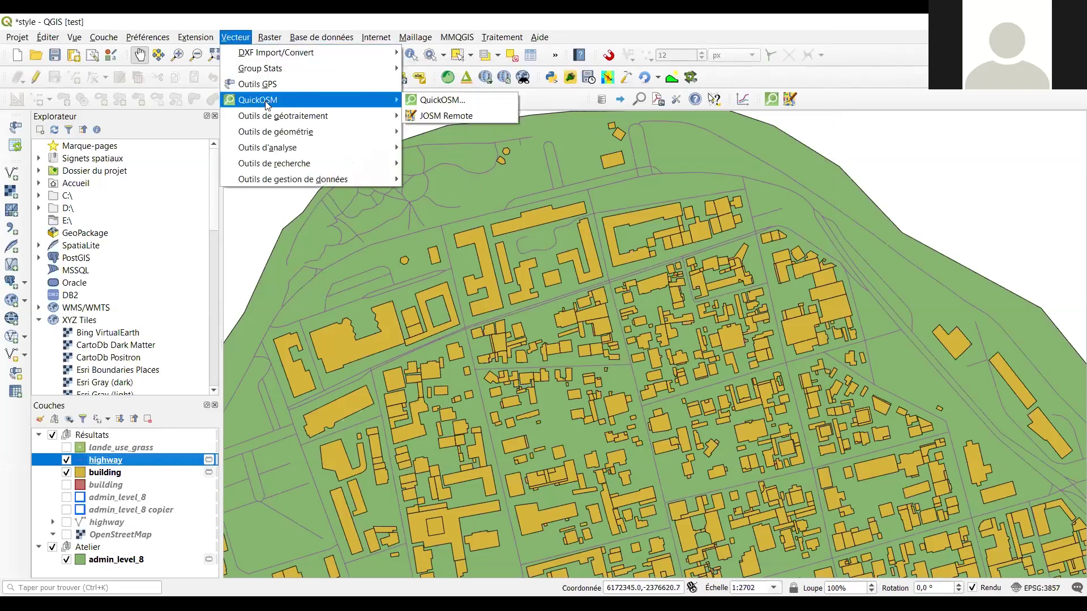
click(426, 100)
text(land)
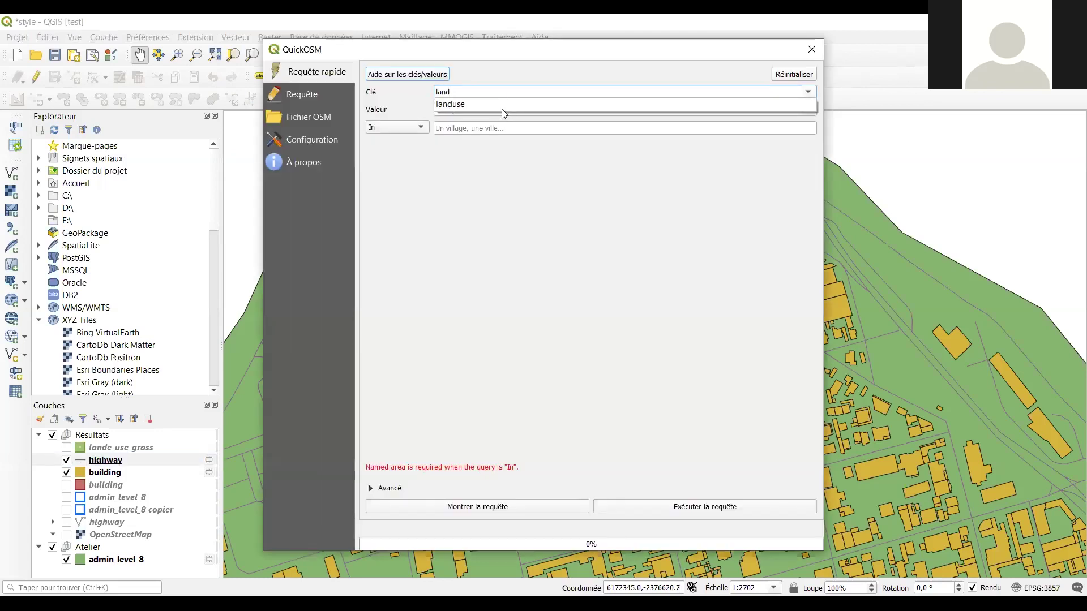
click(503, 109)
click(490, 109)
text(g)
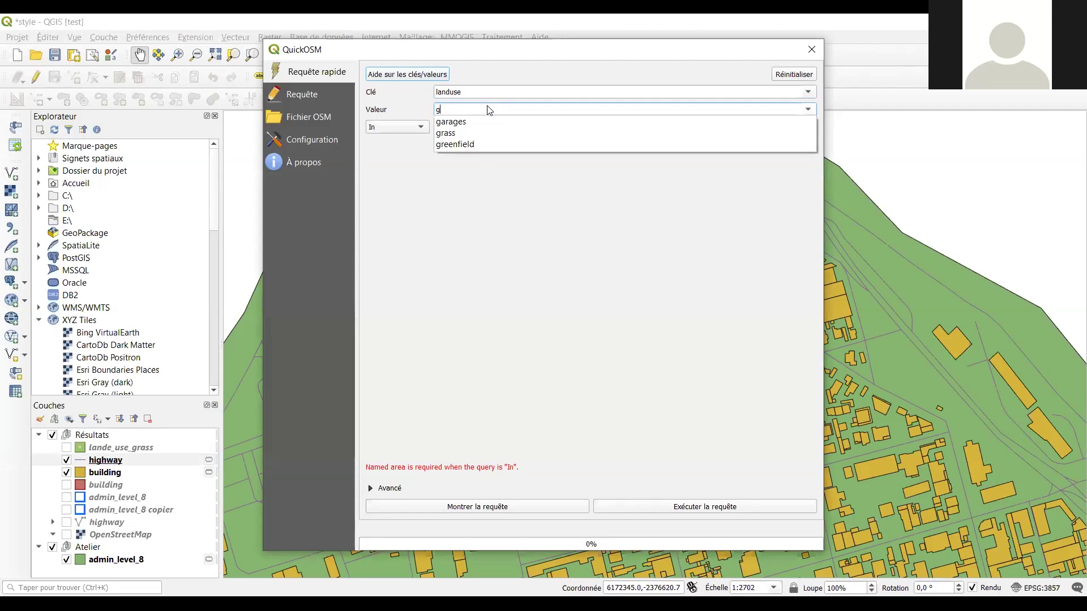
text(rass)
click(405, 130)
click(405, 130)
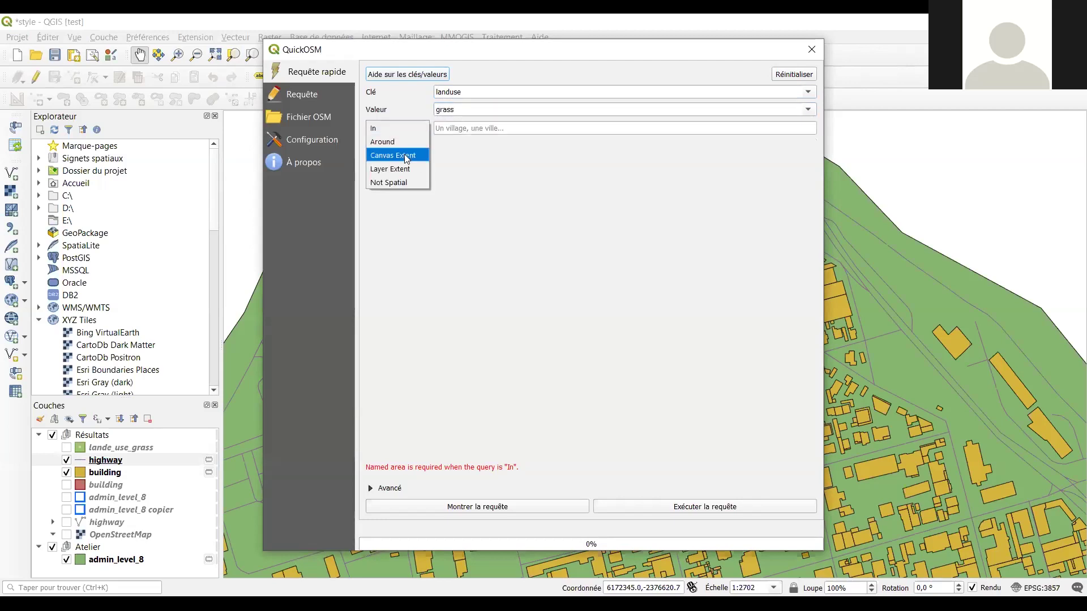
click(405, 154)
Restrict the landuse query output to Multipolygones by excluding points, lines and multilines, then execute it and close QuickOSM.
click(390, 488)
click(616, 419)
click(616, 403)
click(619, 387)
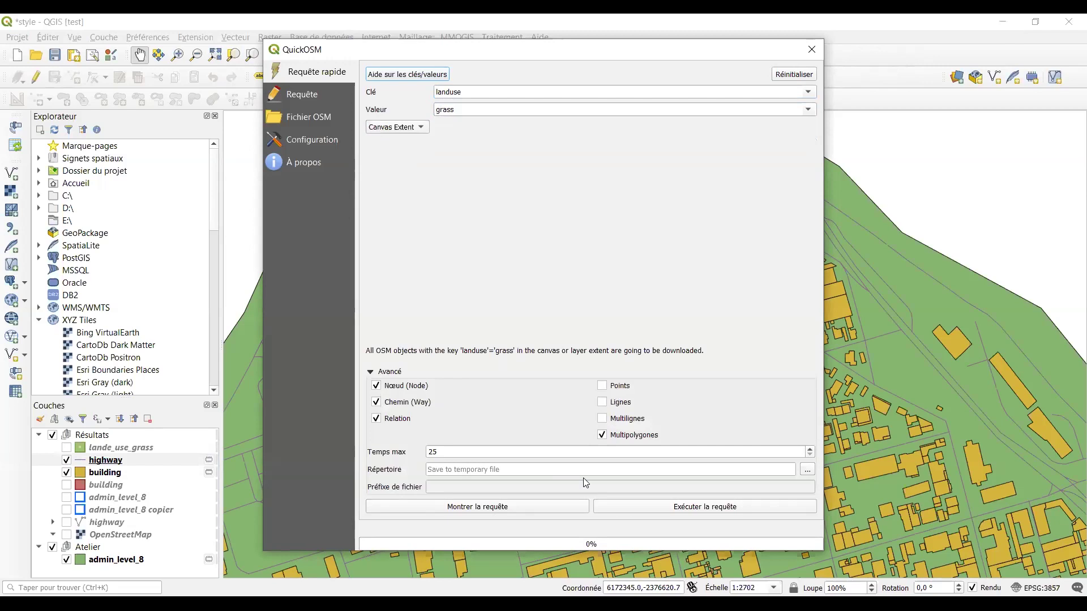
click(672, 509)
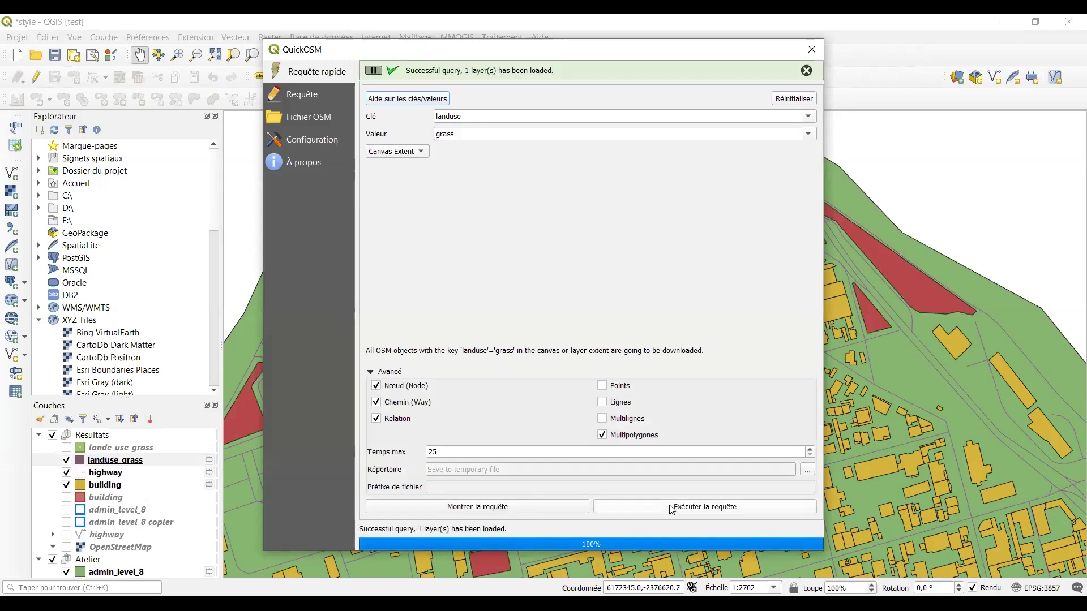
click(811, 49)
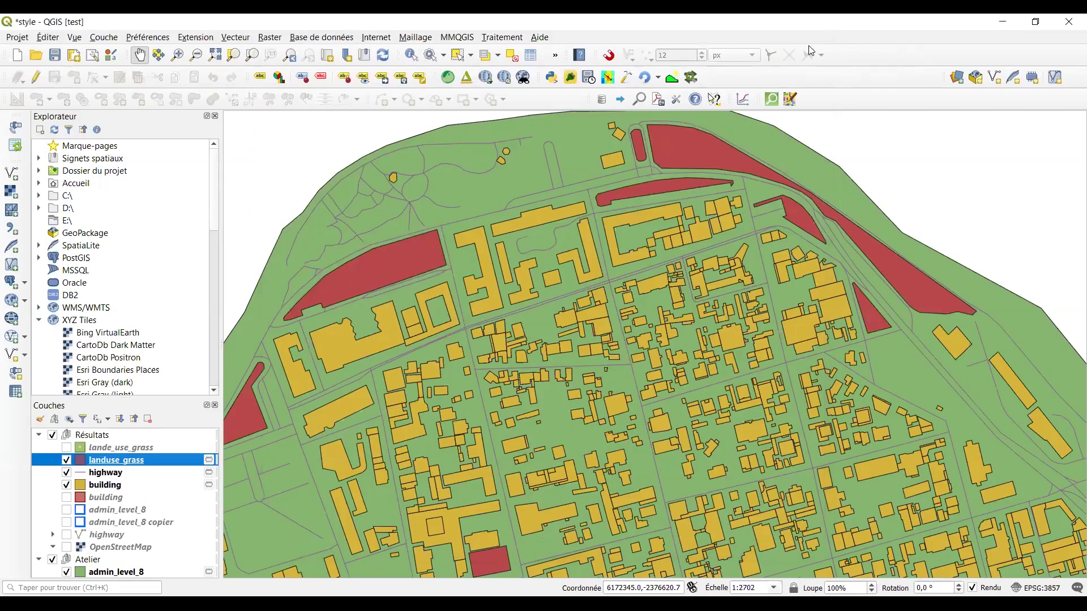
Move the landuse_grass, highway and building layers from the Résultats group into the Atelier group.
click(108, 450)
click(112, 460)
ctrl+click(121, 473)
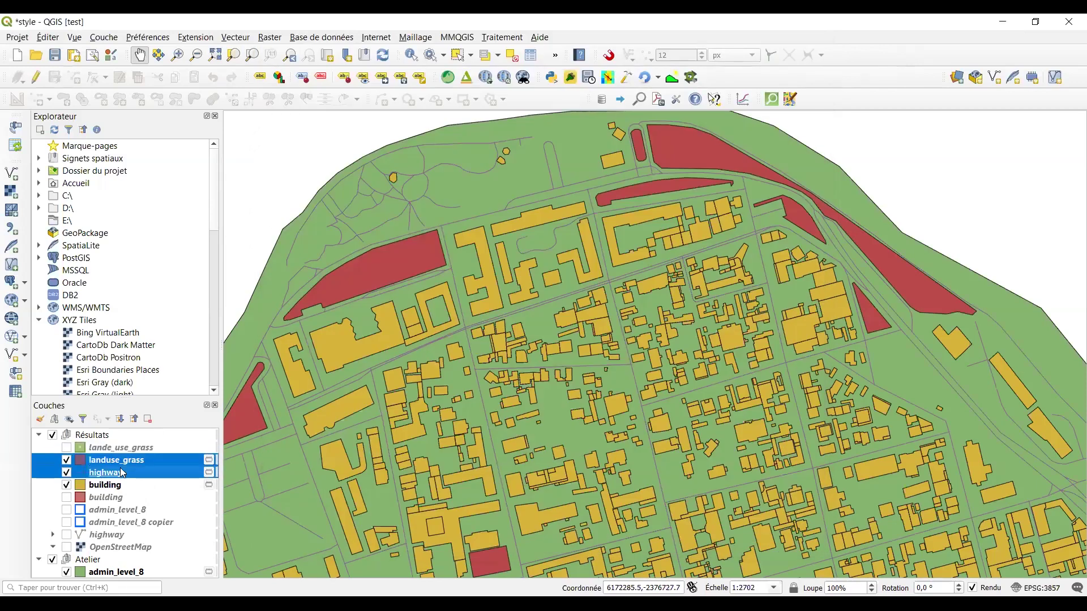
ctrl+click(127, 483)
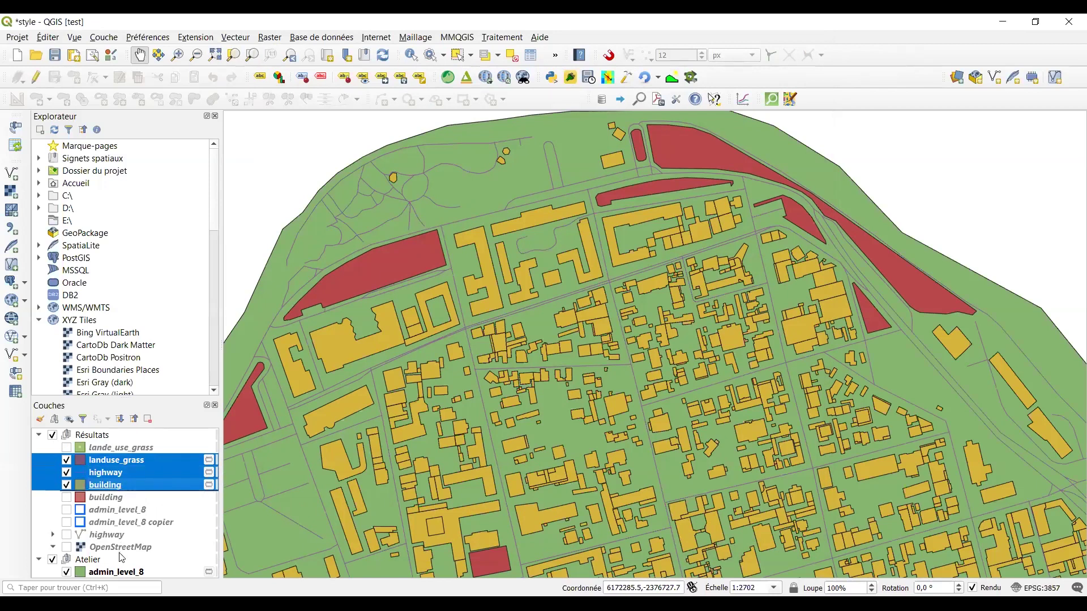
drag(126, 482, 122, 563)
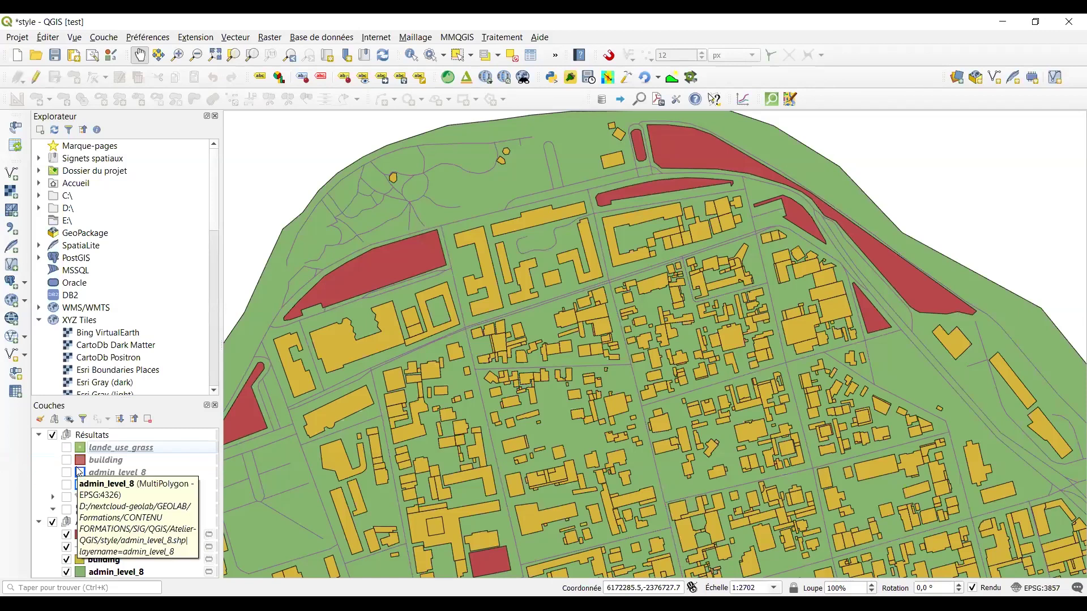
Hide the Atelier group and show the lande_use_grass, building, admin_level_8, admin_level_8 copier and highway layers of the Résultats group.
click(52, 522)
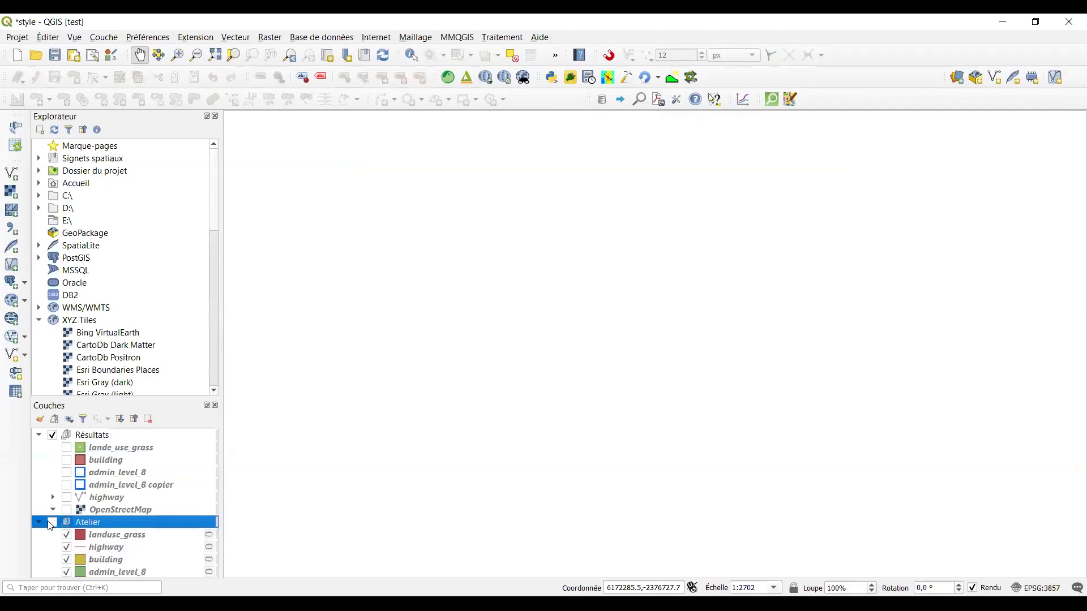
click(66, 447)
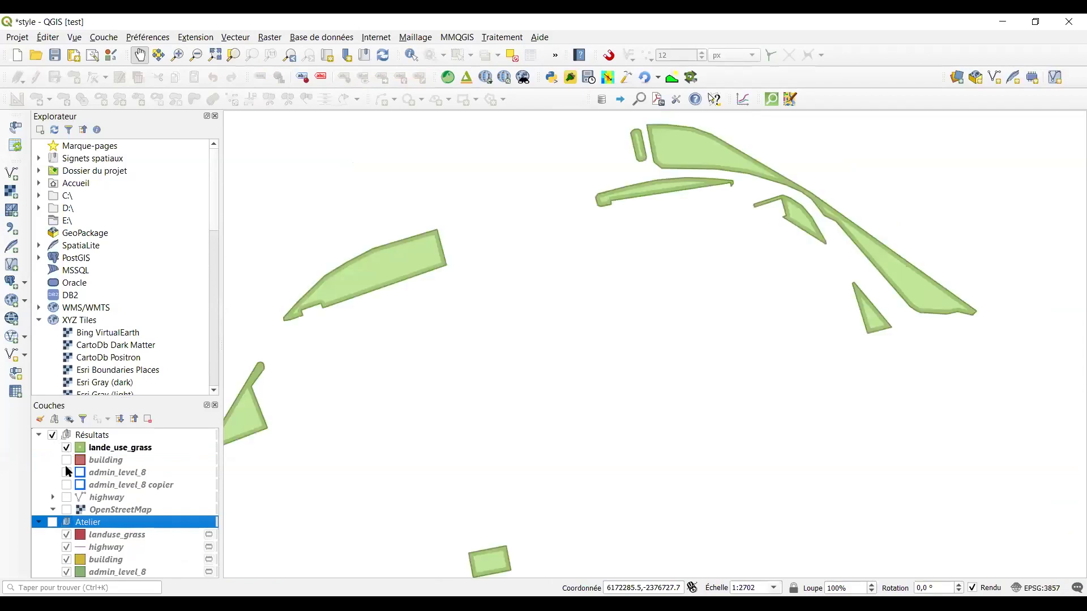
click(64, 471)
click(66, 460)
click(66, 473)
click(67, 484)
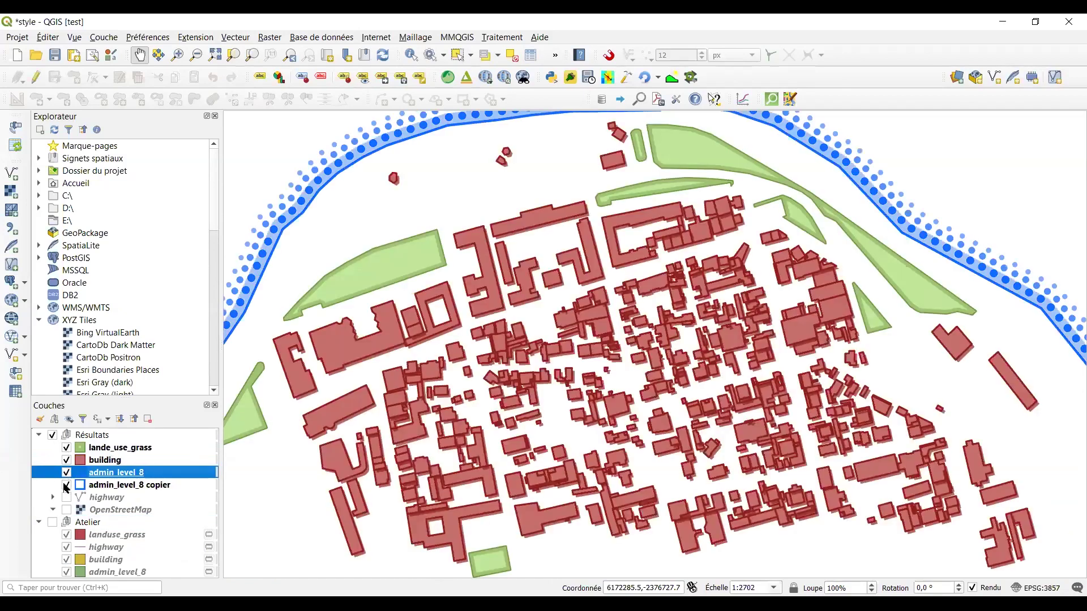
click(67, 501)
click(66, 497)
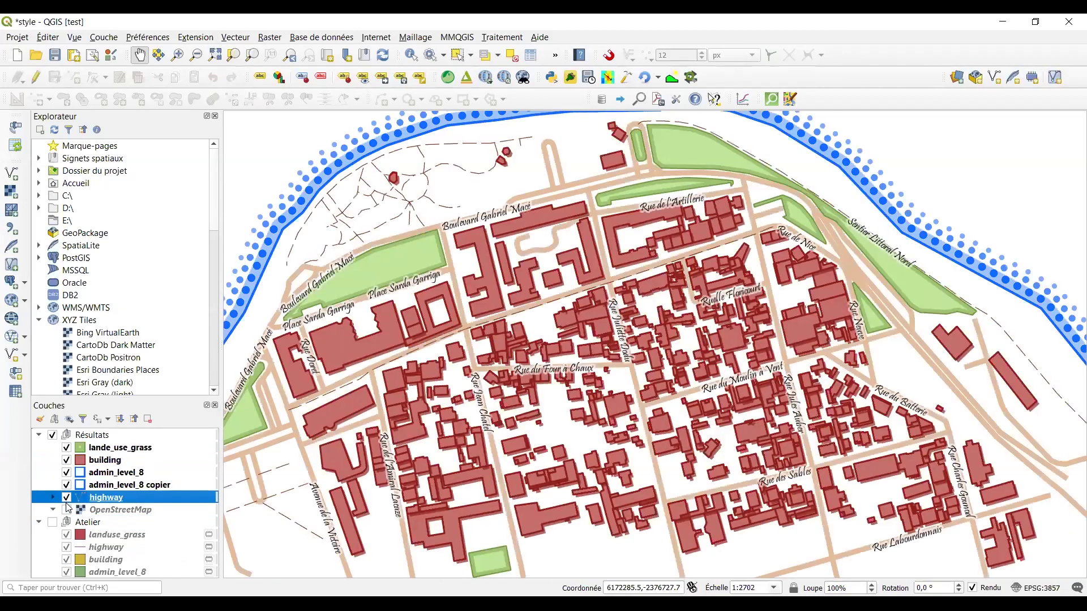
Hide the grass, building and both admin_level_8 layers in the Résultats group, leaving only highway displayed.
click(66, 447)
double_click(105, 498)
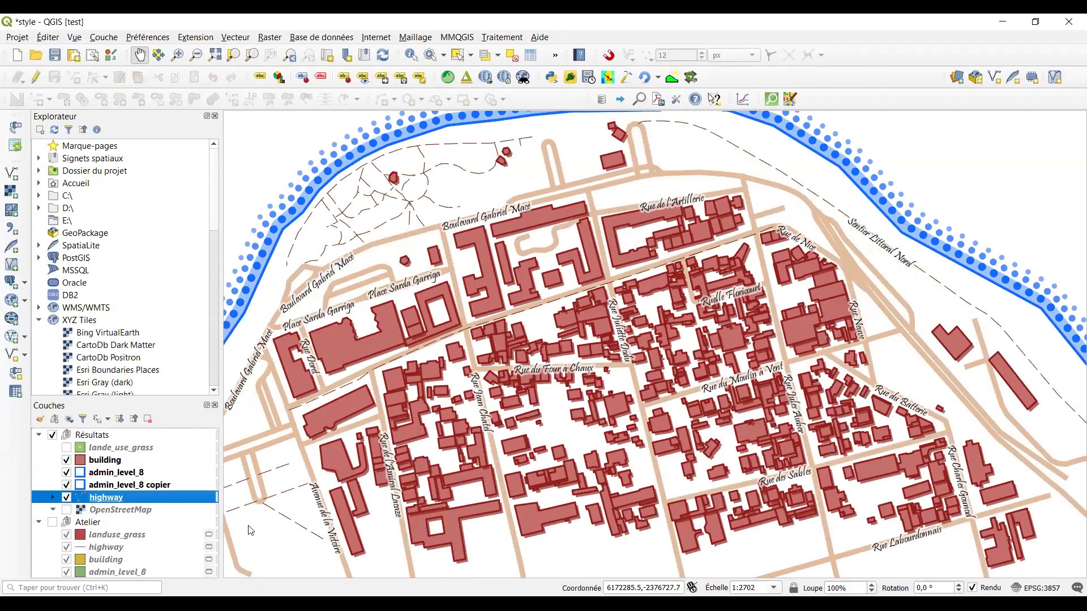
click(431, 587)
click(66, 461)
click(66, 473)
click(66, 486)
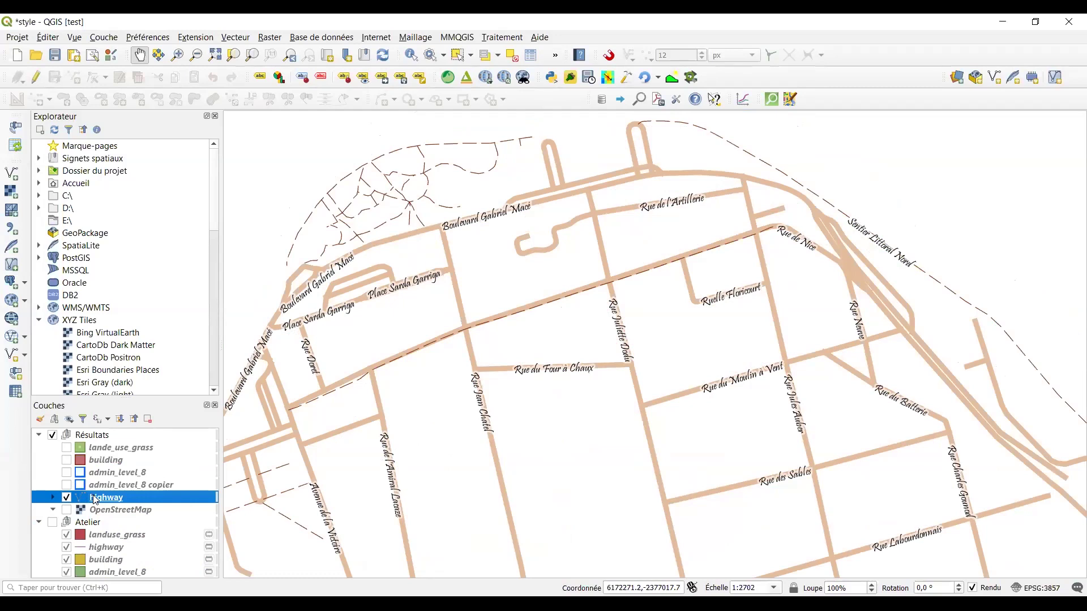
Examine the Résultats highway layer's categorized symbology, the available renderer types and the line symbol of the residential category.
double_click(95, 500)
click(94, 185)
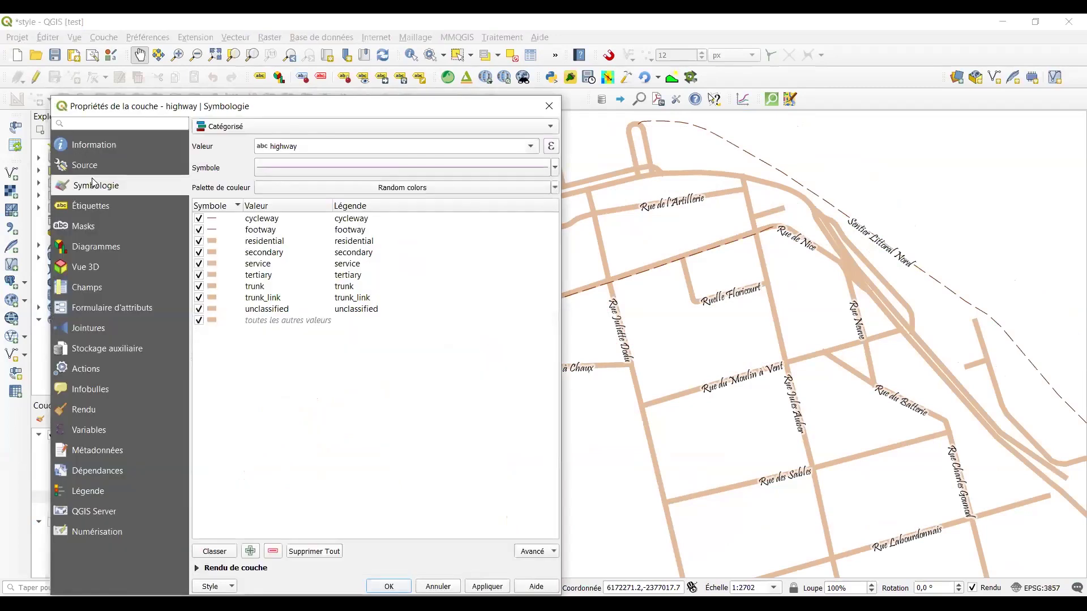
click(253, 131)
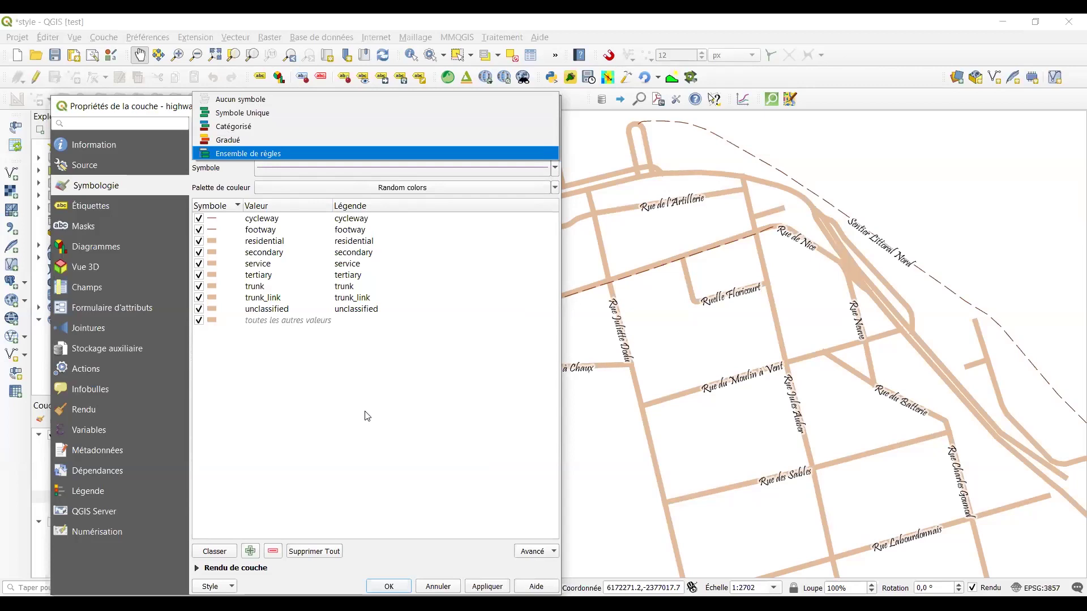
click(306, 420)
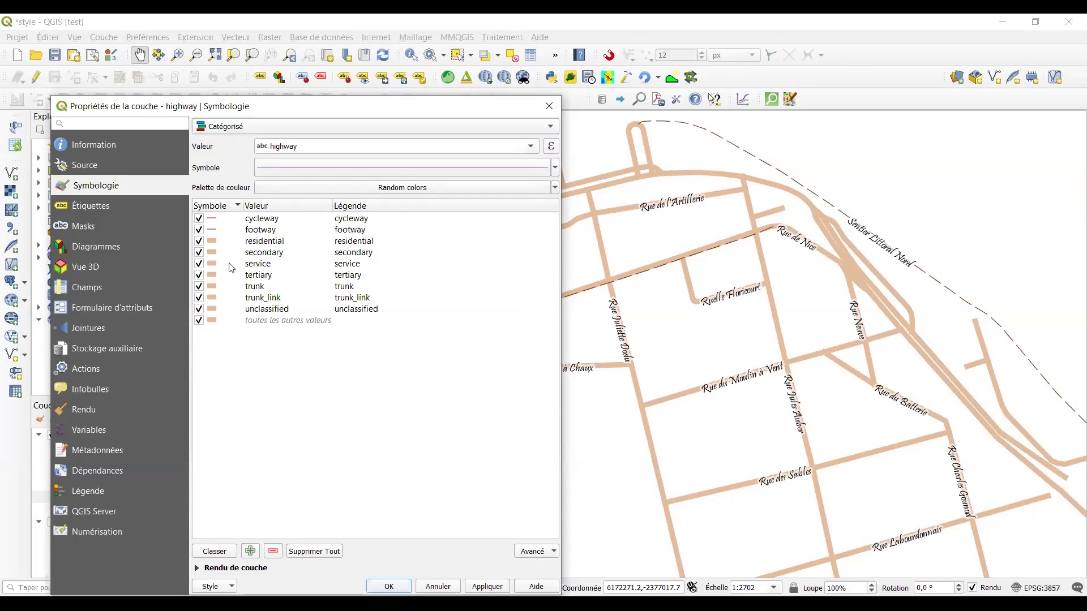
click(217, 244)
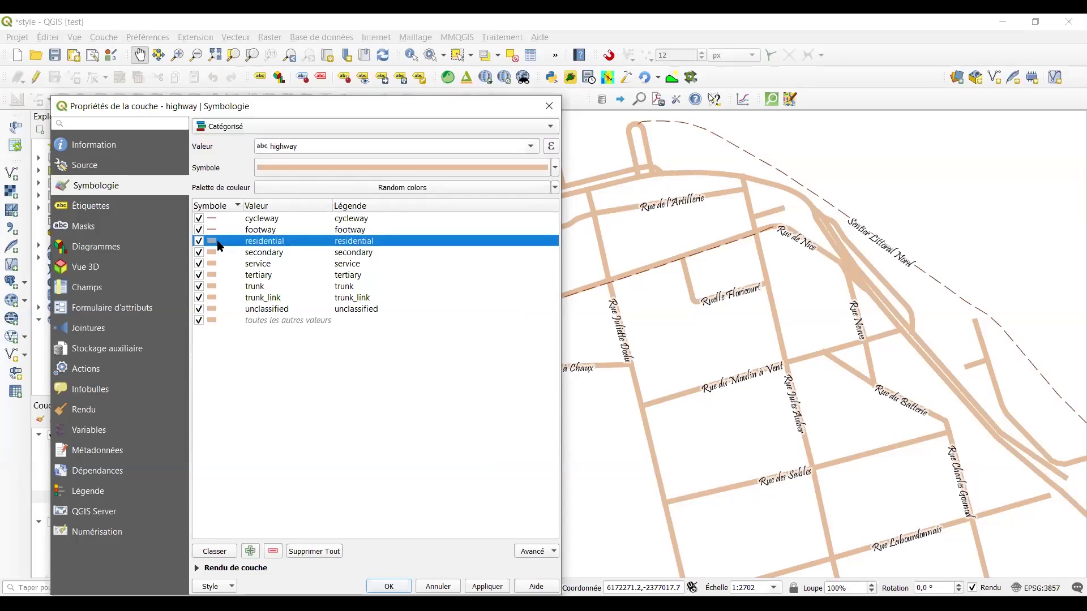
double_click(218, 244)
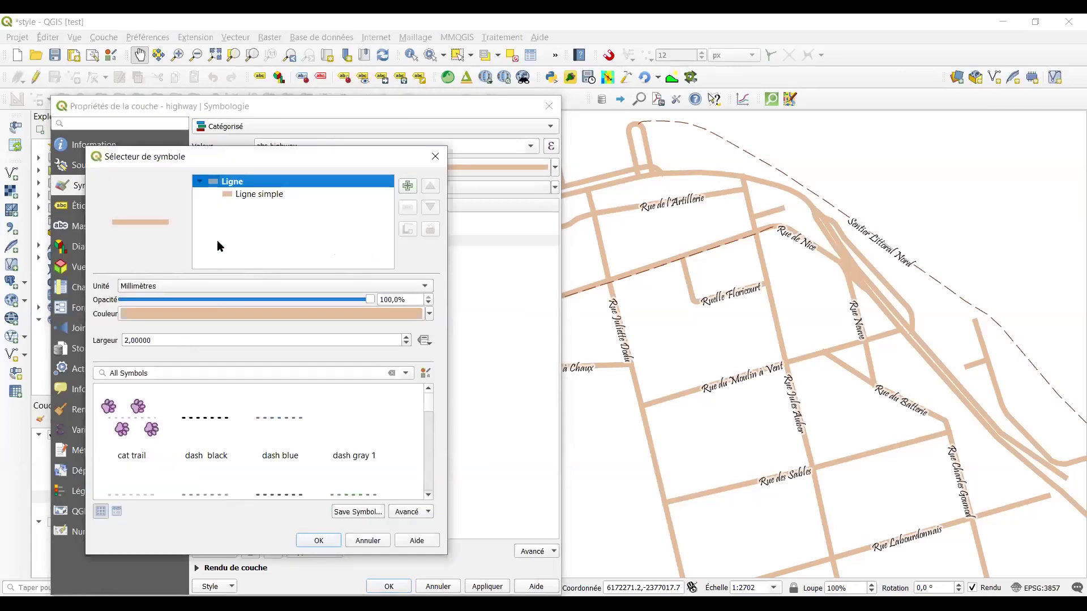
click(435, 157)
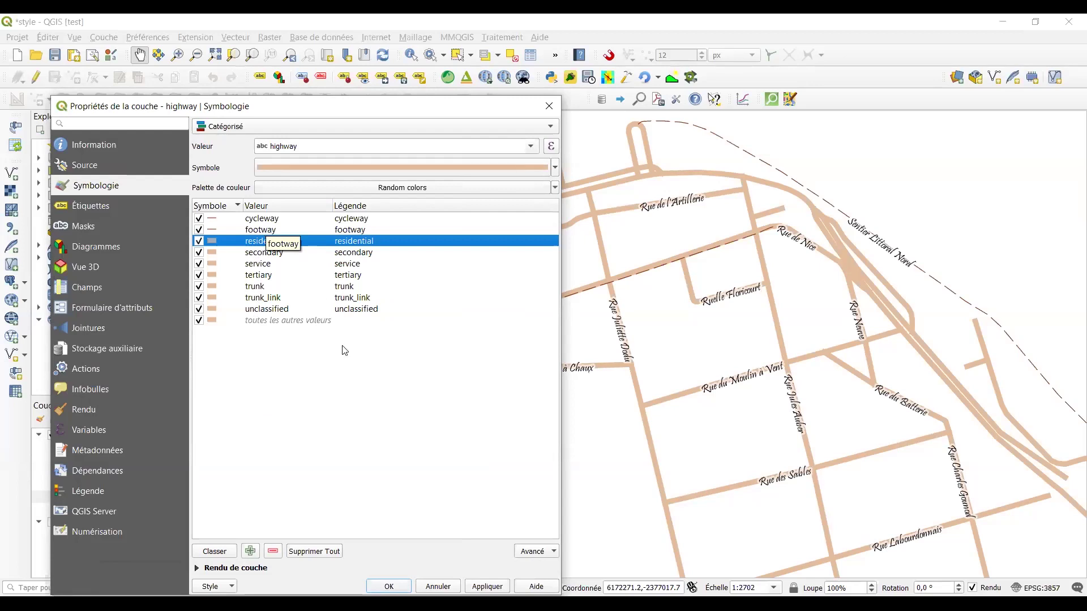
Inspect the custom dash pattern of the cycleway category's line symbol and close the highway layer properties.
double_click(211, 223)
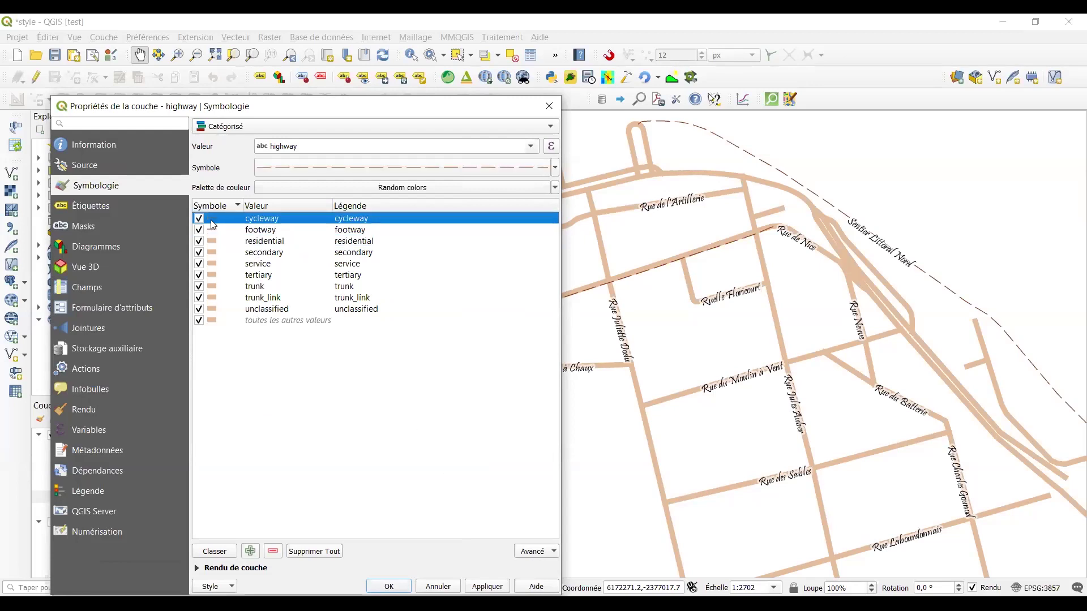
click(240, 473)
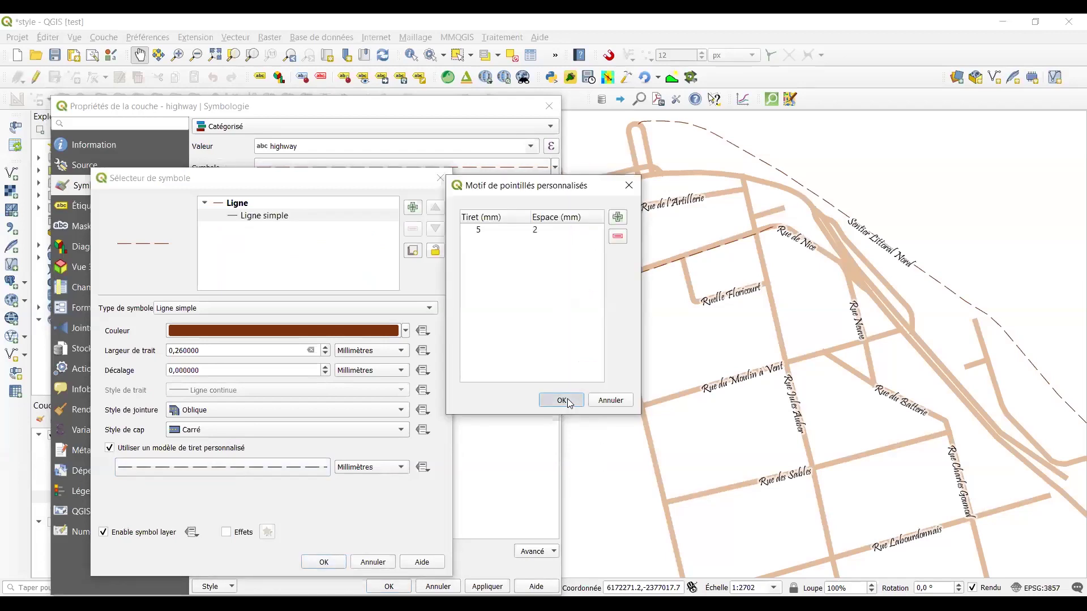
click(567, 399)
click(321, 562)
click(411, 585)
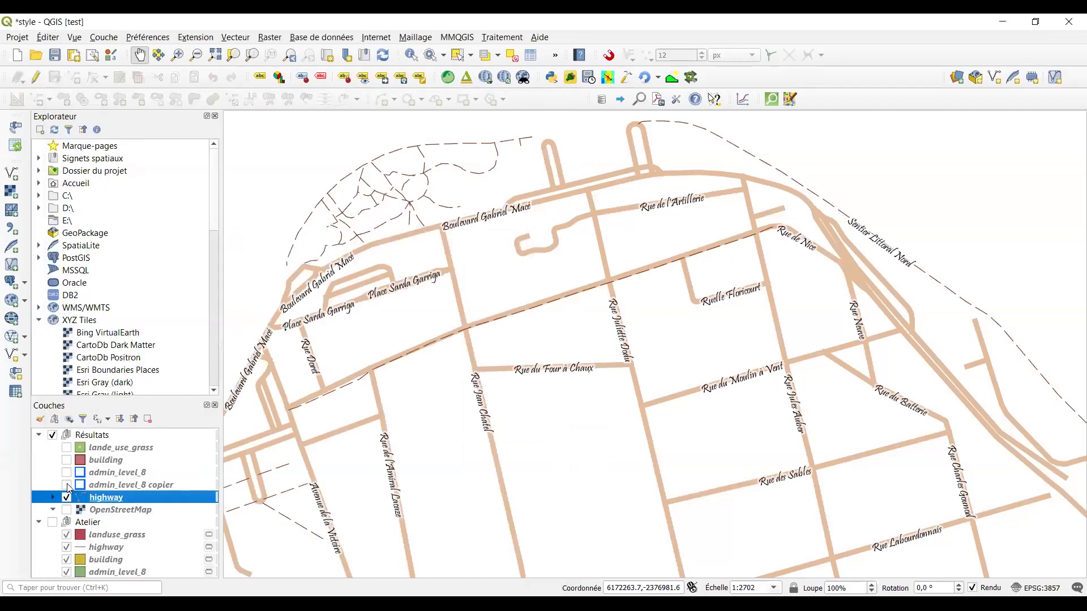
Show the lande_use_grass layer and examine the two simple lines and the simple fill that make up its symbol.
click(66, 447)
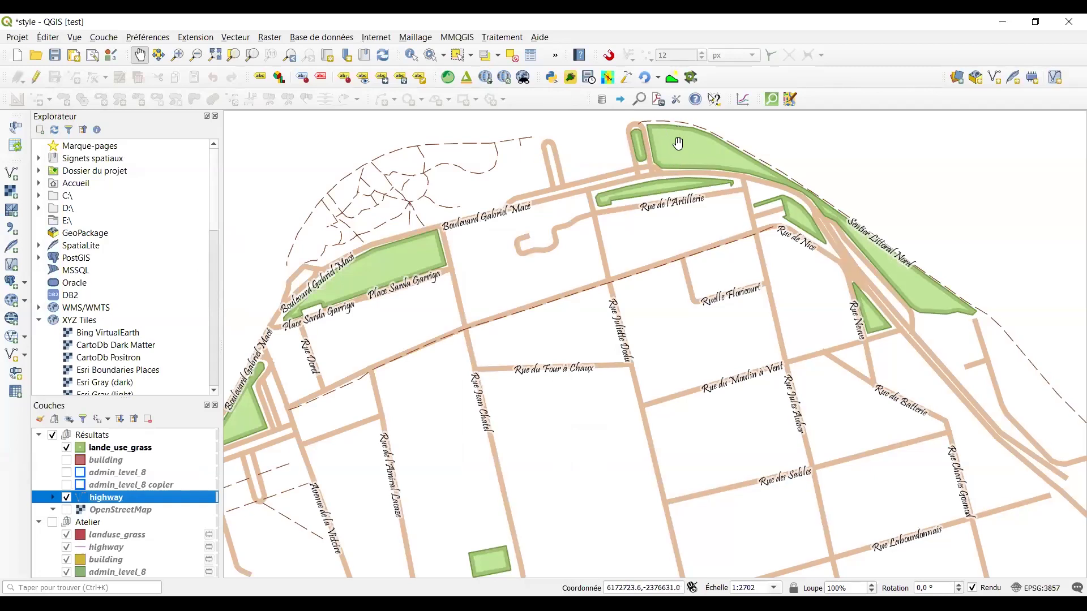
drag(666, 134, 668, 133)
click(113, 451)
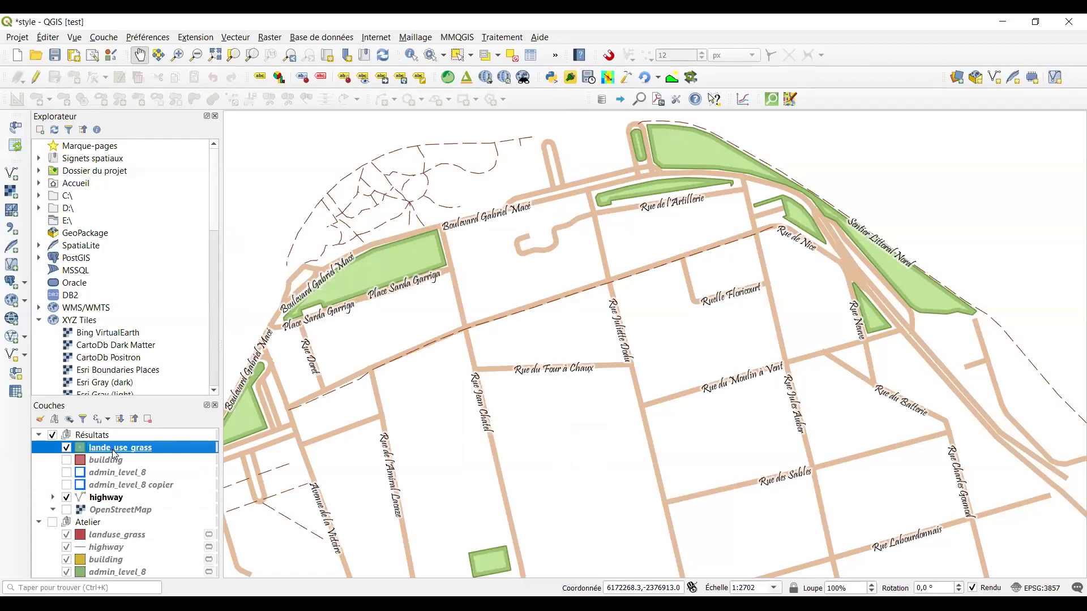
double_click(112, 449)
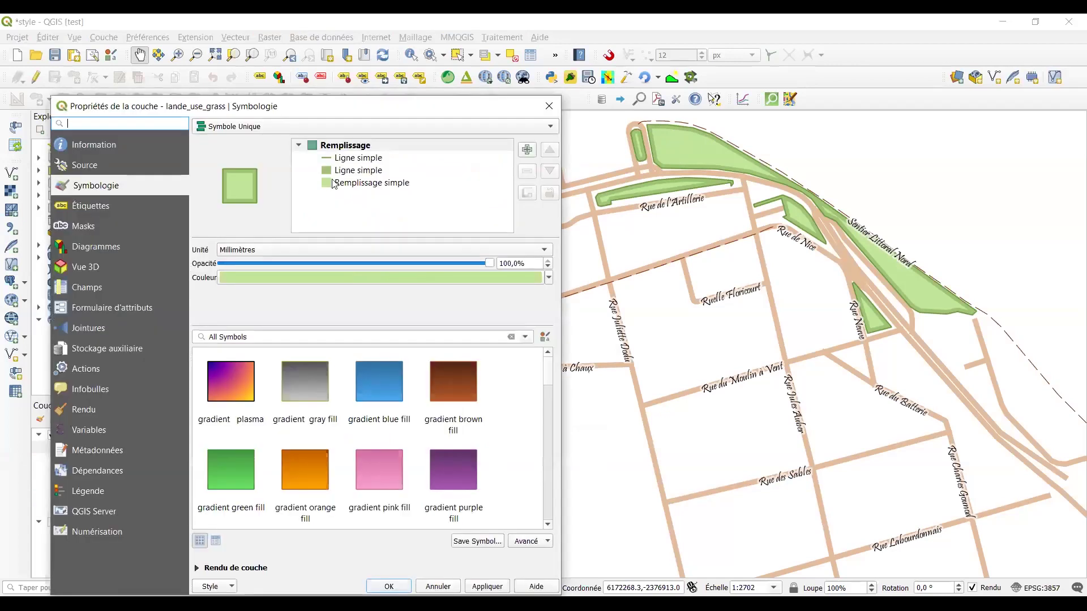
click(342, 161)
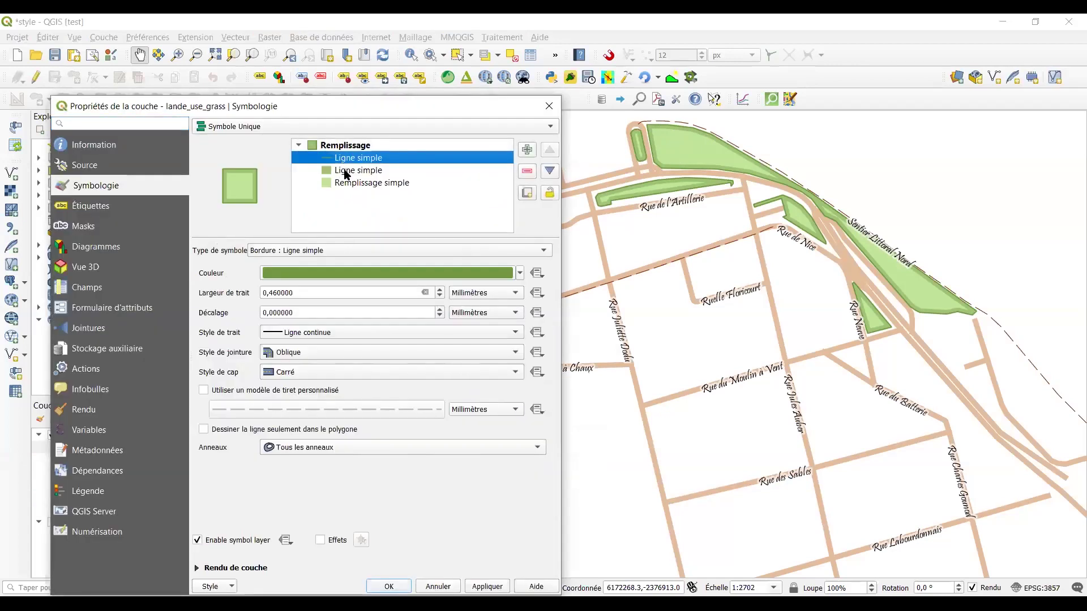
click(347, 172)
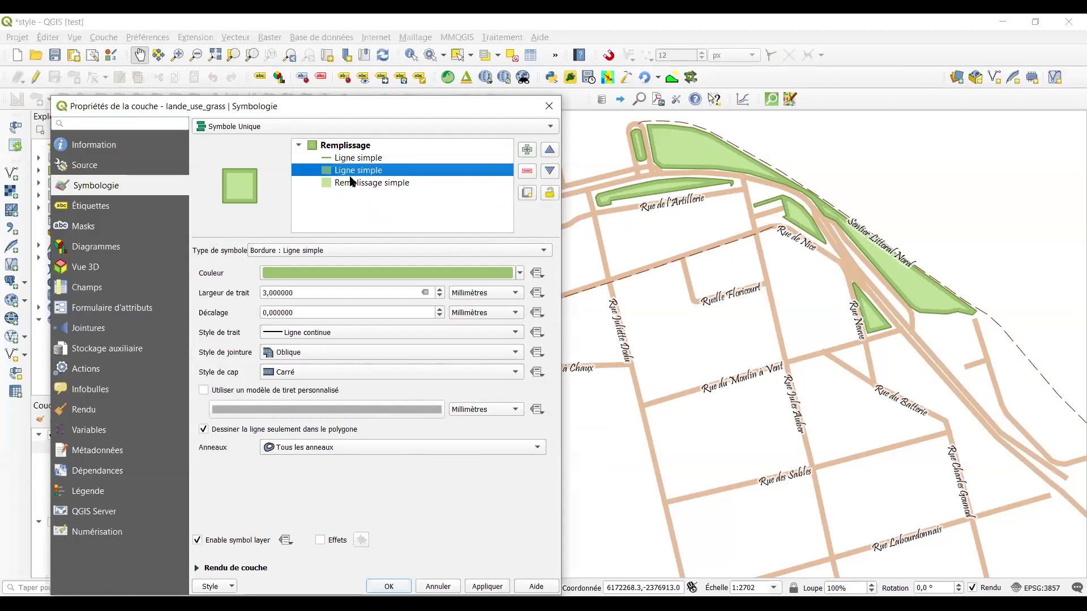
click(354, 183)
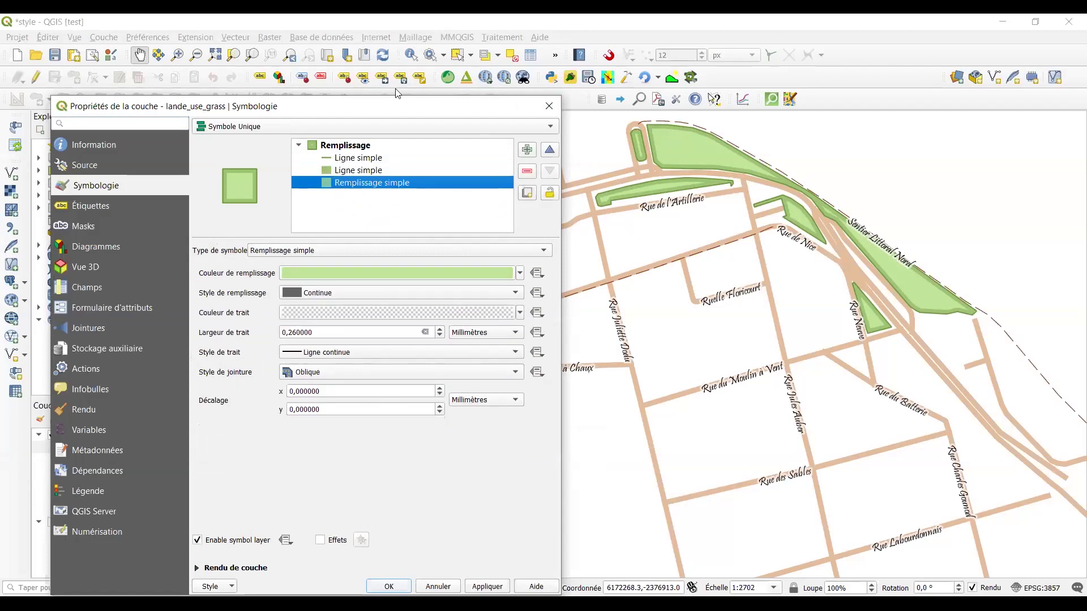
Add a blue simple fill symbol layer to the lande_use_grass symbol, raise it above the other symbol layers and apply it.
drag(384, 106, 527, 86)
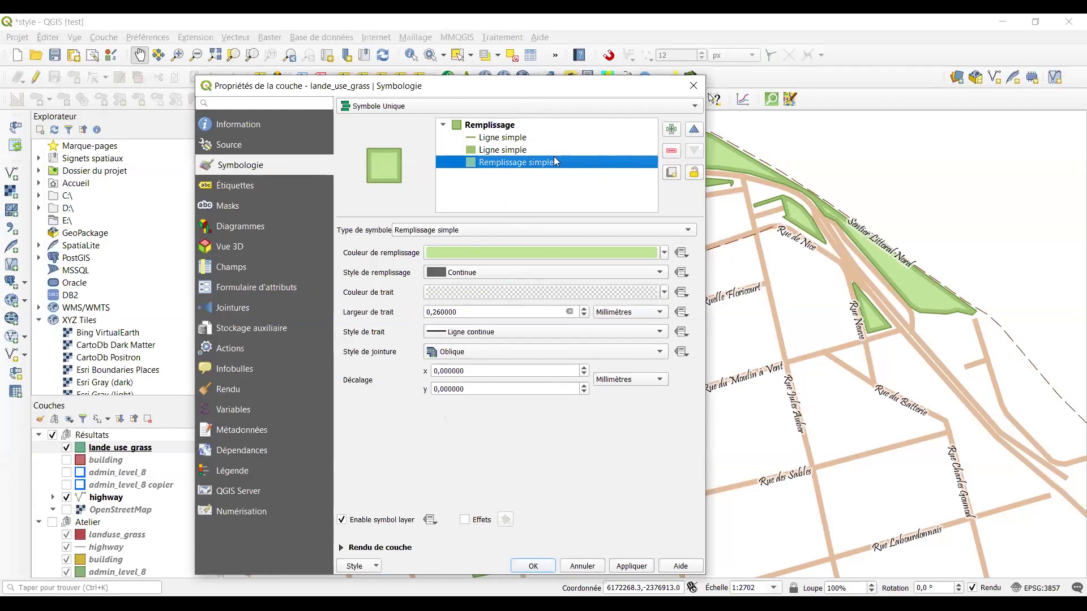
click(672, 130)
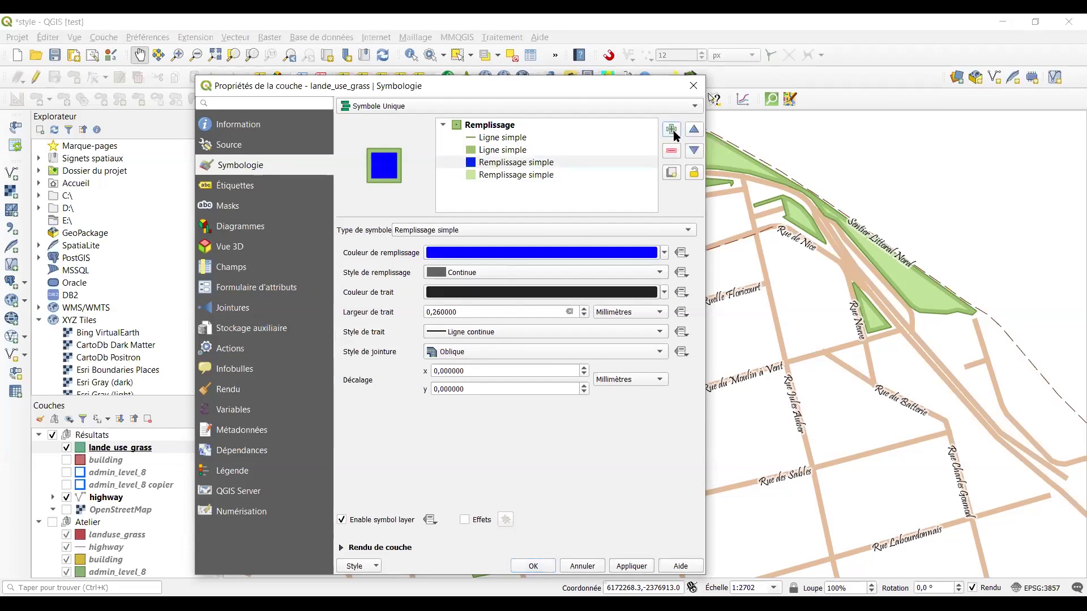
click(542, 128)
click(541, 138)
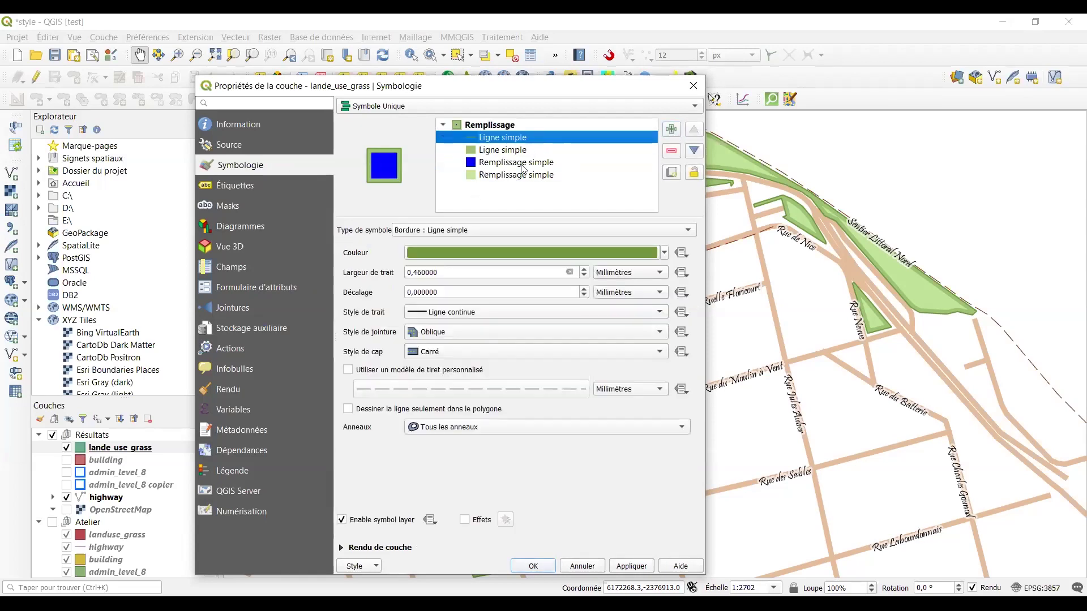
click(522, 163)
click(695, 132)
click(694, 131)
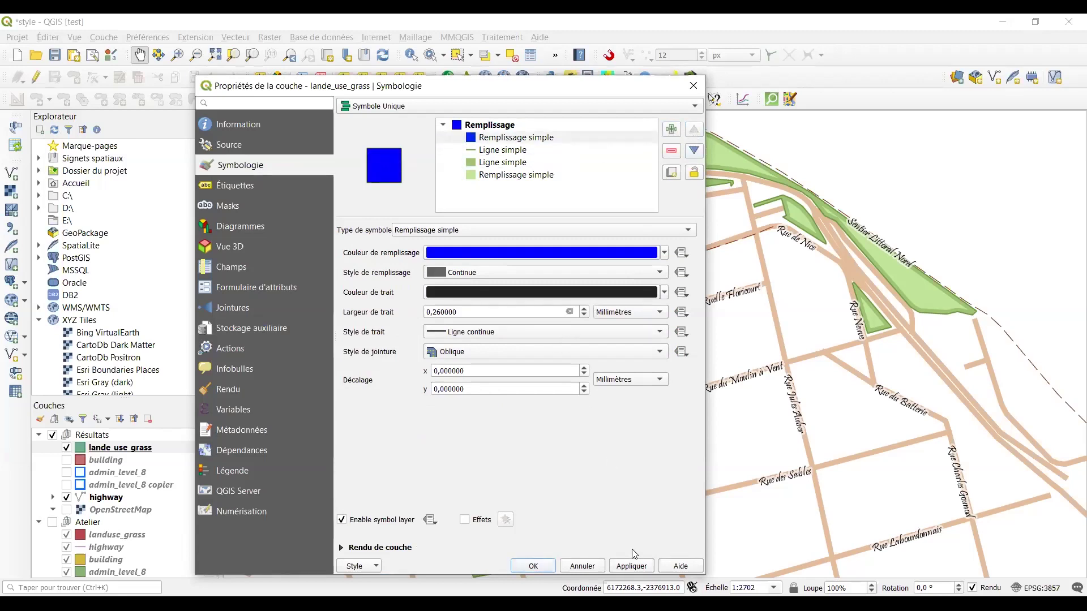
click(632, 565)
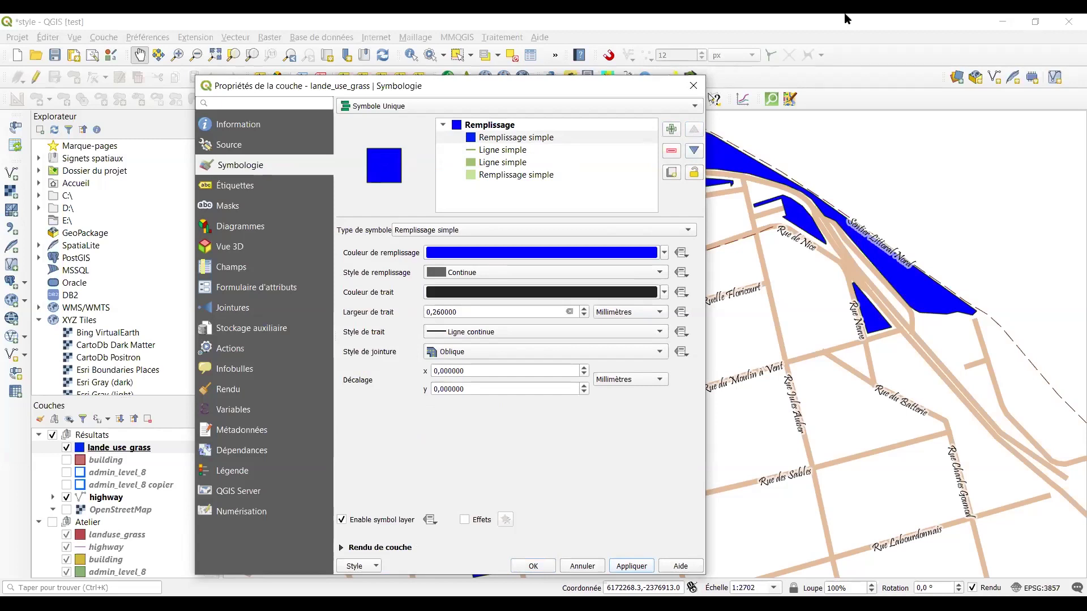
Remove the blue simple fill from the lande_use_grass symbol, apply the change and close the layer properties.
click(811, 413)
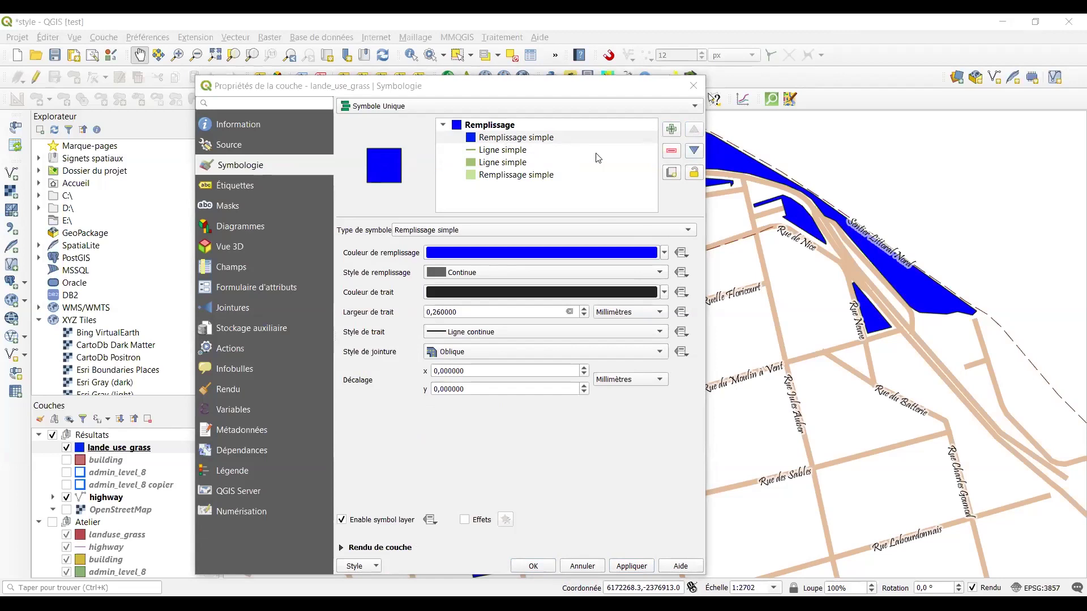
click(657, 159)
click(674, 151)
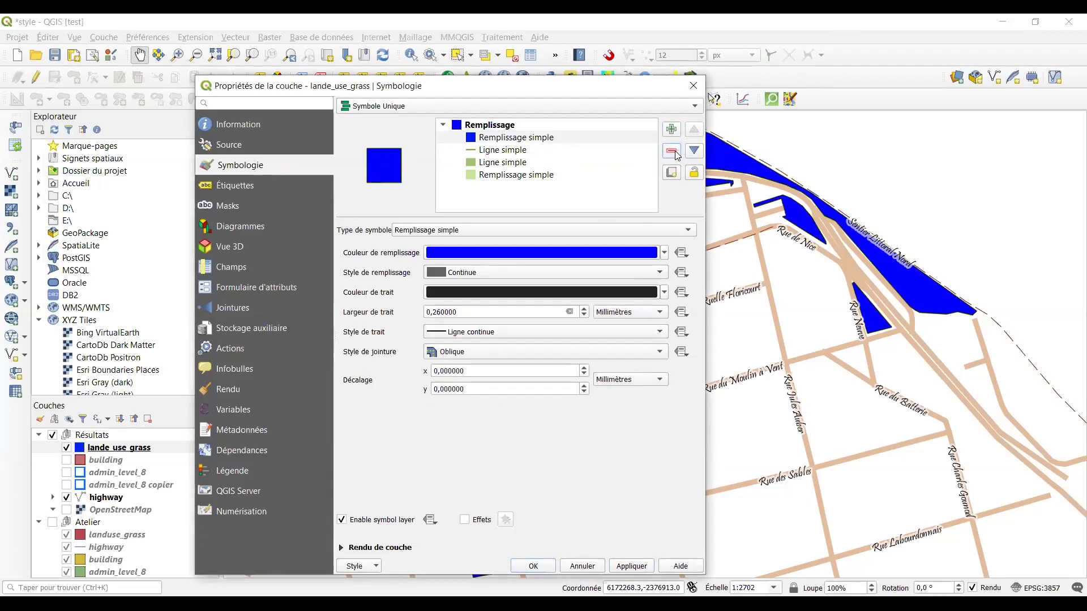
click(626, 571)
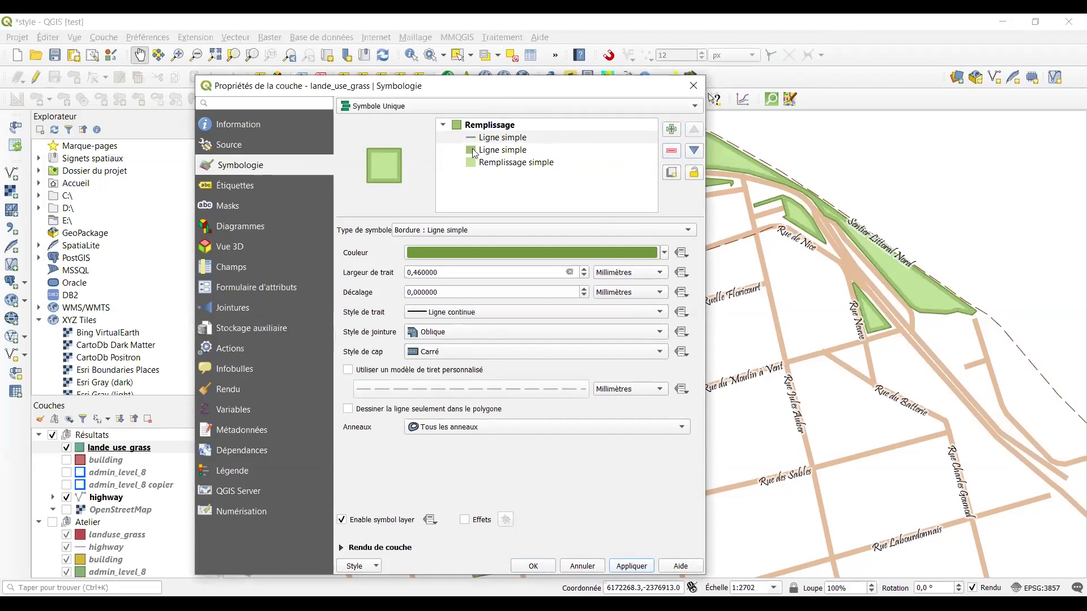
click(692, 89)
Show the building layer of the Résultats group and examine the buildings' outline and offset shadow up close.
click(66, 460)
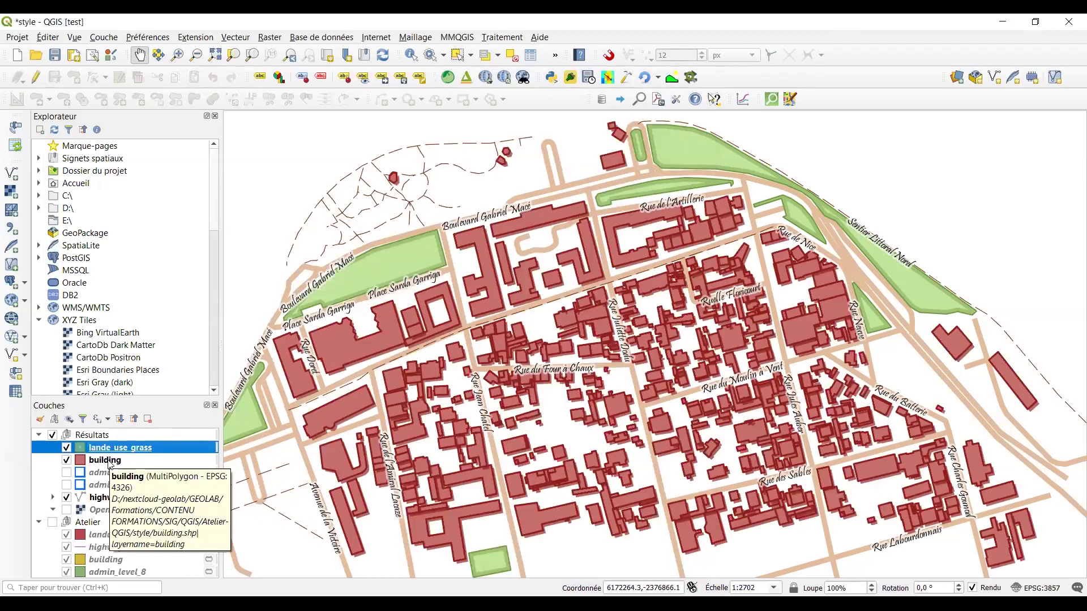
click(110, 462)
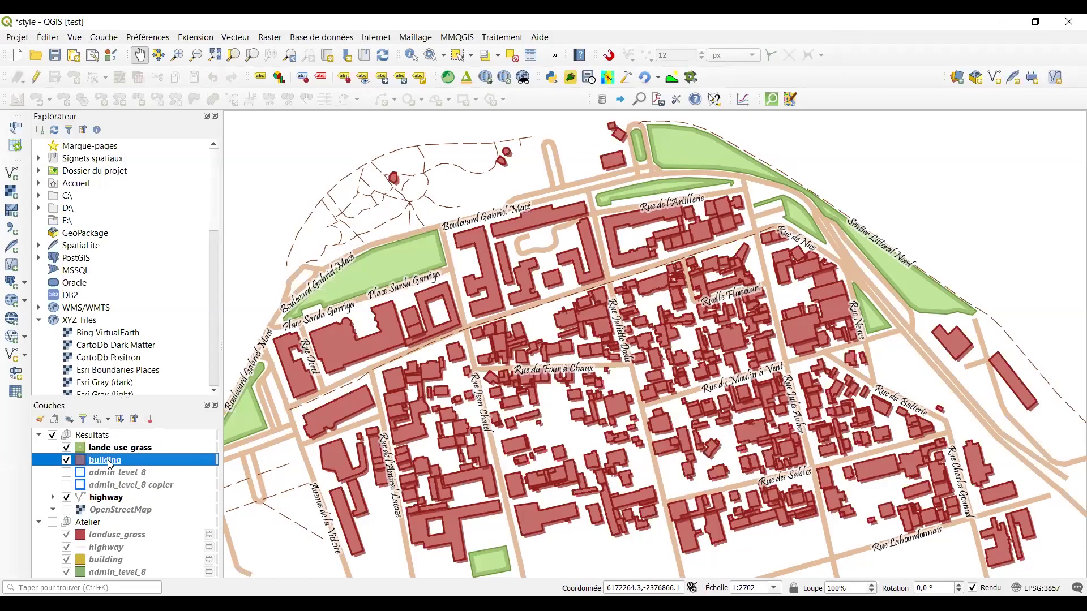
double_click(110, 462)
click(704, 105)
click(177, 55)
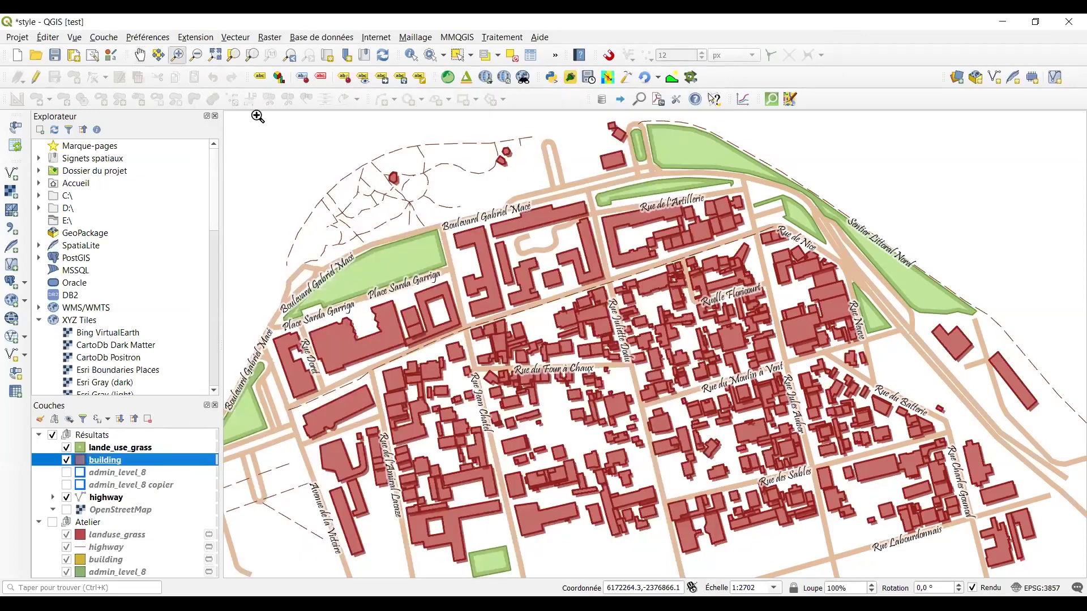
drag(483, 264, 566, 327)
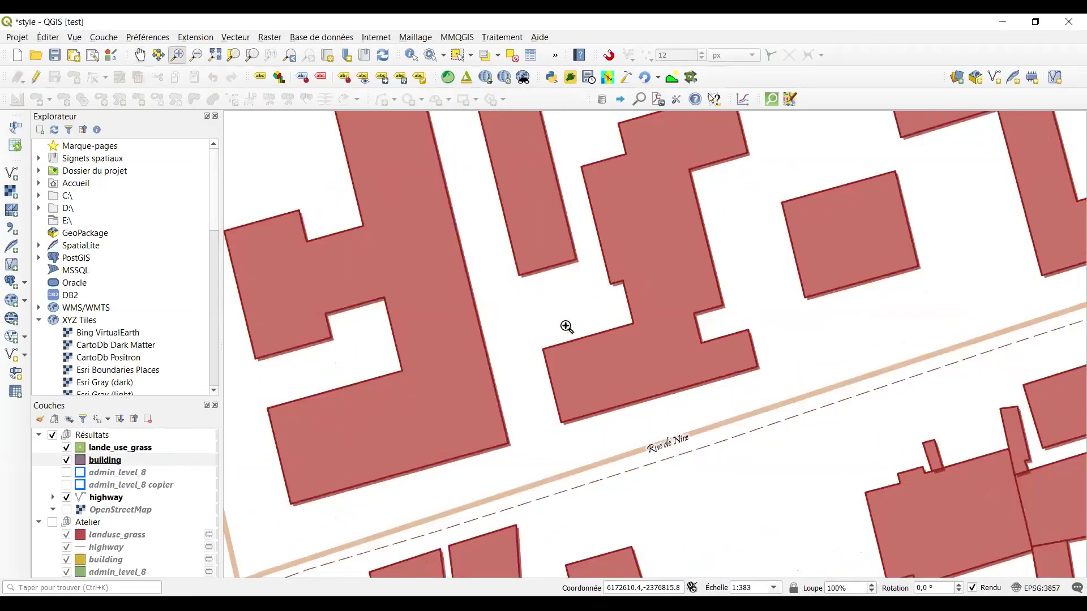
click(140, 54)
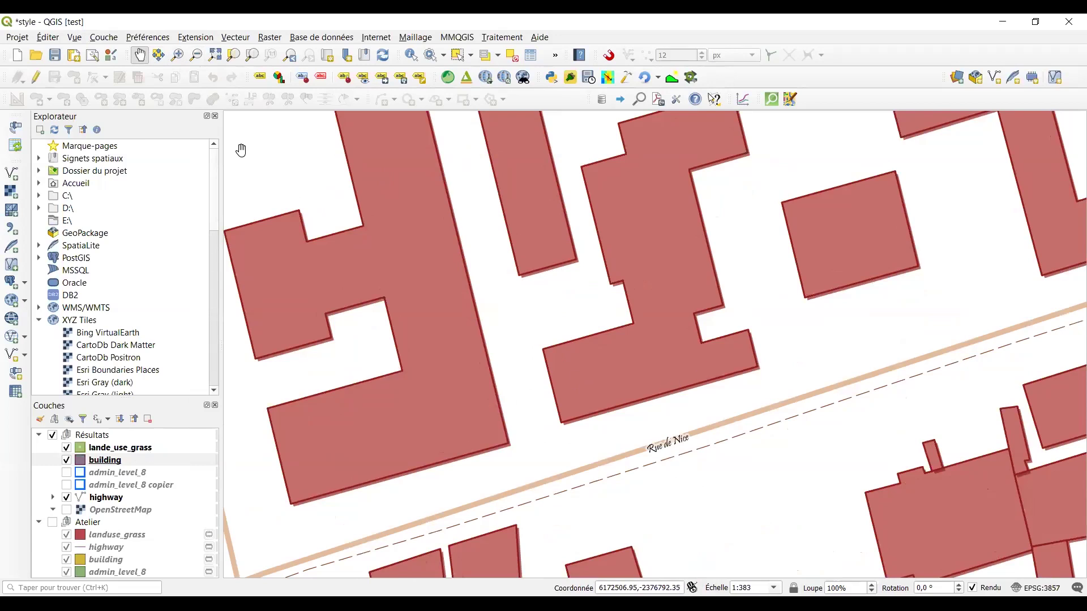
Open the building layer's symbology and examine the settings of the two simple fills in its symbol.
click(215, 57)
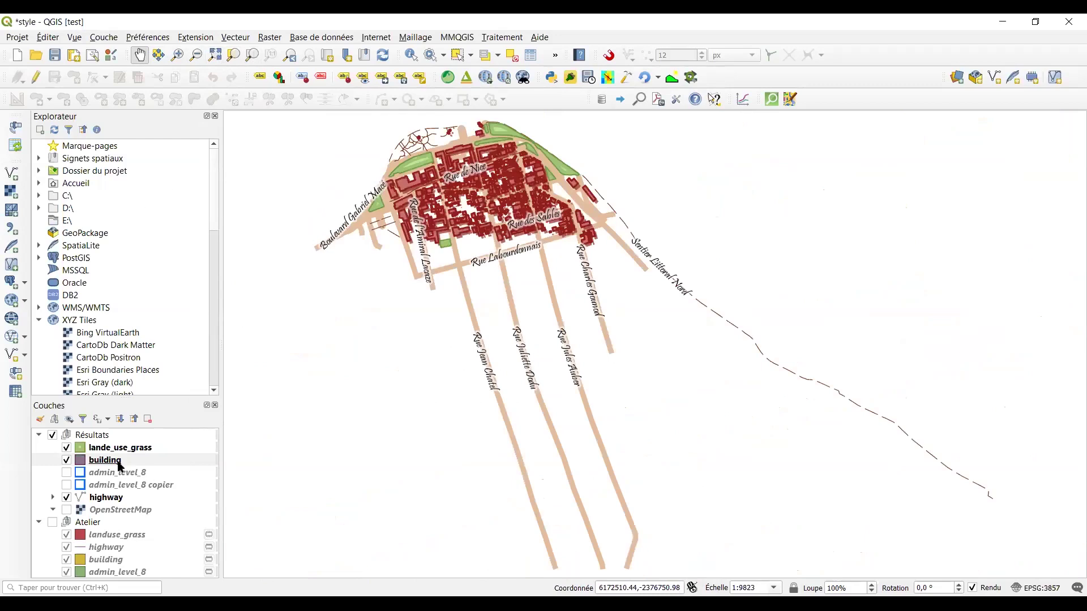
click(179, 55)
drag(369, 141, 629, 254)
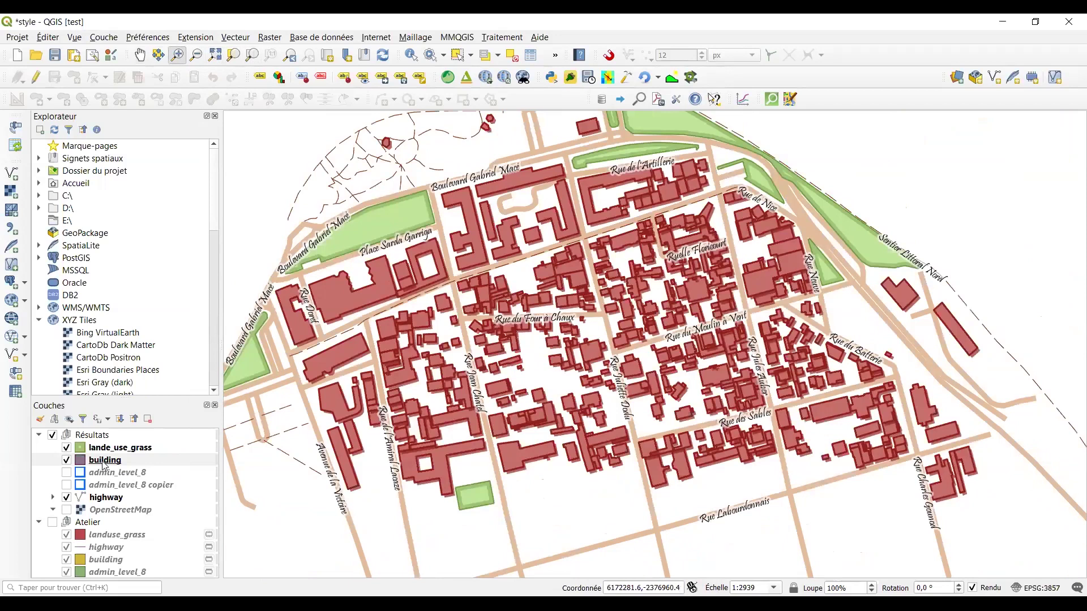
click(103, 463)
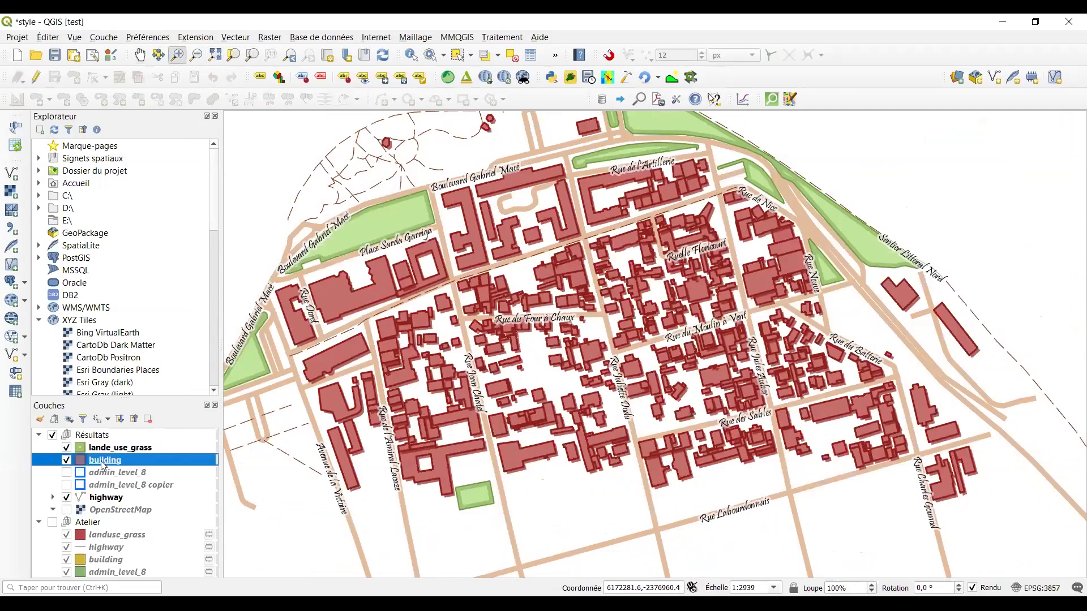
double_click(103, 464)
click(509, 181)
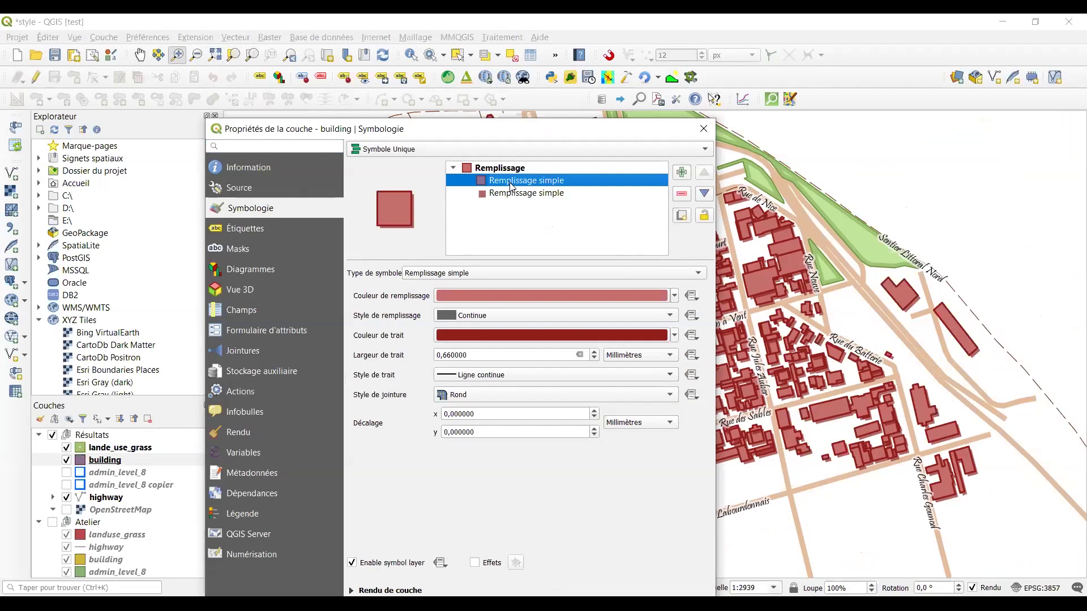
click(515, 192)
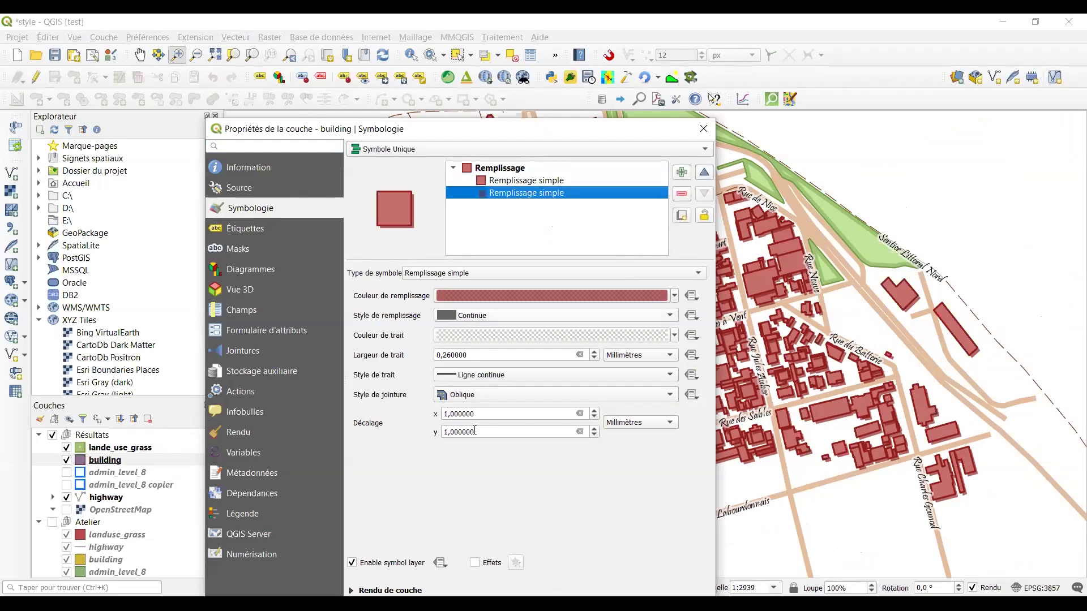
Set the x and y offsets of the building symbol's lower simple fill to 1.5 mm and apply them.
click(455, 414)
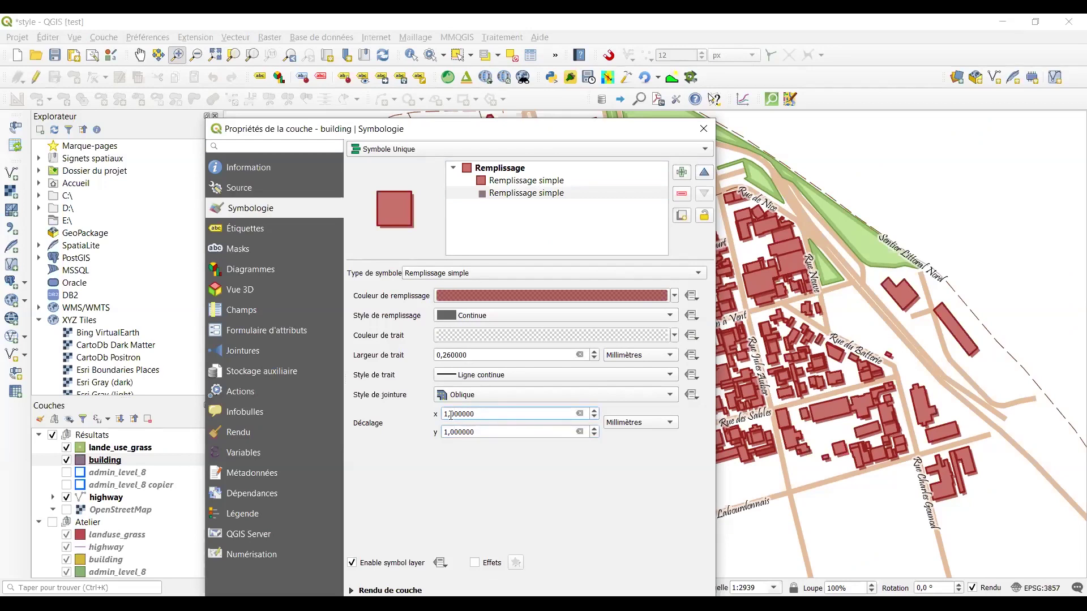
text(5)
click(445, 432)
text(5)
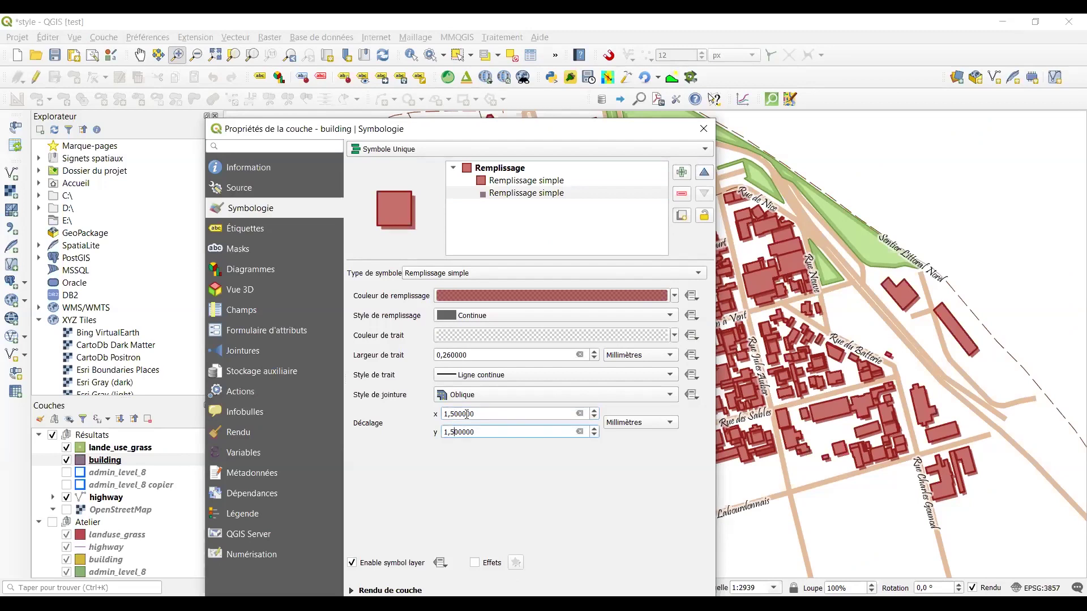
drag(569, 129, 487, 89)
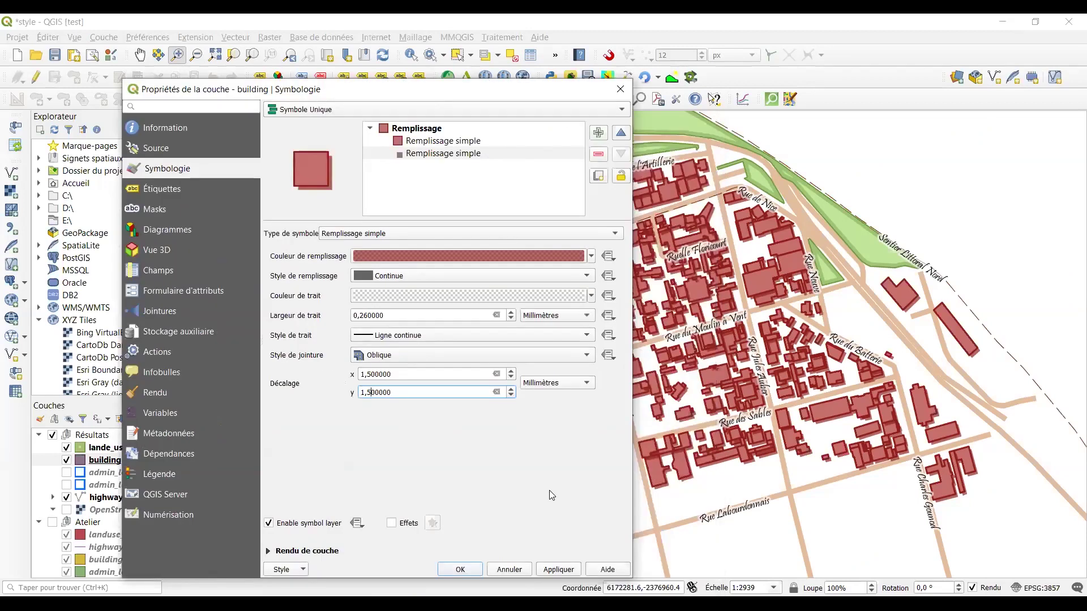
click(558, 570)
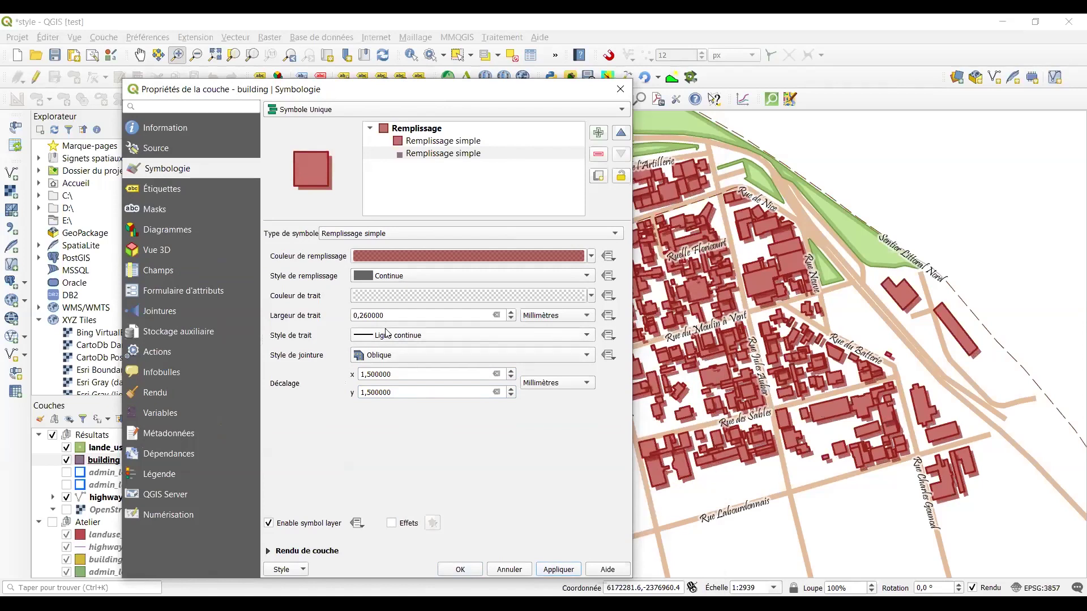
Set the lower simple fill's x and y offsets back to 1 mm, apply and close the building layer properties.
click(455, 143)
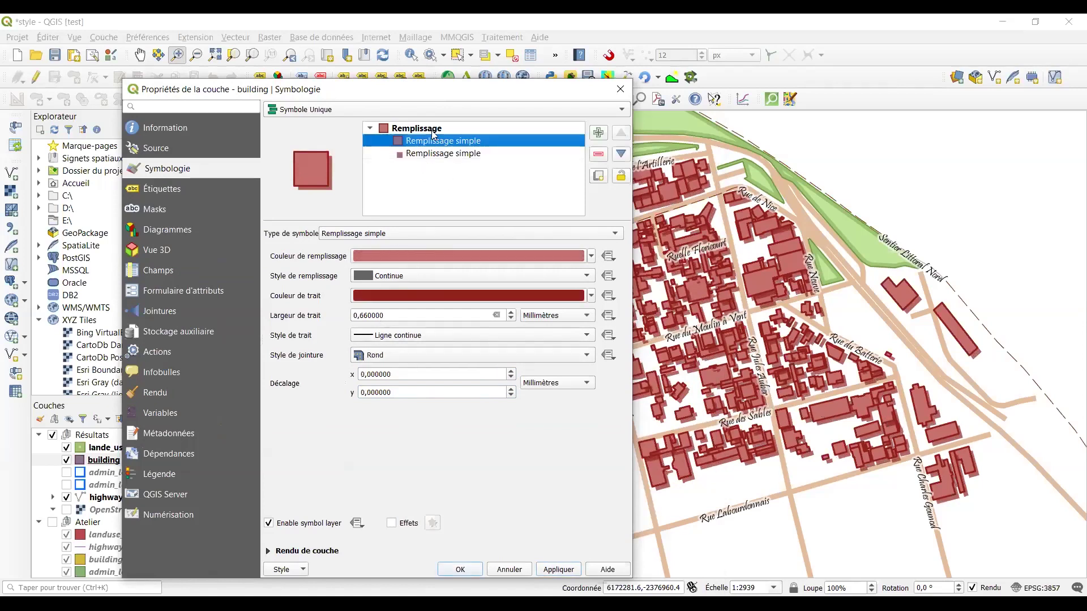
click(440, 154)
click(369, 373)
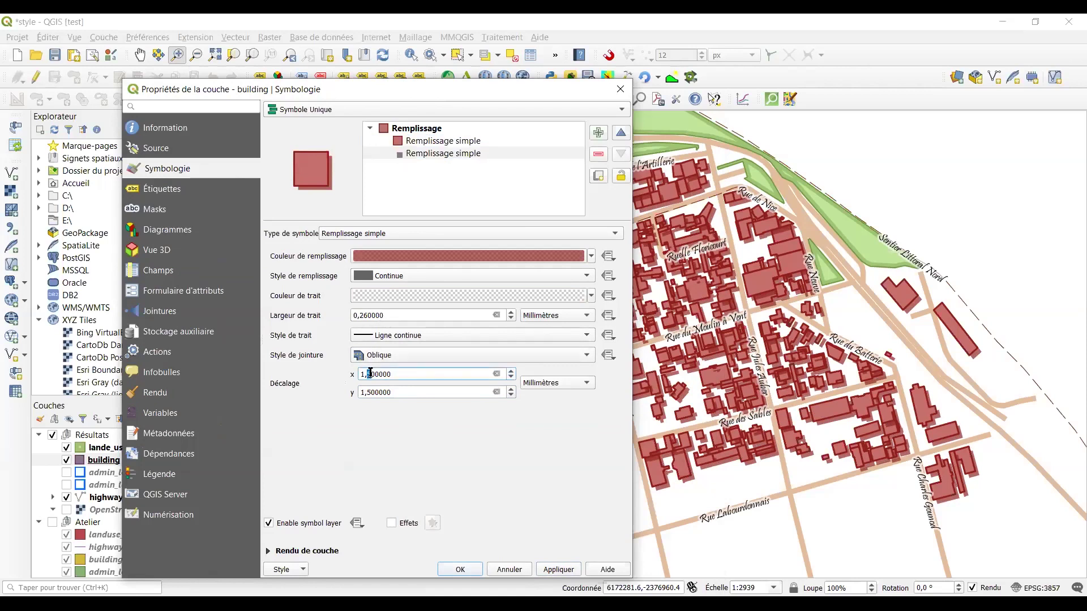
key(Delete)
click(366, 392)
key(Delete)
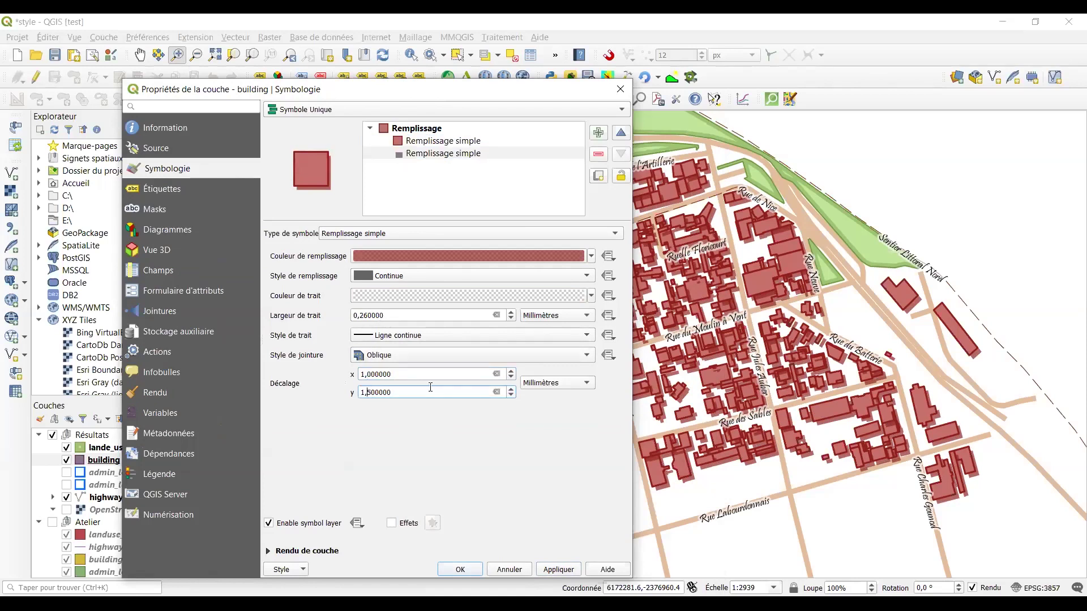
click(560, 569)
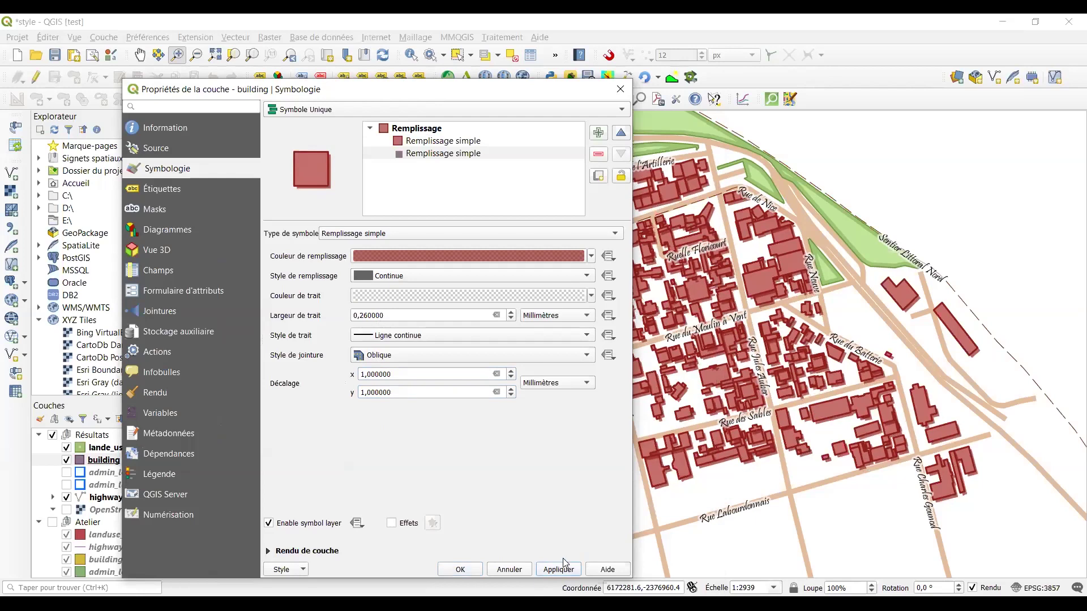
click(480, 568)
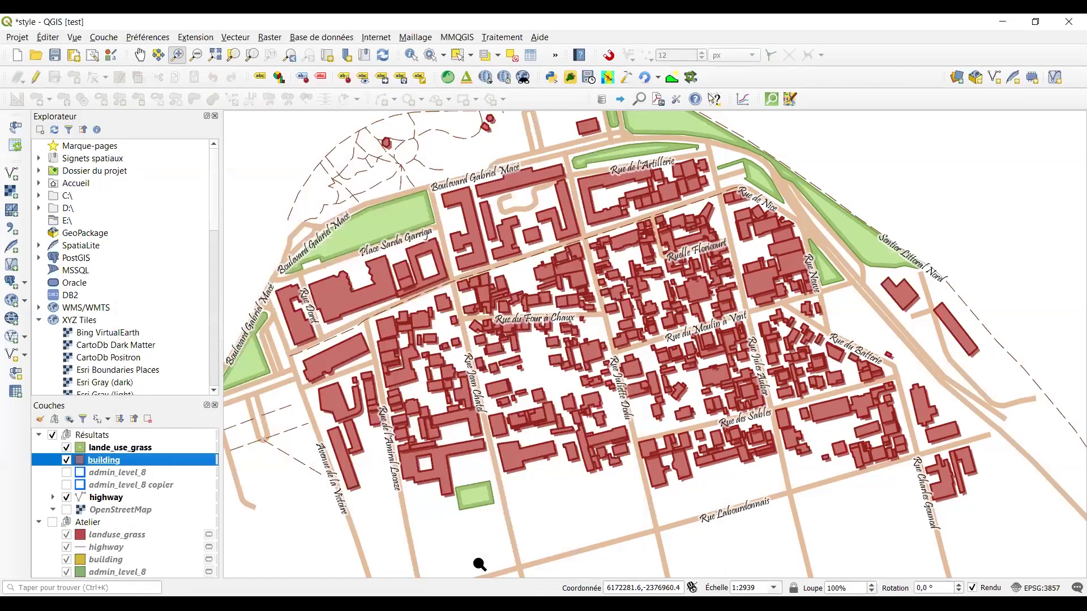
Preview the Résultats admin_level_8 layer, hide it again and show admin_level_8 copier instead over its full extent.
click(38, 522)
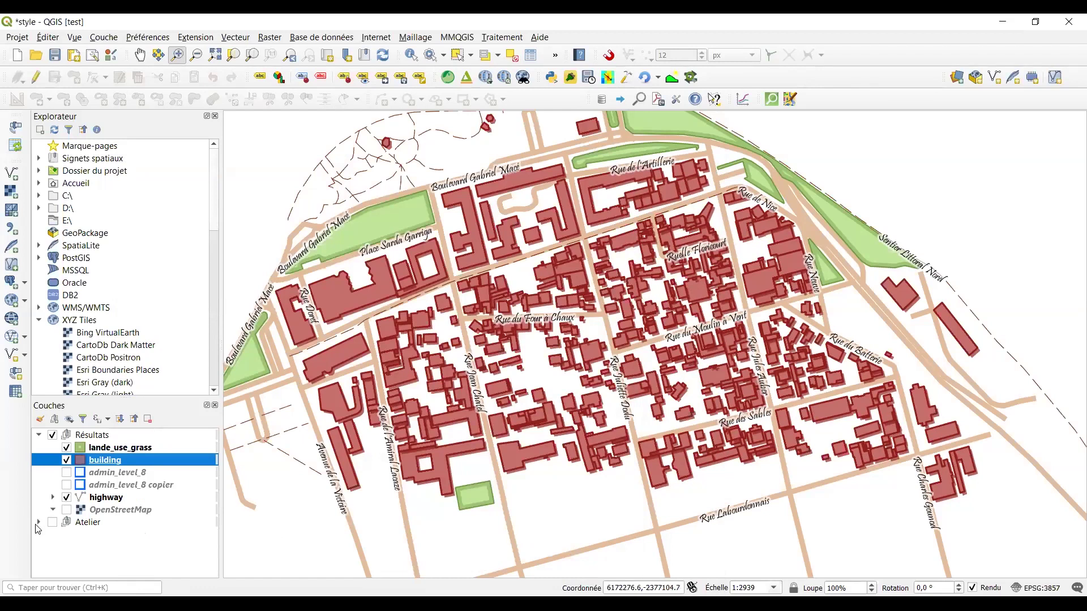
click(66, 472)
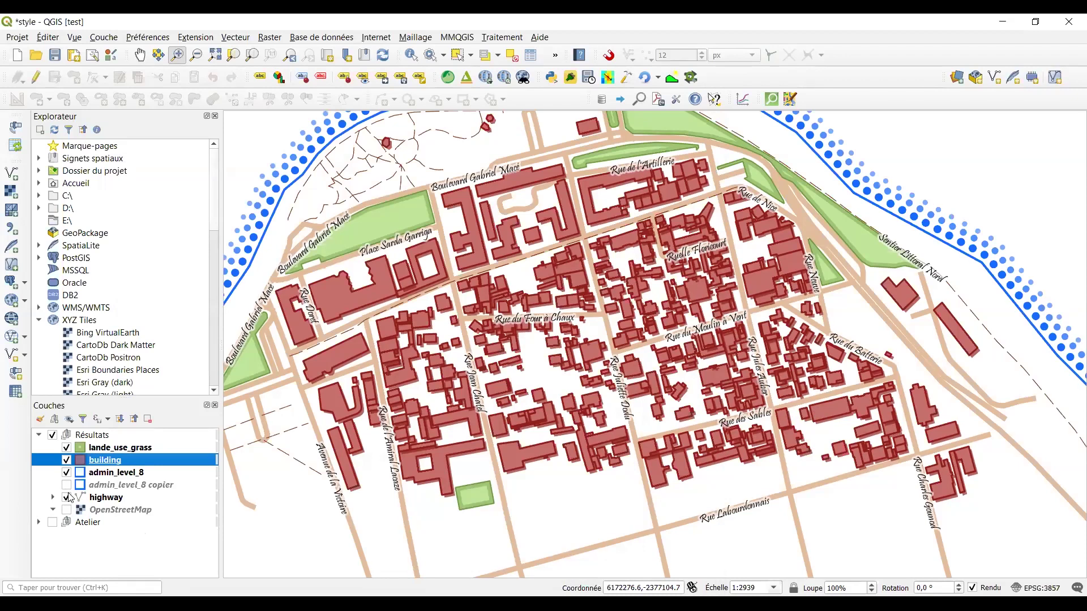
click(66, 473)
click(66, 486)
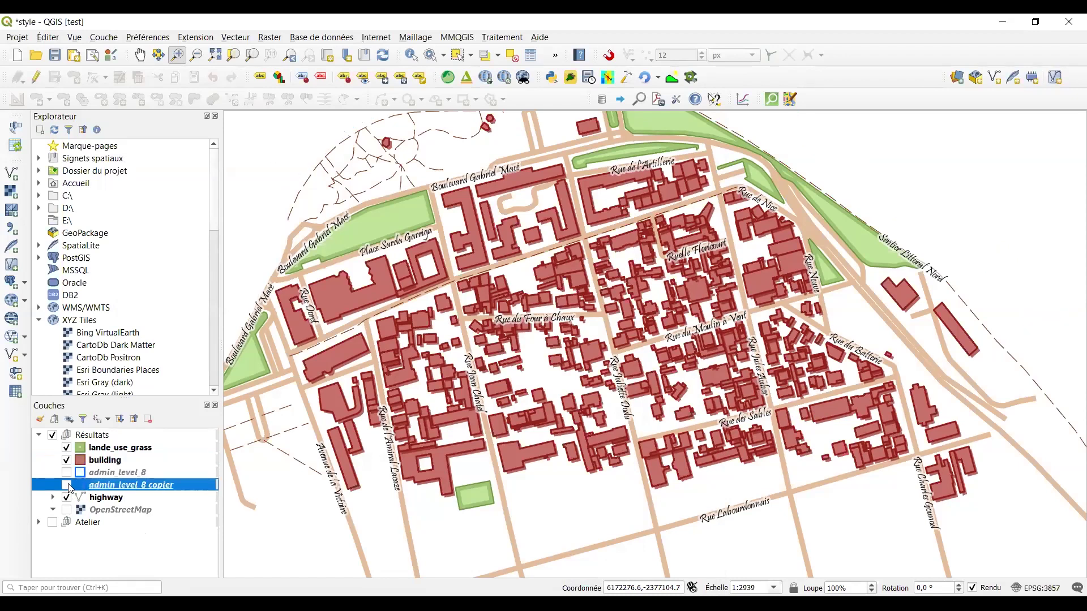
click(67, 485)
mouse_move(462, 295)
mouse_down()
mouse_move(510, 413)
mouse_move(525, 420)
mouse_up()
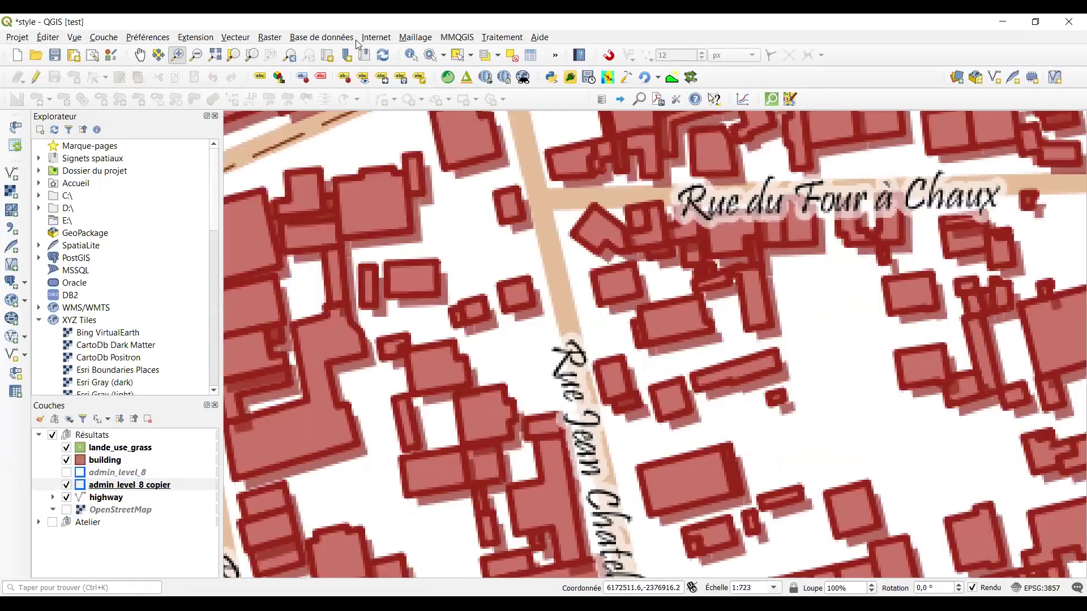
click(127, 460)
click(195, 55)
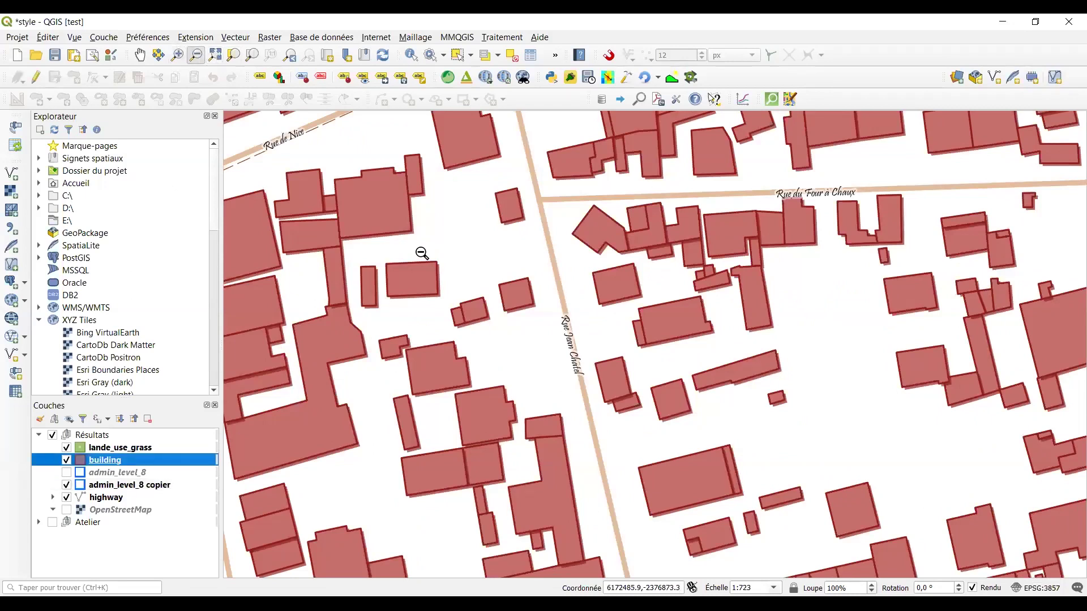
click(422, 253)
click(223, 56)
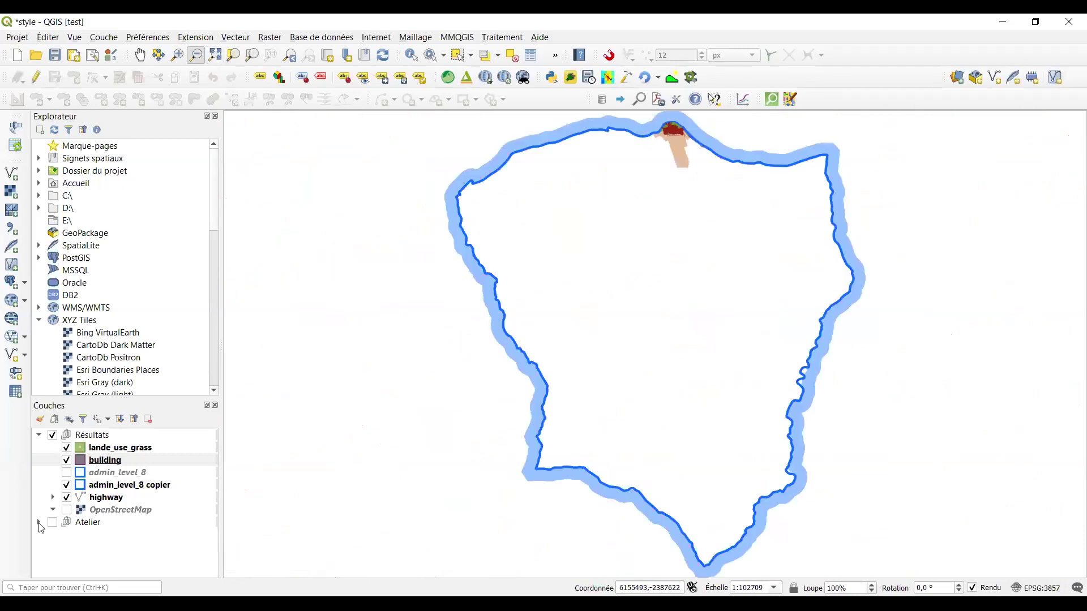
Turn on the Atelier group with its landuse_grass, highway and building layers hidden, leaving only admin_level_8 shown.
click(39, 522)
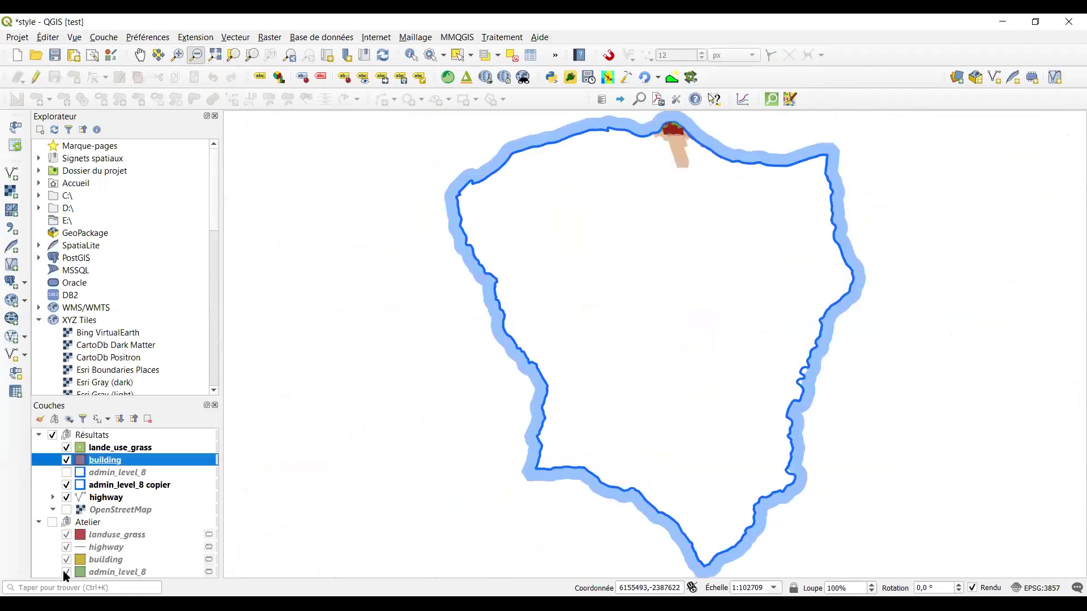
click(53, 528)
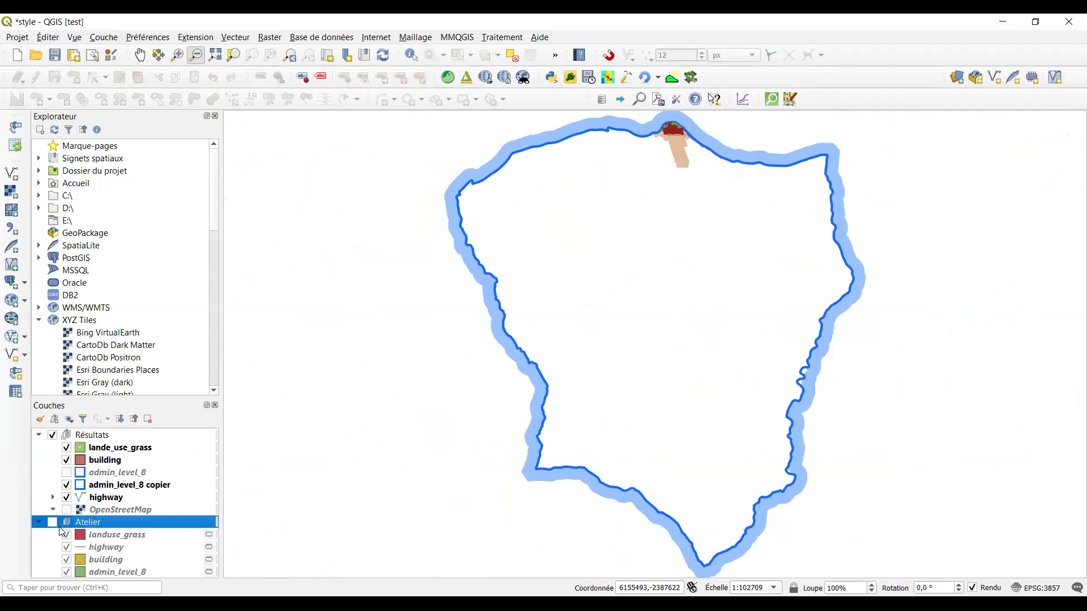
click(67, 535)
click(66, 548)
click(67, 560)
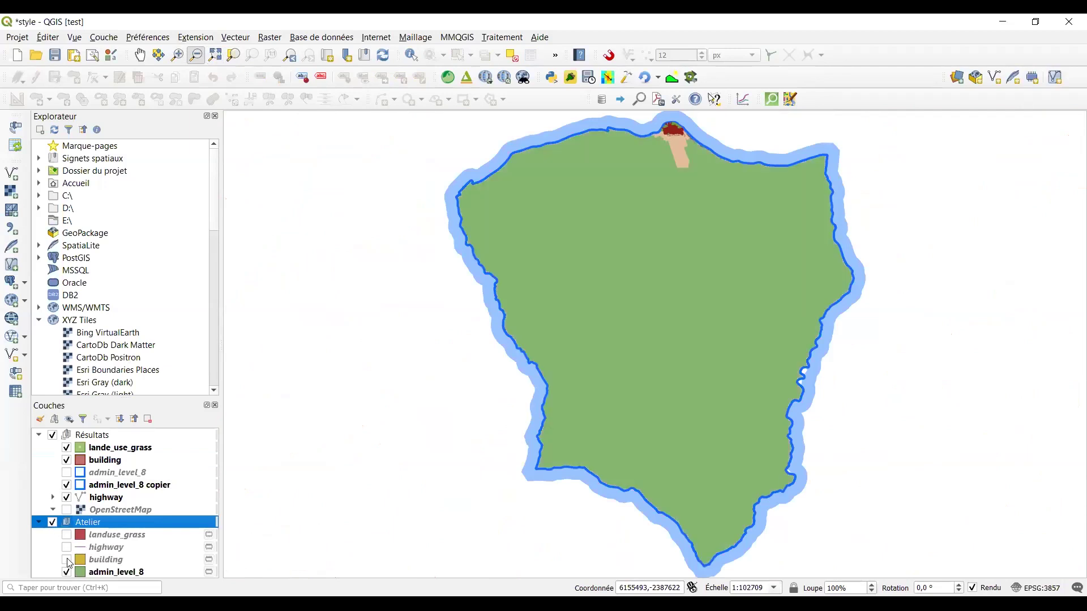
Compare the Atelier admin_level_8 polygon with admin_level_8 copier around the town by switching their visibility, leaving only the copy shown.
click(67, 487)
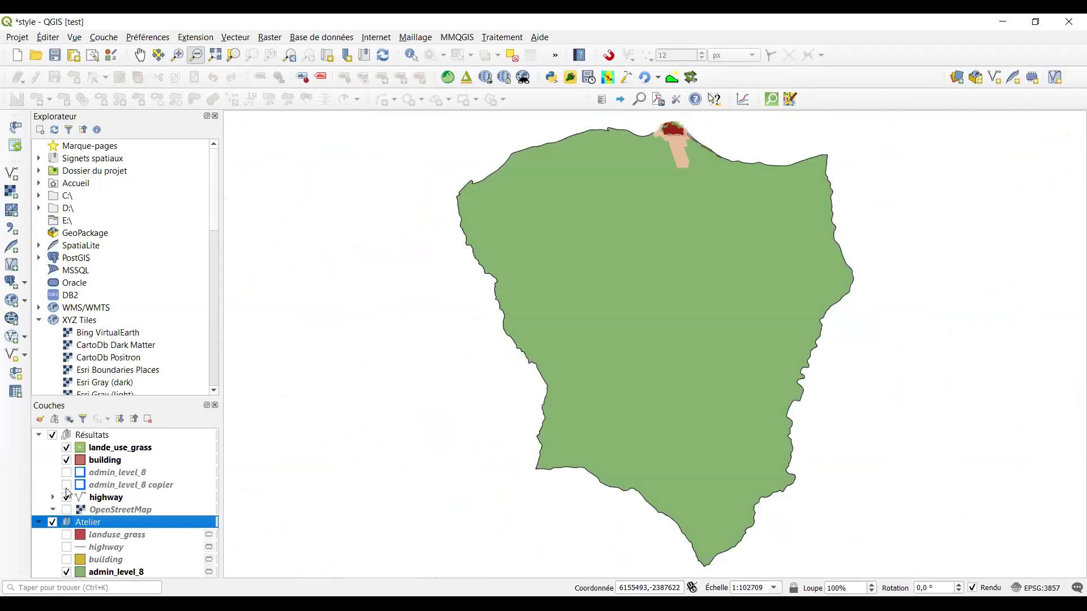
click(177, 55)
drag(649, 116, 701, 151)
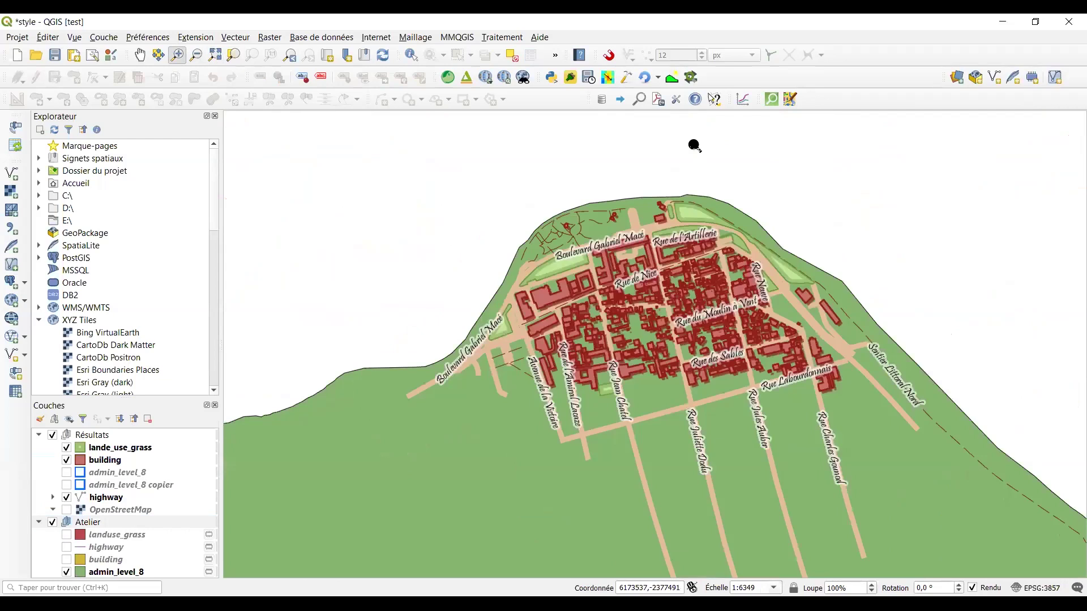
click(66, 572)
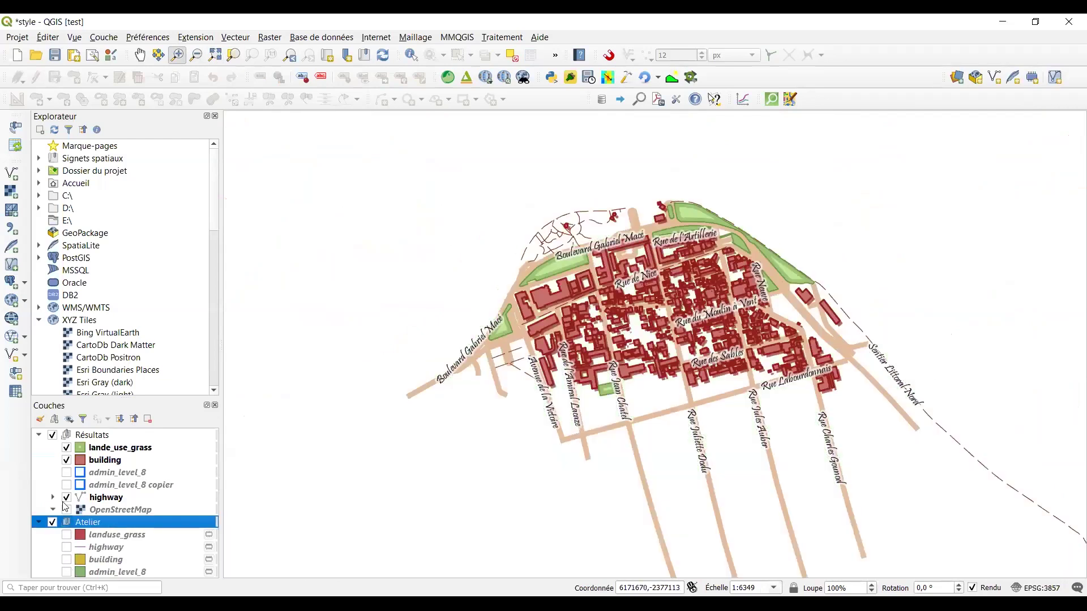
click(66, 485)
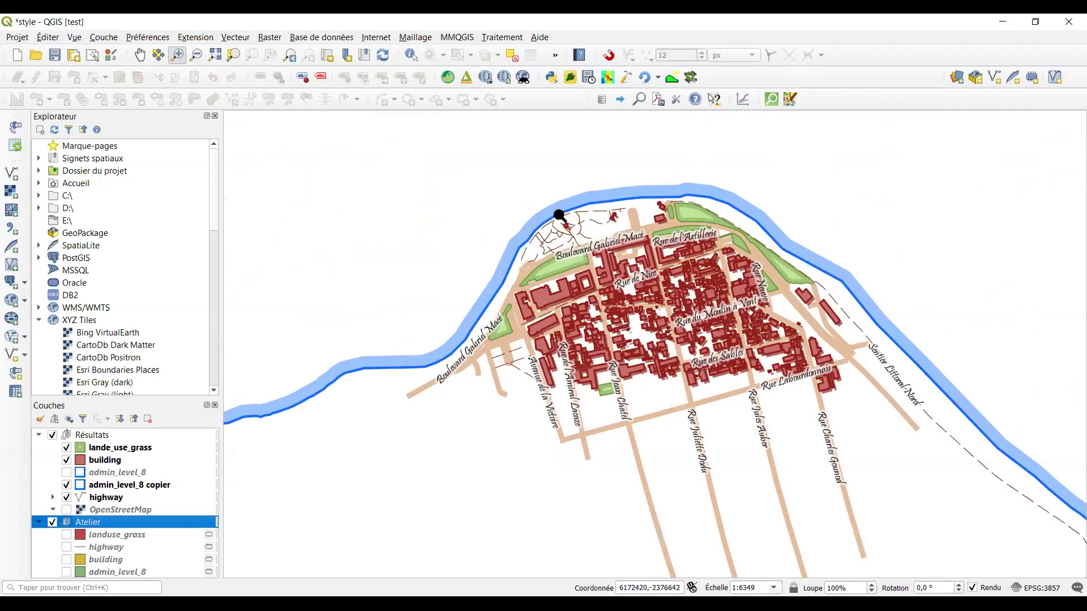
Open the admin_level_8 copier symbology with the northwest coast in close view and examine its two simple line layers' colour, width and offset.
drag(497, 193, 546, 216)
drag(615, 261, 617, 261)
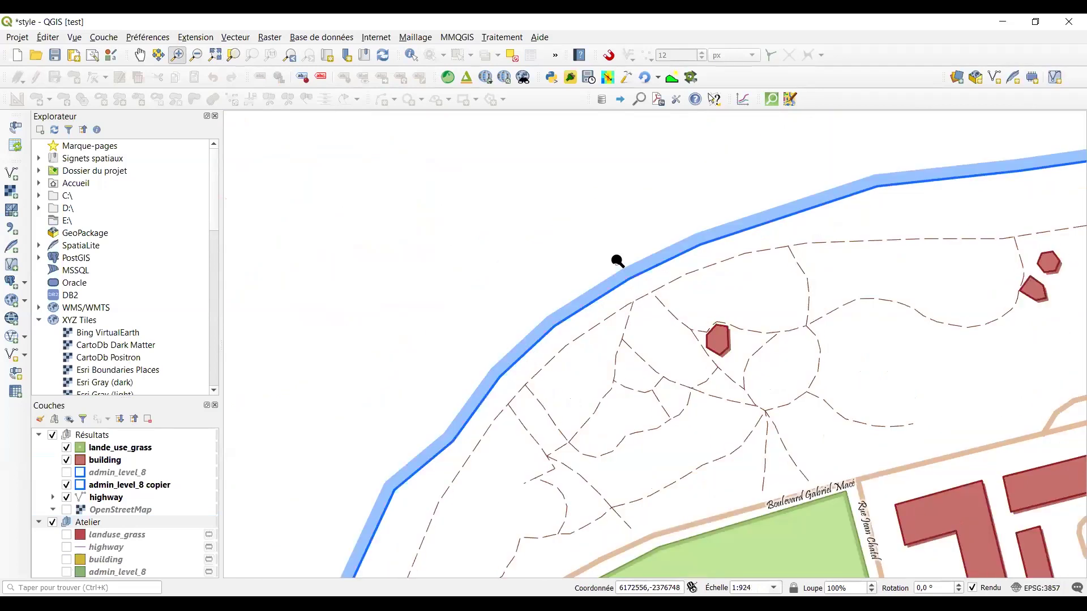
click(158, 488)
double_click(158, 491)
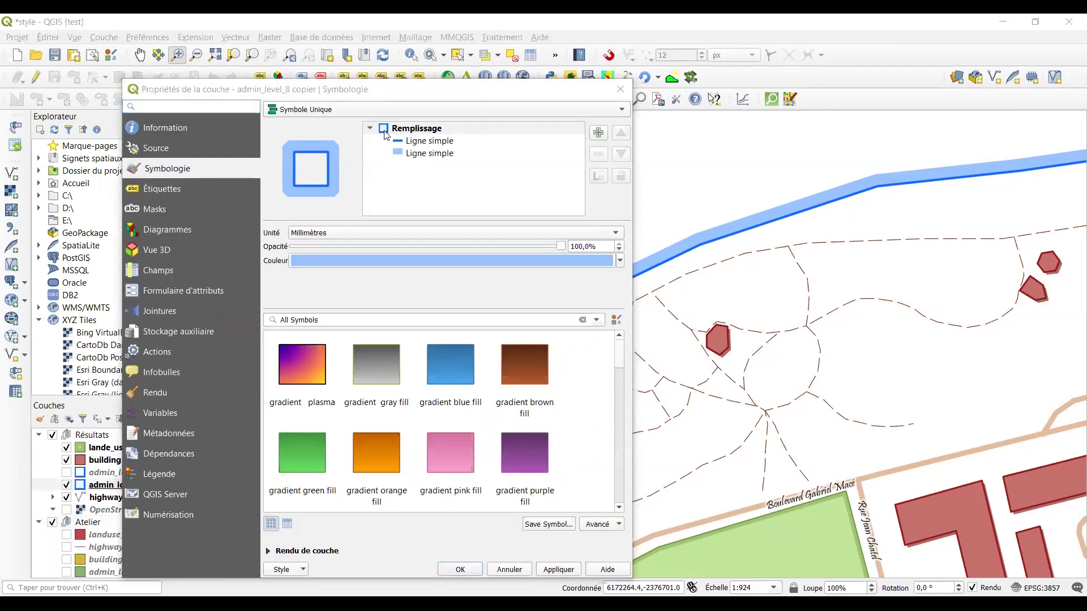
click(418, 142)
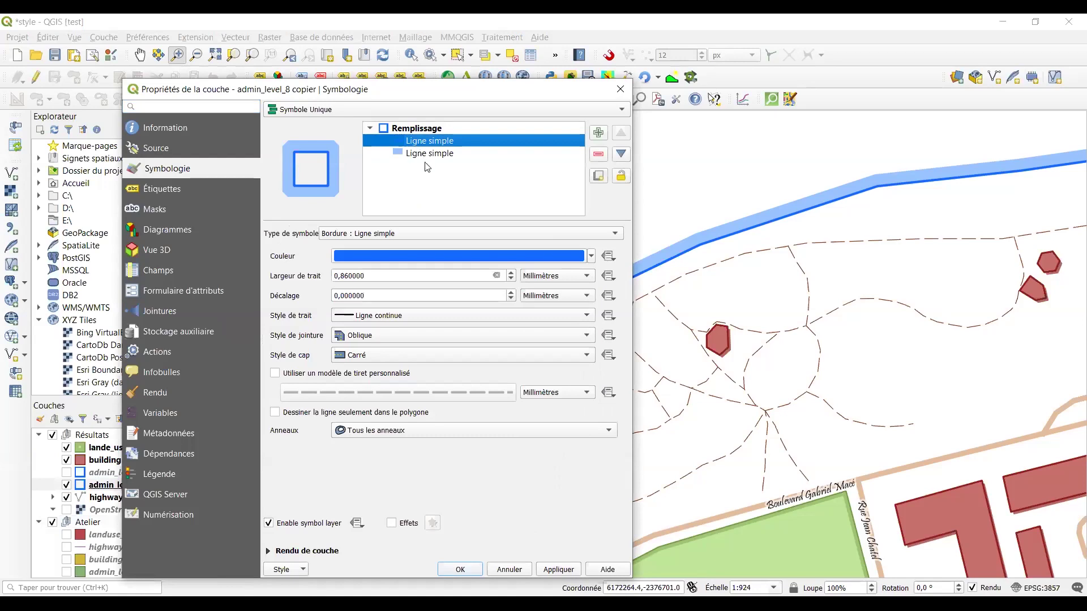
click(429, 155)
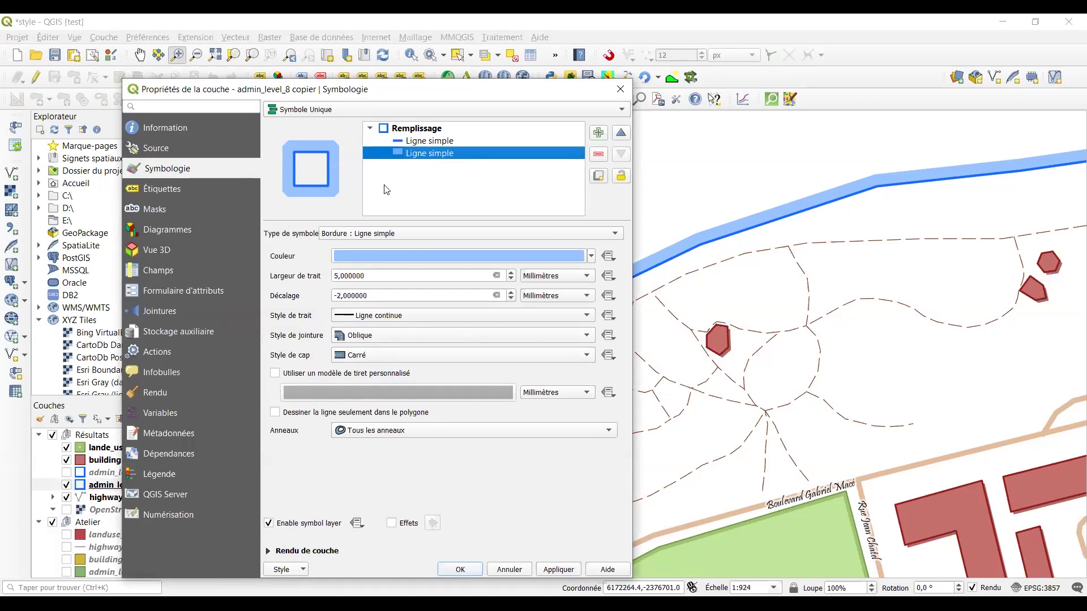
click(392, 145)
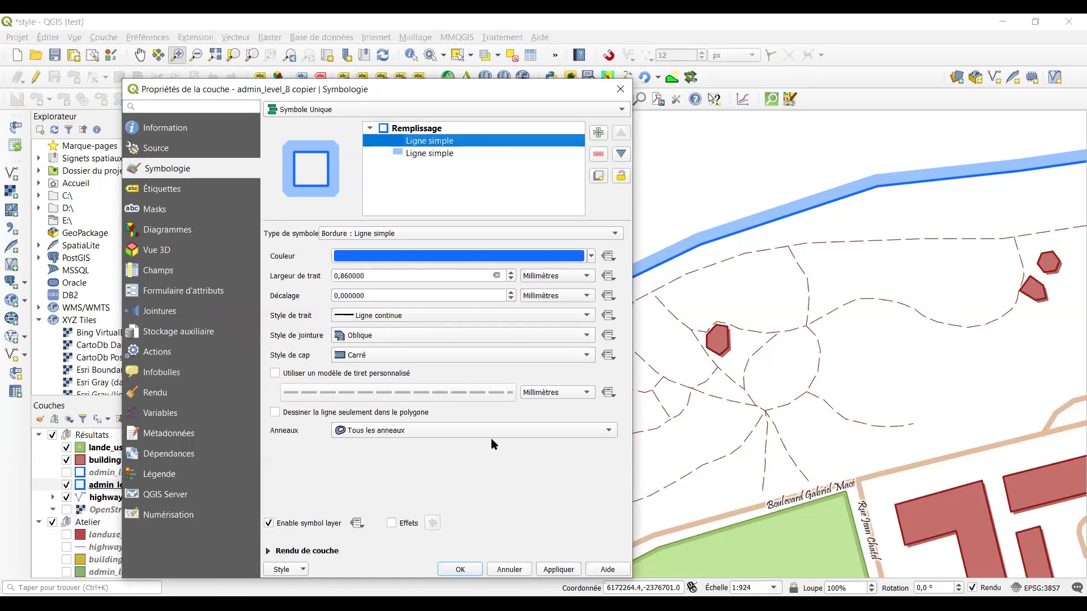
click(284, 551)
click(270, 458)
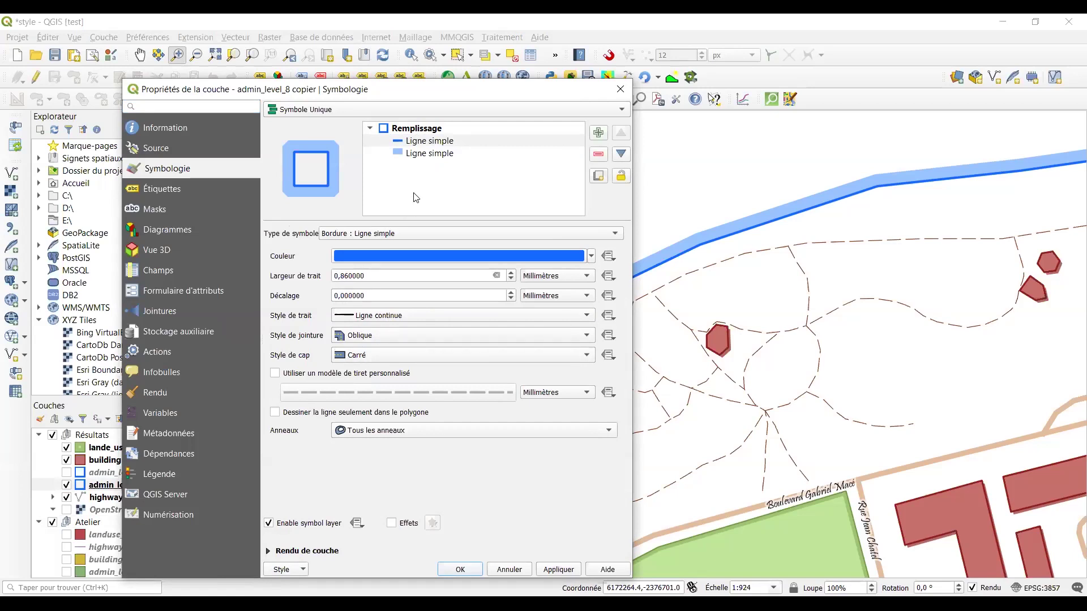
Try offsets of -3 mm and -5 mm on the pale blue simple line, applying each.
click(412, 156)
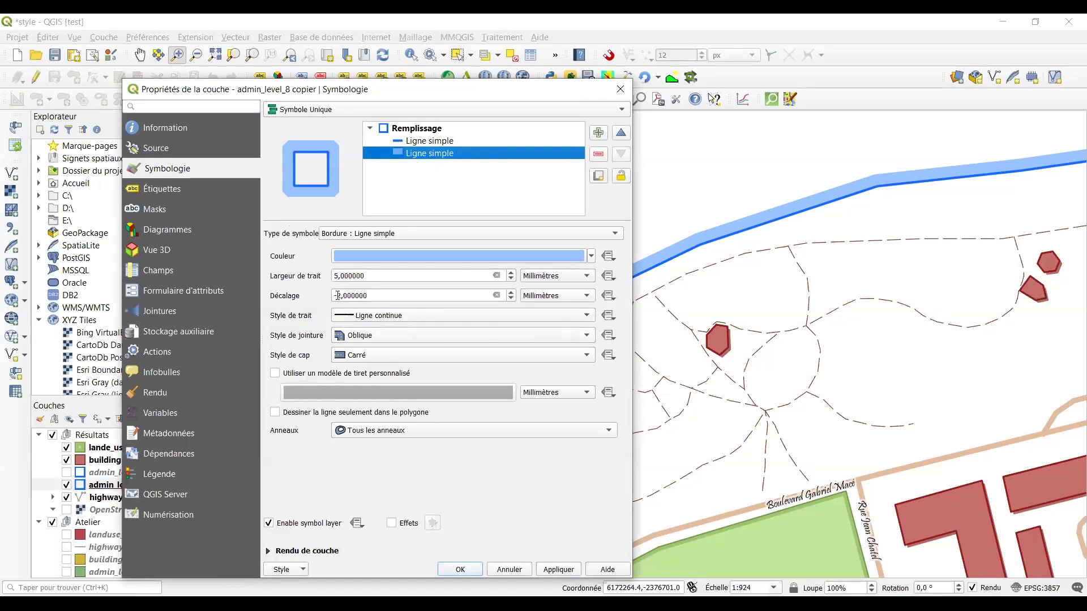
click(337, 296)
text(-3)
click(567, 568)
click(343, 294)
key(BackSpace)
text(5)
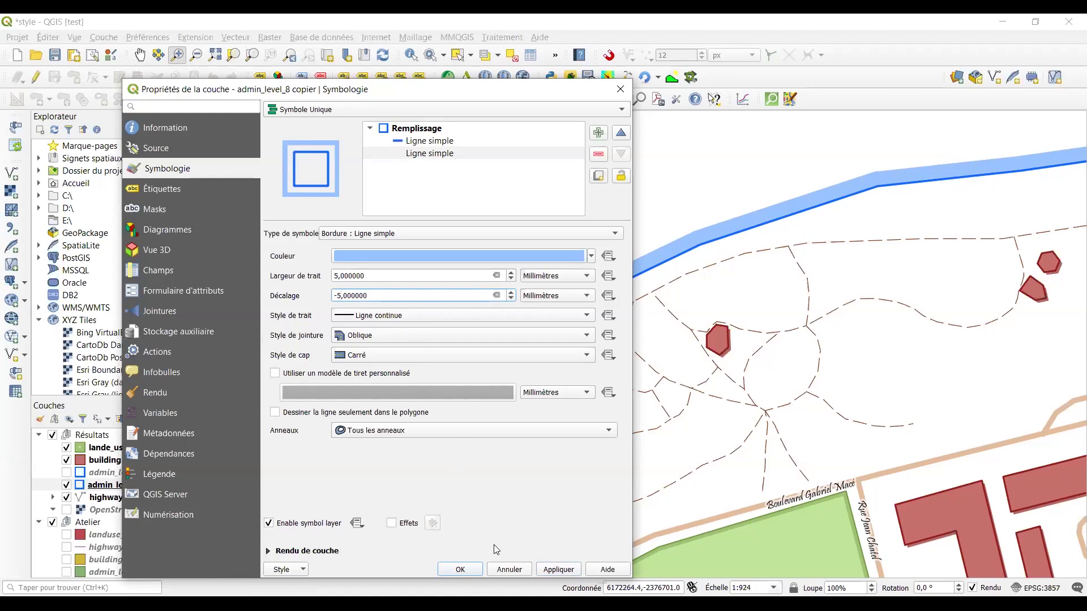
click(552, 570)
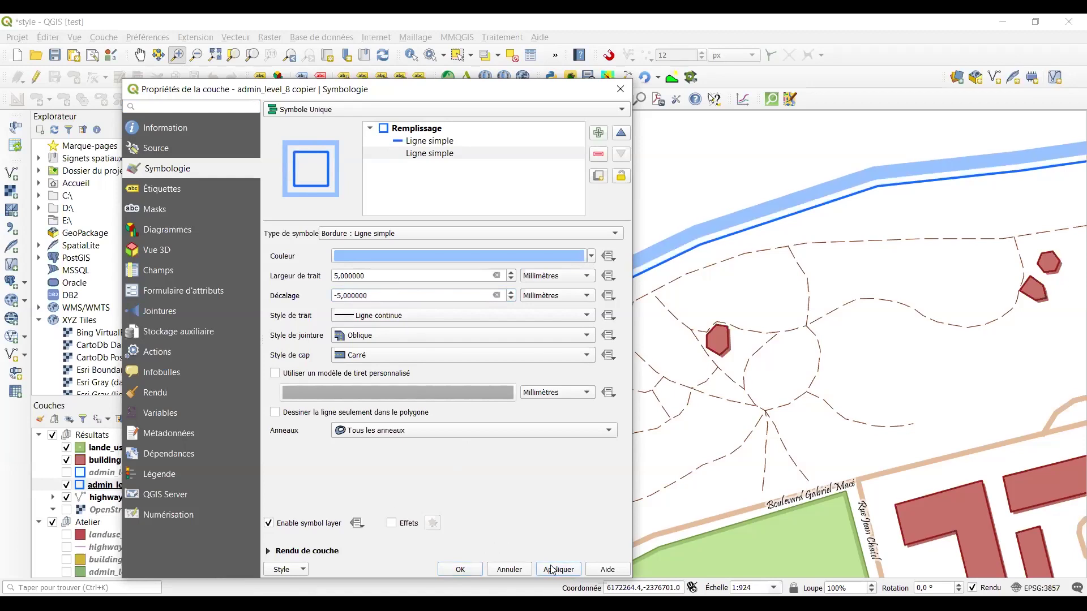
Set the pale blue simple line's offset to -3 mm and apply it.
click(344, 294)
key(BackSpace)
text(1)
key(BackSpace)
text(3)
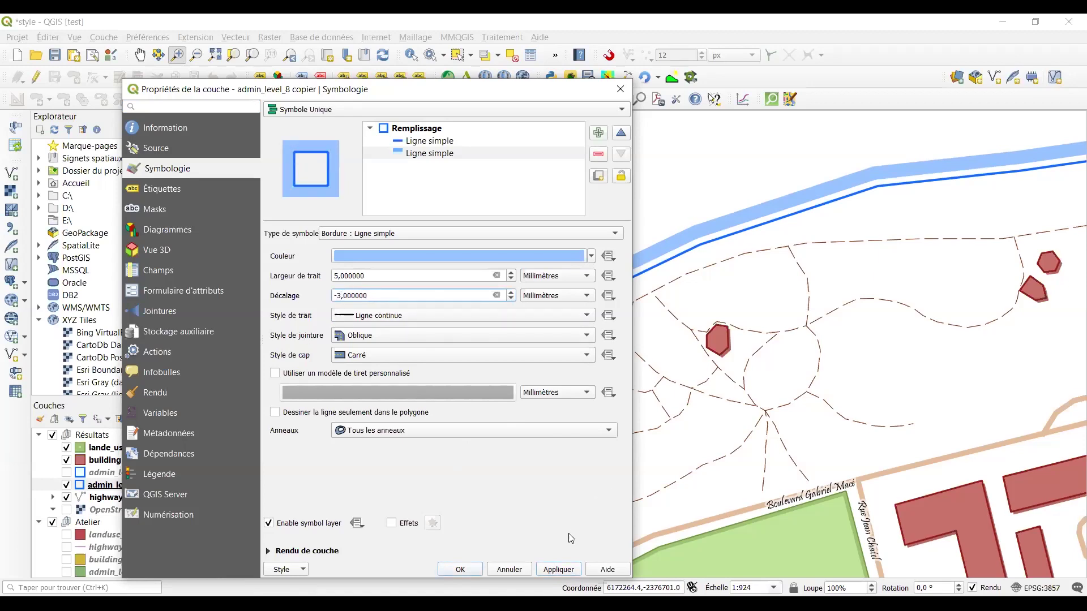
click(569, 568)
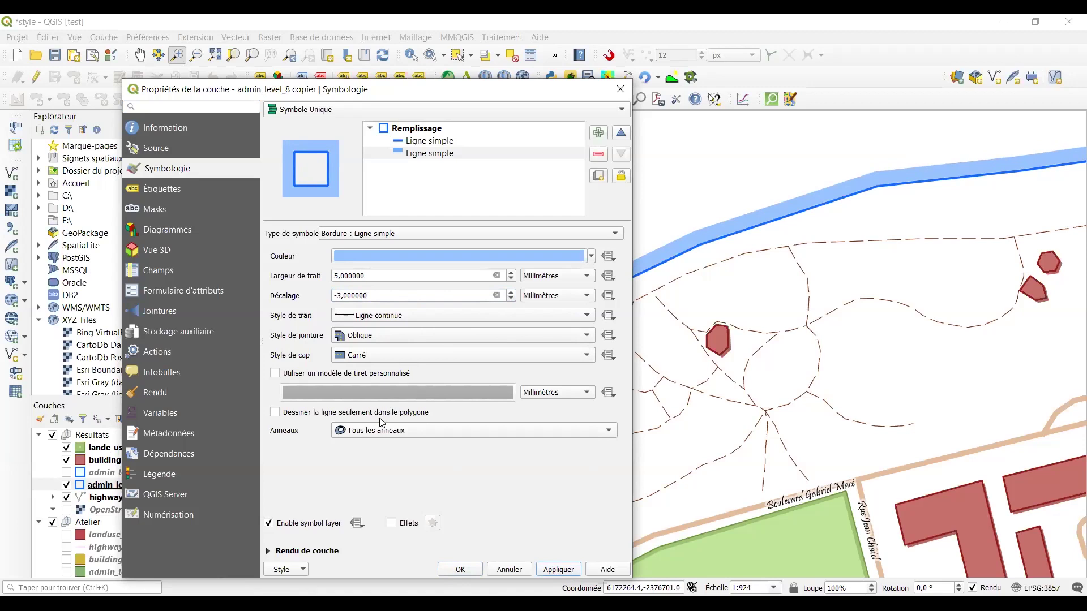
Check the ring choices, try drawing the pale blue line only inside the polygon, and turn that option off again, applying both states.
click(369, 431)
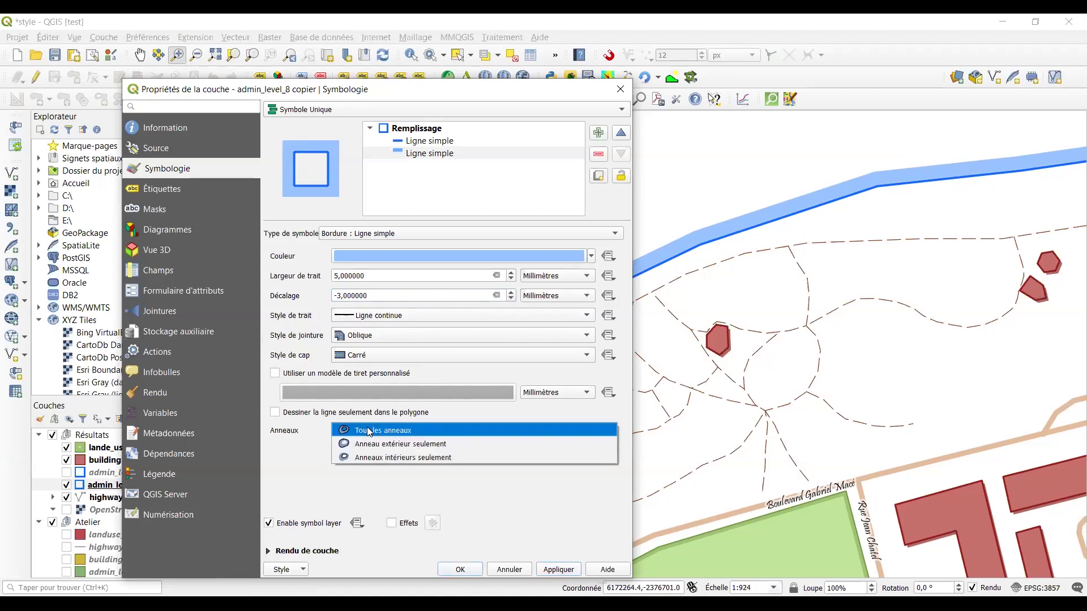
click(294, 452)
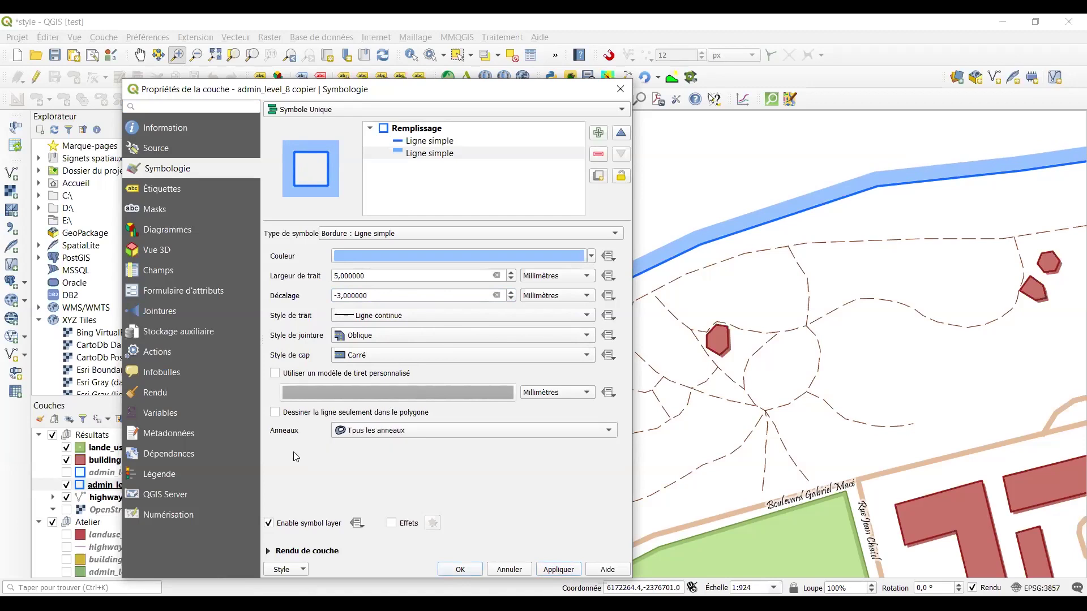
click(308, 416)
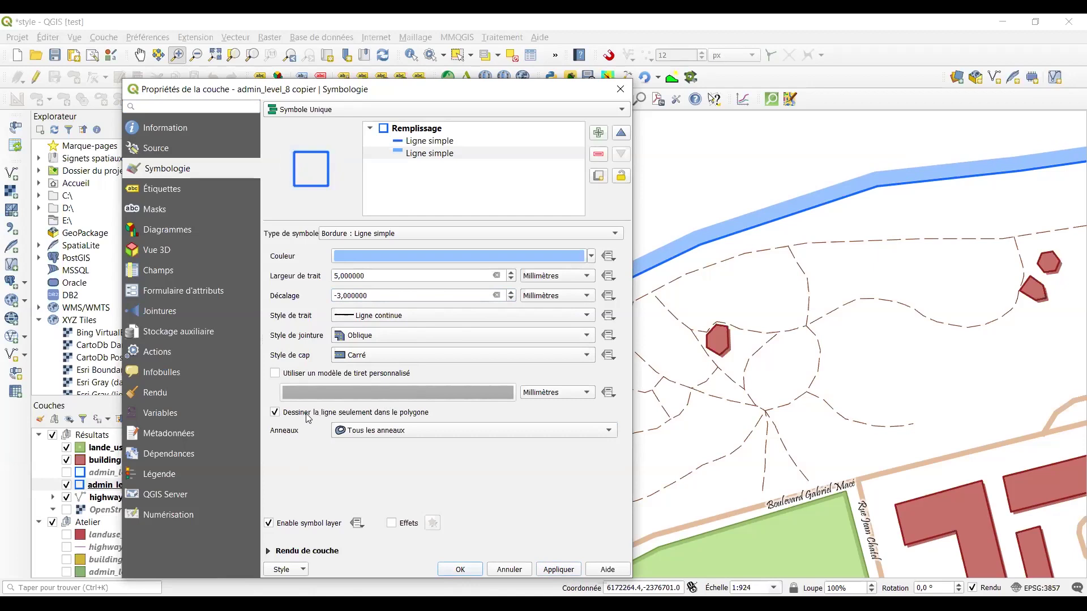
click(556, 571)
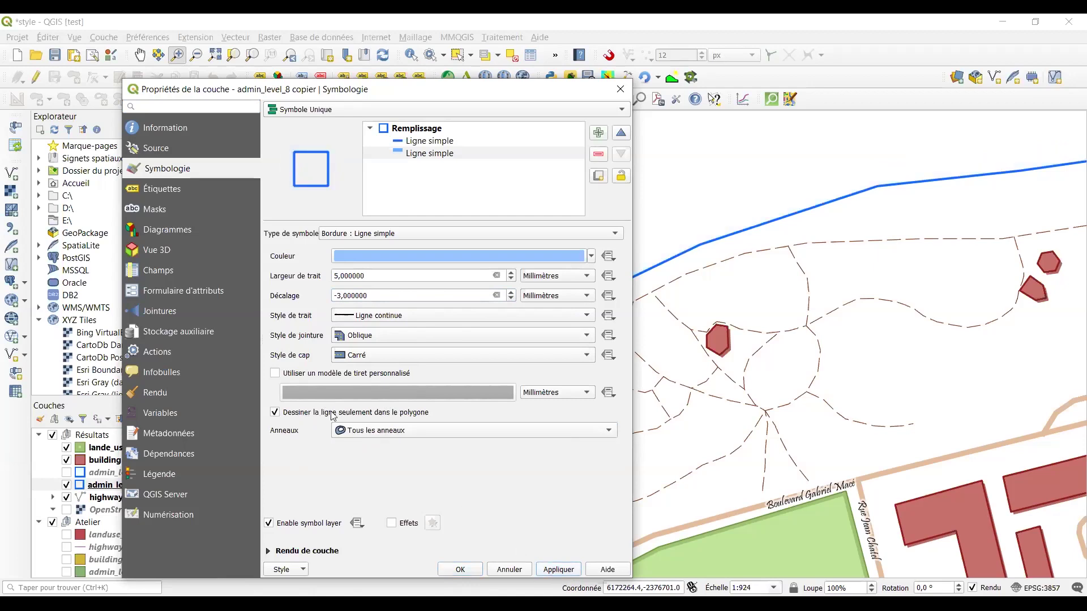
click(275, 412)
click(564, 575)
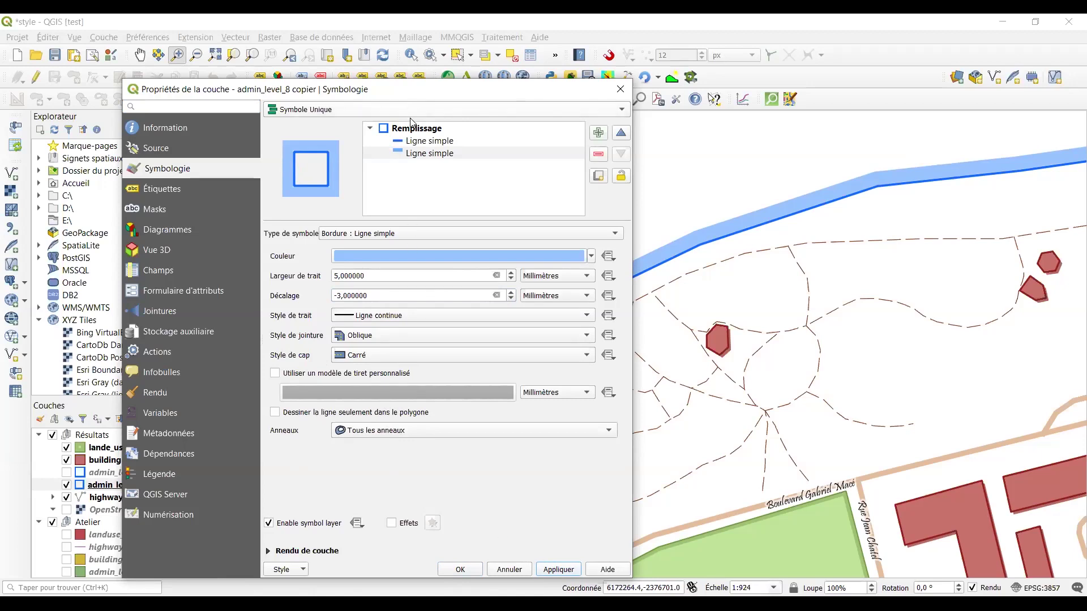
Close the admin_level_8 copier properties, hide that layer and show the Résultats admin_level_8 layer instead.
click(422, 141)
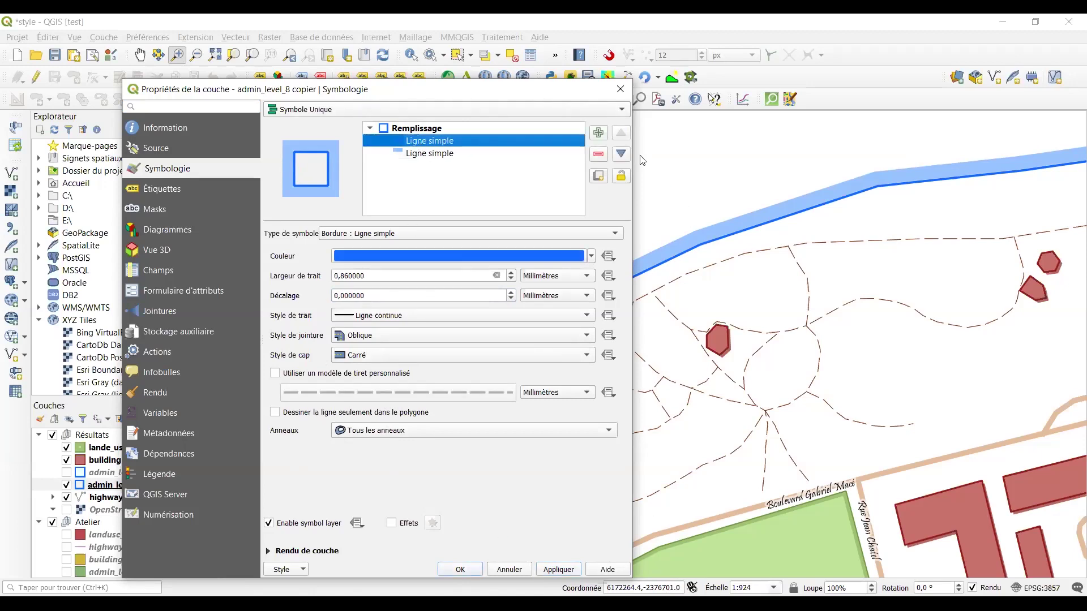
click(621, 89)
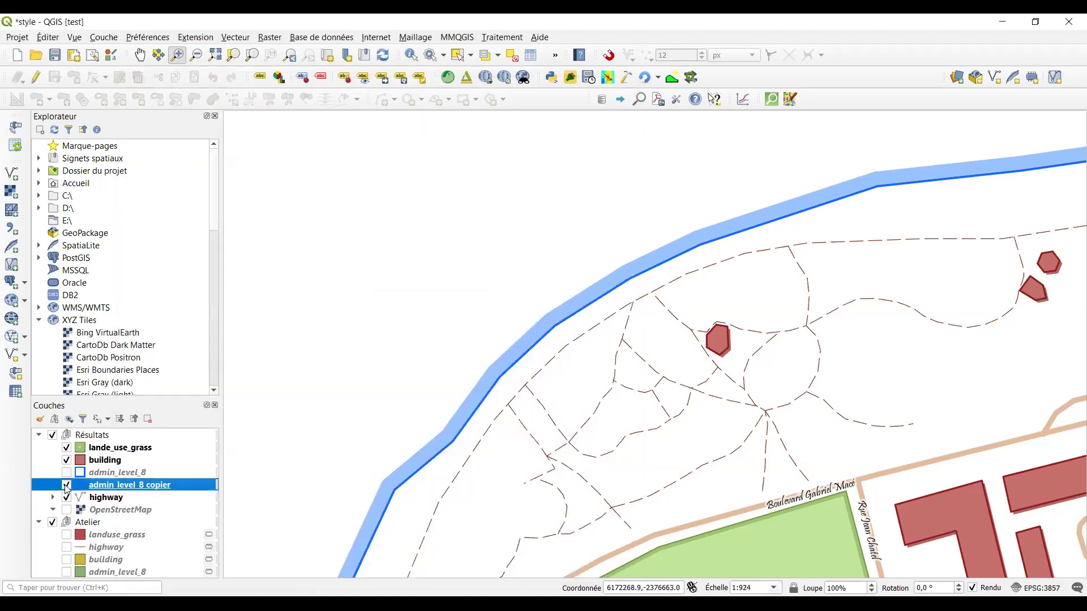
click(67, 485)
click(66, 473)
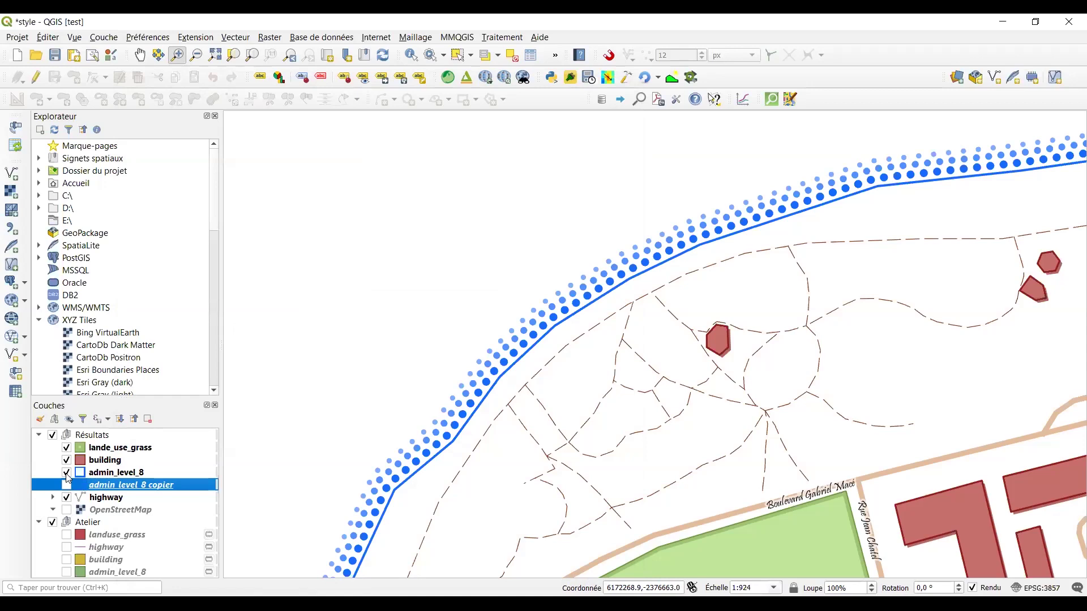
Open the Résultats admin_level_8 symbology and examine its simple outline and the first two marker lines' type, interval and line offset.
click(105, 476)
double_click(105, 475)
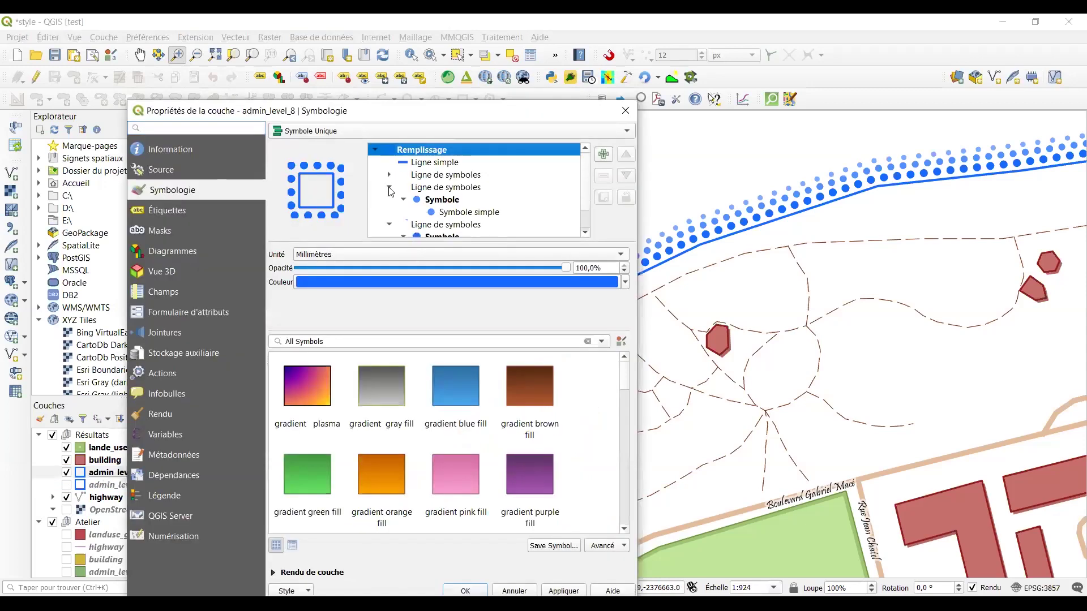
click(389, 186)
click(389, 199)
click(435, 163)
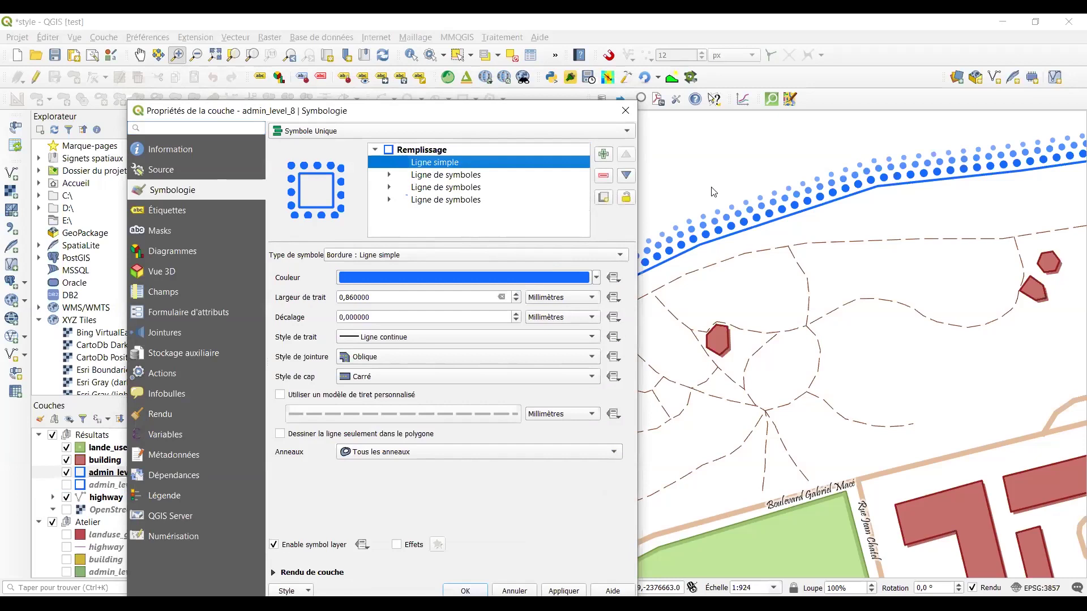
click(443, 177)
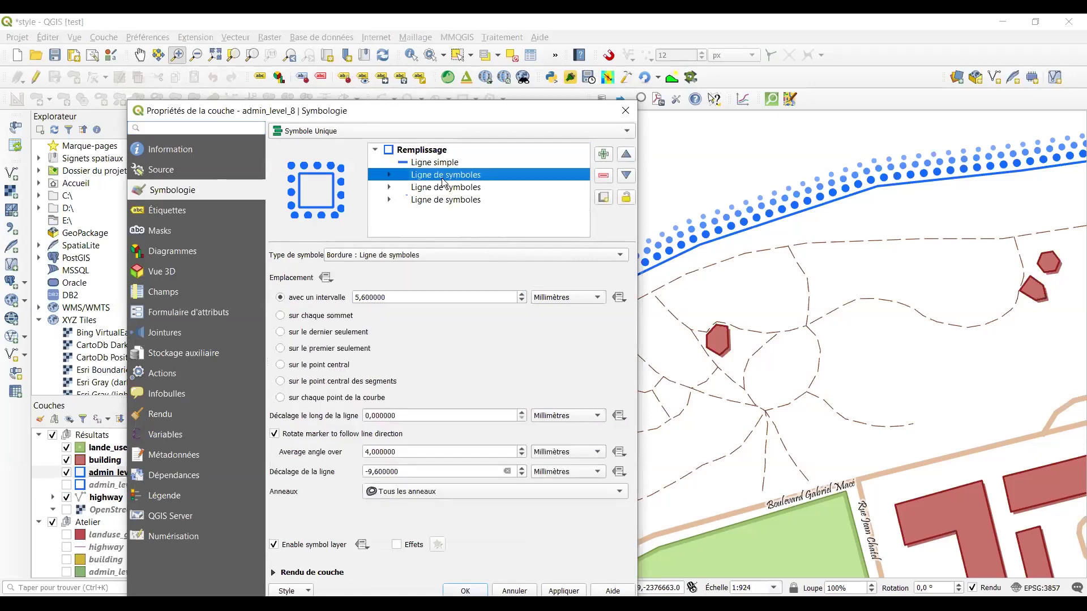
click(389, 176)
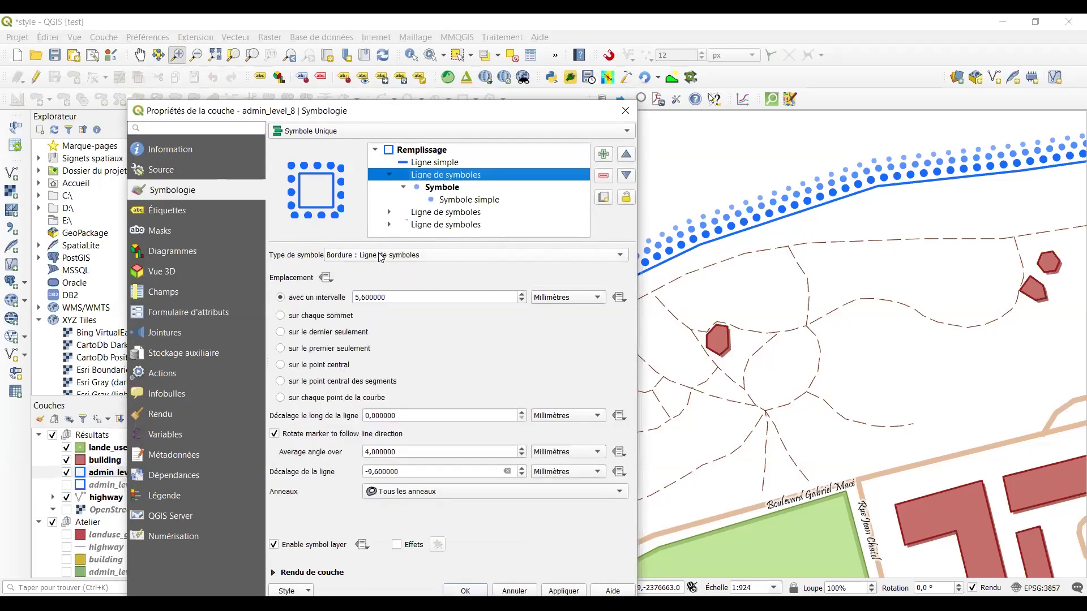
click(380, 256)
click(438, 359)
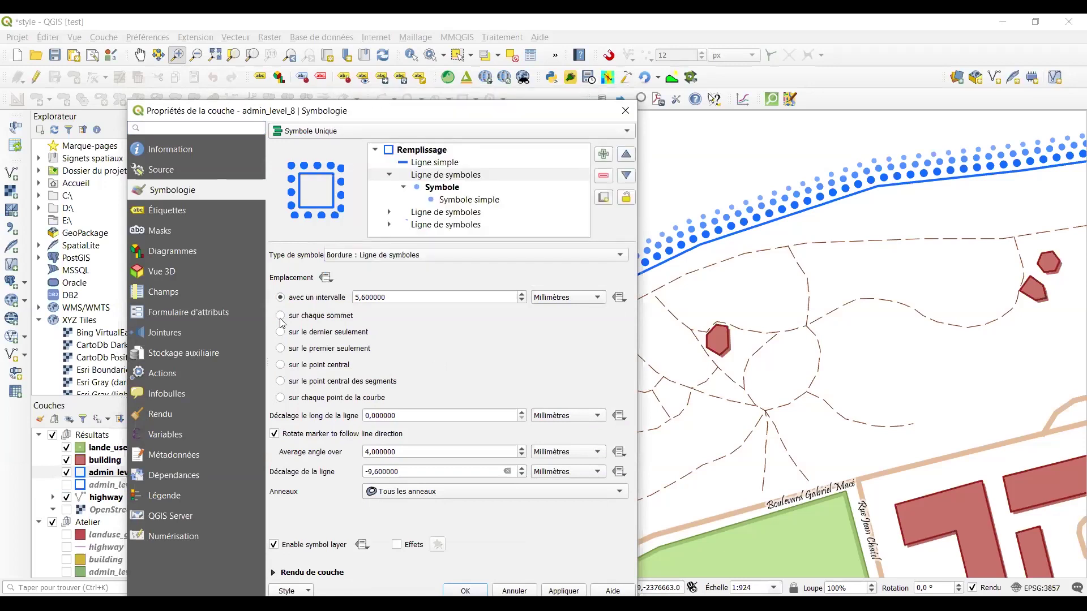
click(415, 214)
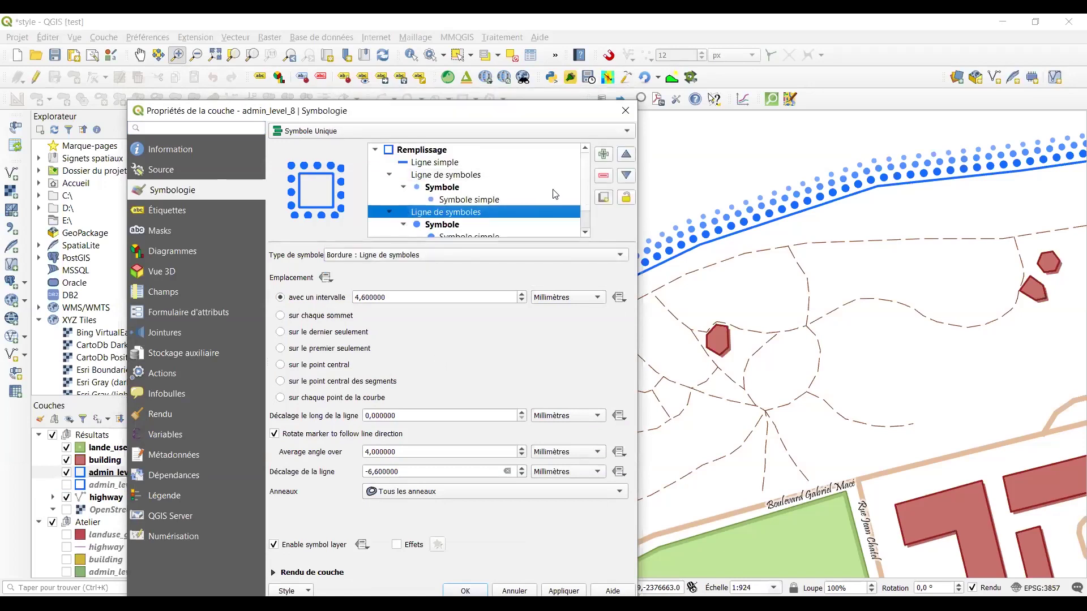
scroll(585, 212, down, 1)
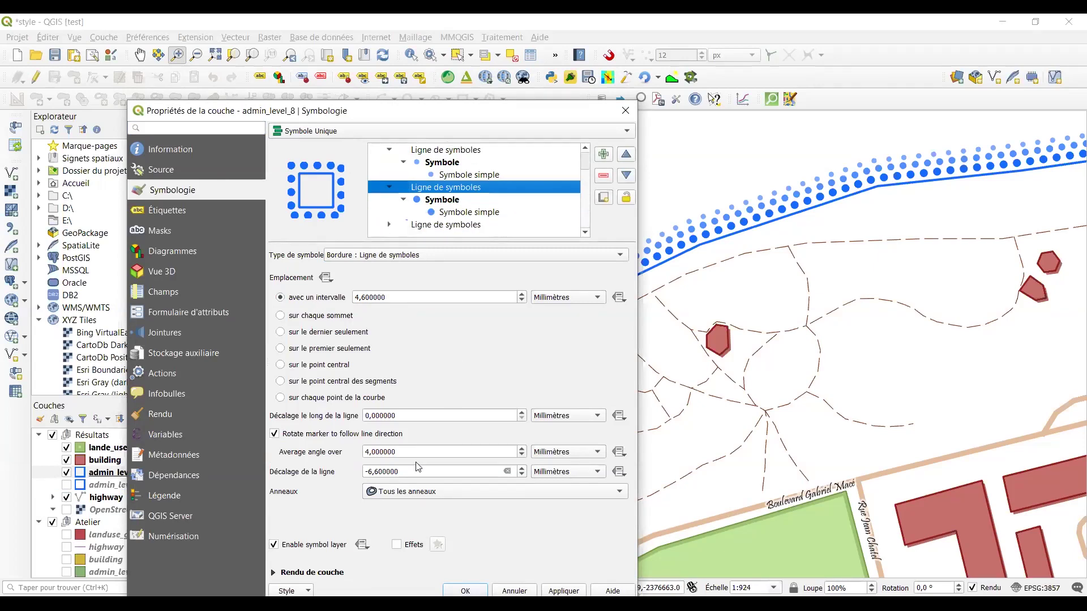
Compare the size and fill colour of the simple markers in the three marker lines, and close the layer properties.
click(389, 226)
click(474, 176)
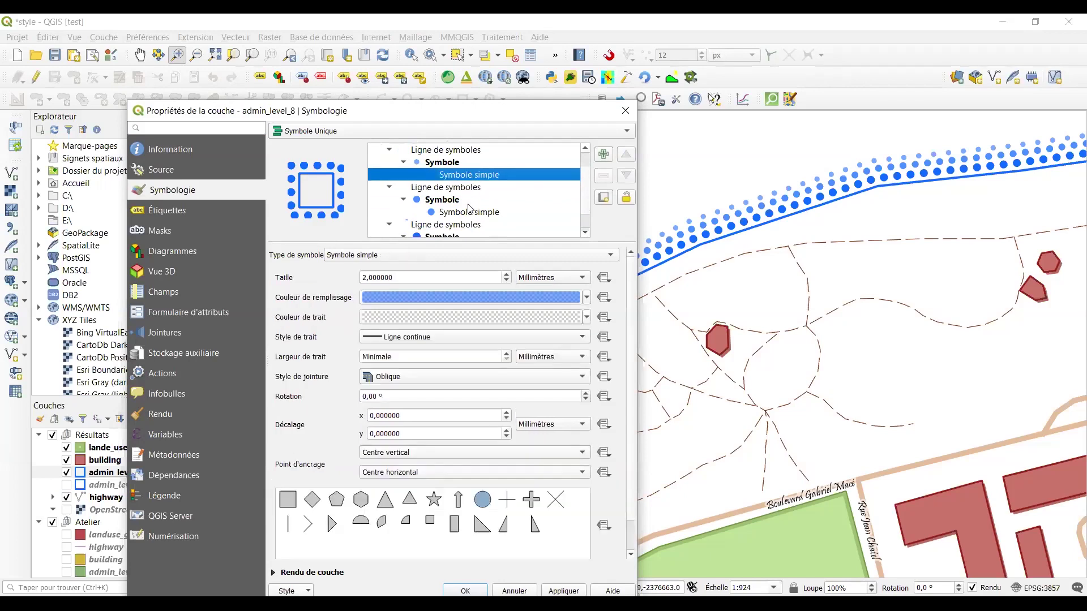
click(479, 212)
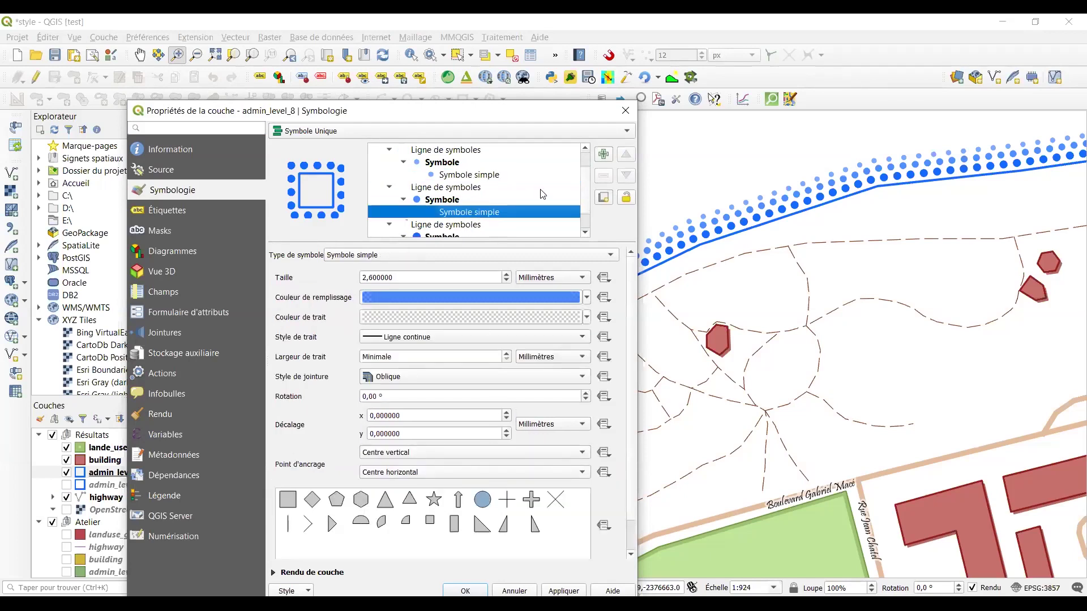
scroll(581, 192, down, 1)
click(520, 224)
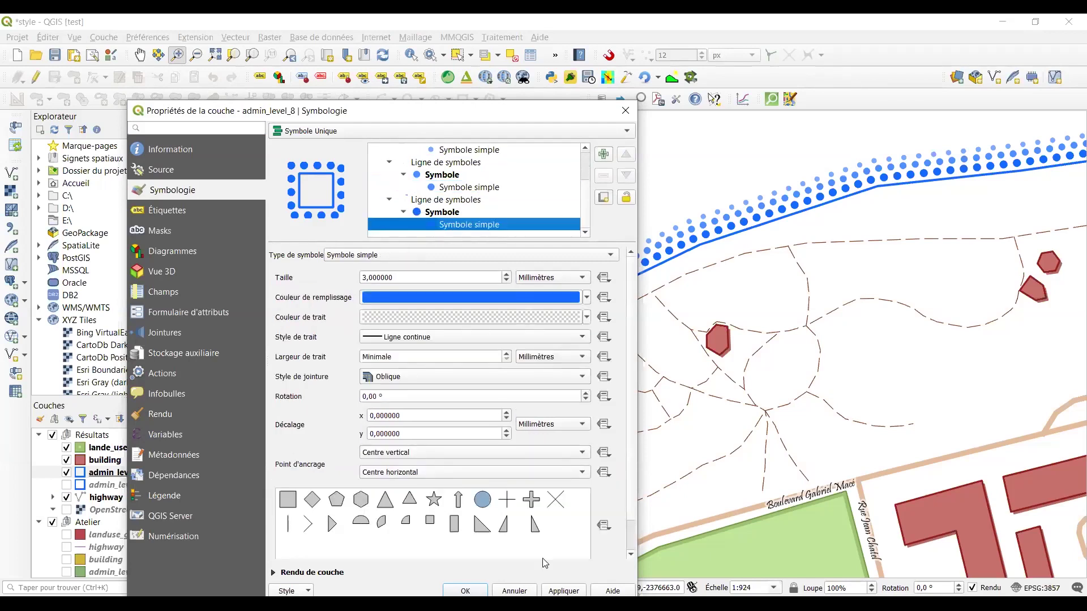
click(474, 590)
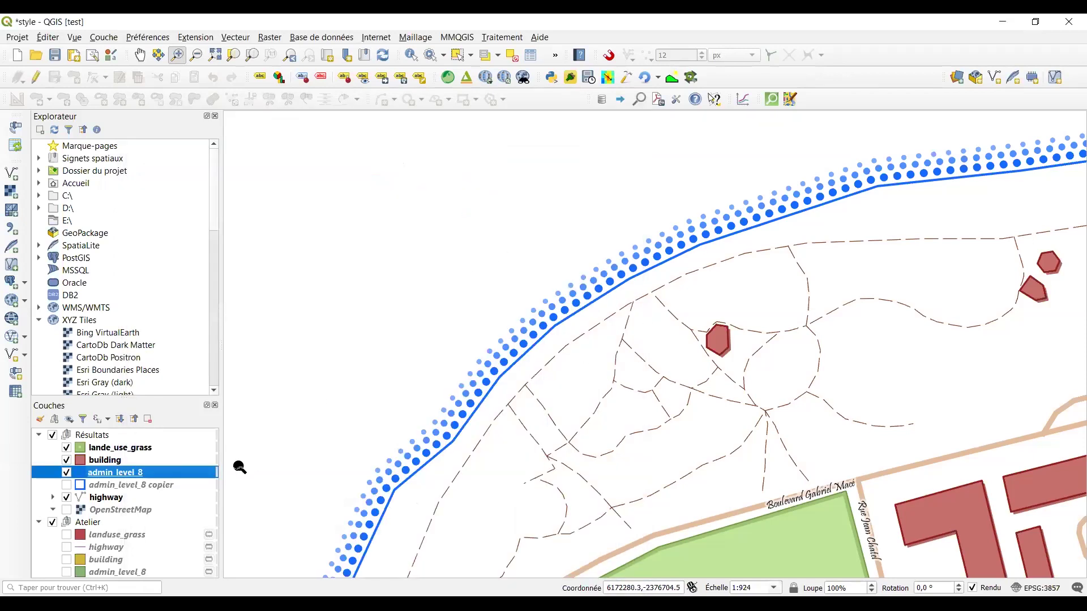
Zoom to the extent of the Résultats building layer and pan the map to bring the northern coastline into view.
right_click(98, 477)
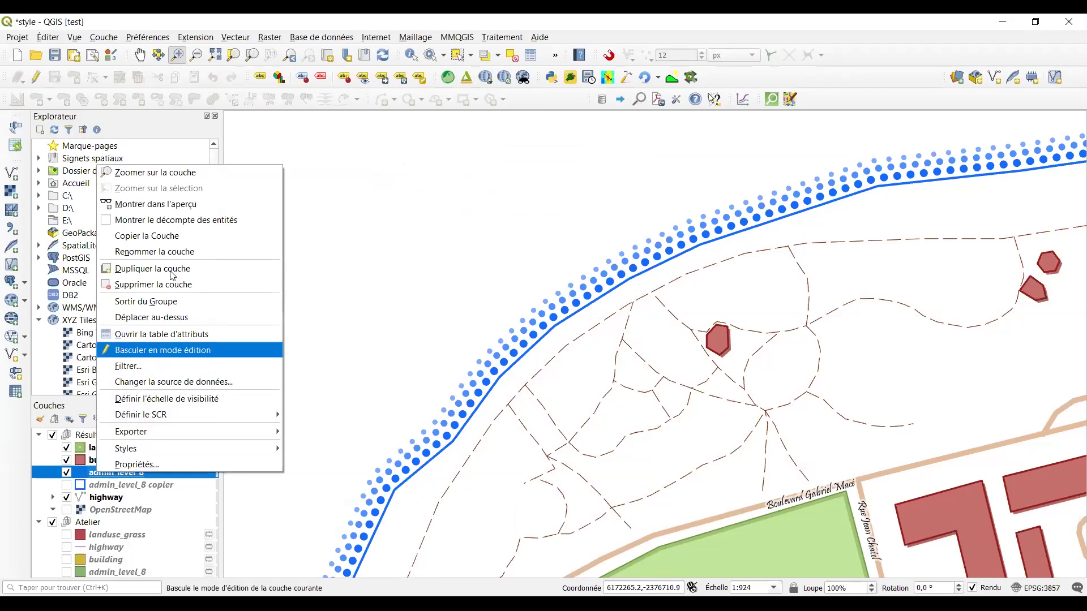
click(89, 497)
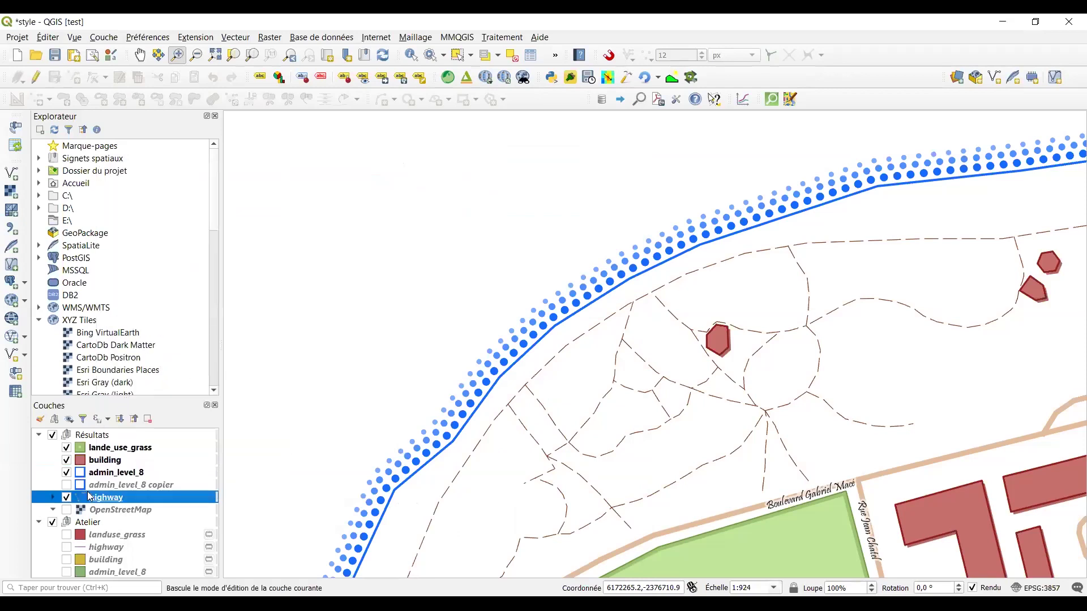
right_click(88, 497)
click(79, 460)
right_click(81, 460)
click(139, 159)
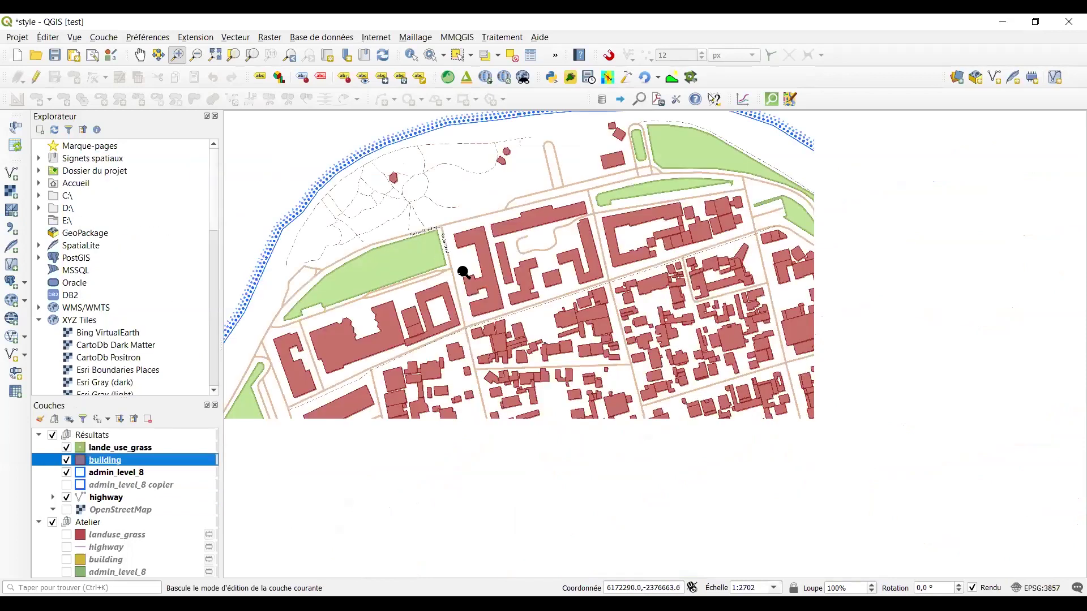
click(139, 54)
drag(400, 220, 435, 267)
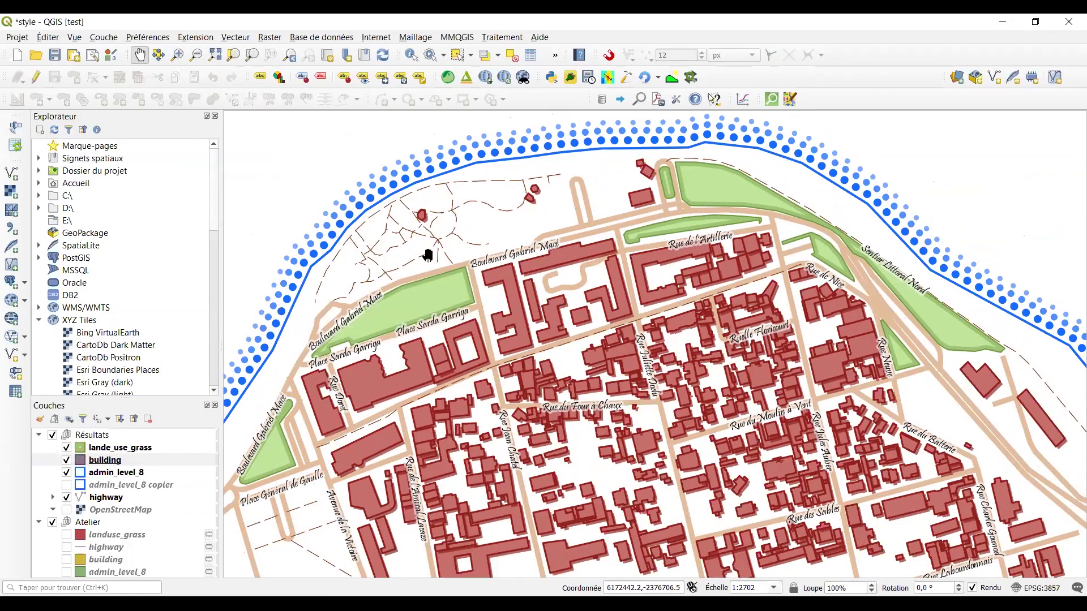
Open the existing Print layout from the project's layout manager and maximise its window.
click(9, 37)
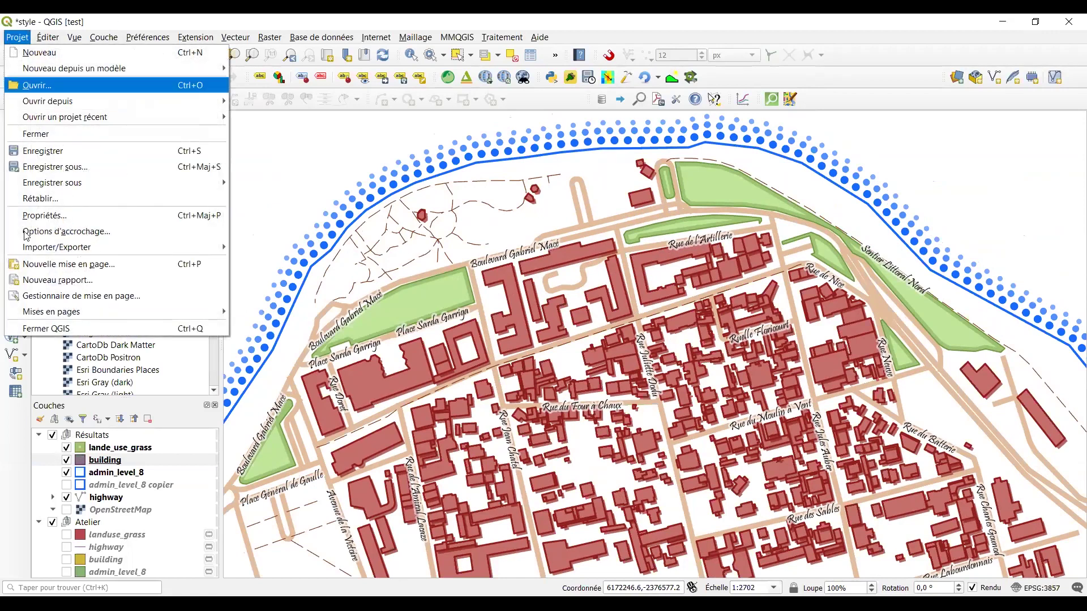
click(37, 301)
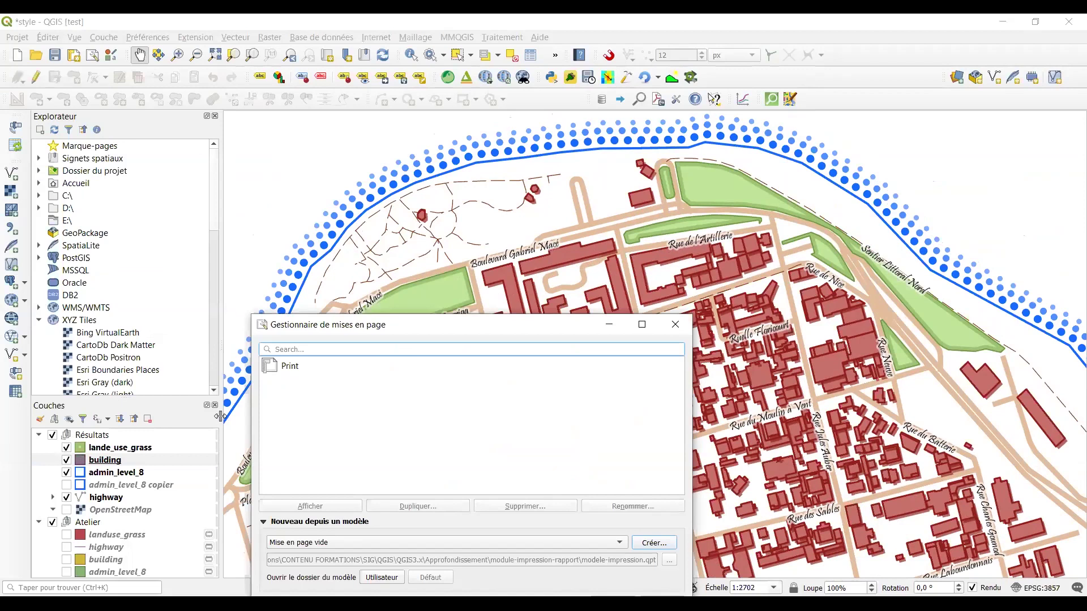
click(290, 371)
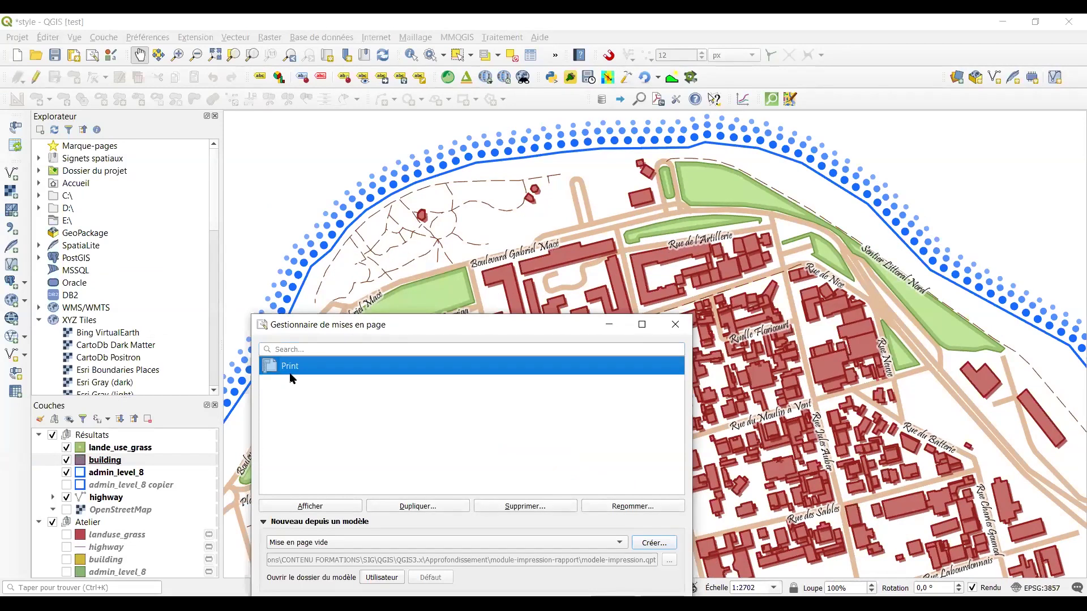
double_click(290, 372)
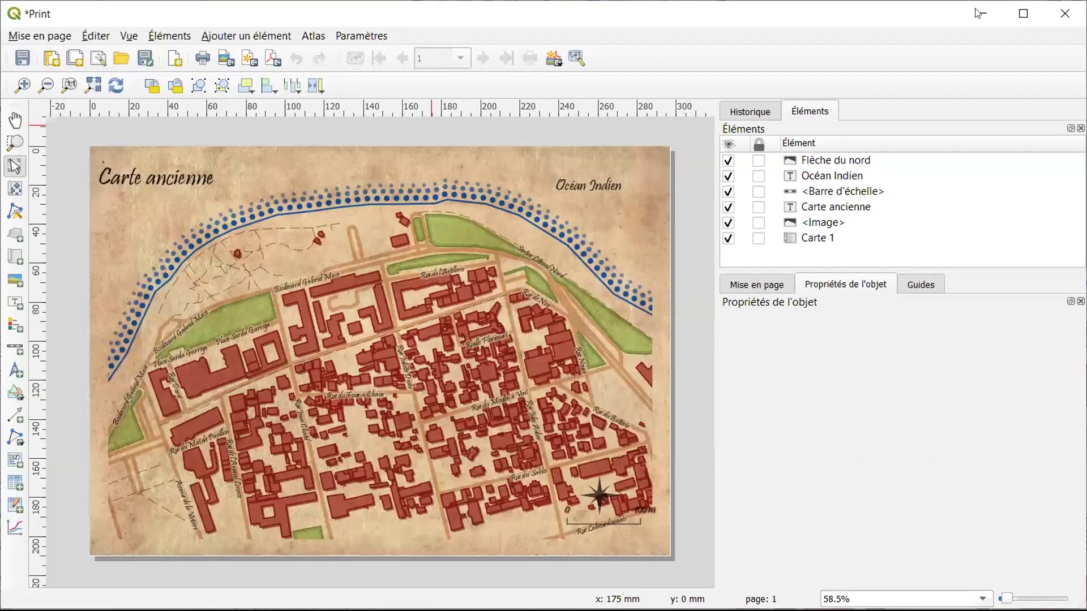
click(1023, 13)
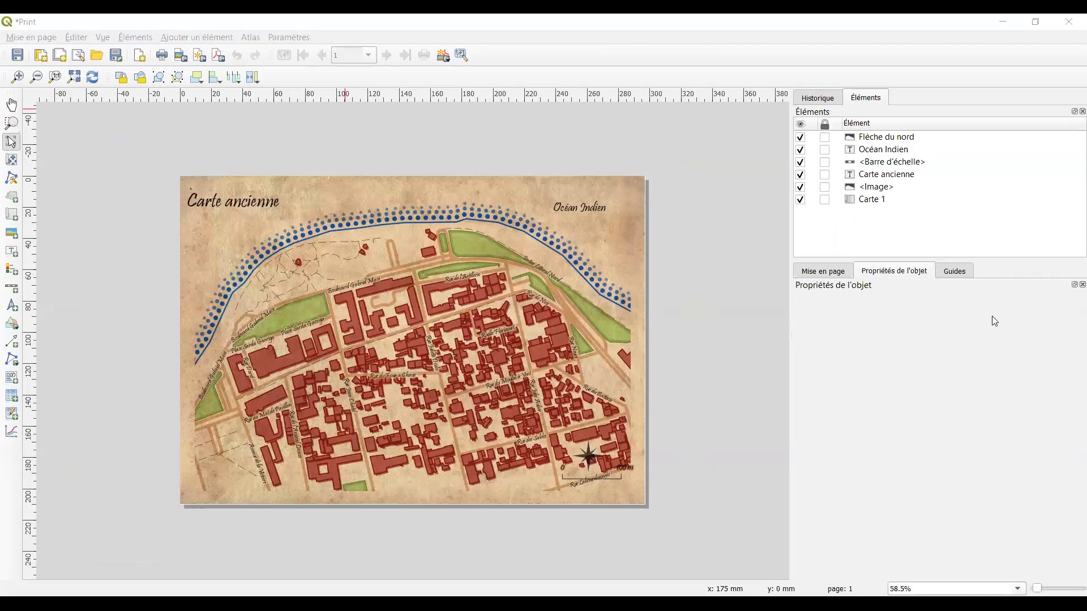
Hide and show the paper texture image to compare the layout, and open the image's background and rendering settings.
click(801, 187)
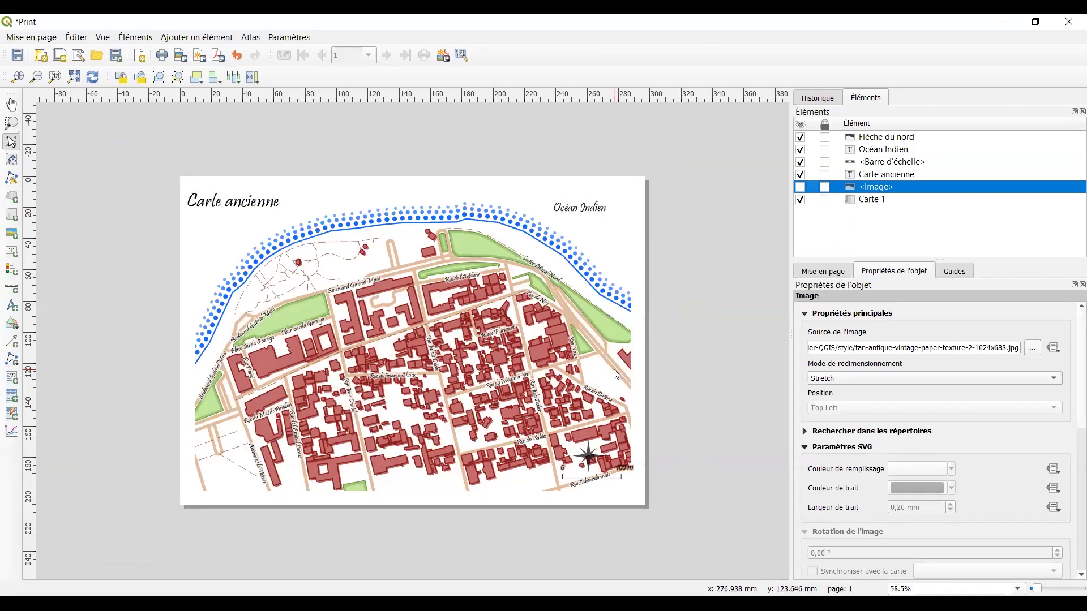
click(799, 187)
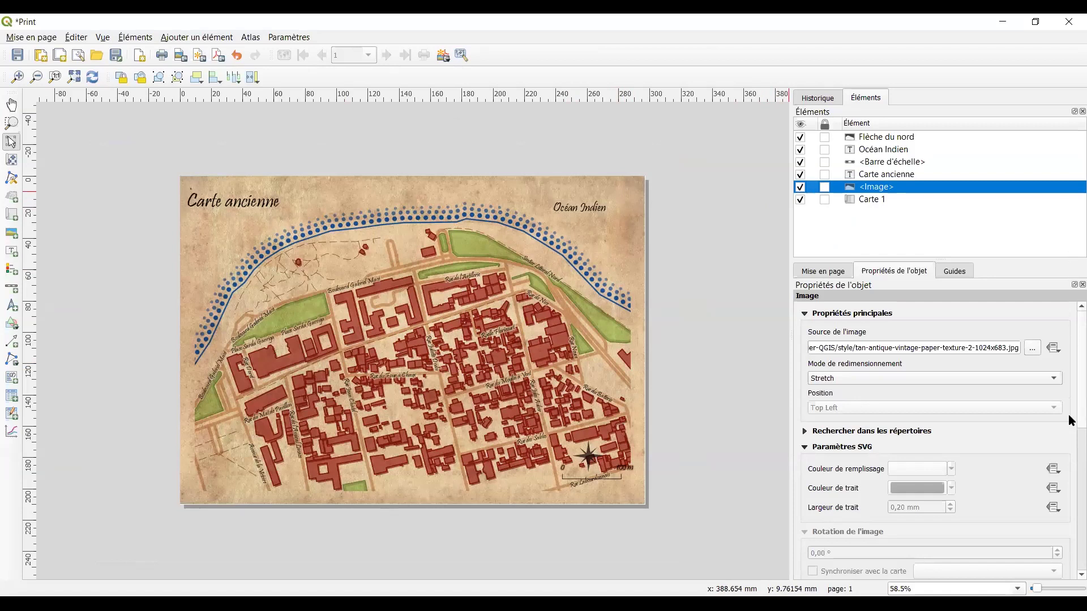
scroll(1071, 439, down, 2)
scroll(1071, 439, down, 3)
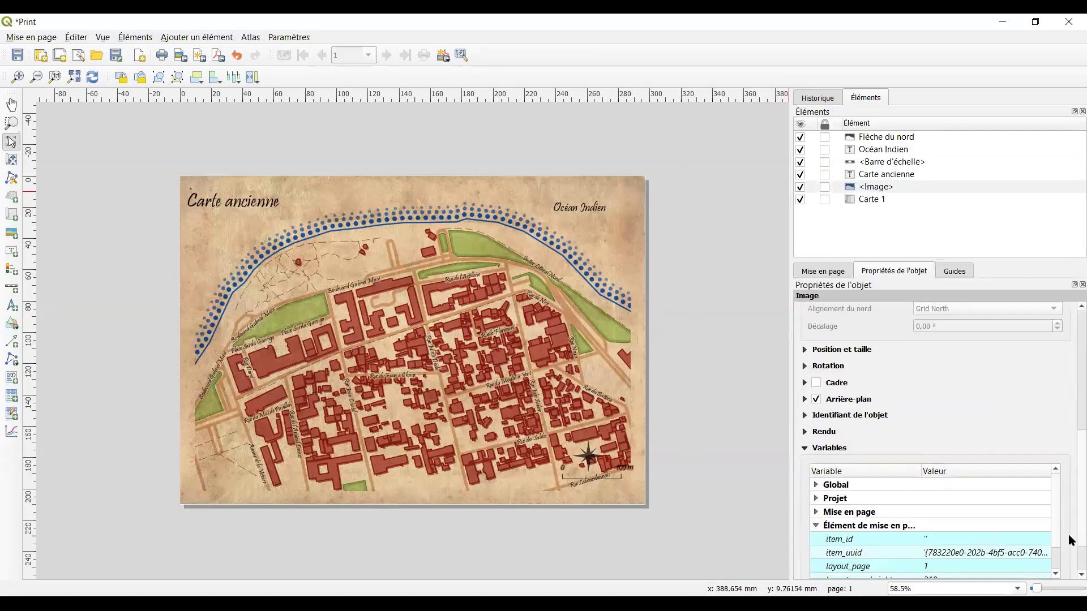
click(805, 345)
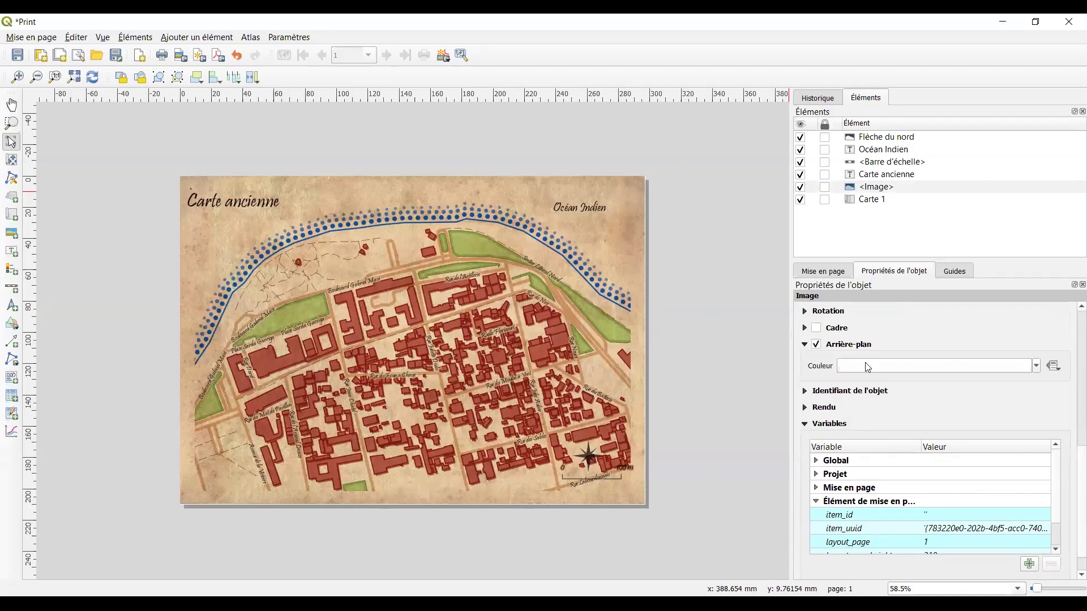
click(807, 408)
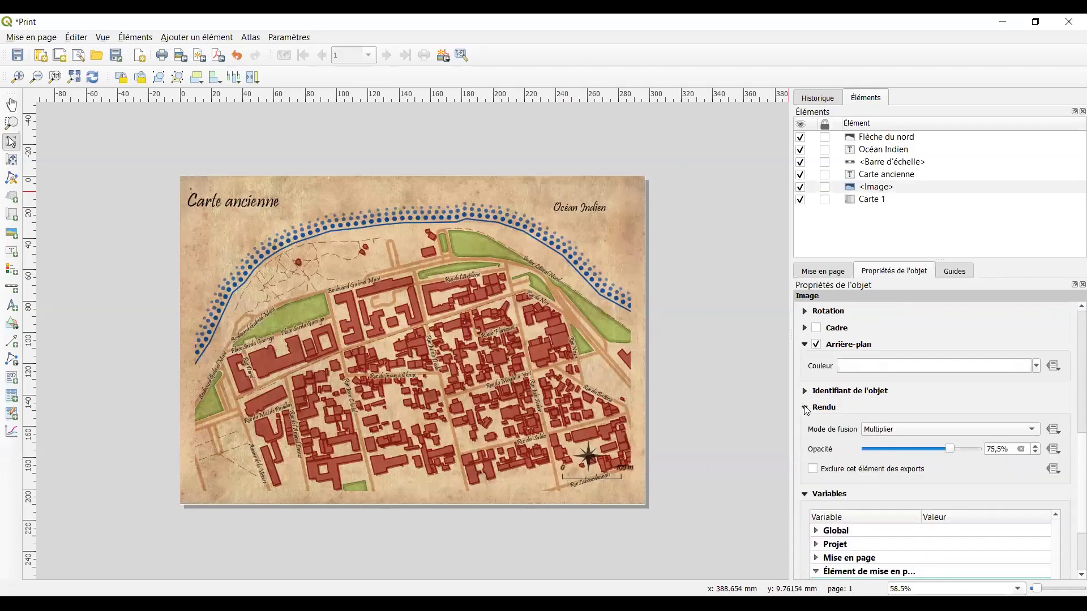
Try the Normal, Eclaircir, Filtrer, Éviter and Addition blending modes on the paper texture image, and restore Multiplier.
click(869, 431)
click(871, 348)
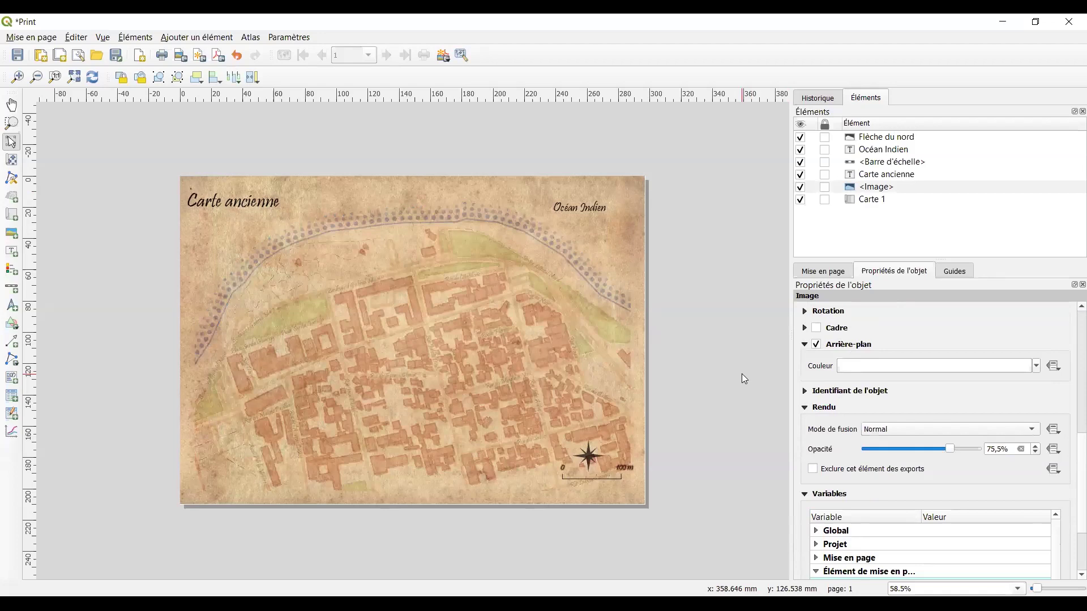
click(895, 429)
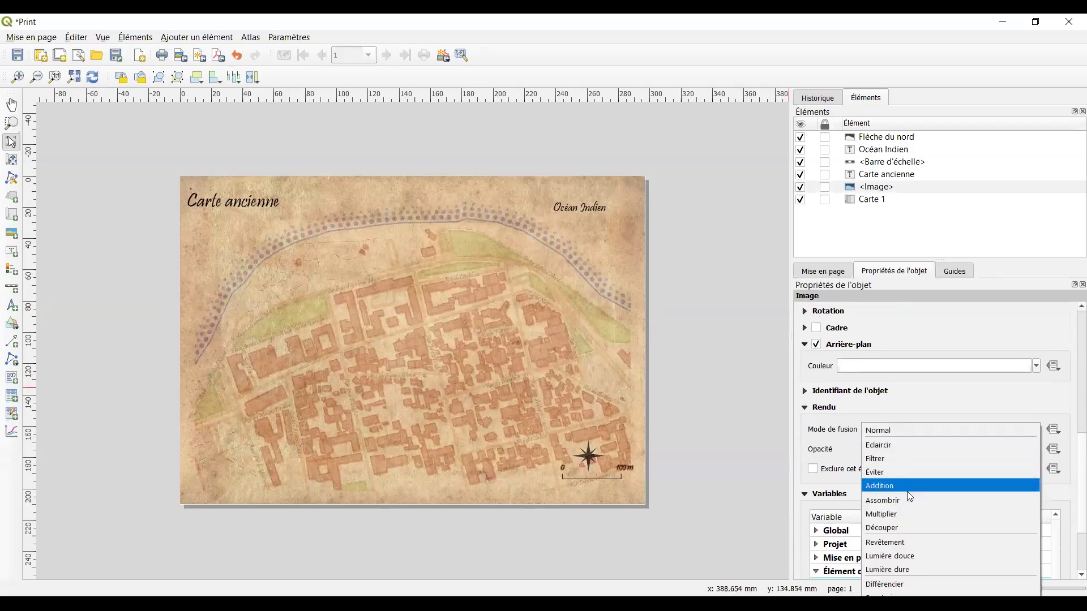
click(896, 446)
click(877, 429)
click(883, 444)
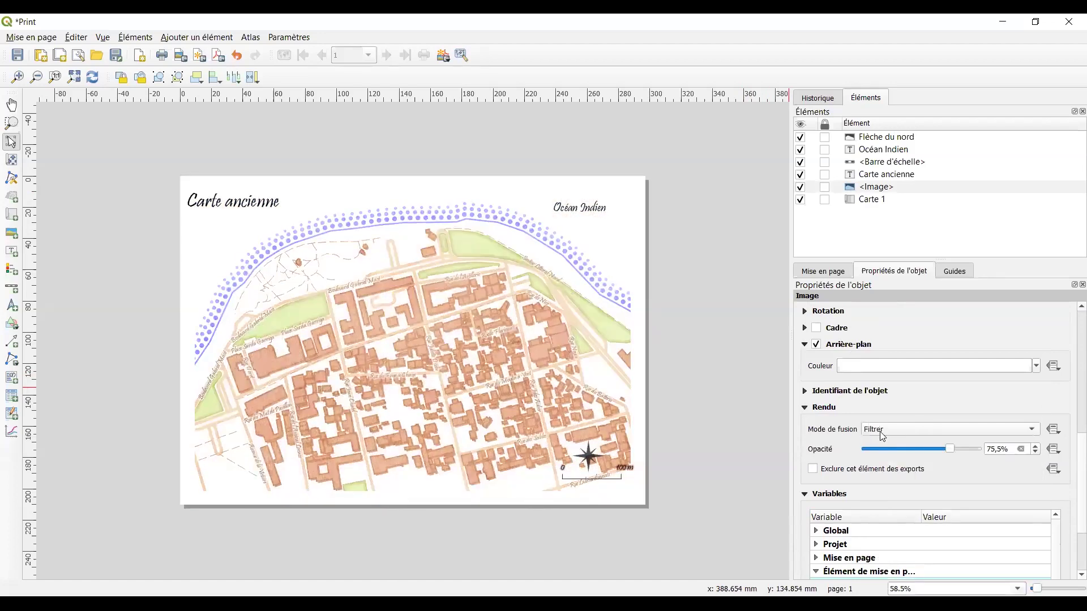
click(880, 431)
click(881, 444)
click(880, 432)
click(882, 453)
click(875, 430)
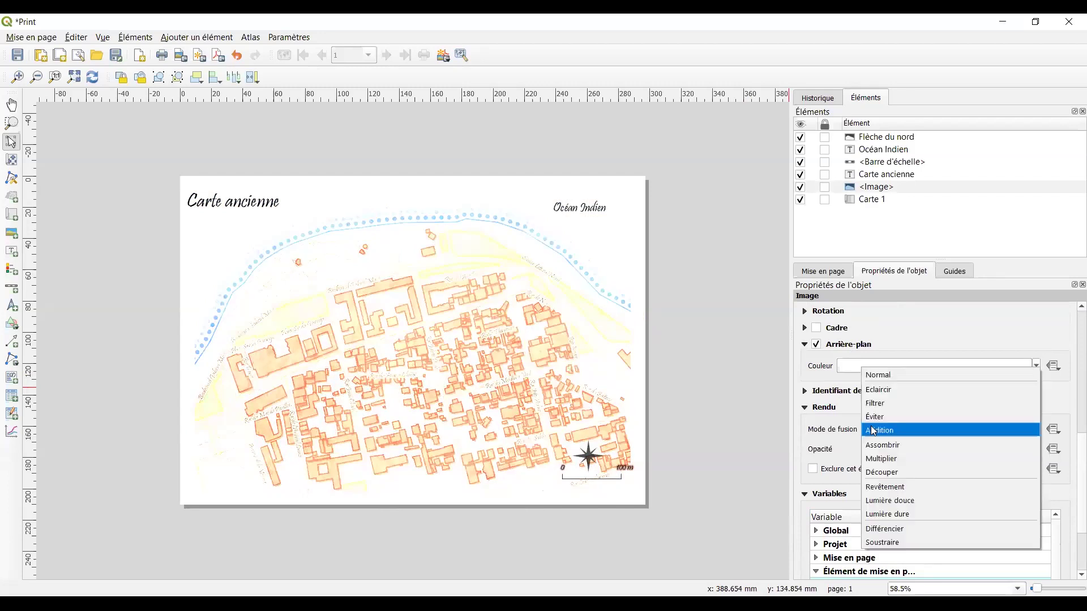
click(889, 459)
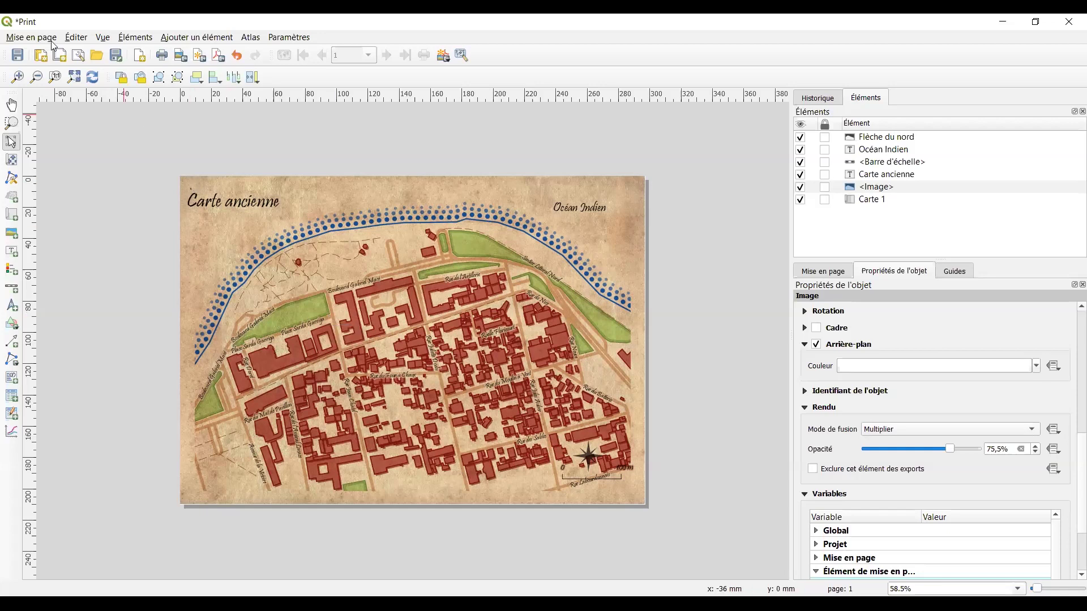
Set the scale bar as a label-blocking item for Carte 1 so that no street labels are placed beneath it.
click(17, 77)
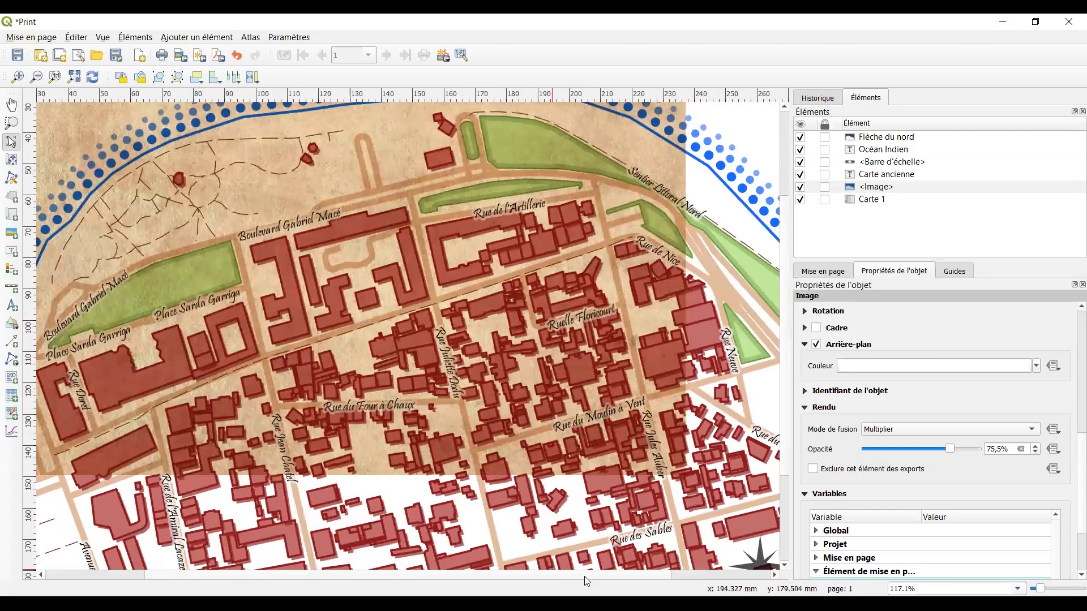
drag(584, 576, 787, 495)
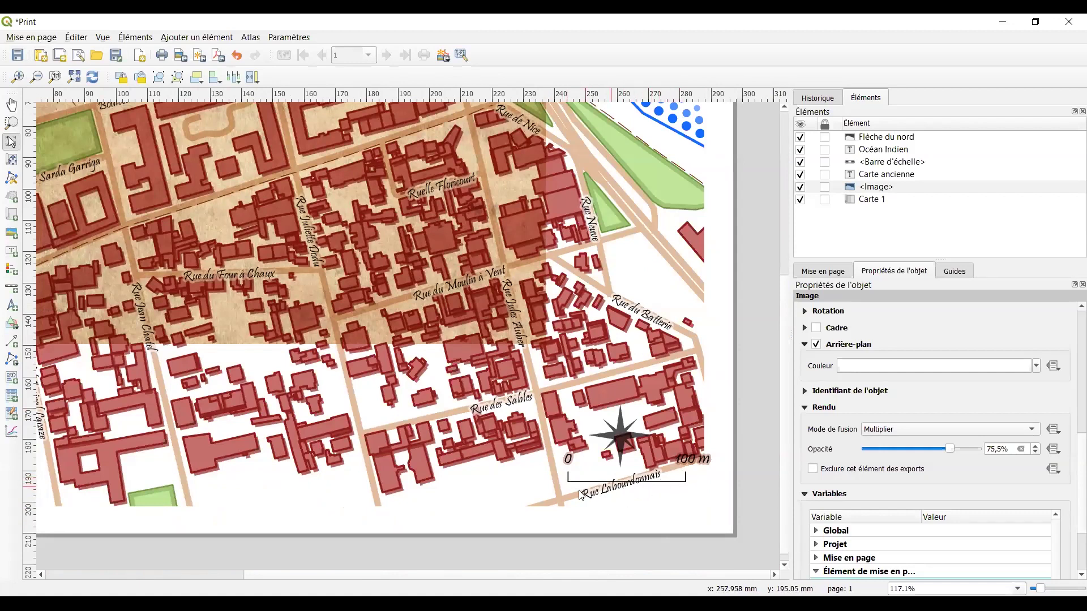
click(874, 200)
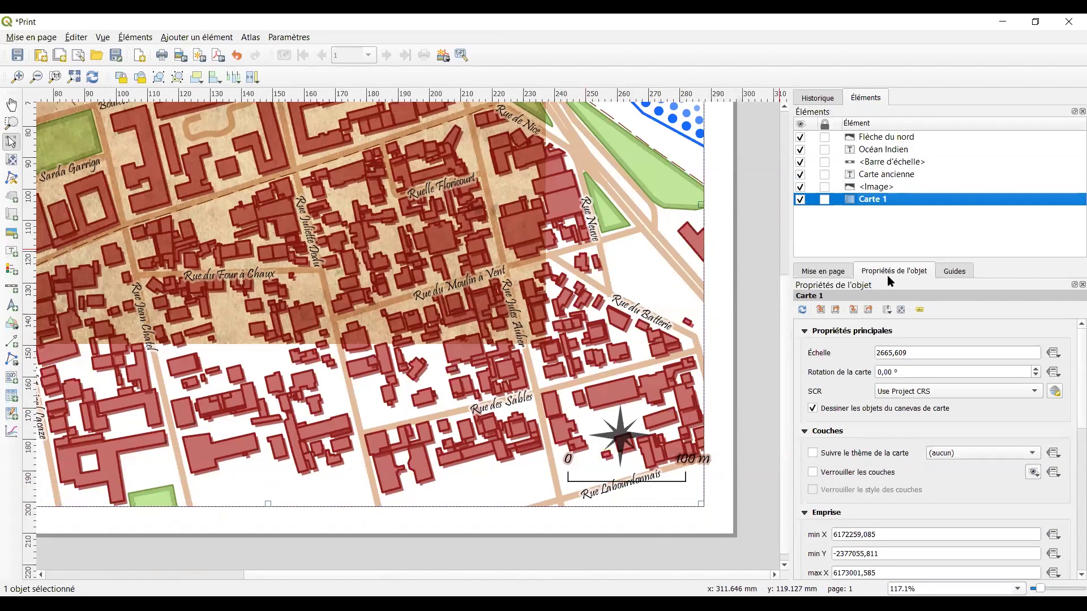
click(919, 311)
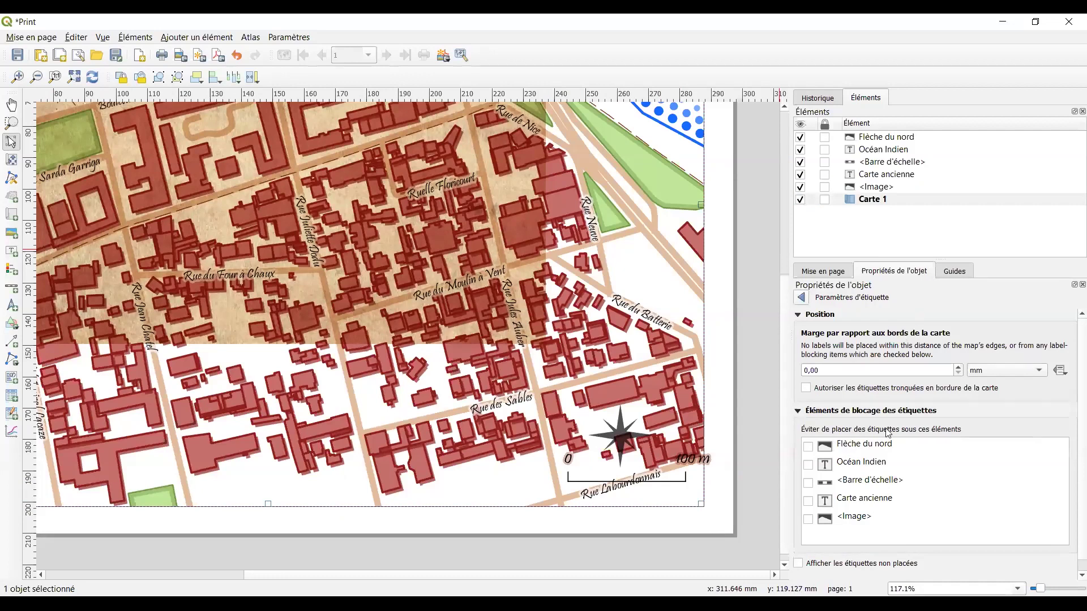
click(807, 484)
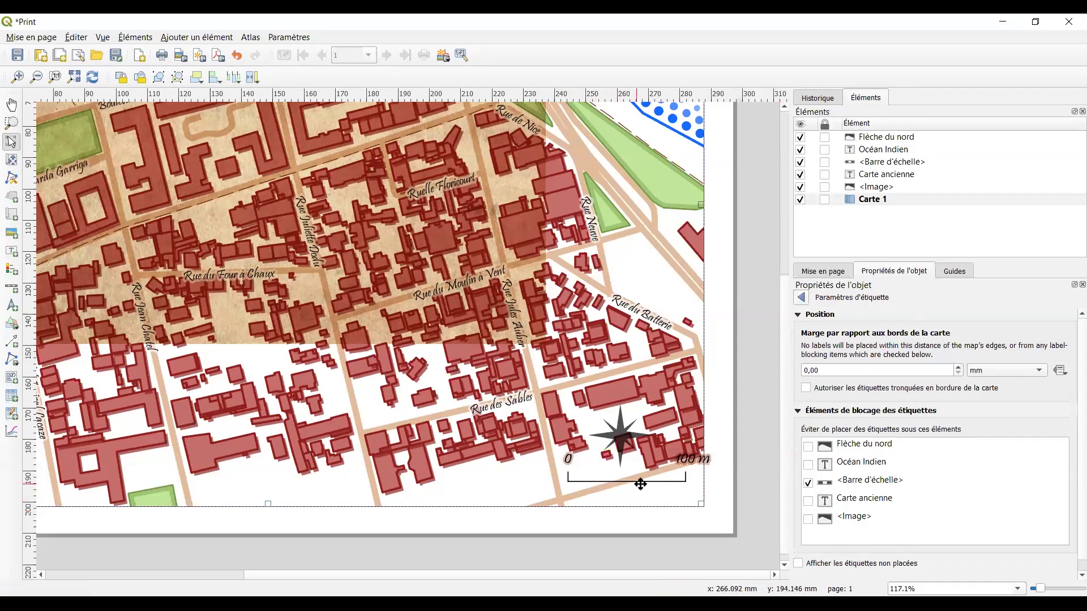
click(808, 484)
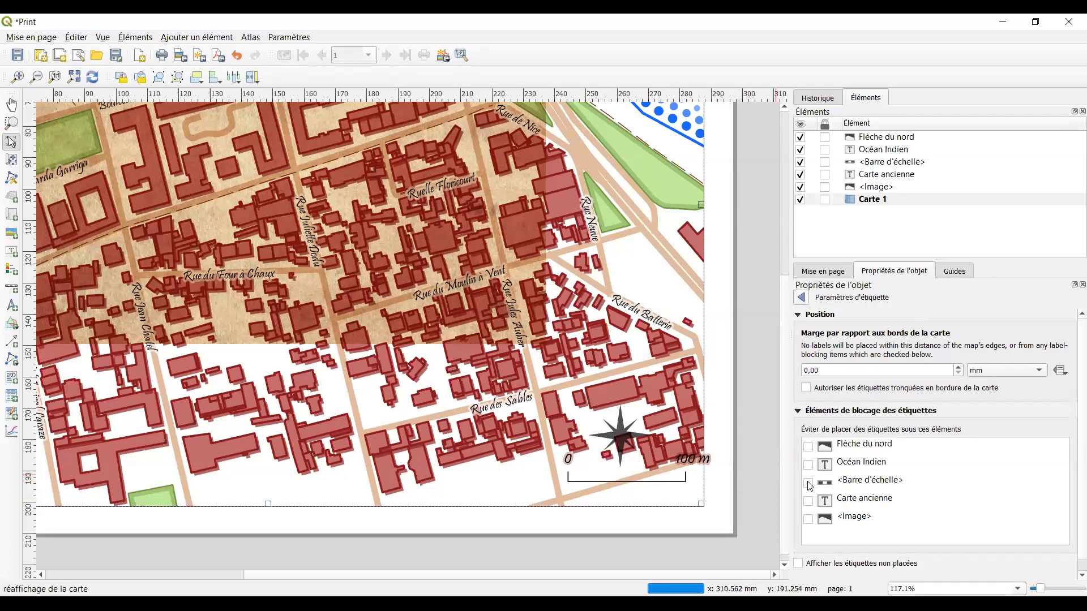
click(808, 484)
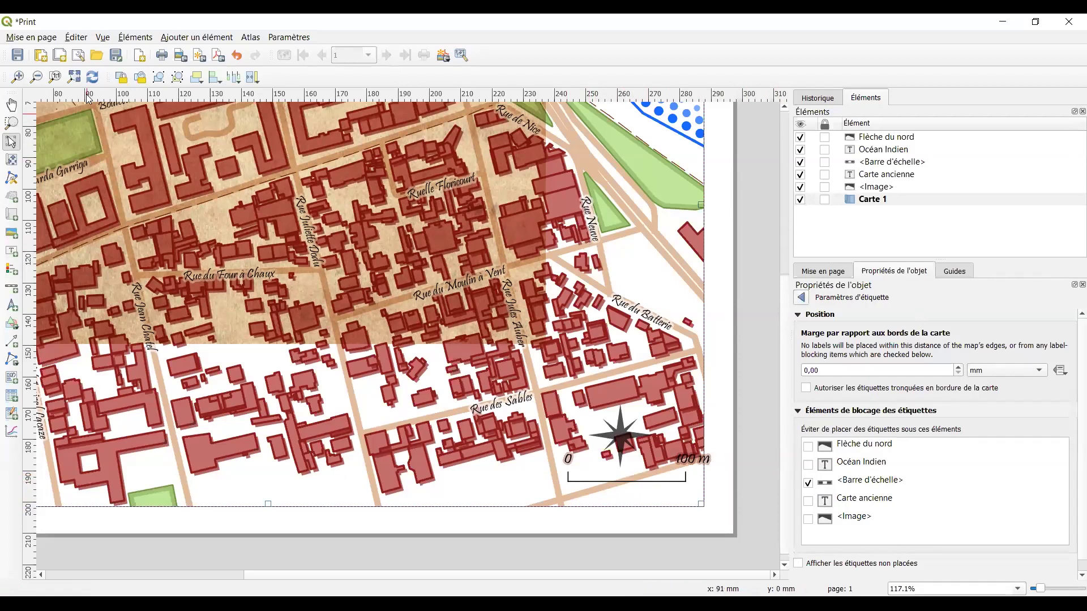
click(74, 79)
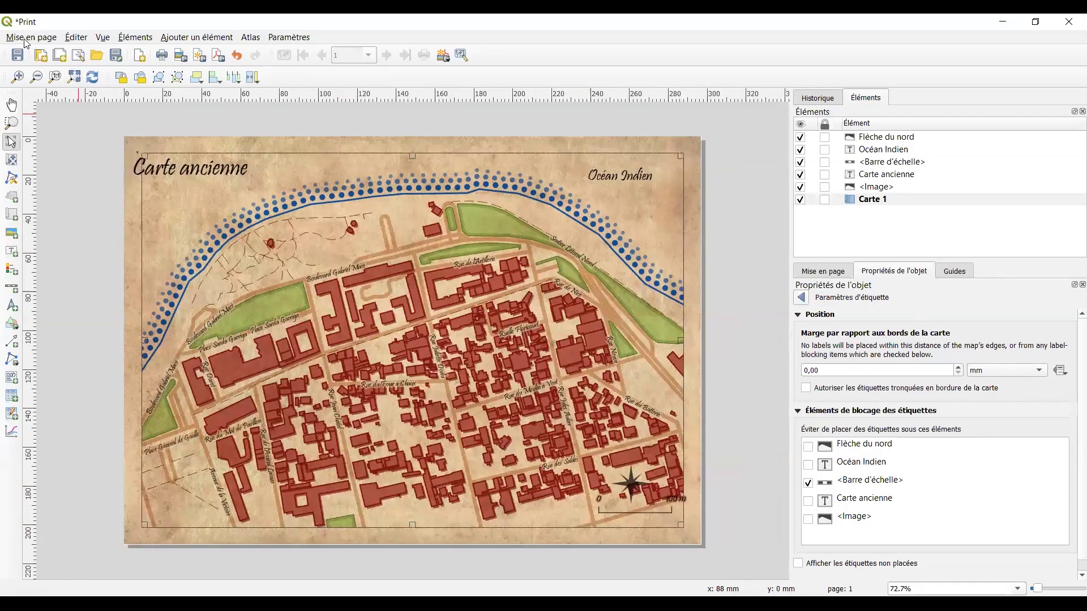
Export the layout as a 300 dpi PNG image, overwriting old_map.png, and open the exported file's location.
click(25, 39)
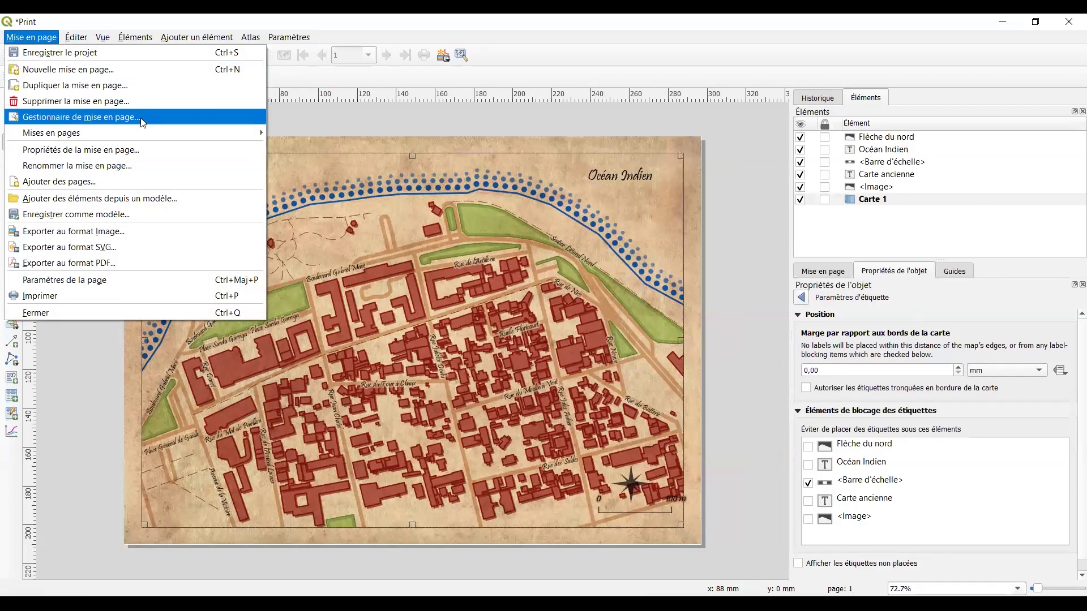
click(199, 229)
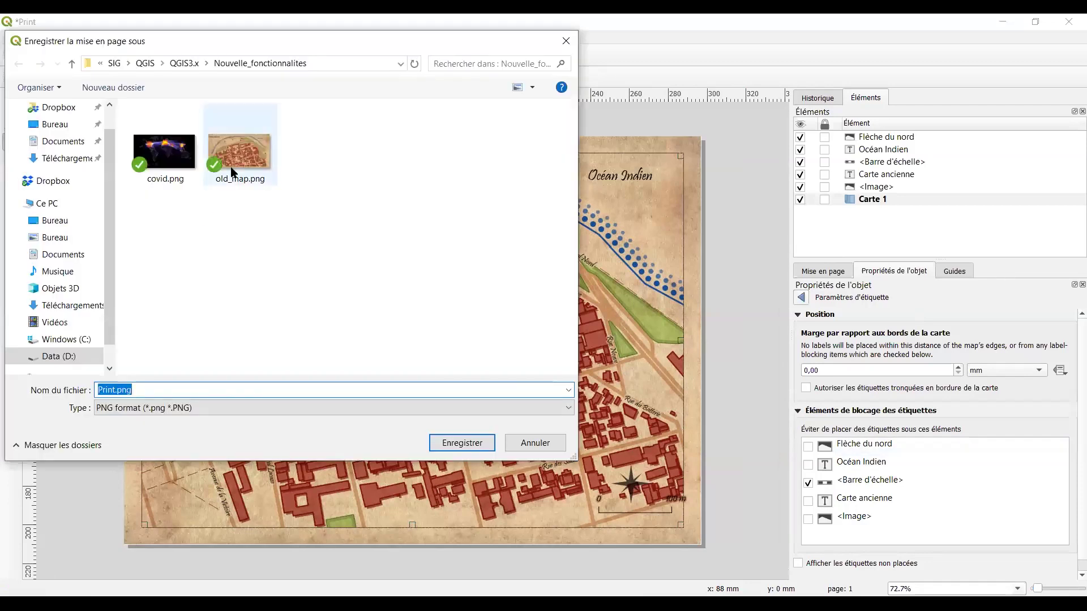
click(232, 173)
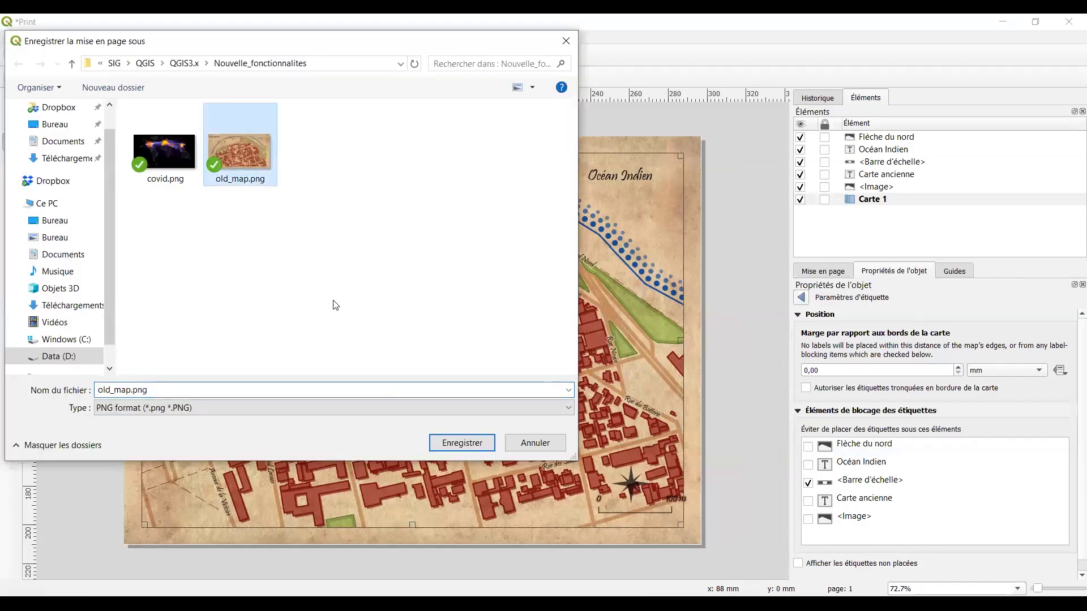
click(462, 442)
click(583, 320)
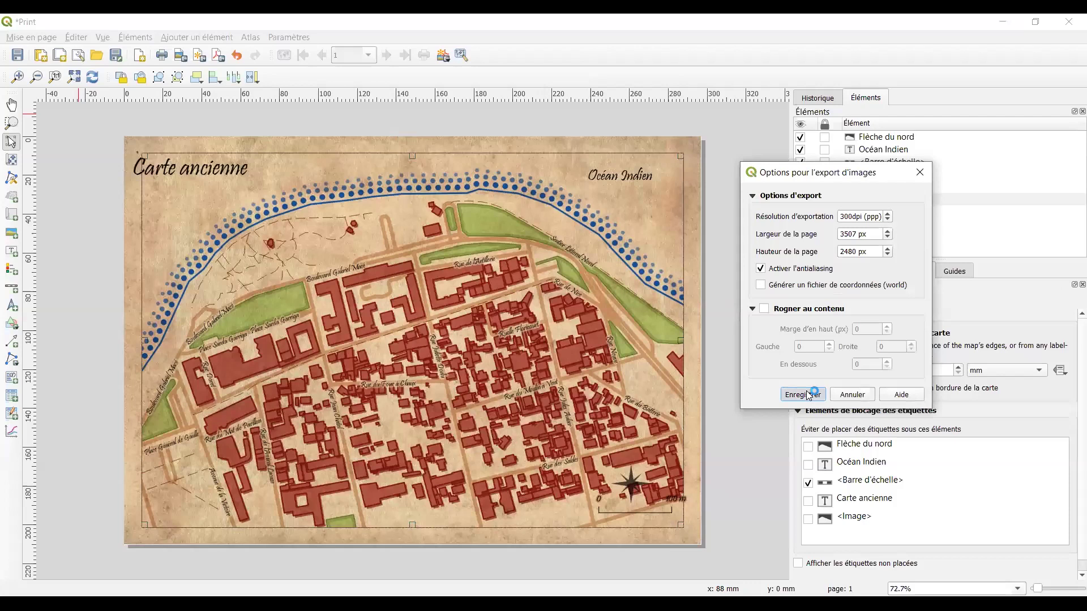
click(803, 394)
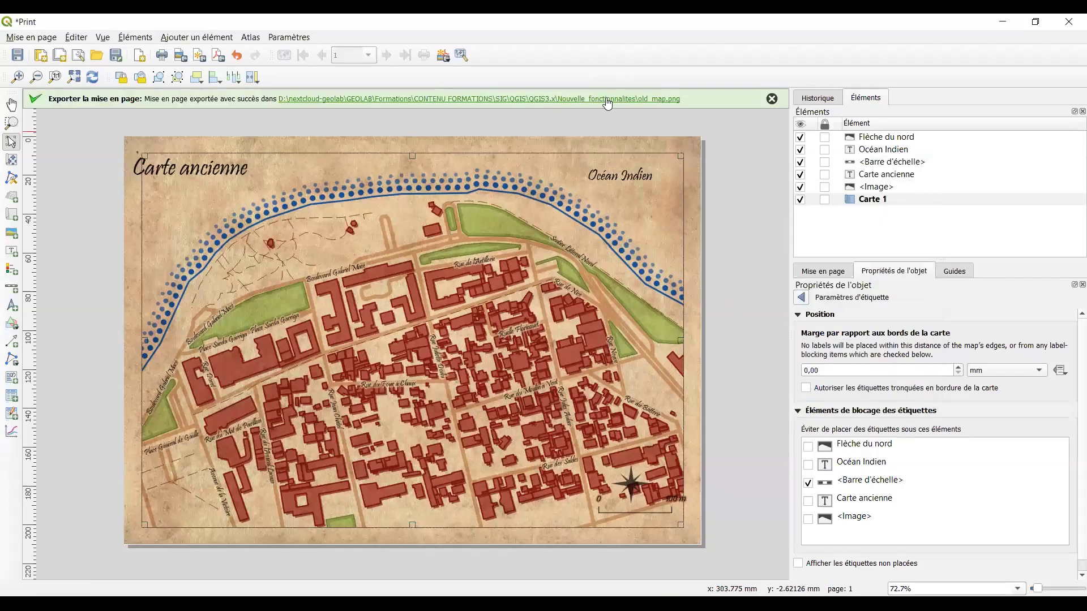
click(607, 101)
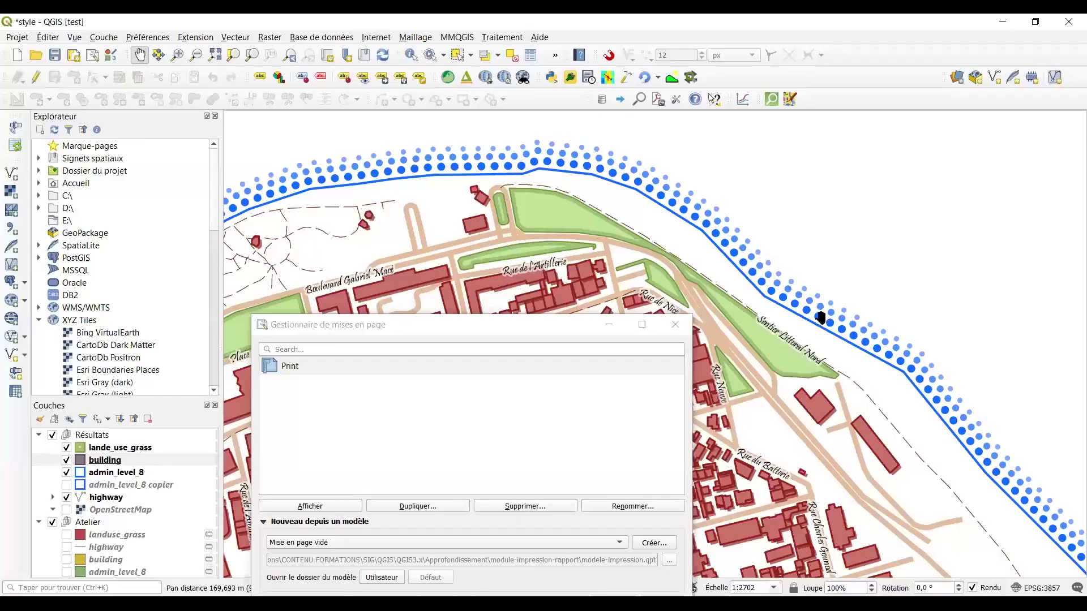
Close the layout manager and open the label settings of the highway layer in Résultats, keeping the map in view.
click(675, 325)
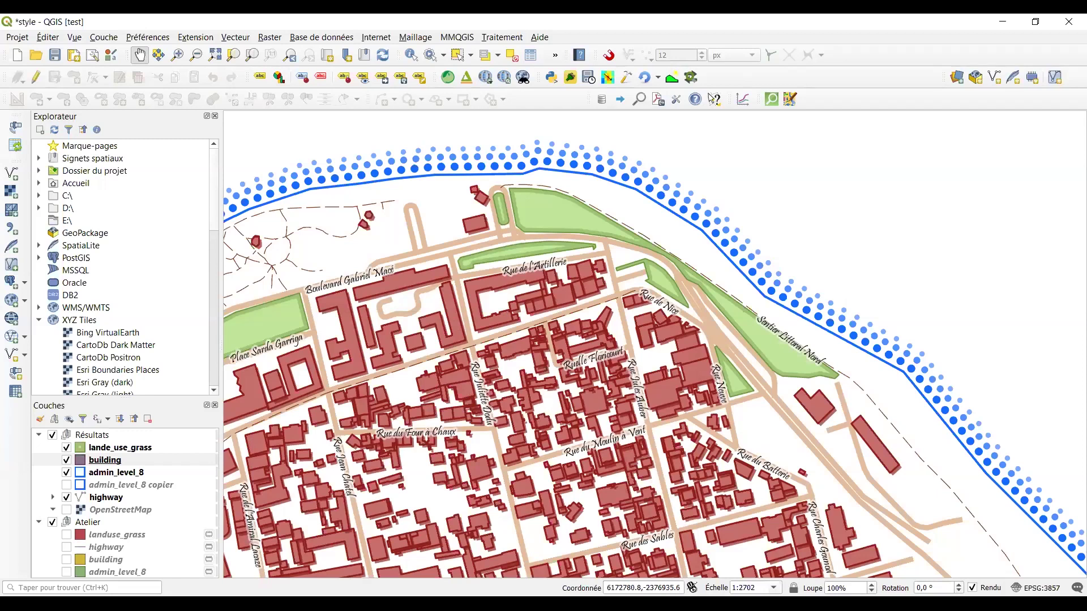
click(93, 500)
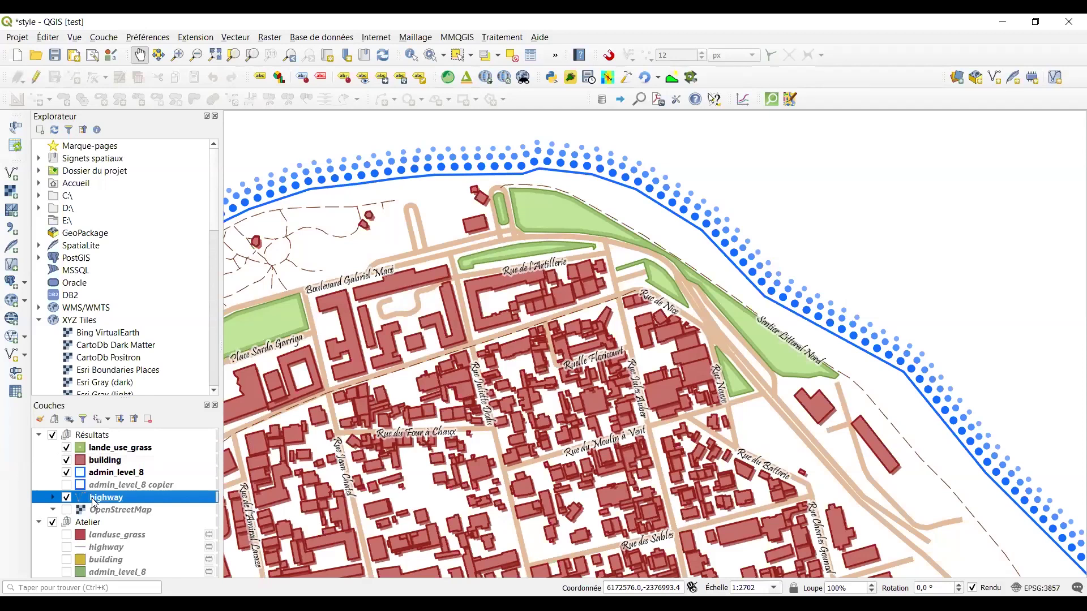
double_click(93, 499)
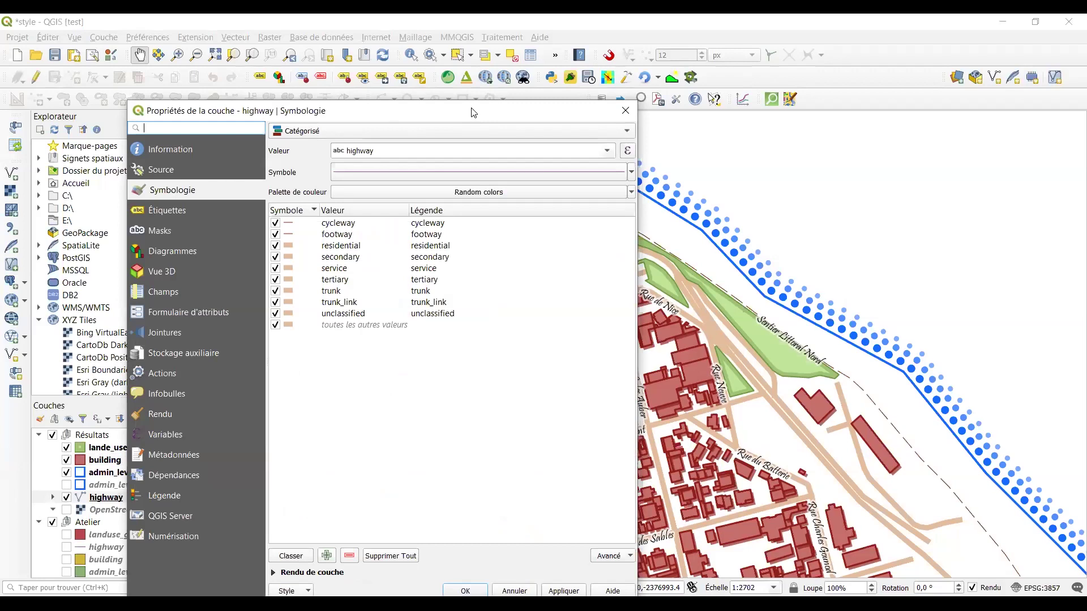
drag(474, 112, 405, 26)
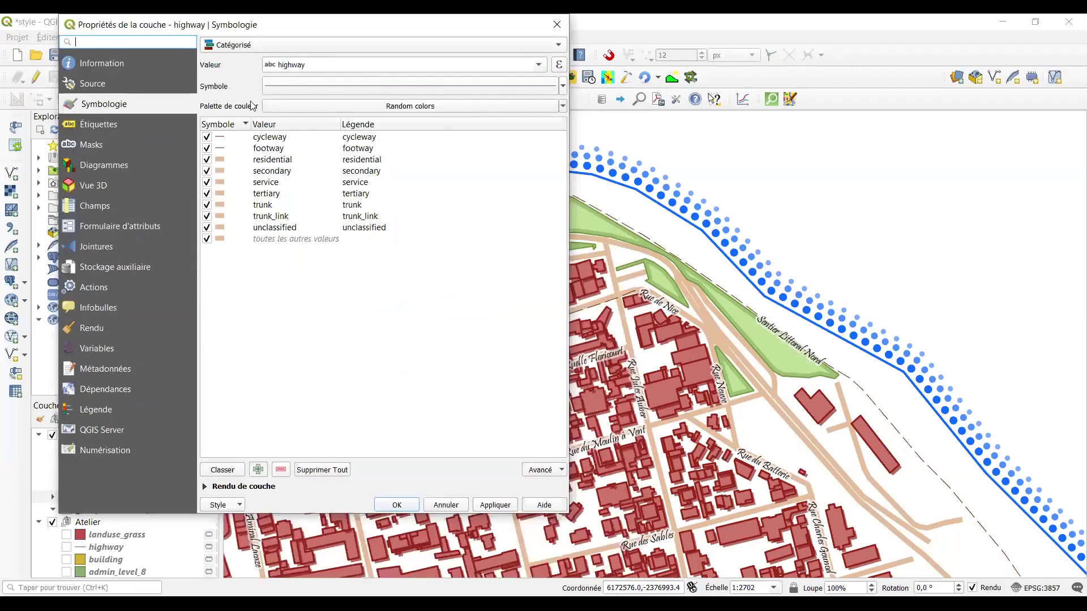
click(85, 124)
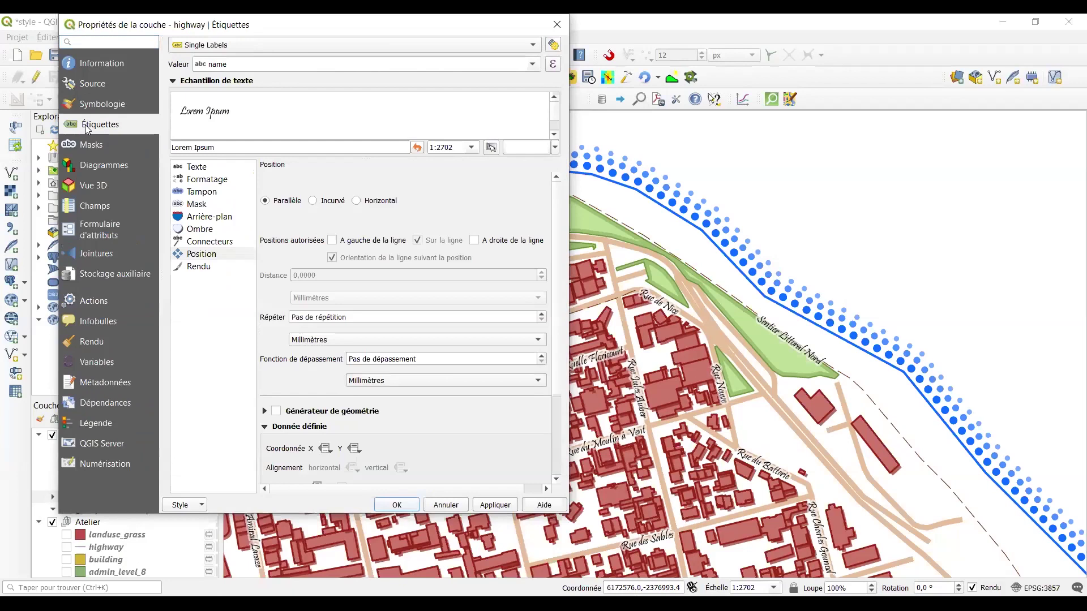
click(539, 65)
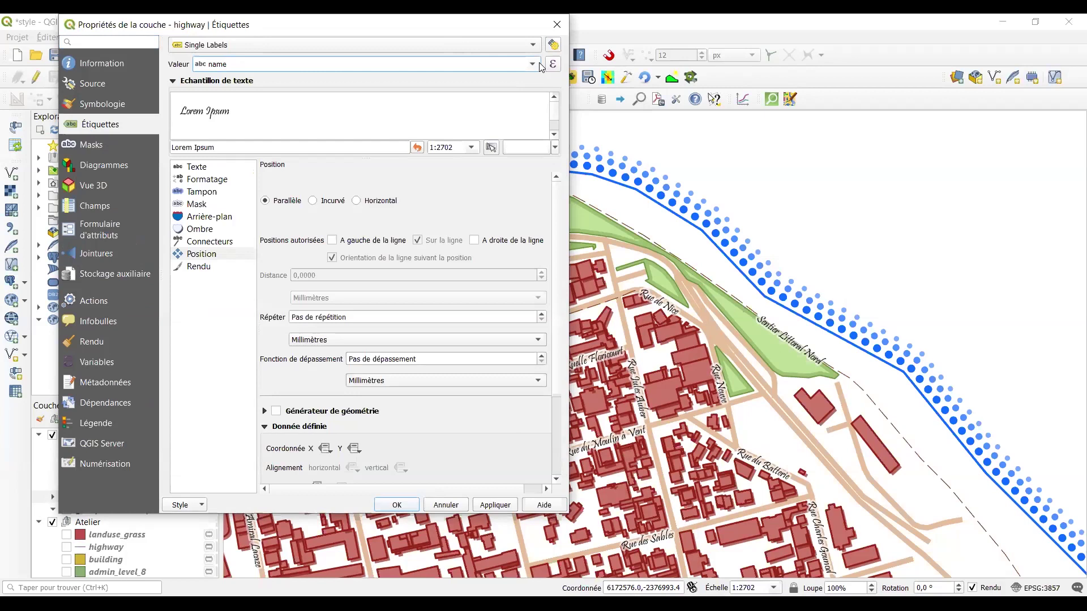
drag(367, 25, 343, 52)
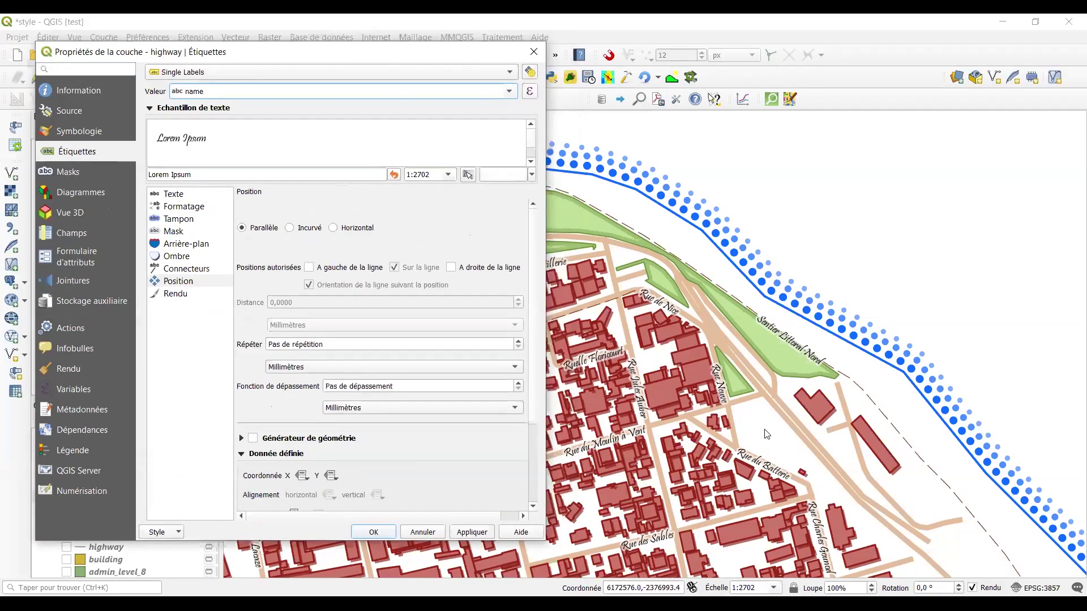
Review the mask, buffer, formatting and text settings of the highway street labels.
click(168, 232)
click(174, 220)
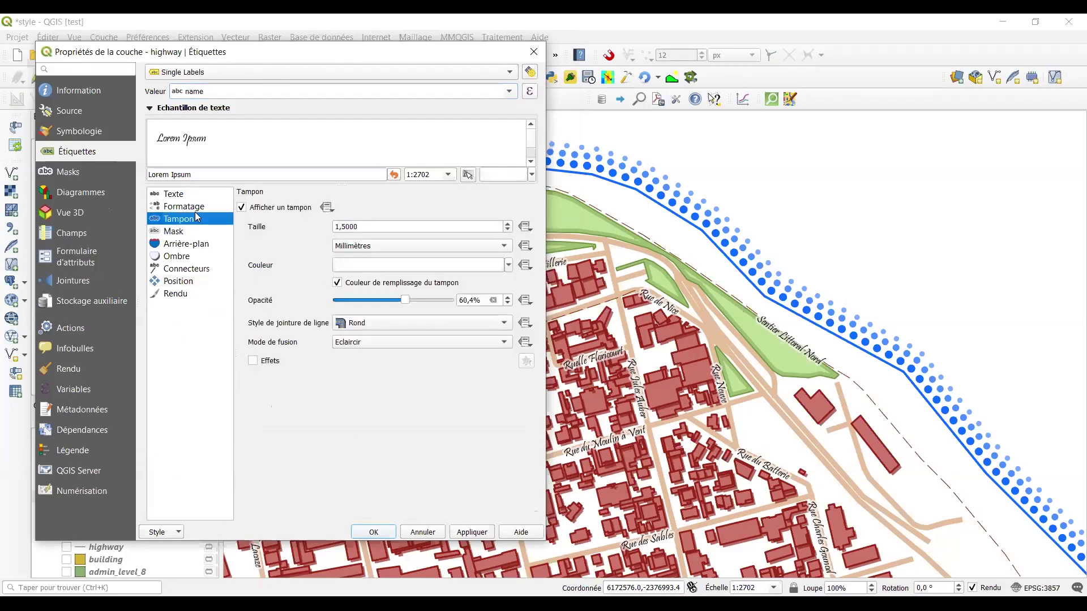
click(200, 212)
click(201, 221)
click(188, 194)
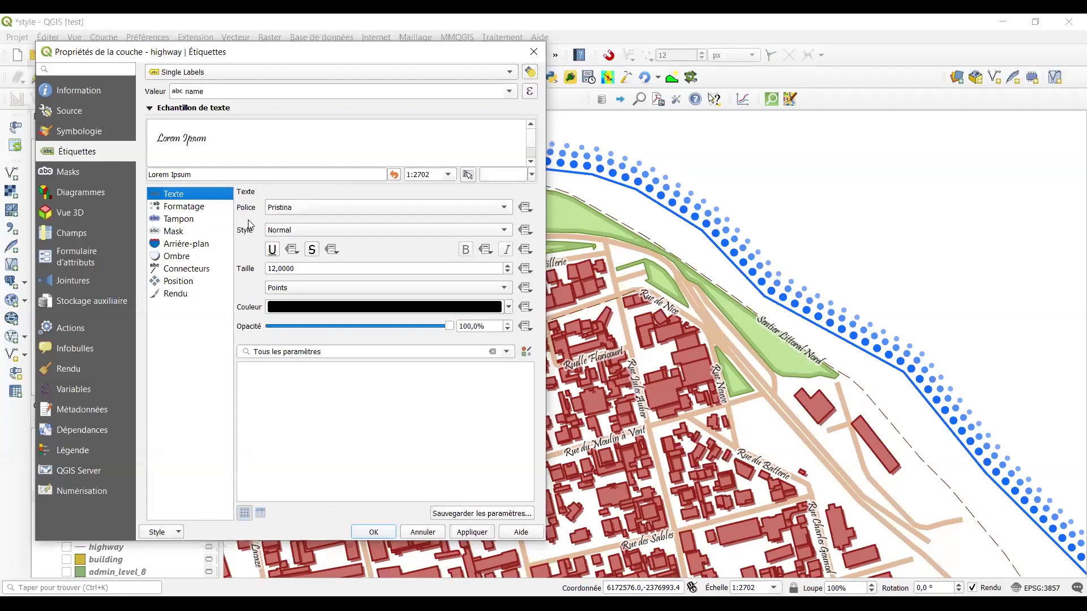
Try a 2.5 mm buffer on the highway labels, apply it to compare, and restore and apply the 1.5 mm size.
click(179, 219)
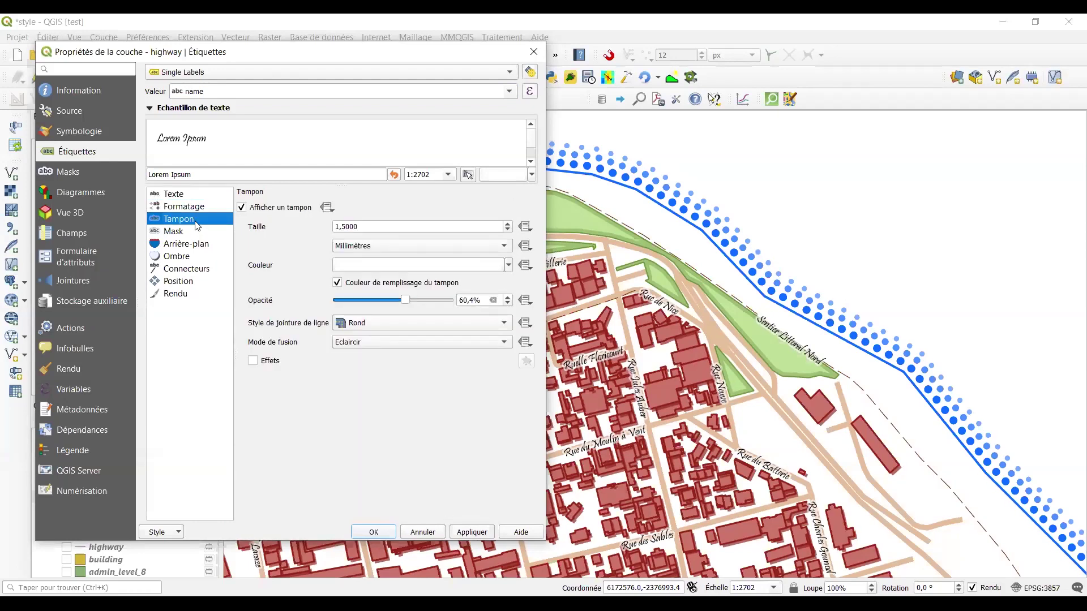
click(342, 226)
scroll(340, 225, up, 15)
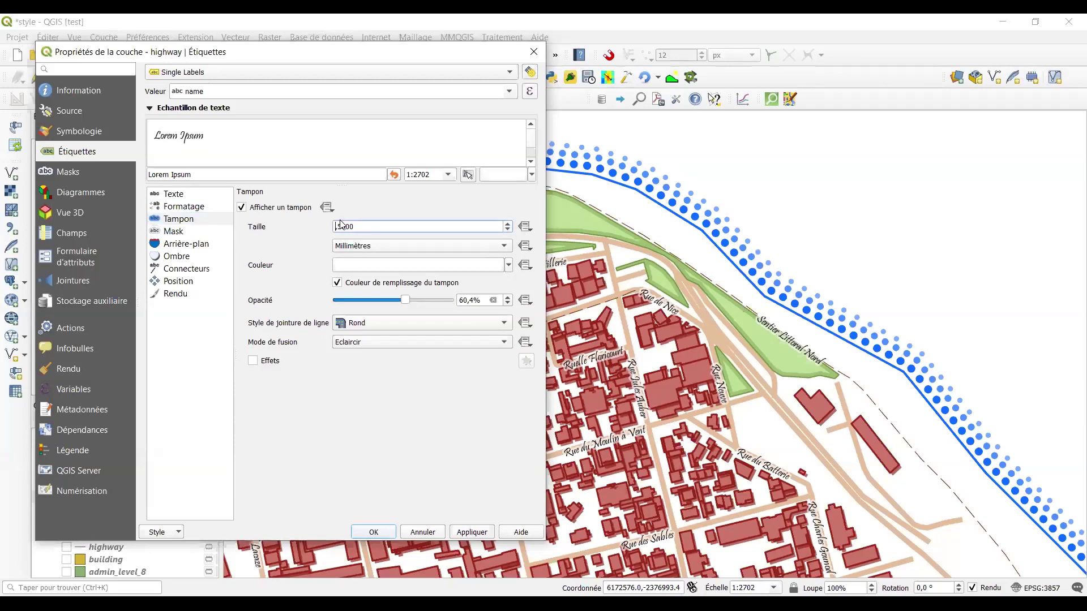
click(473, 534)
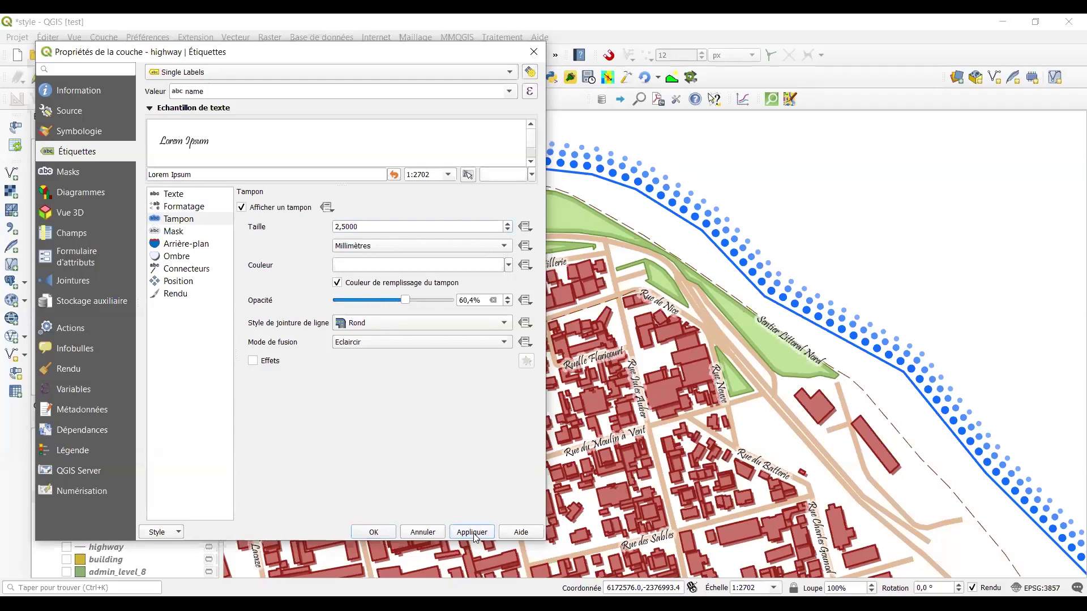
click(338, 227)
key(BackSpace)
text(1)
click(486, 535)
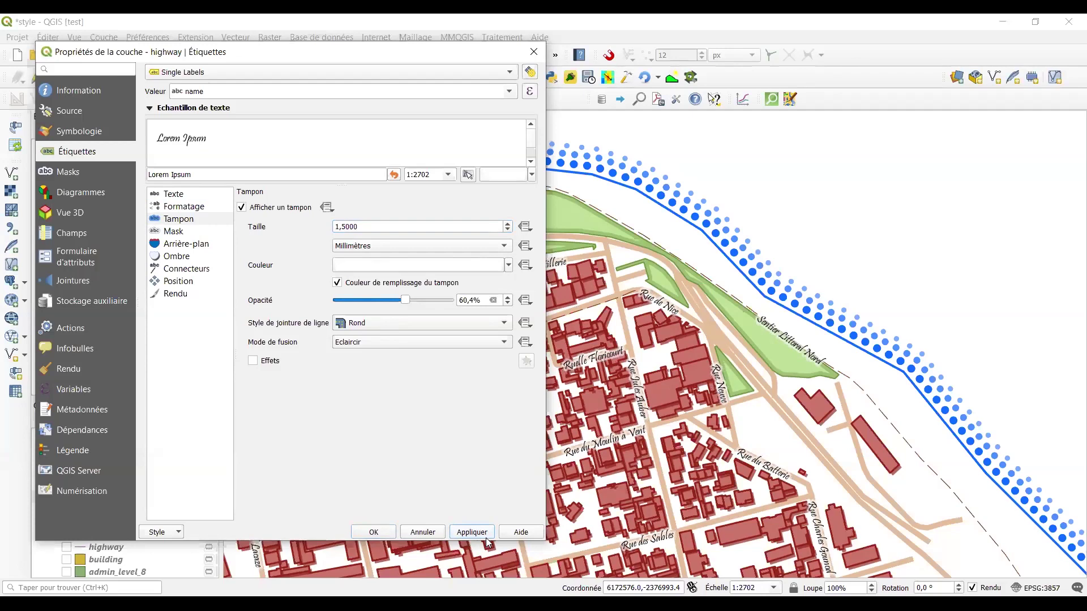
Review the rendering and placement settings of the highway labels, and close the layer properties.
click(198, 299)
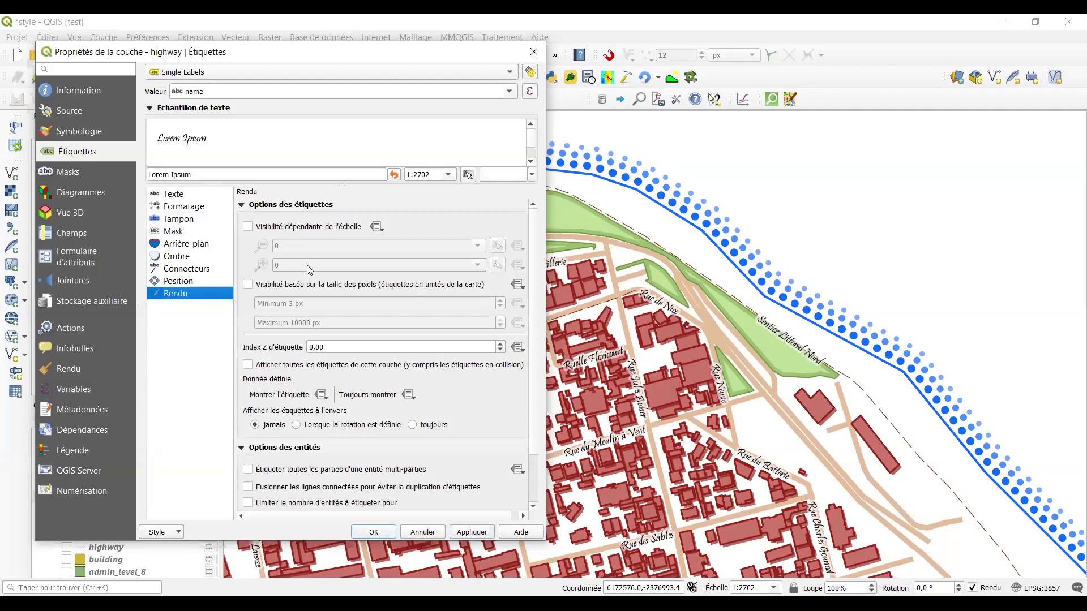
click(202, 285)
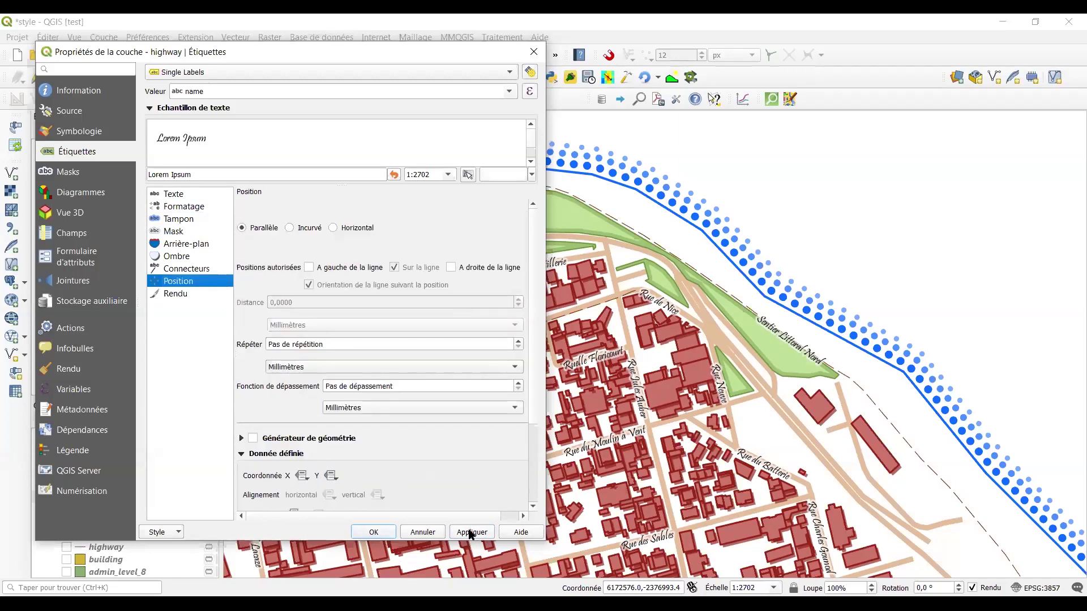
click(386, 529)
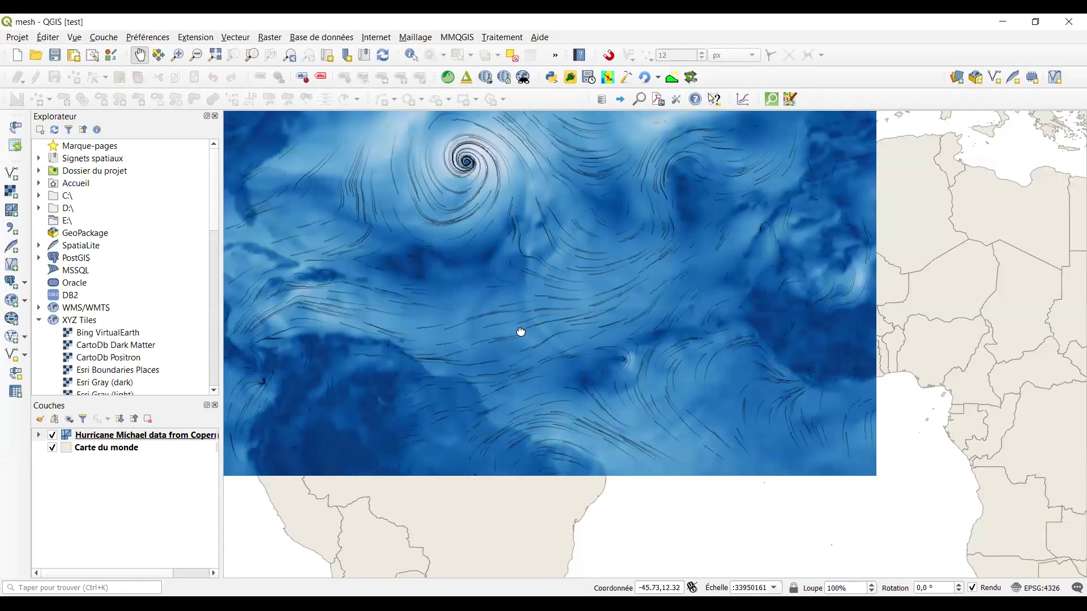
Switch to PowerPoint, present the slides up to Données météorologiques, and return to the mesh project in QGIS.
drag(521, 332, 588, 410)
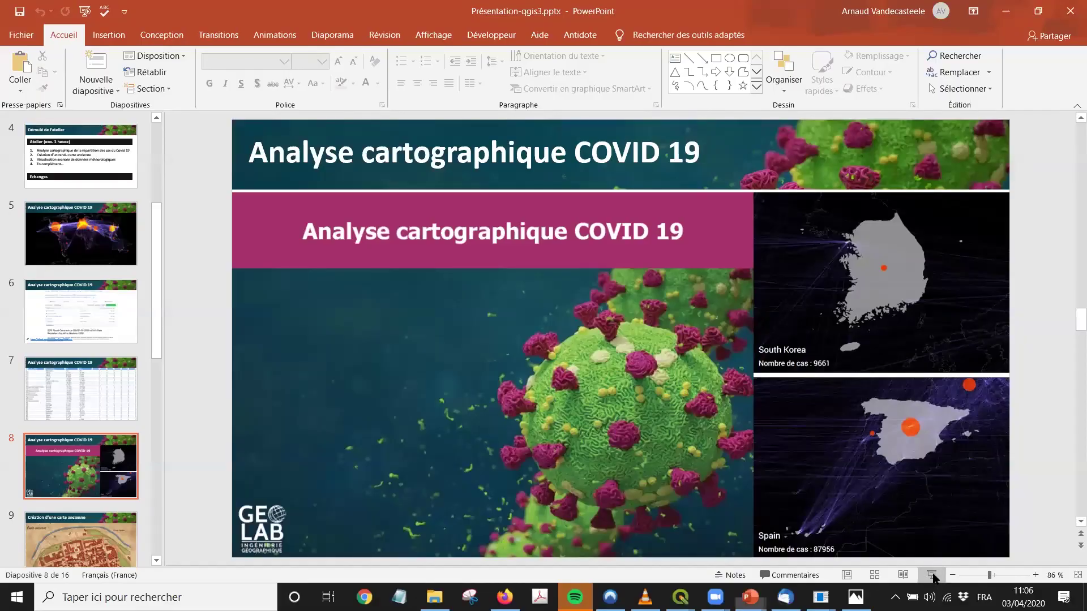
click(923, 576)
key(Right)
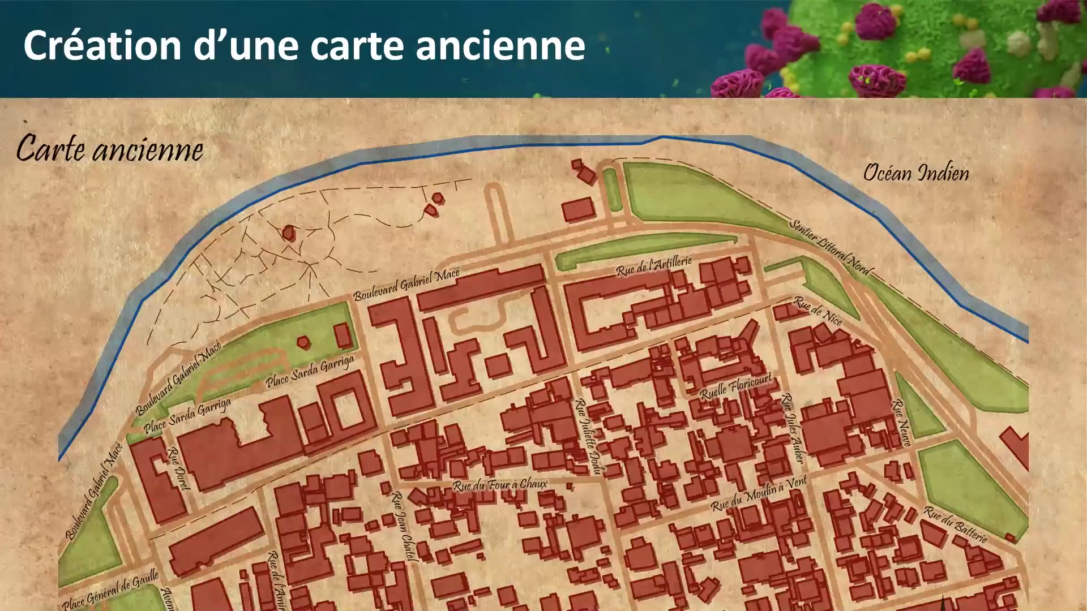
key(Right)
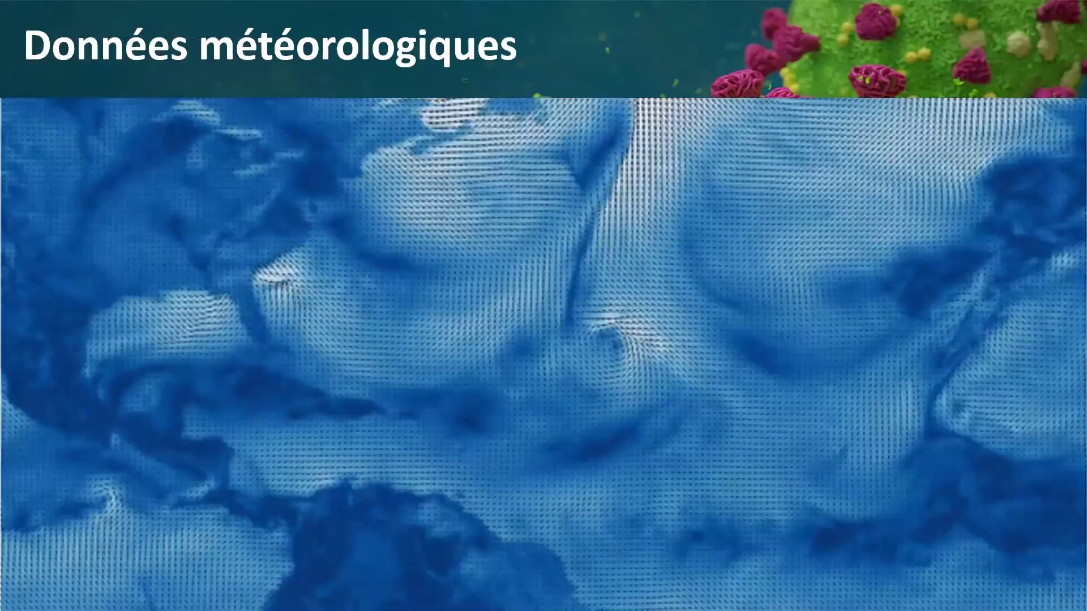
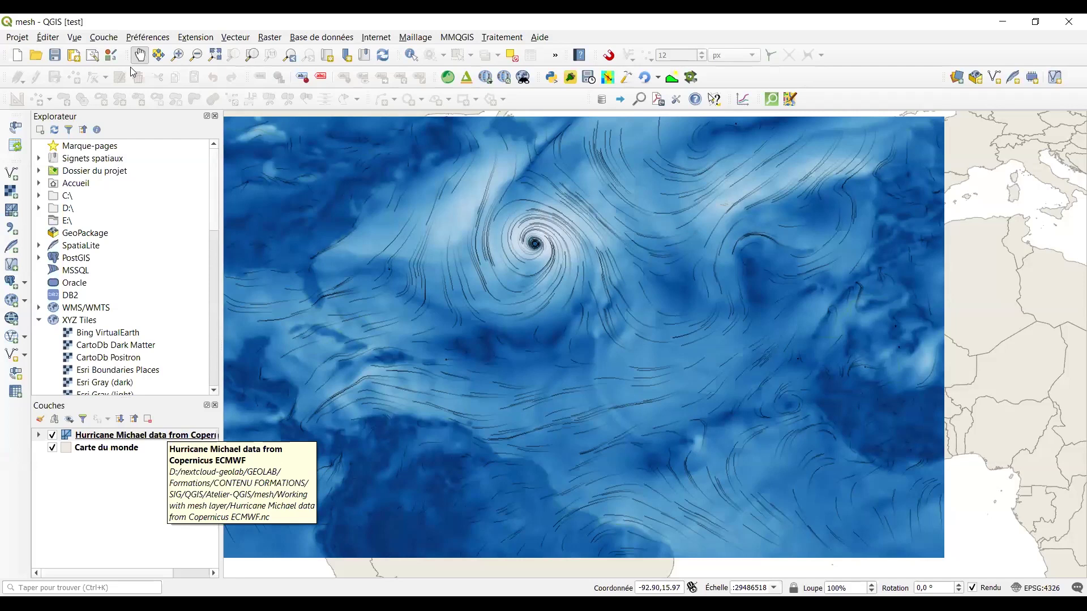
key(Escape)
key(Escape)
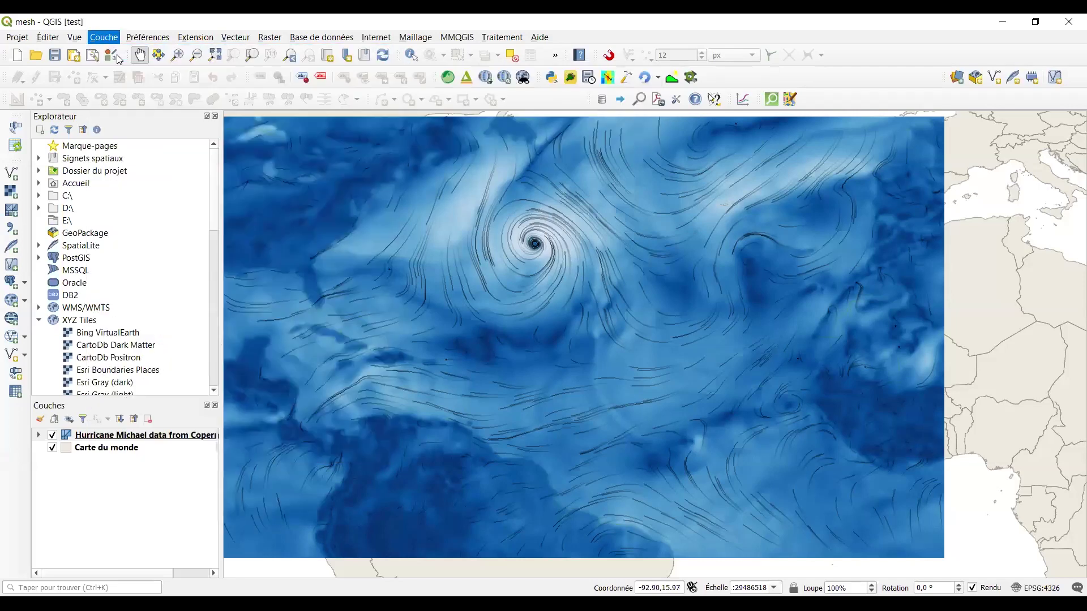
Browse for a mesh dataset in the Atelier-QGIS folder mesh/Working with mesh layer, and close the data source manager without adding one.
click(119, 58)
click(174, 145)
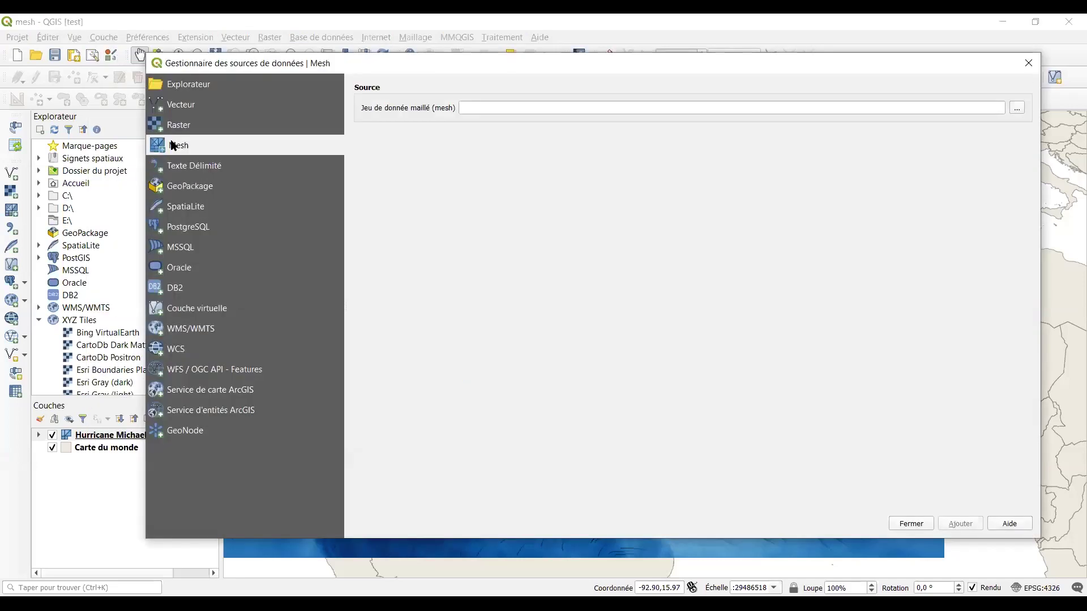
click(1017, 109)
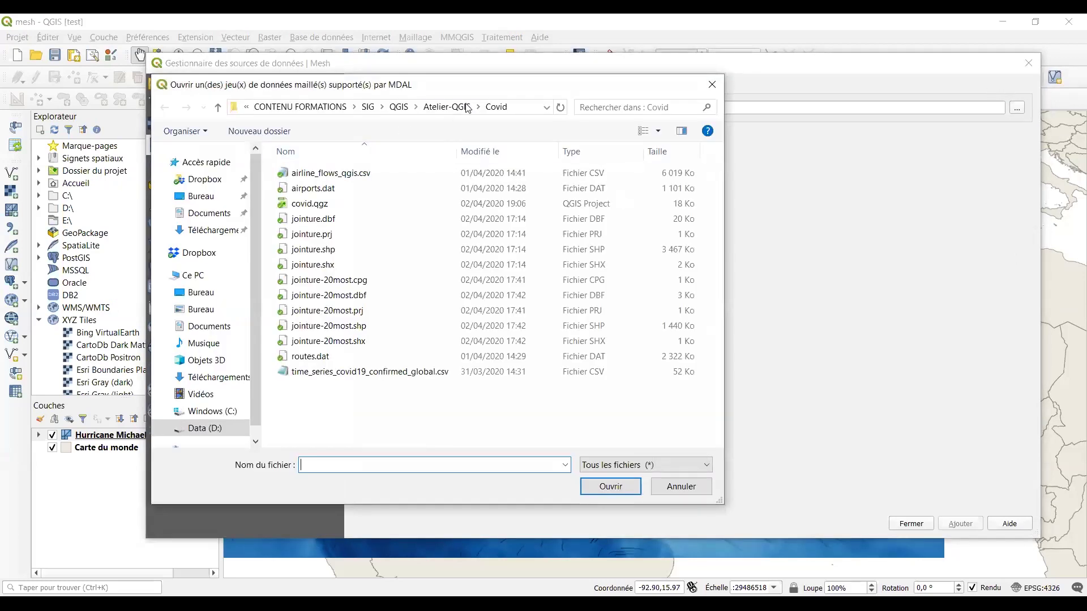
click(447, 107)
double_click(359, 188)
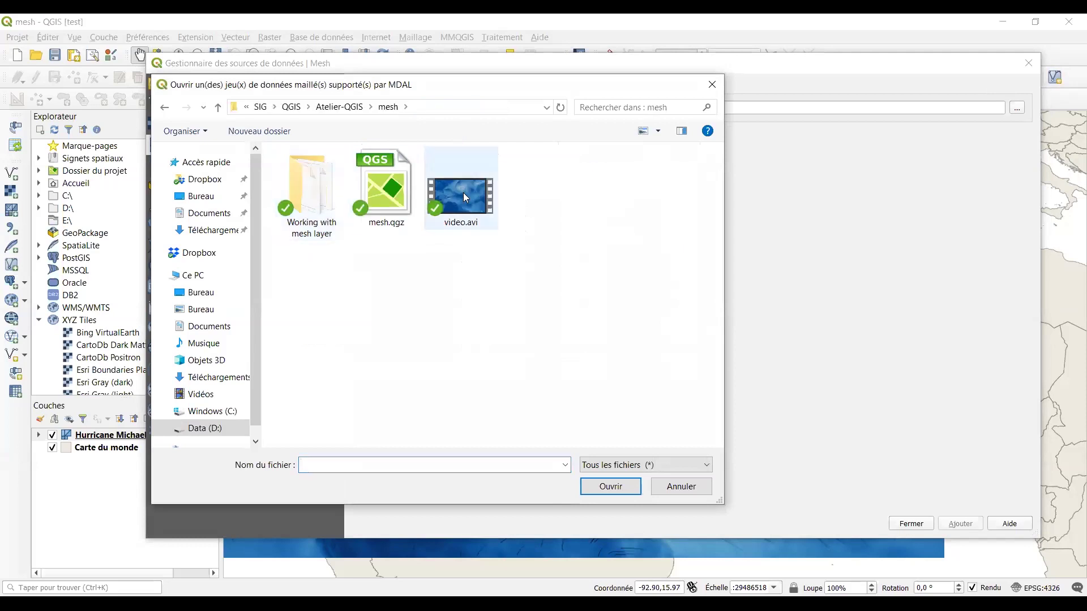
double_click(333, 198)
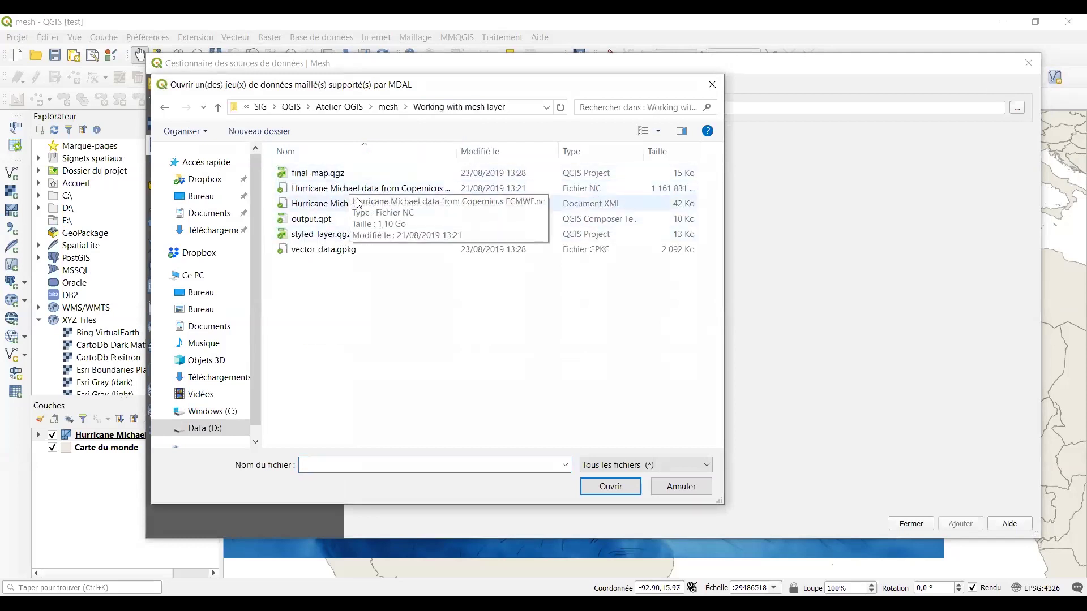
drag(456, 152, 576, 161)
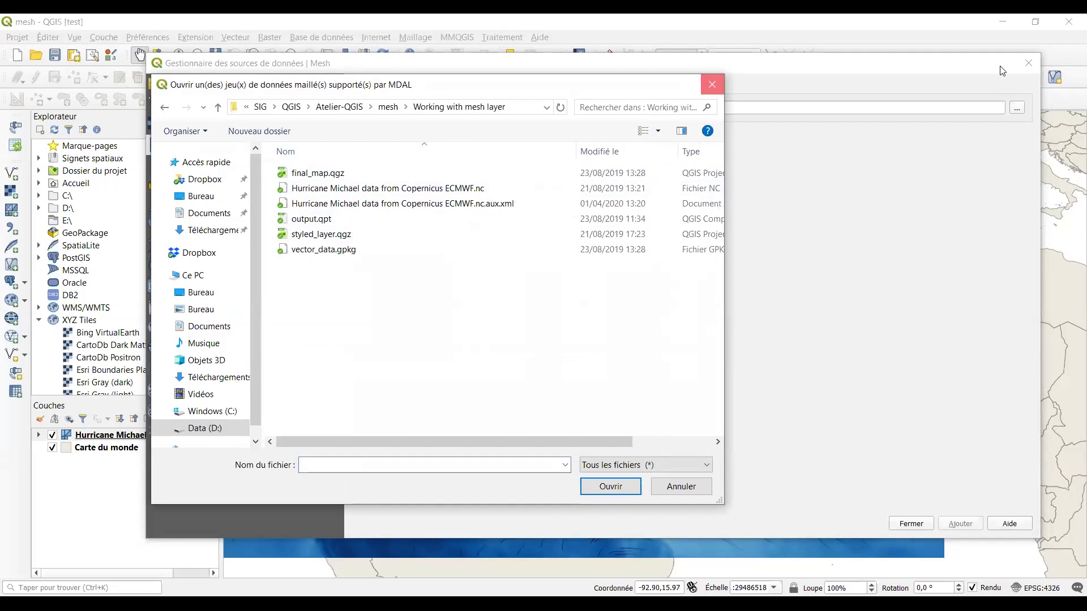
click(711, 86)
click(1029, 63)
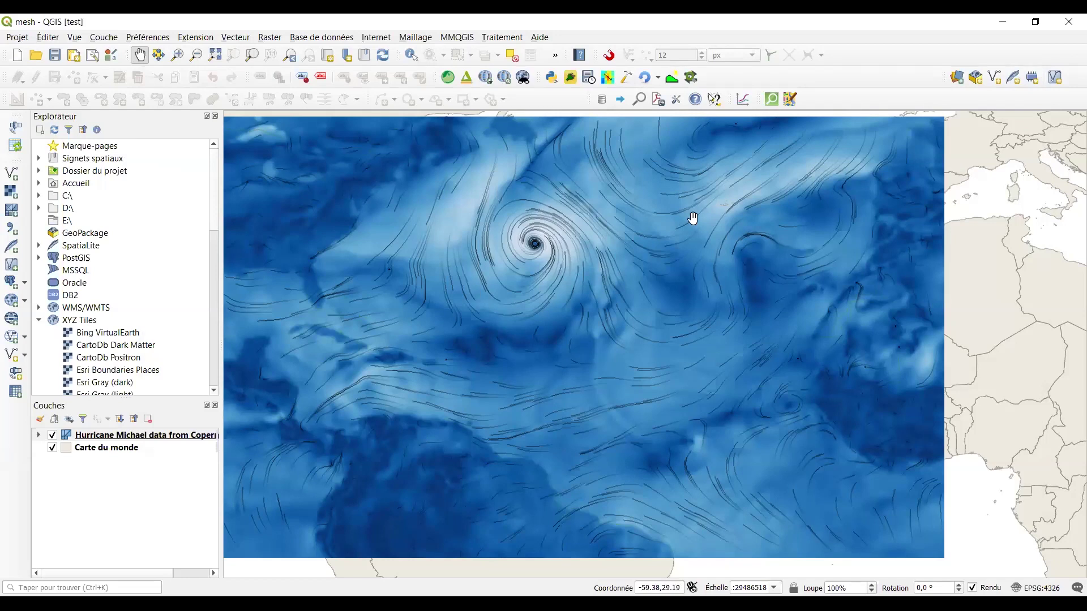
Open the symbology properties of the Hurricane Michael data from Copernicus ECMWF layer and widen the dialog beside the map.
right_click(101, 439)
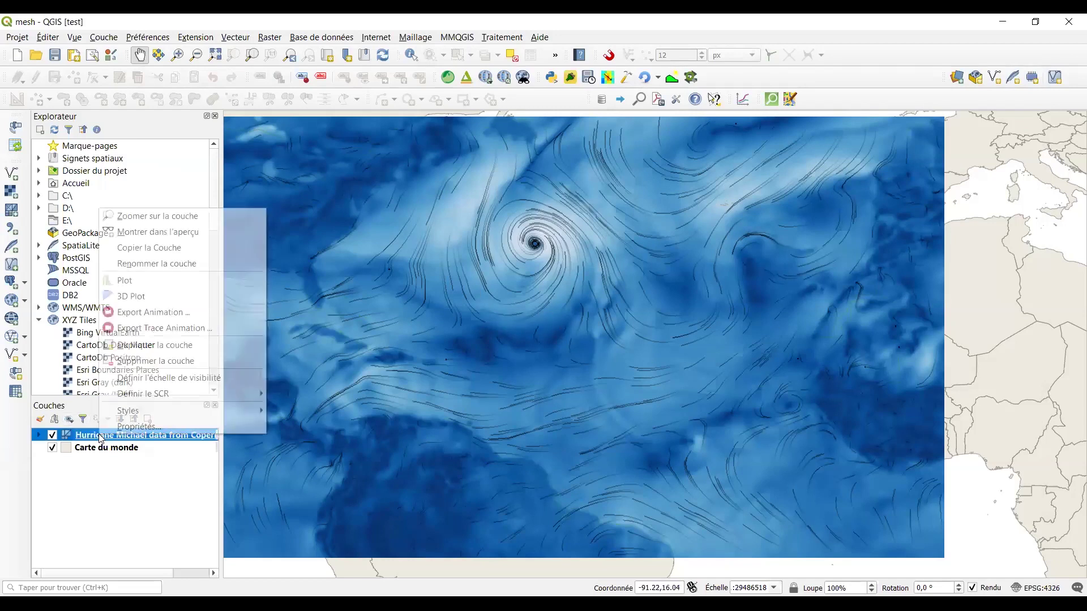
click(136, 434)
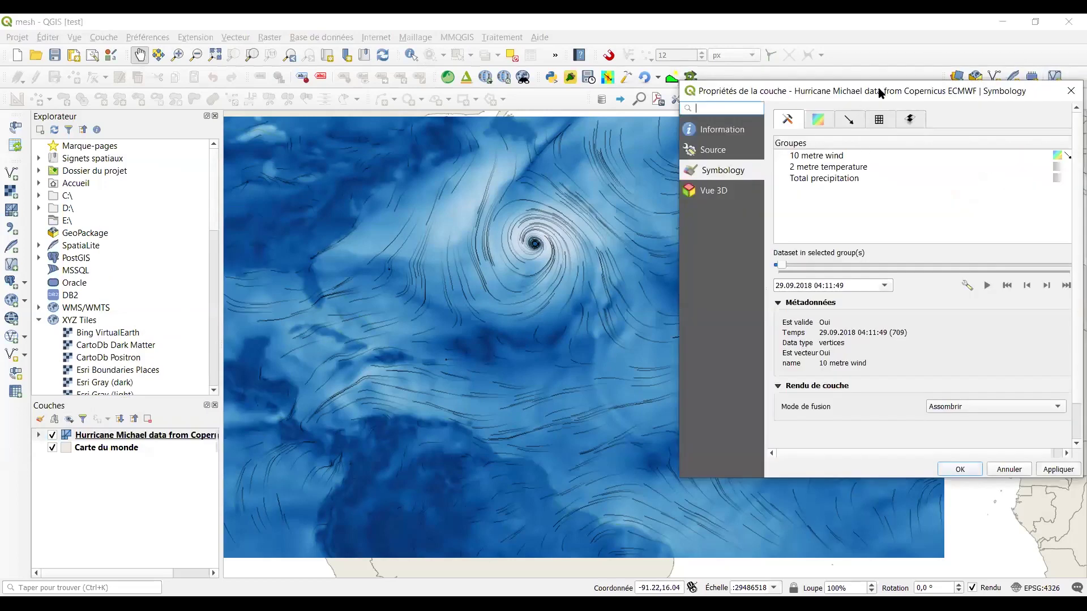
drag(982, 95, 626, 113)
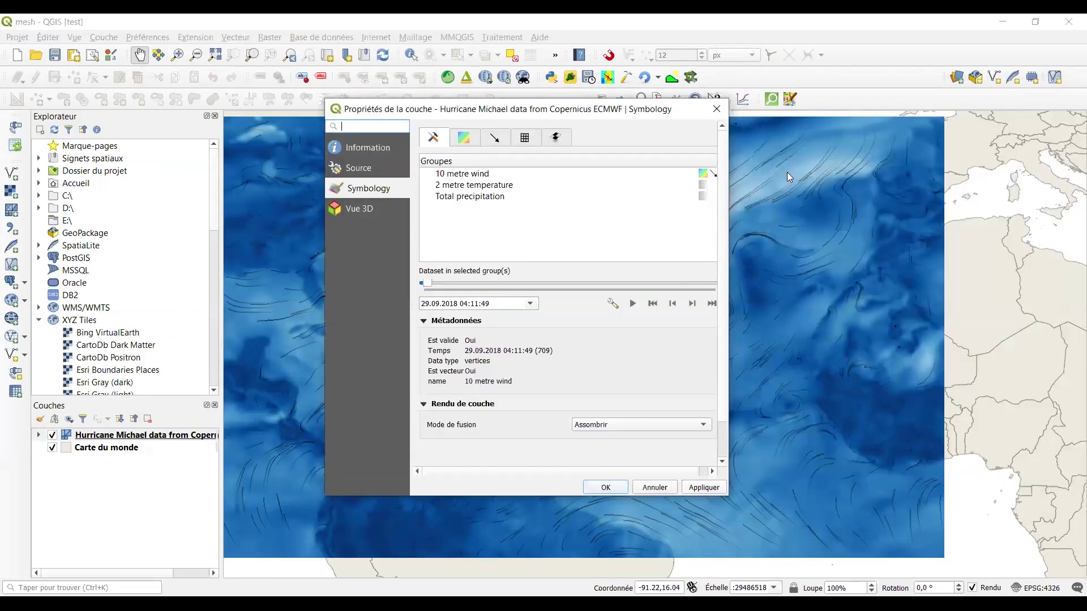
drag(730, 182, 853, 183)
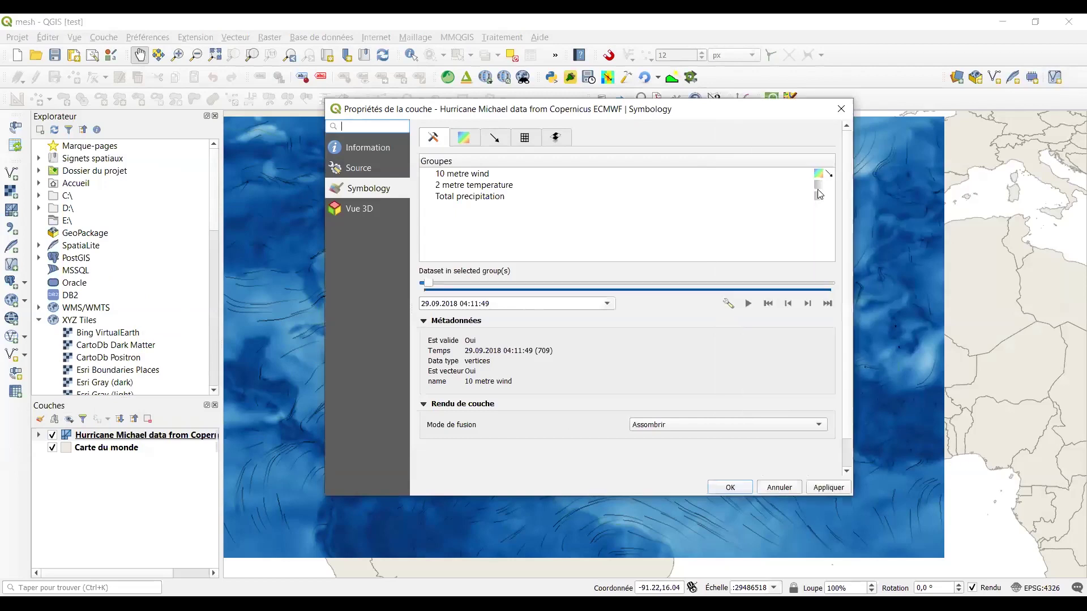
drag(732, 113, 461, 166)
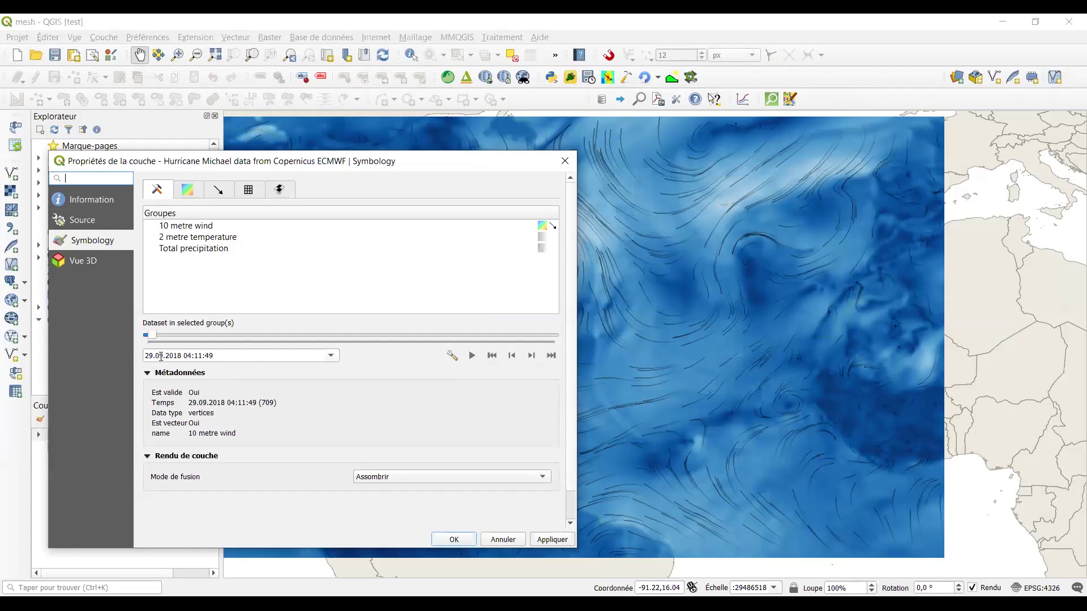
Look through the available dataset times of the hurricane mesh layer, and open its vector display settings.
click(331, 355)
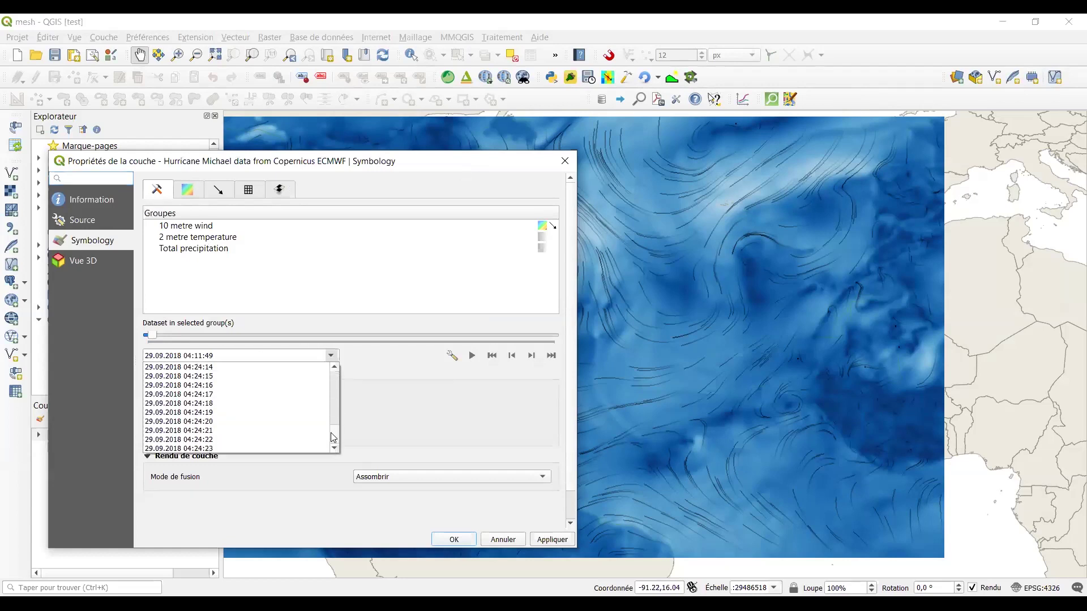
click(372, 377)
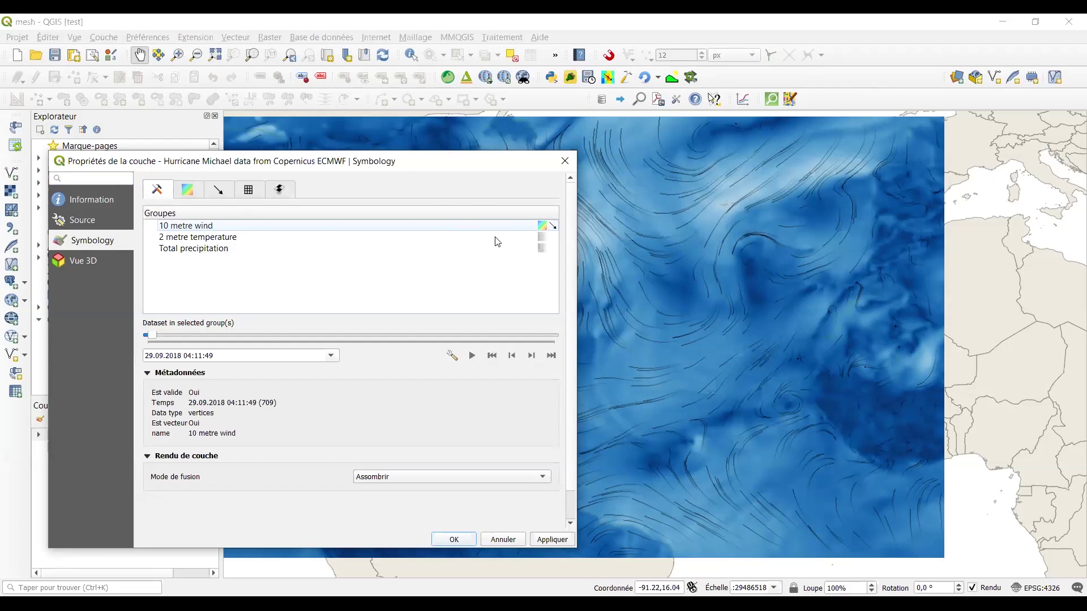
click(220, 190)
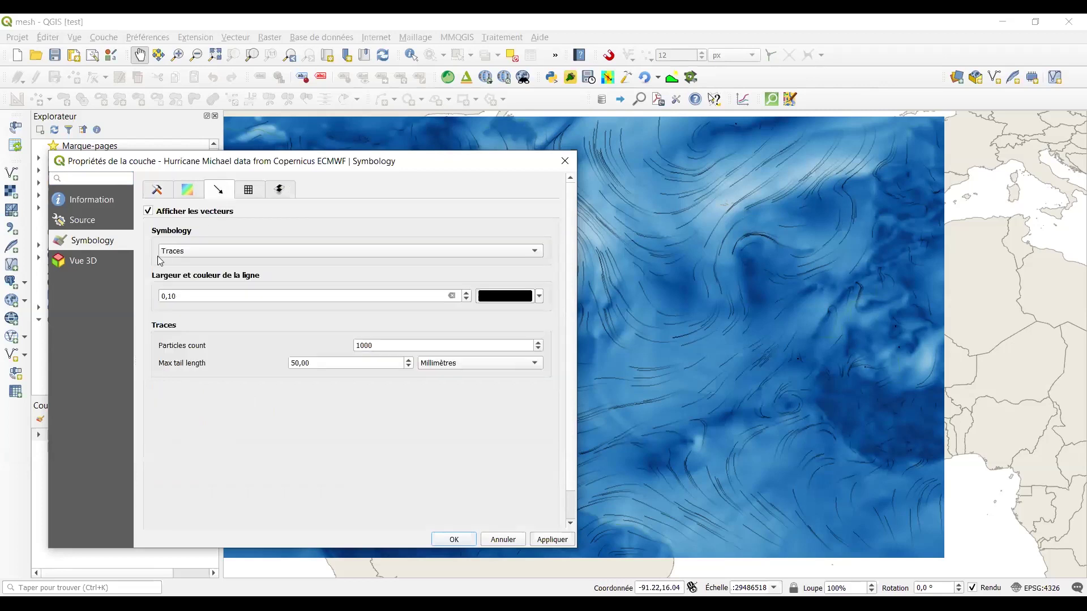
Hide the hurricane mesh layer's wind vectors, and switch its contours off and on again, applying each change to the map.
click(149, 211)
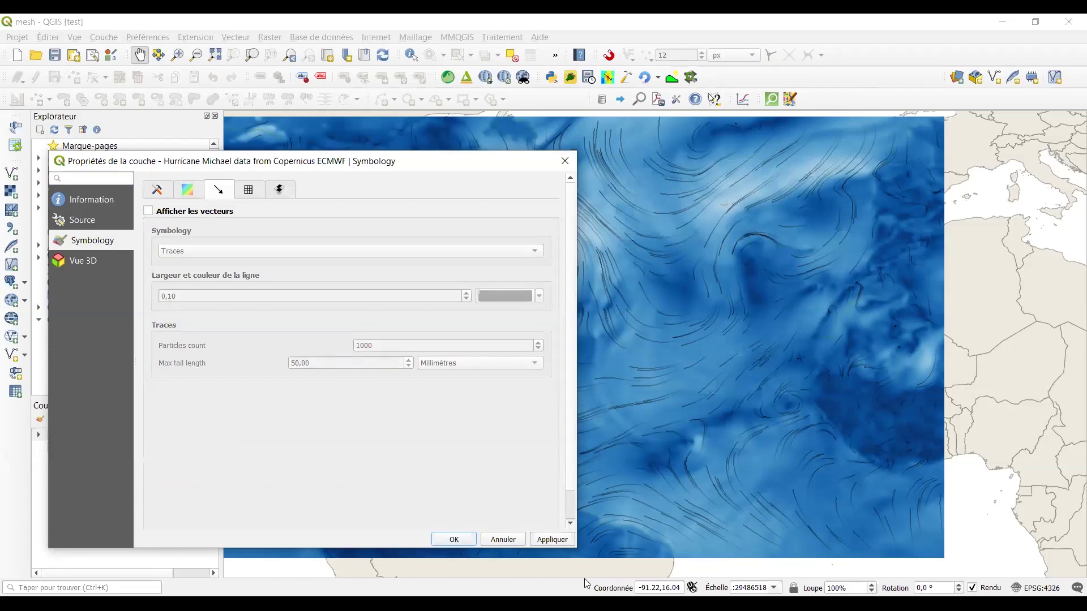
click(556, 543)
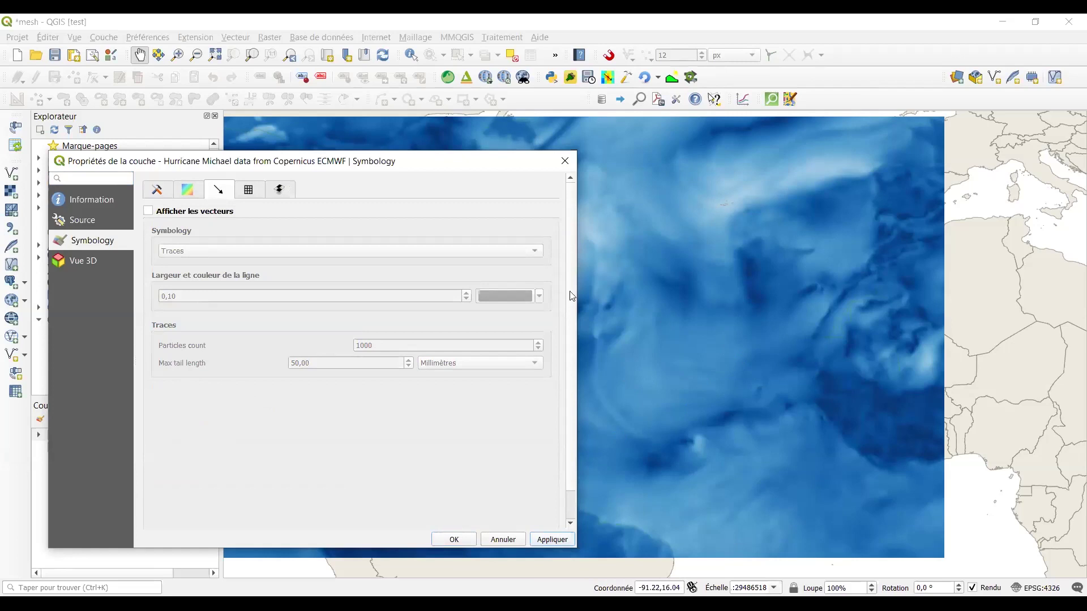
click(187, 192)
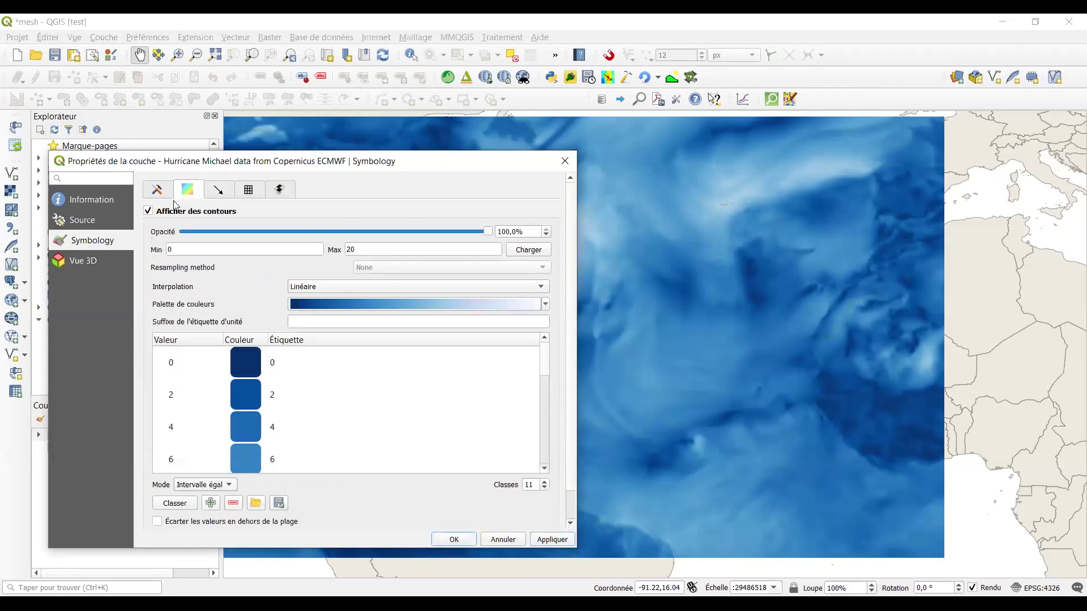
click(552, 540)
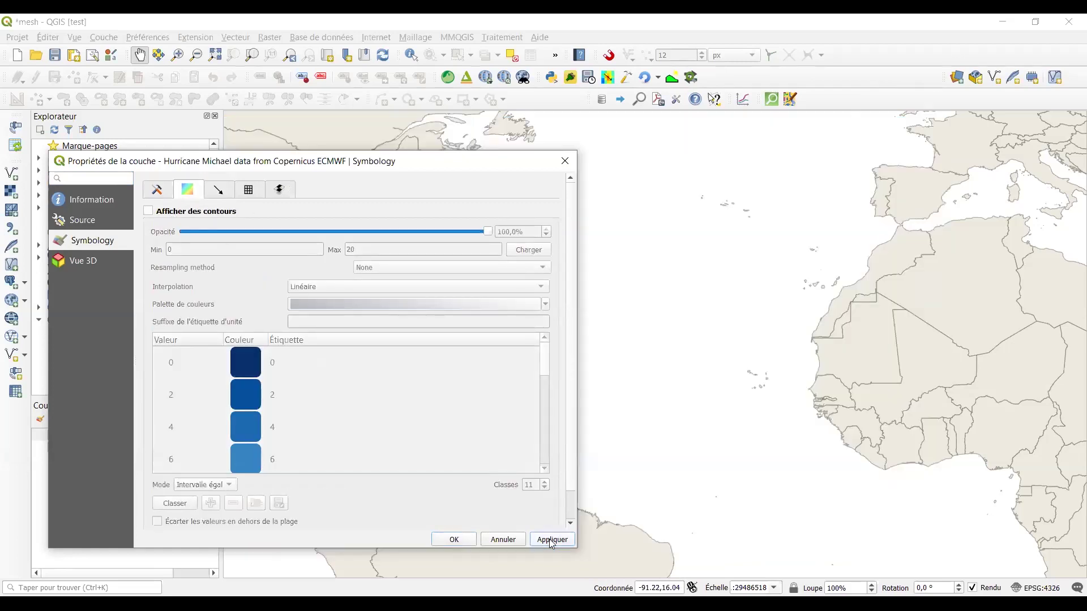
click(169, 211)
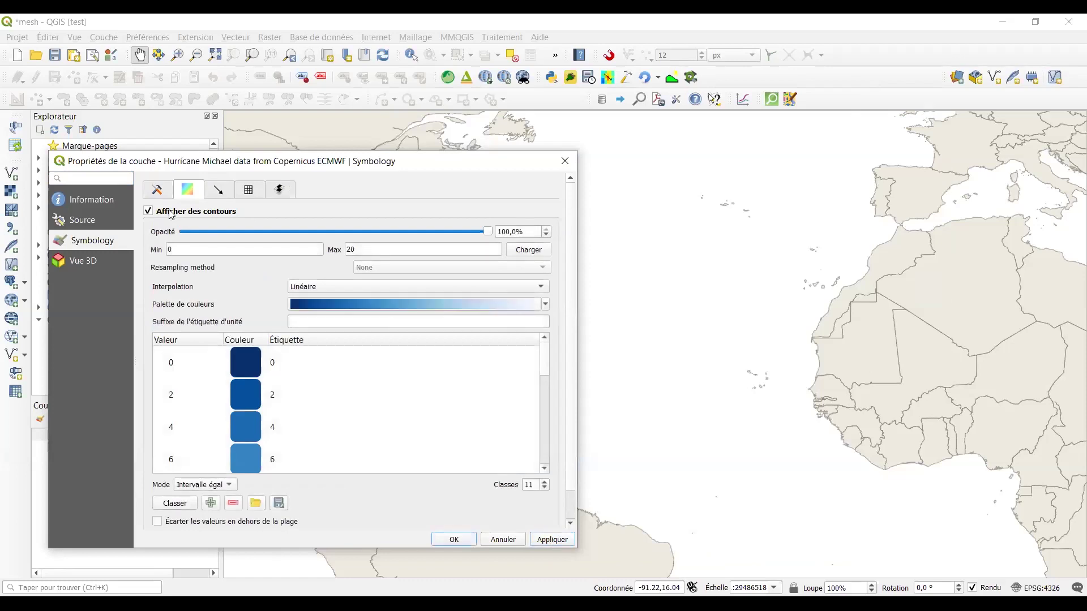
click(553, 539)
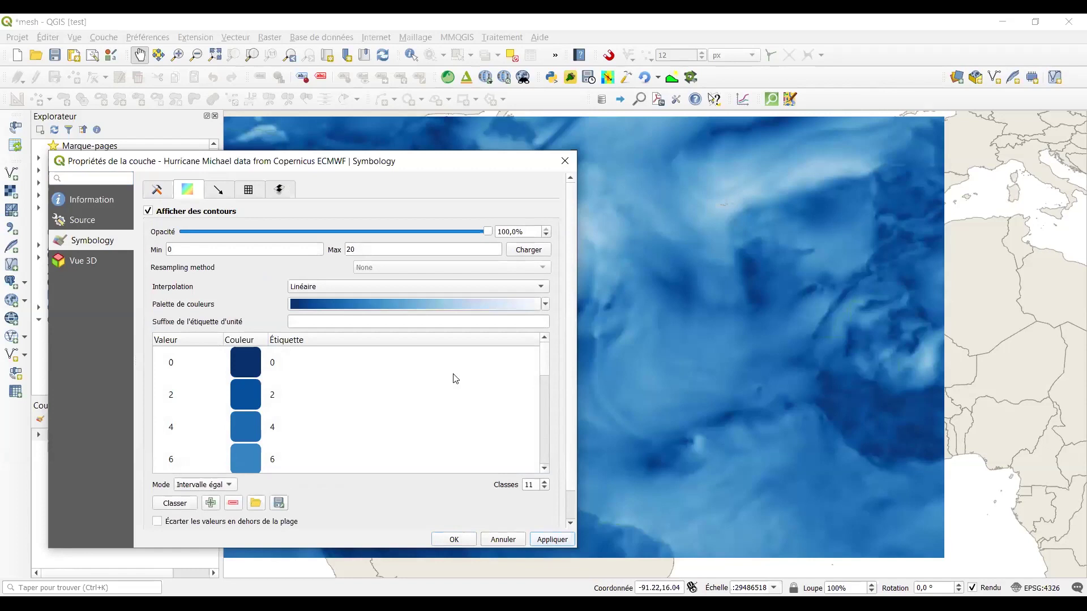
Apply the Greens colour palette to the wind contours.
click(545, 304)
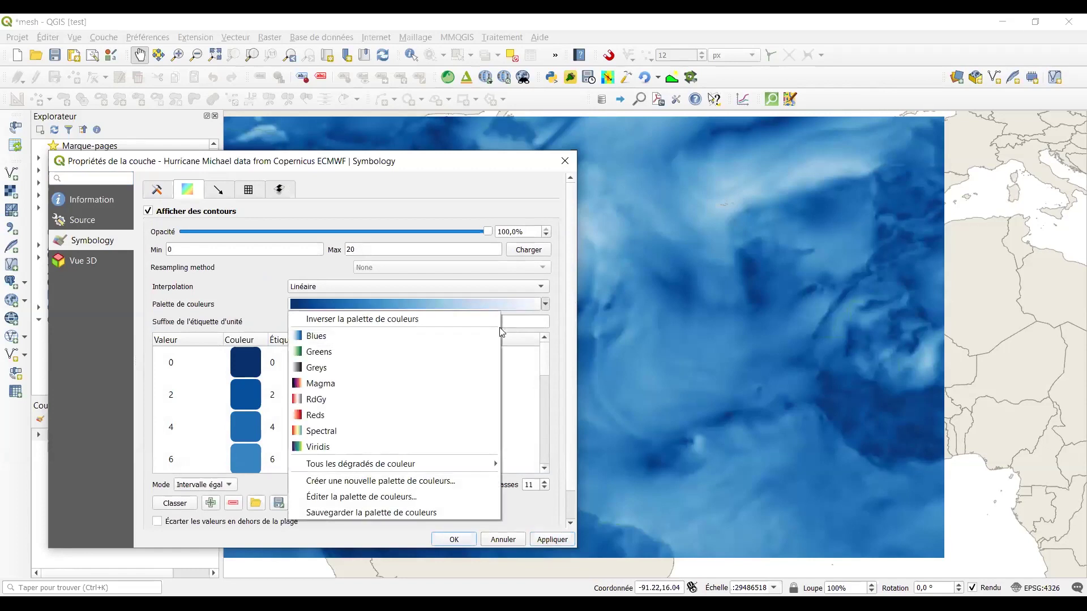
click(475, 349)
click(542, 541)
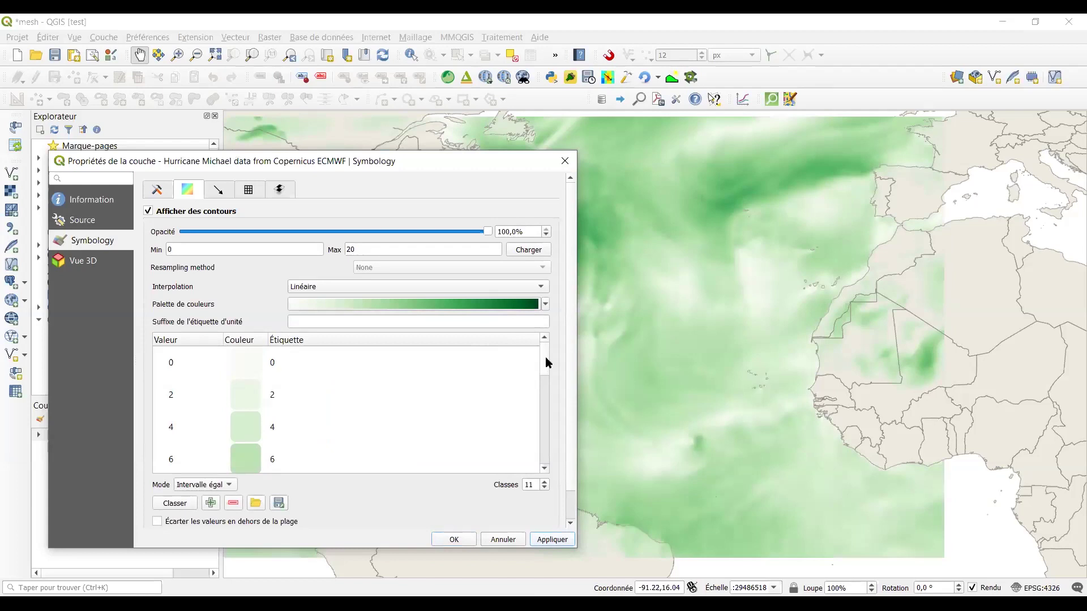
Apply the Blues colour palette to the wind contours, then invert the palette and apply it to the map.
click(546, 304)
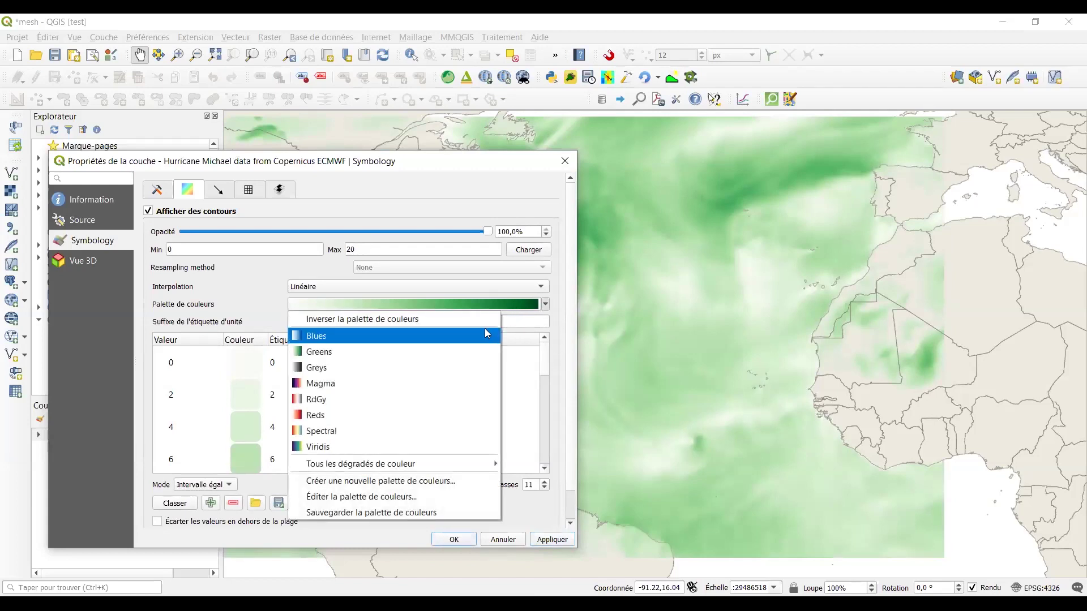
click(485, 334)
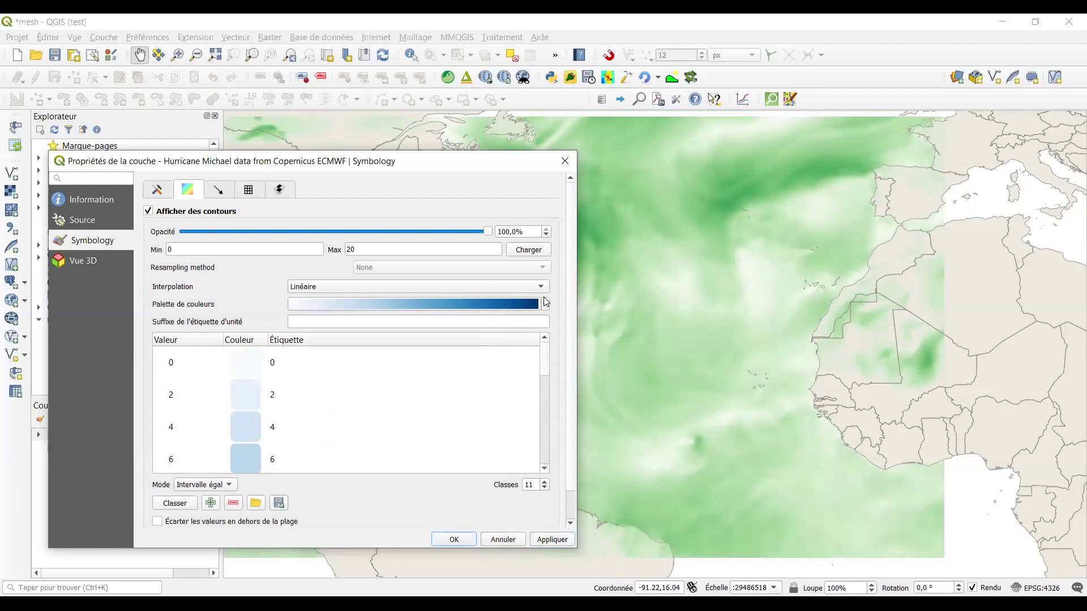
click(553, 540)
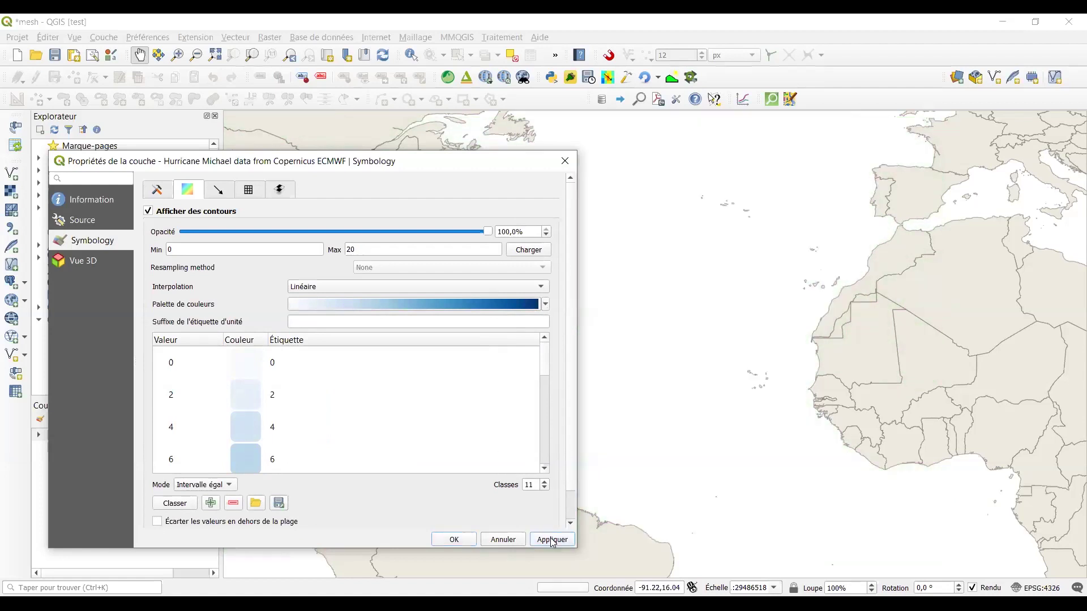
click(546, 306)
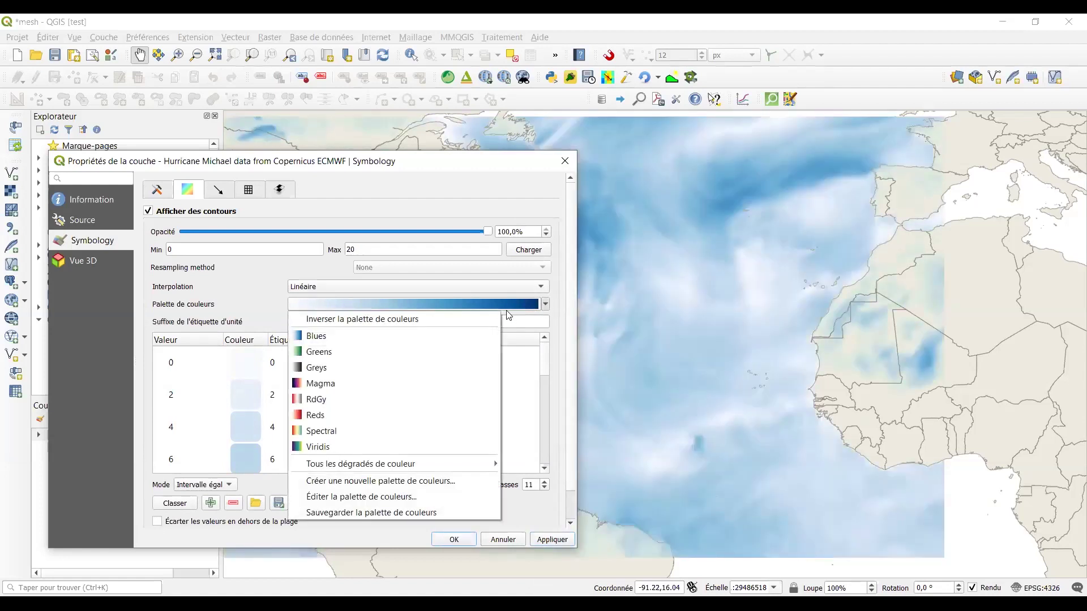
click(368, 316)
click(558, 540)
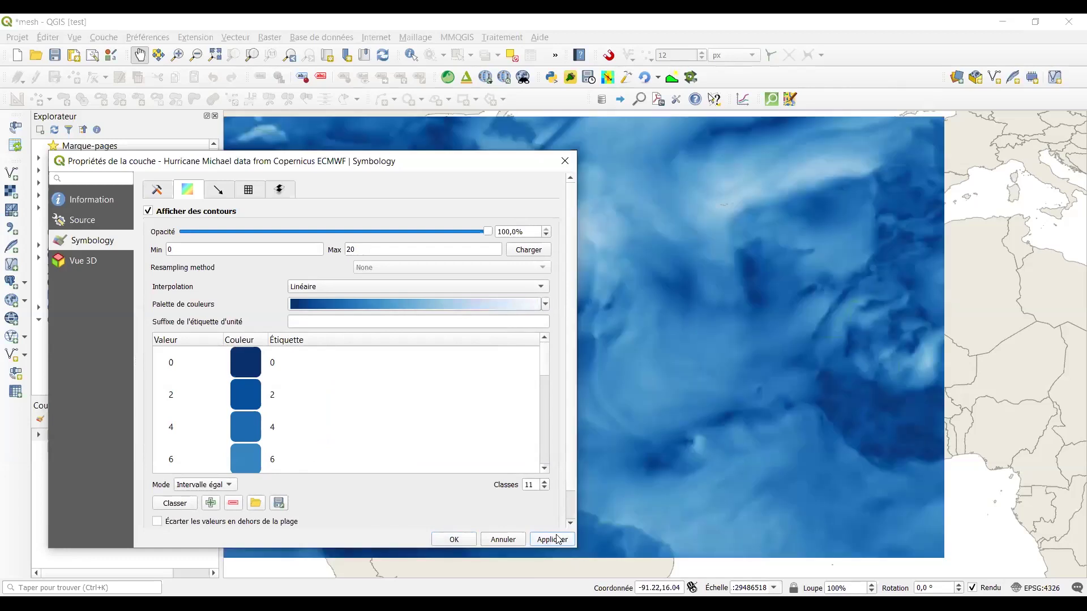
Show the wind vectors with the Arrows symbology and apply it to the map.
click(219, 191)
click(208, 213)
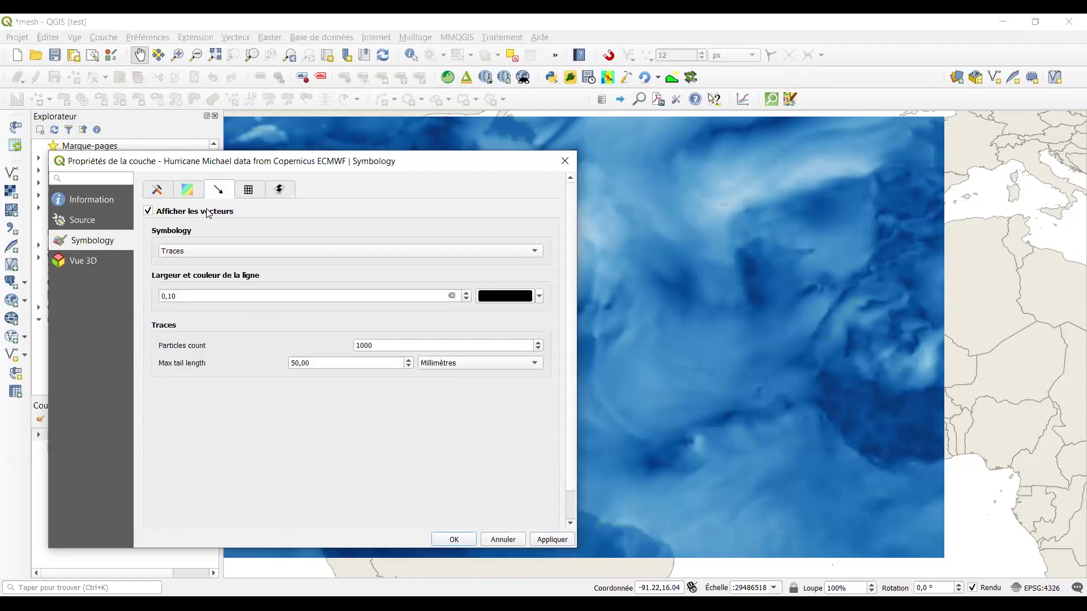
click(225, 250)
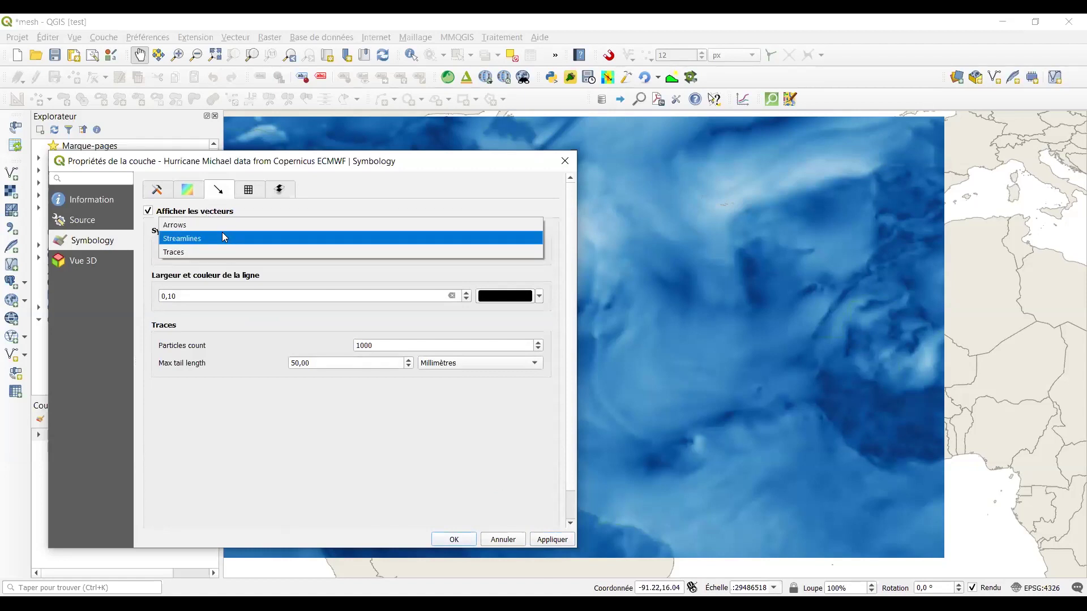
click(221, 228)
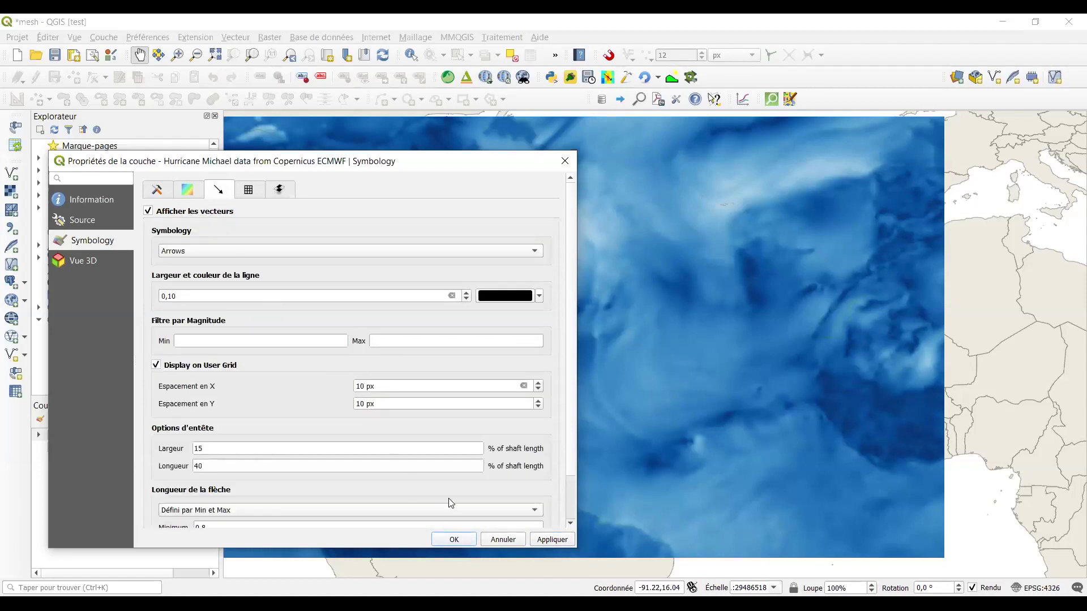
click(556, 541)
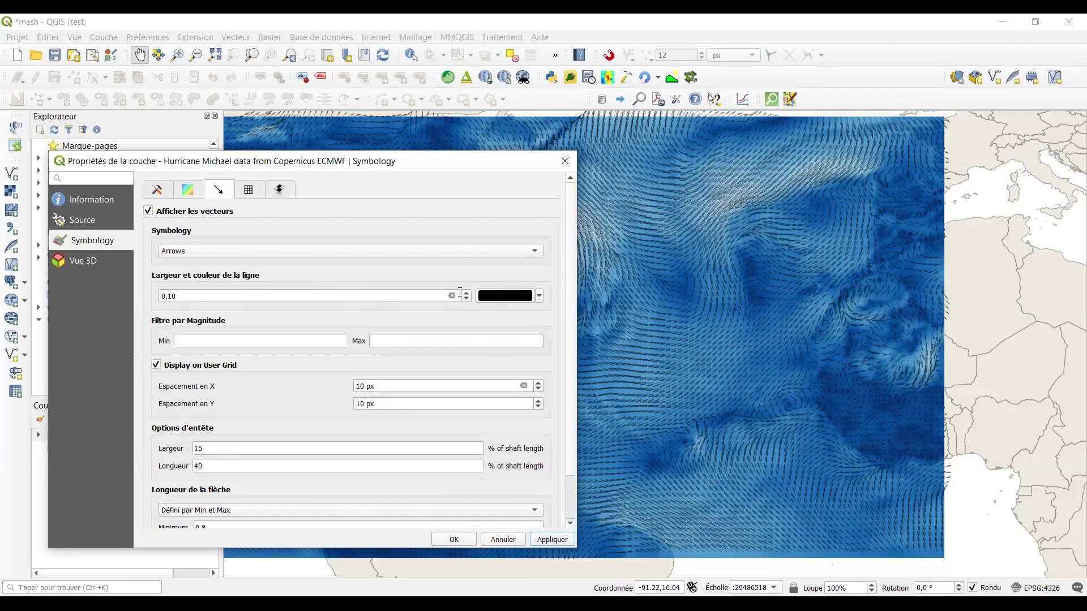
click(408, 297)
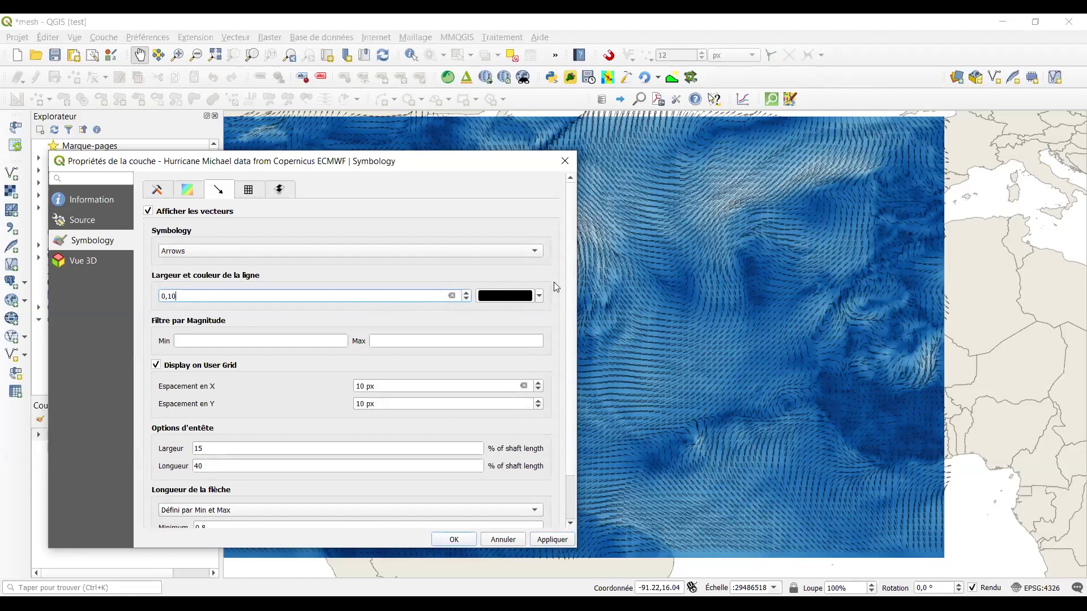
drag(570, 270, 574, 232)
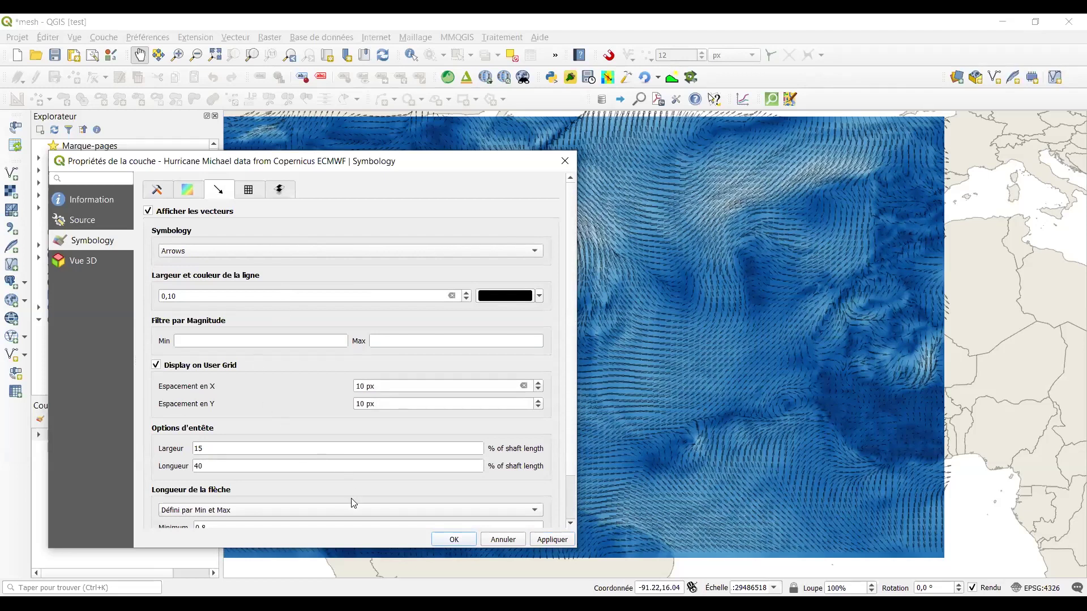
Try the arrow length option Mise à l'échelle de la magnitude on the wind vectors.
click(536, 514)
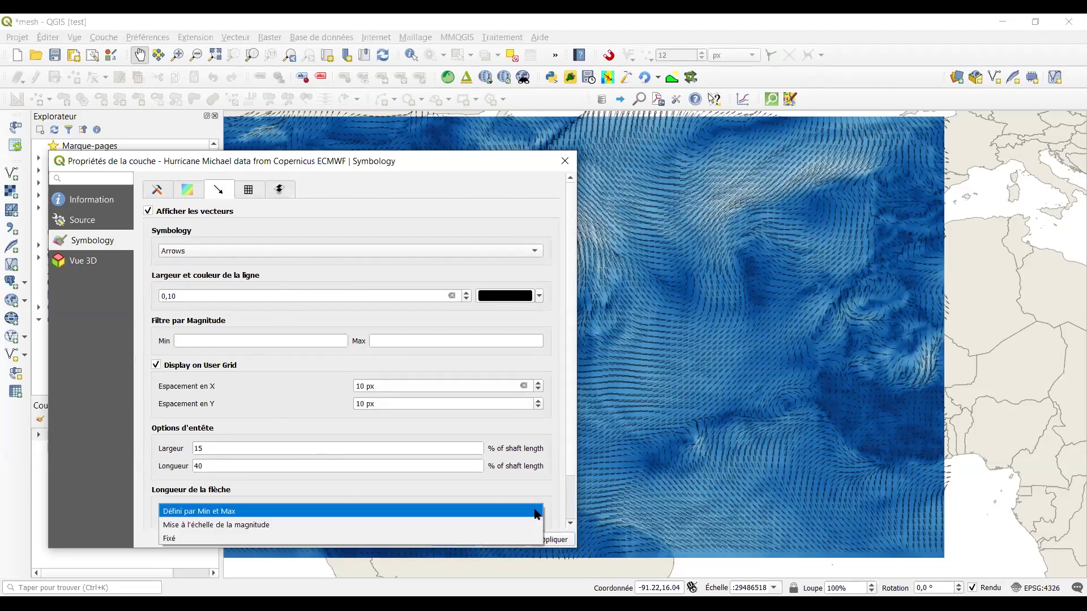
click(526, 524)
click(538, 536)
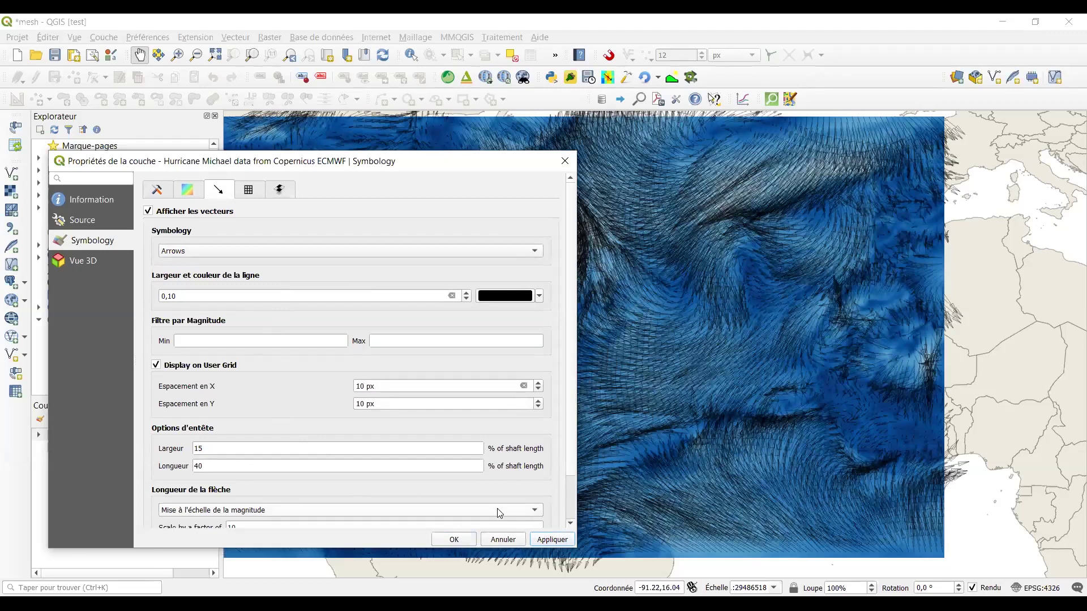
Set the arrow length to Défini par Min et Max, apply it, and accept the layer properties.
click(535, 513)
click(489, 499)
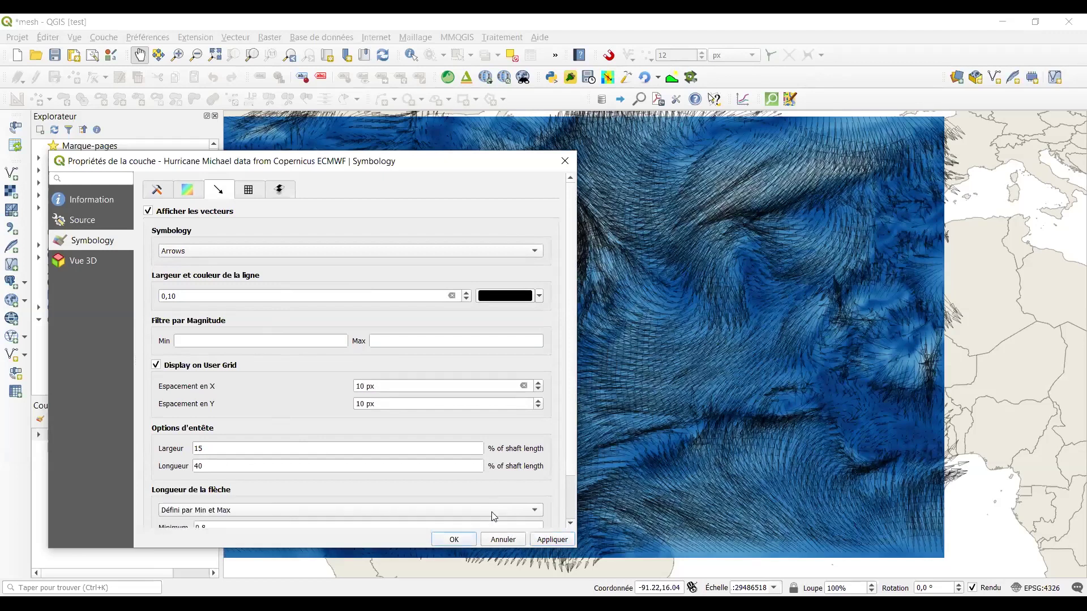
click(552, 535)
scroll(564, 512, down, 2)
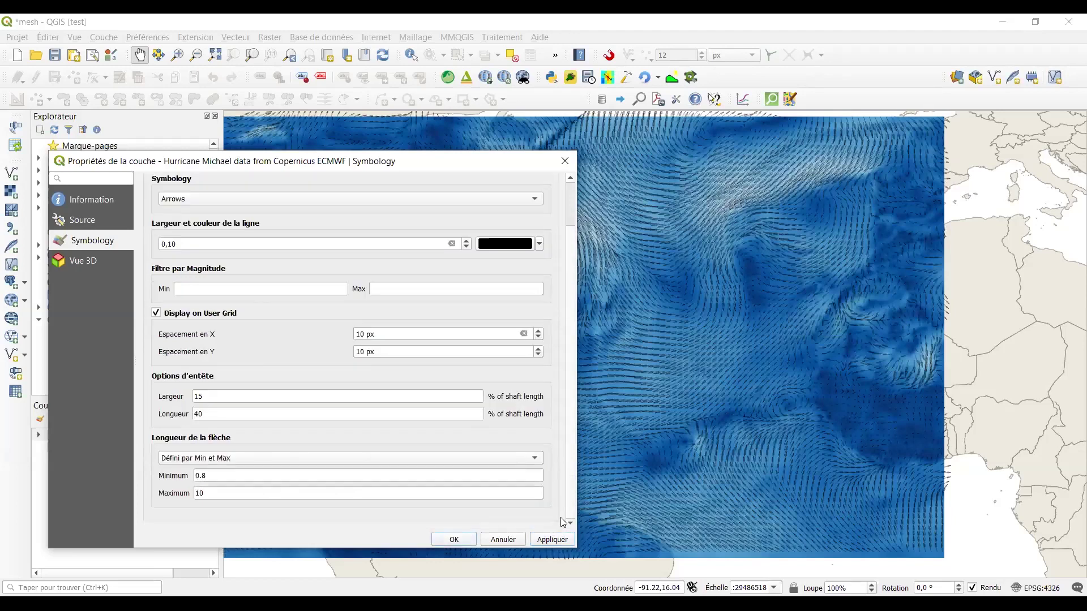
scroll(562, 429, up, 2)
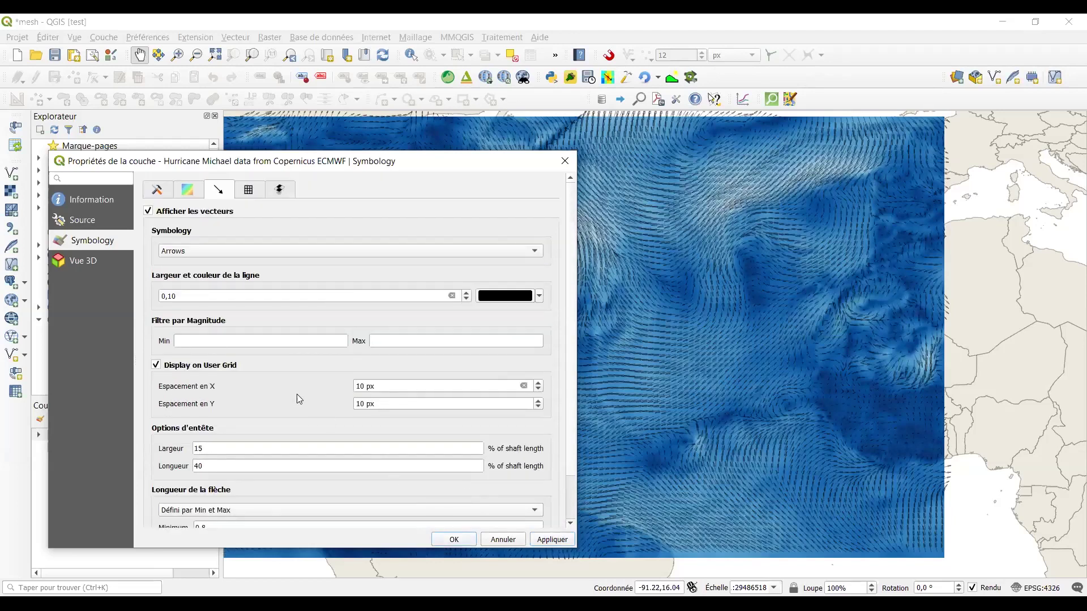
click(453, 538)
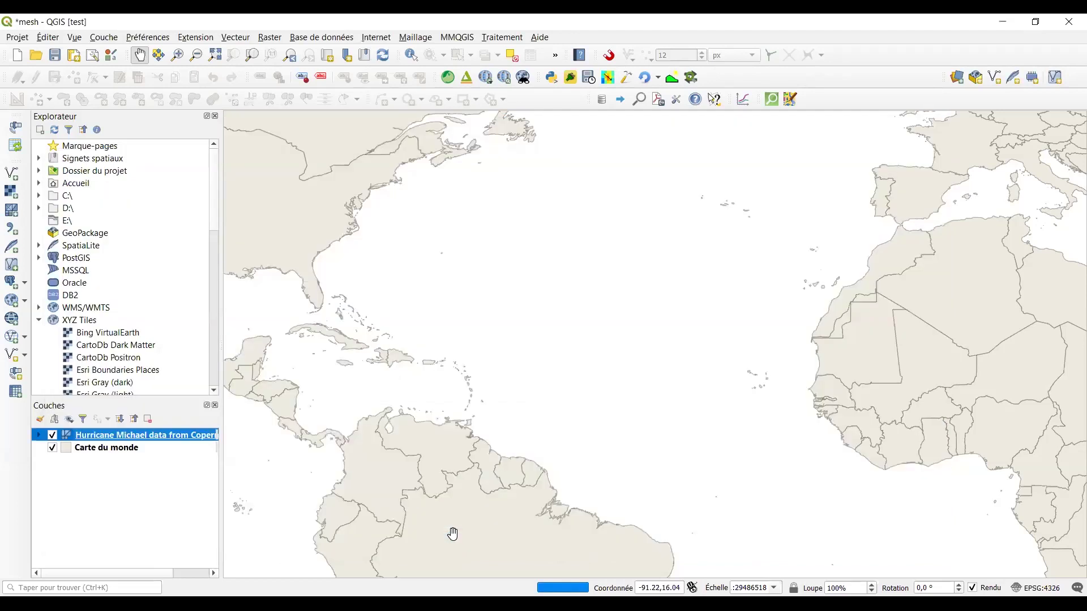
Reopen the hurricane layer's symbology and display the 2 metre temperature group as contours, keeping 10 metre wind as the vector group.
double_click(163, 441)
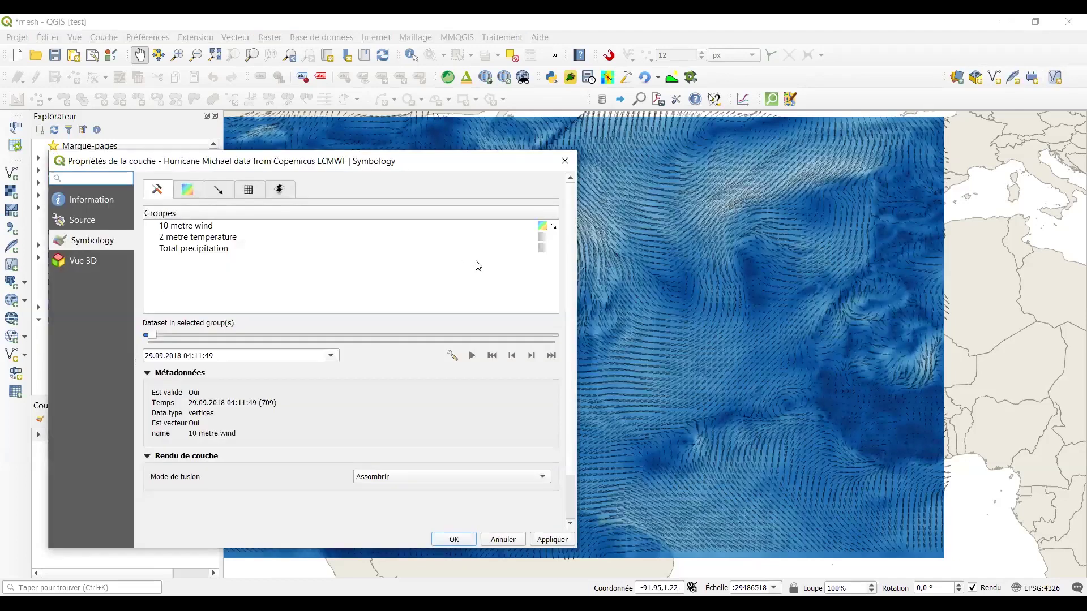
click(541, 236)
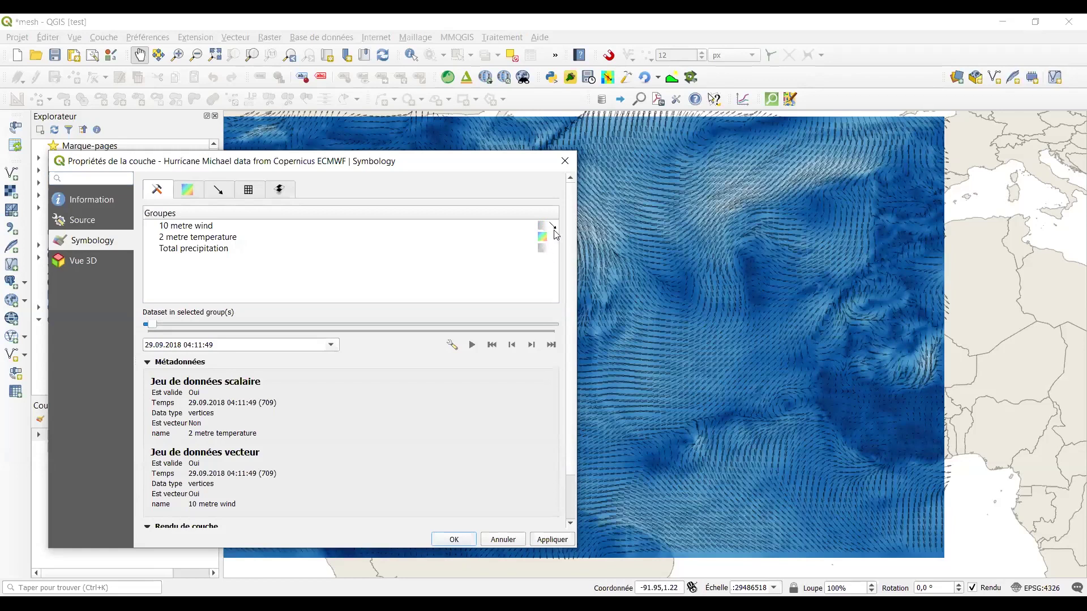
click(219, 190)
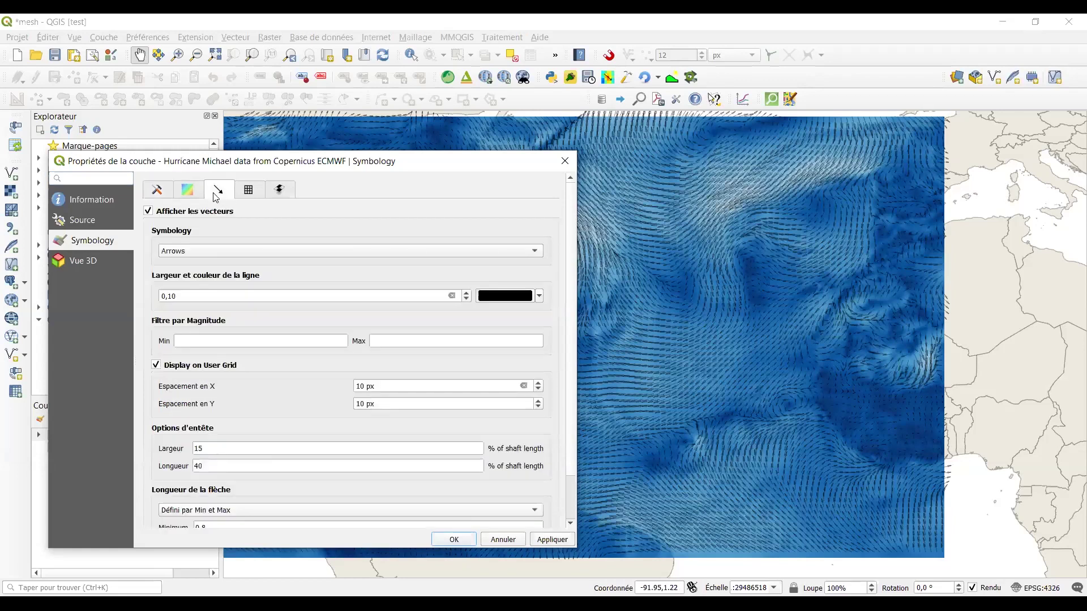
click(156, 192)
click(221, 192)
click(165, 194)
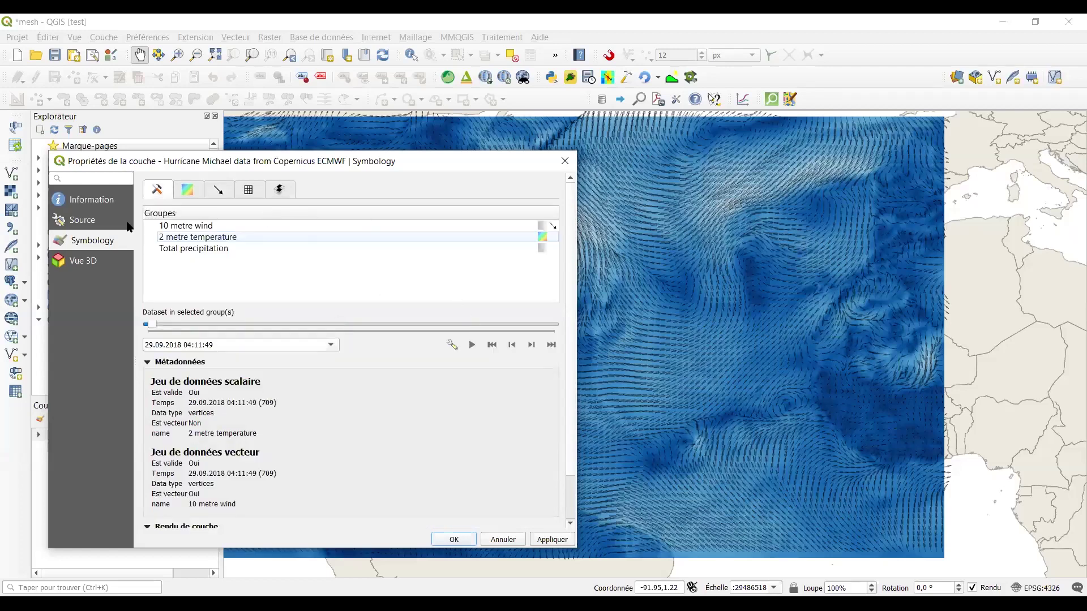
click(556, 540)
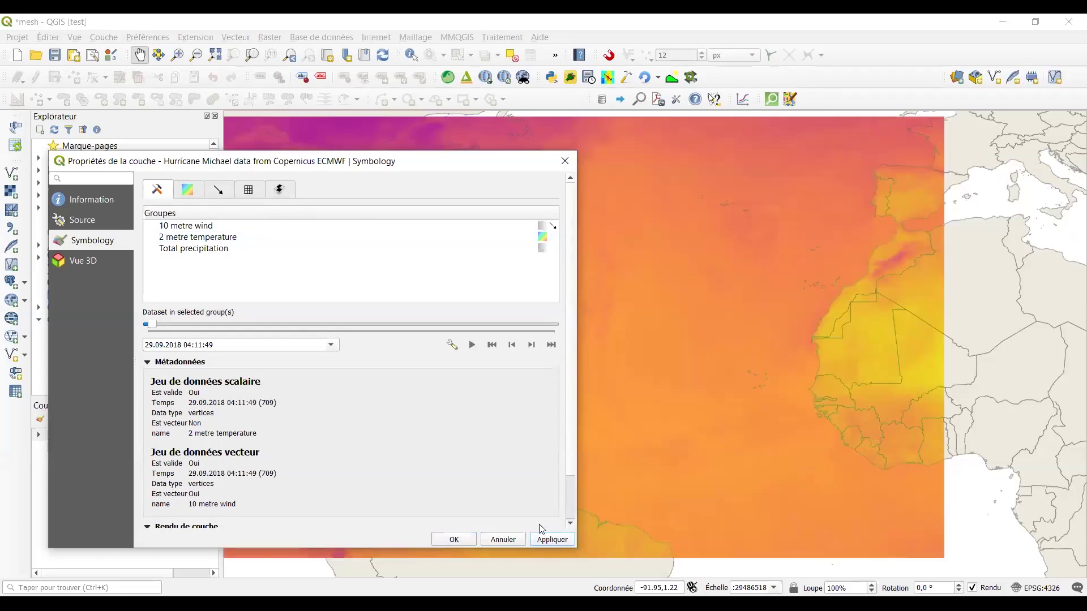
Switch the contours to the 10 metre wind group, turn off its vectors, and apply the changes.
click(183, 194)
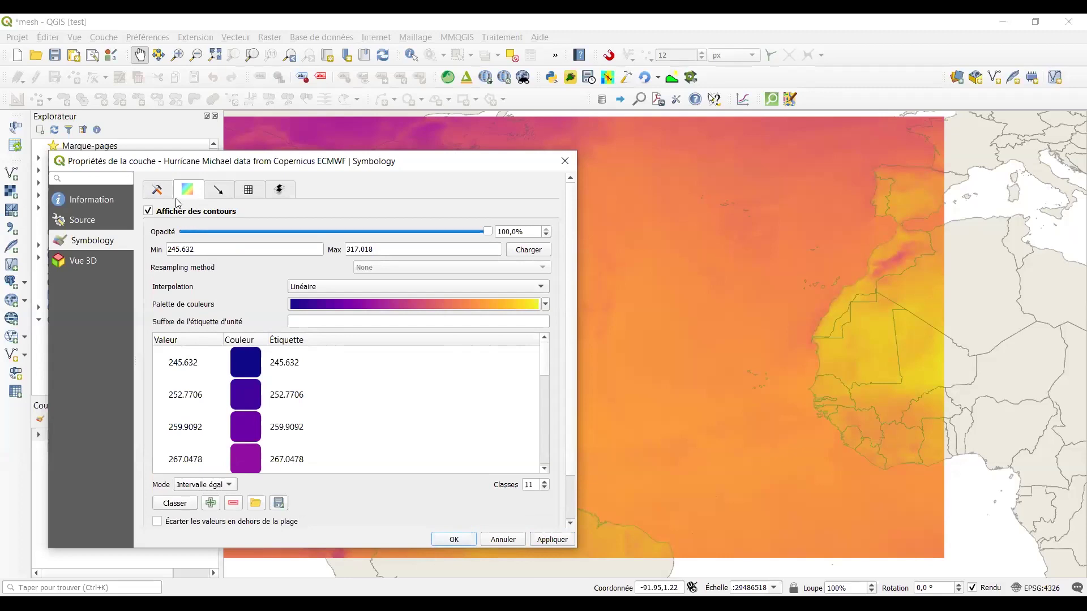
click(157, 189)
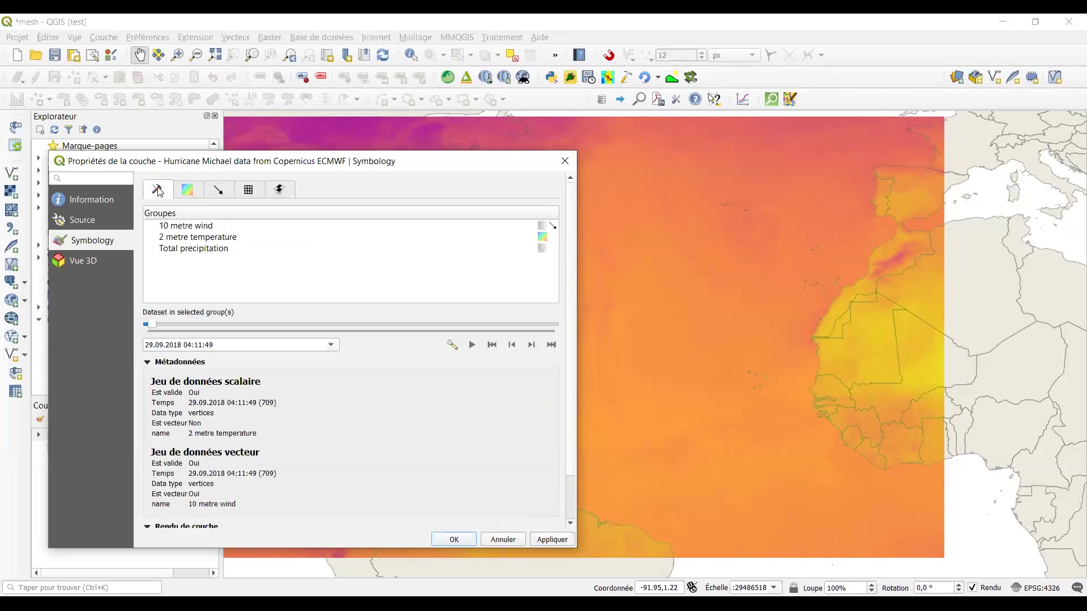
click(541, 225)
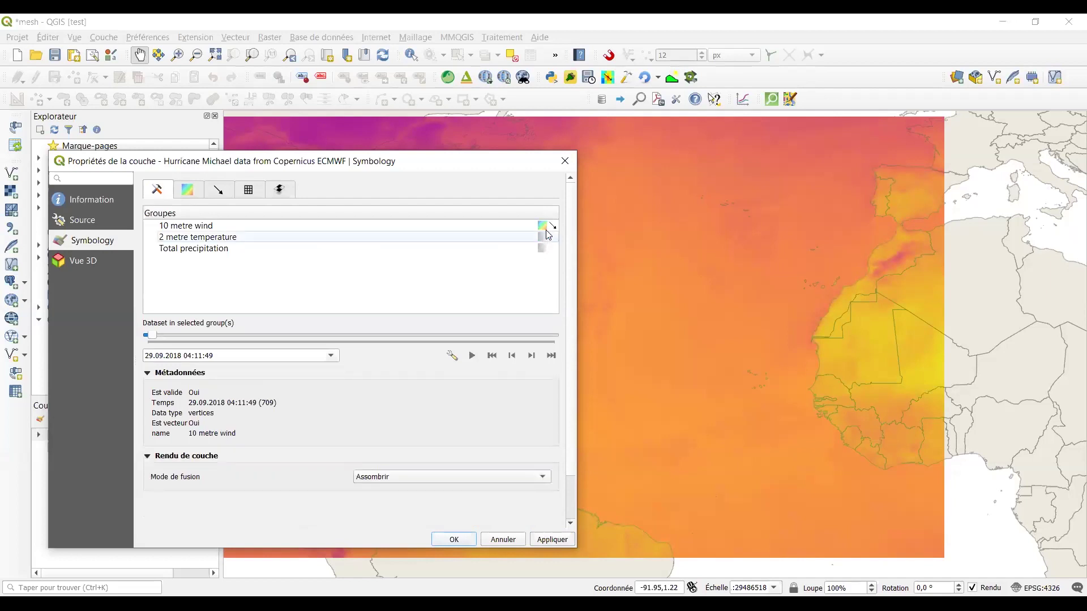
click(218, 189)
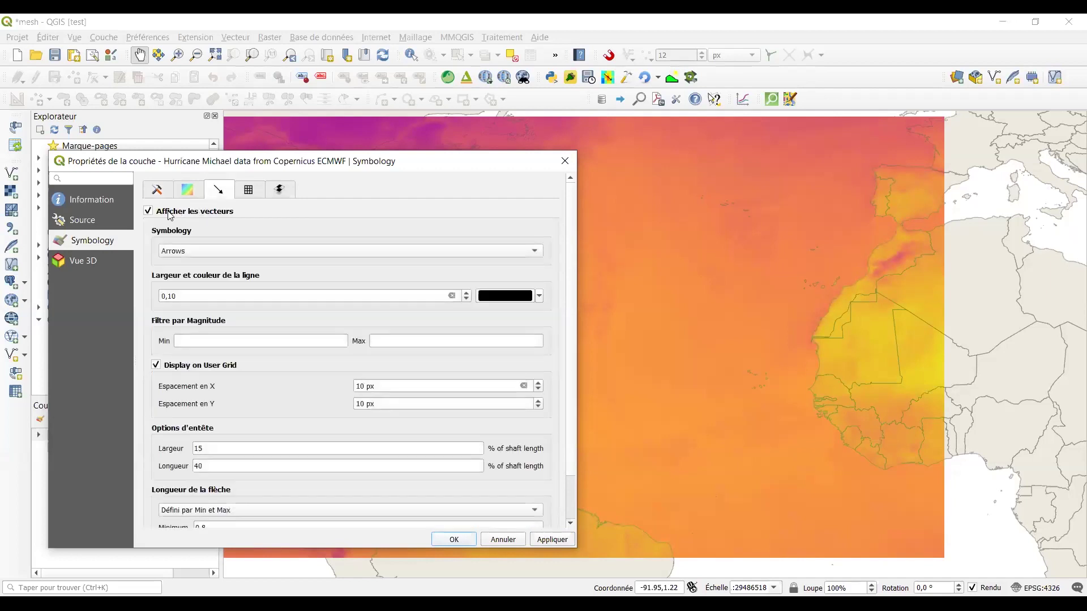
click(545, 540)
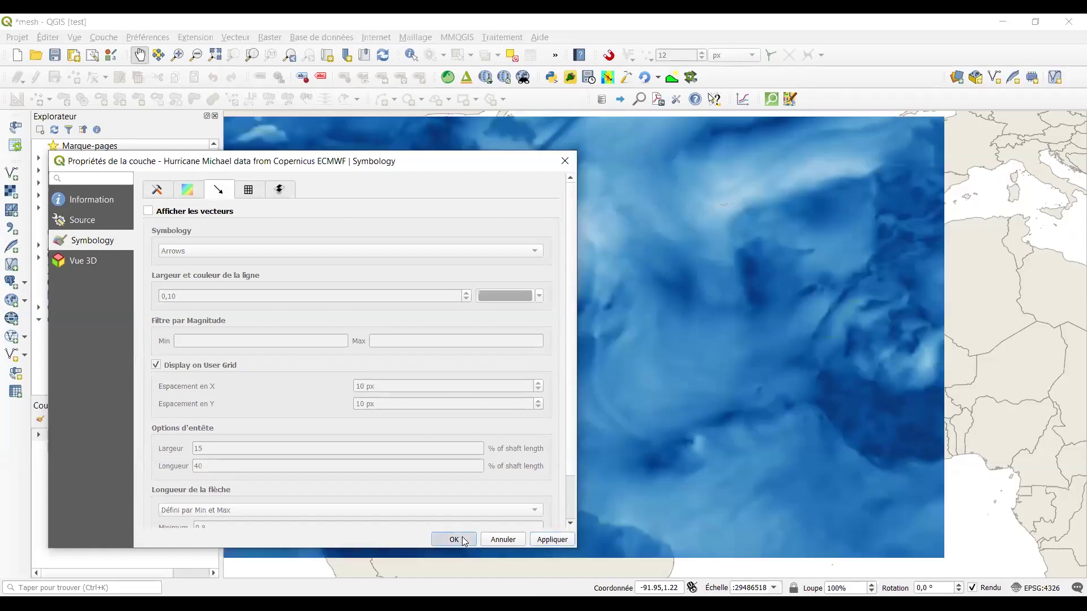
Accept the layer properties and open a Crayfish plot for the Hurricane Michael layer.
click(454, 539)
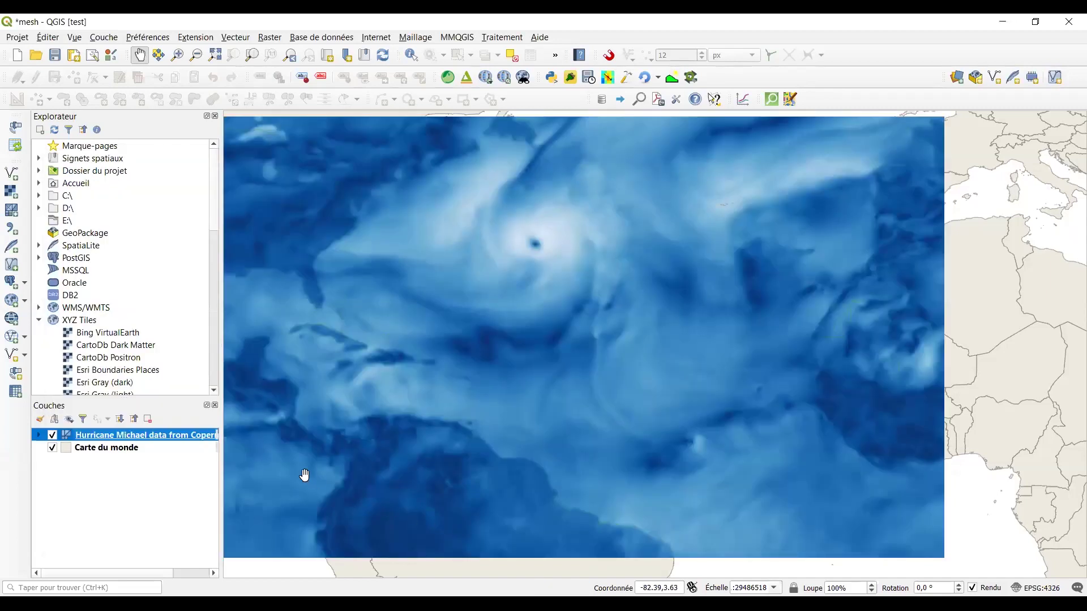
right_click(198, 440)
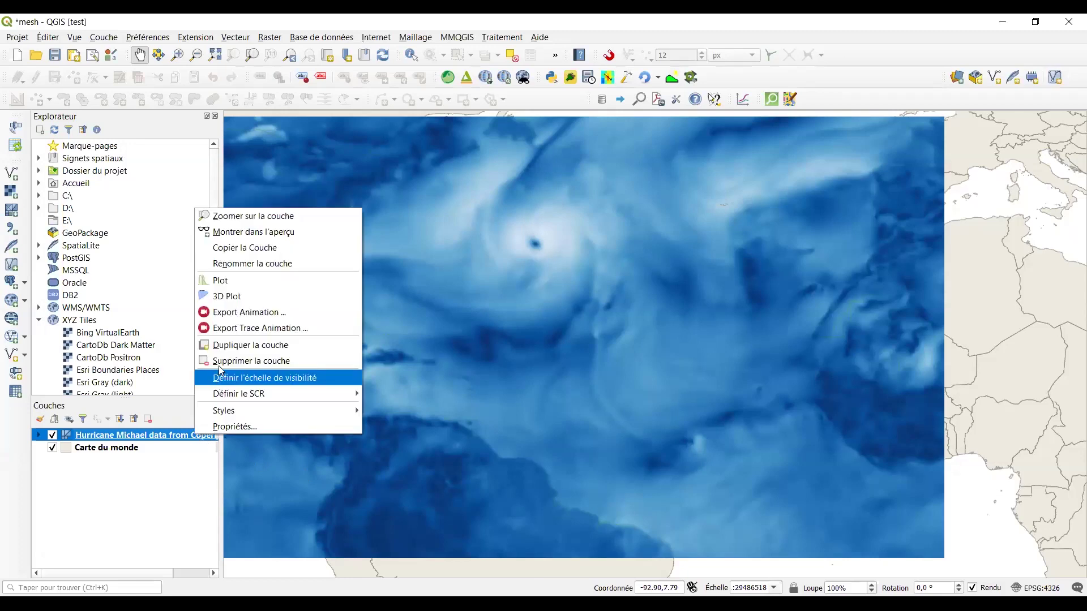
click(225, 281)
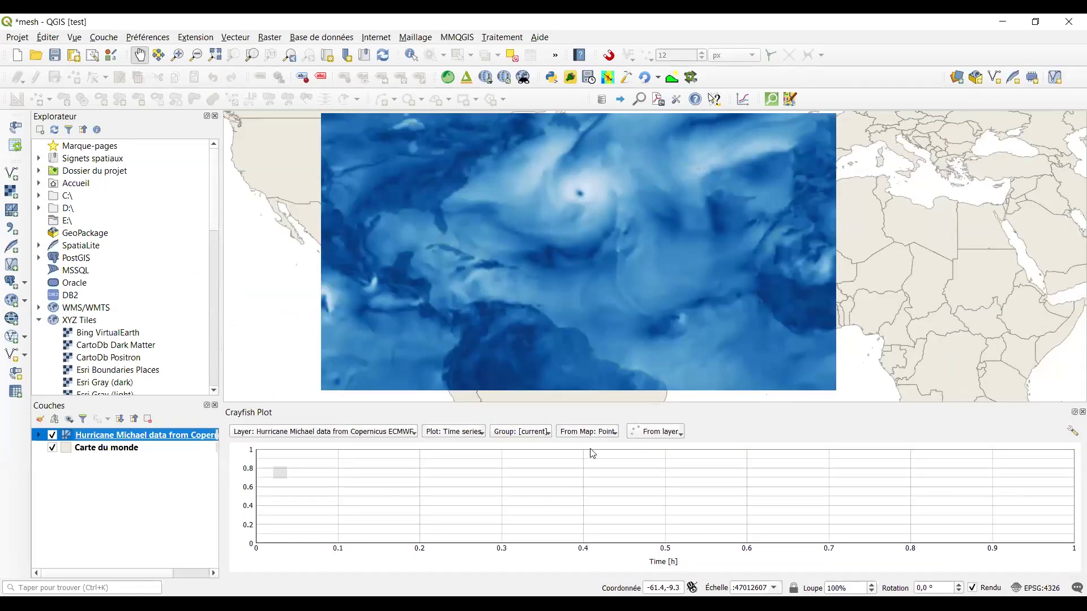
Plot the 10 metre wind time series from map points, picking four points at and around the hurricane.
click(583, 432)
click(583, 432)
click(583, 432)
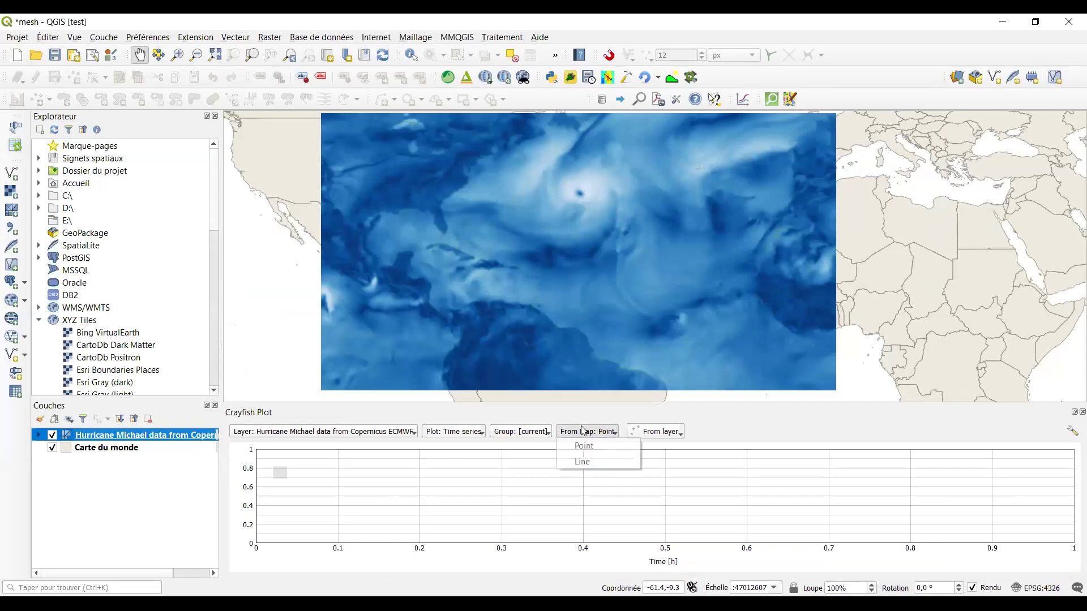
click(584, 446)
click(483, 194)
click(548, 232)
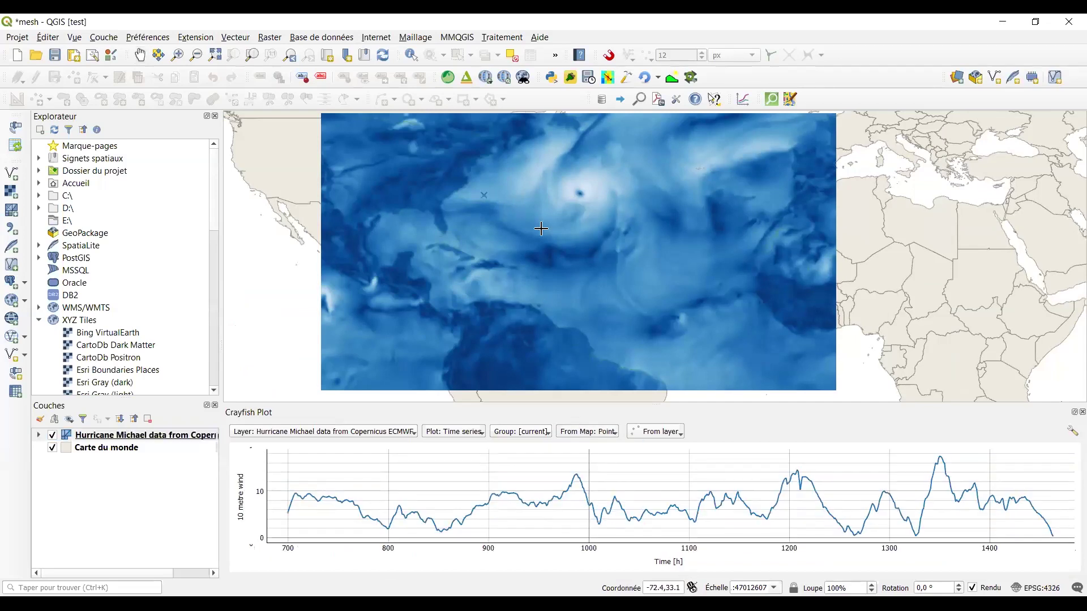
click(617, 184)
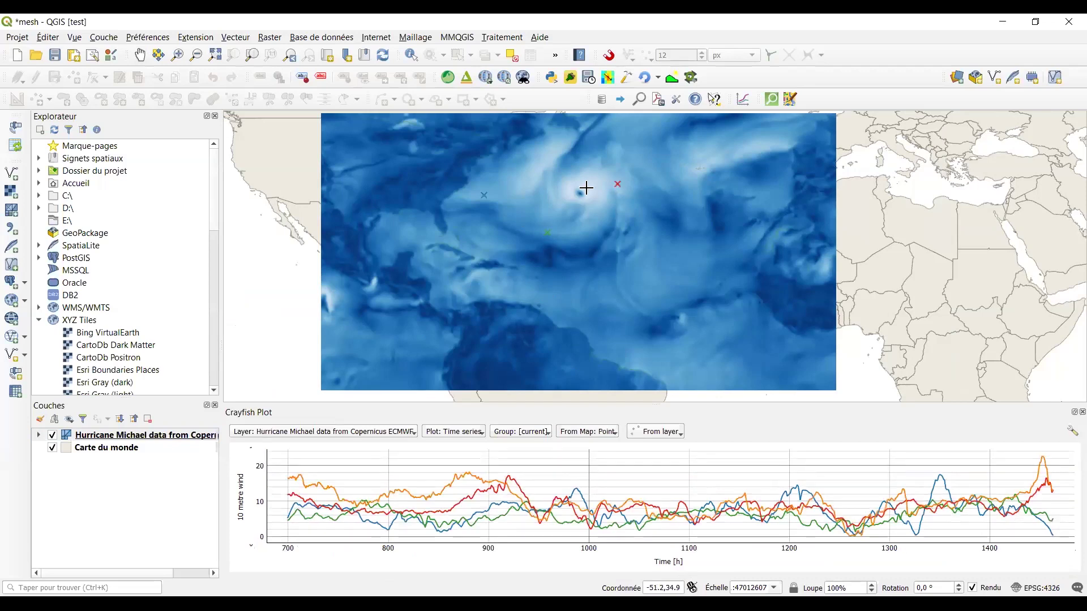
click(586, 188)
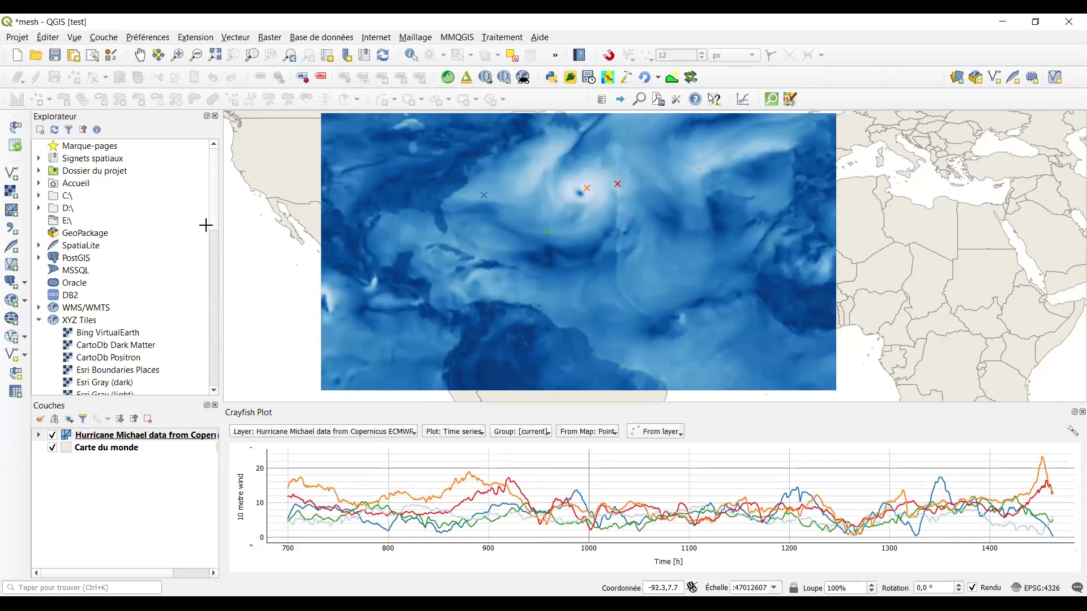
Examine the layout options of the Hurricane Michael layer's animation export, then close them without exporting.
right_click(177, 440)
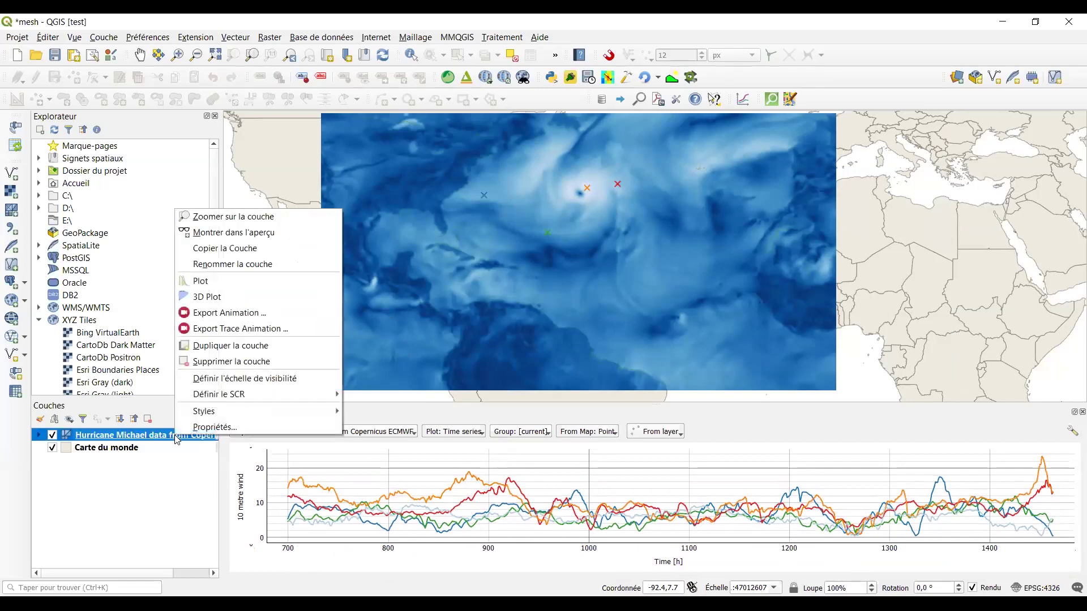
click(209, 318)
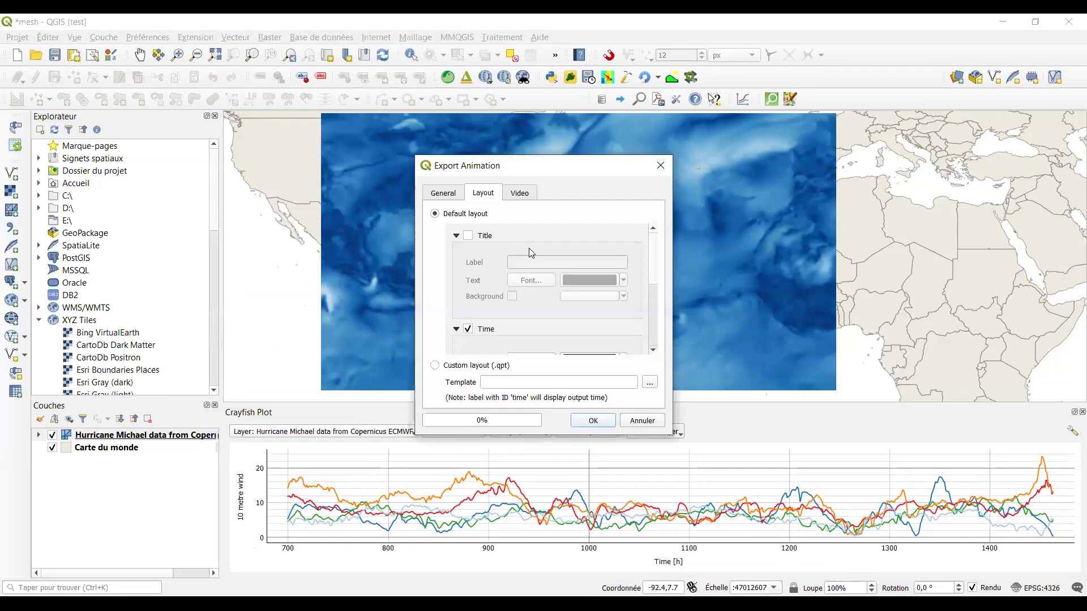
click(669, 165)
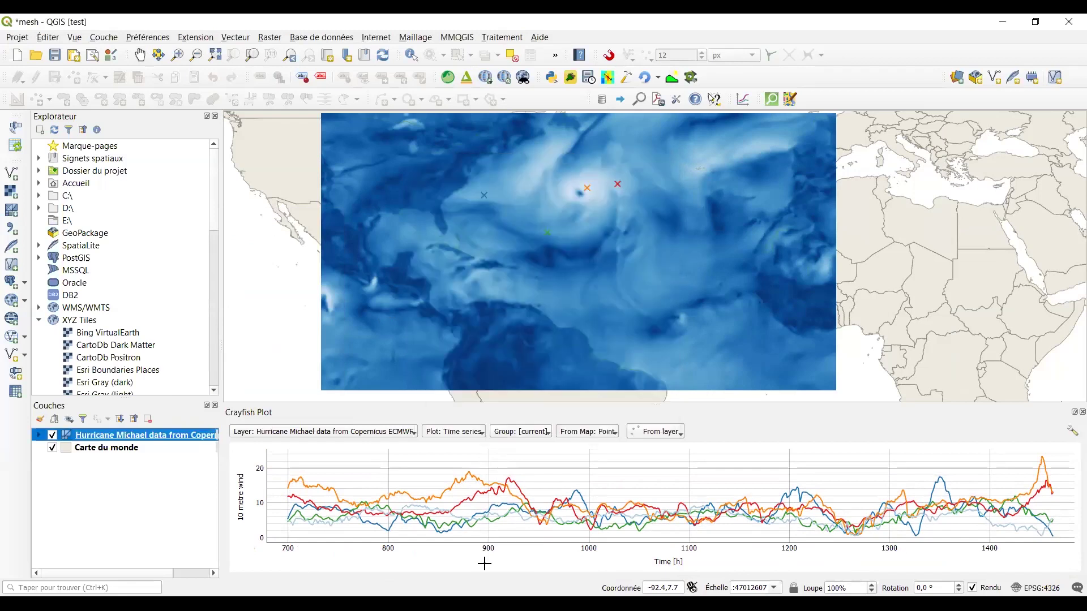